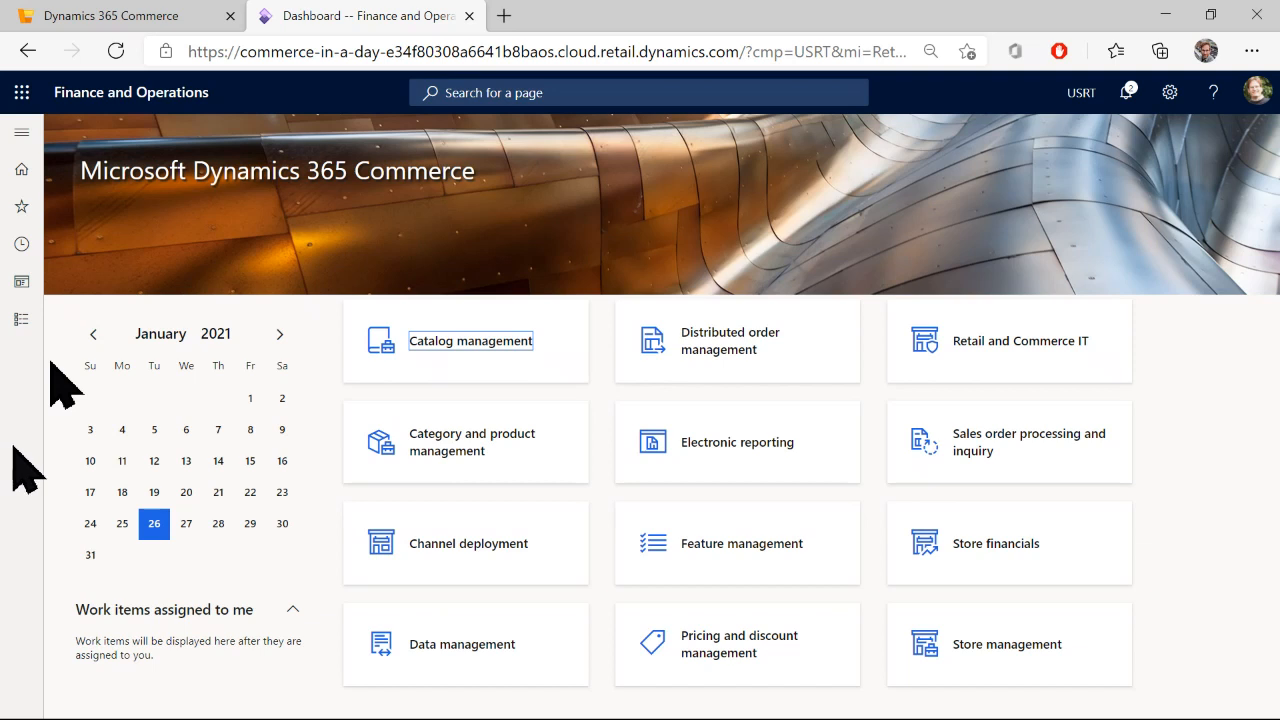
- Open the AW2 online store from the Retail and Commerce channels and collapse its general details to reach the languages
left_click(12, 324)
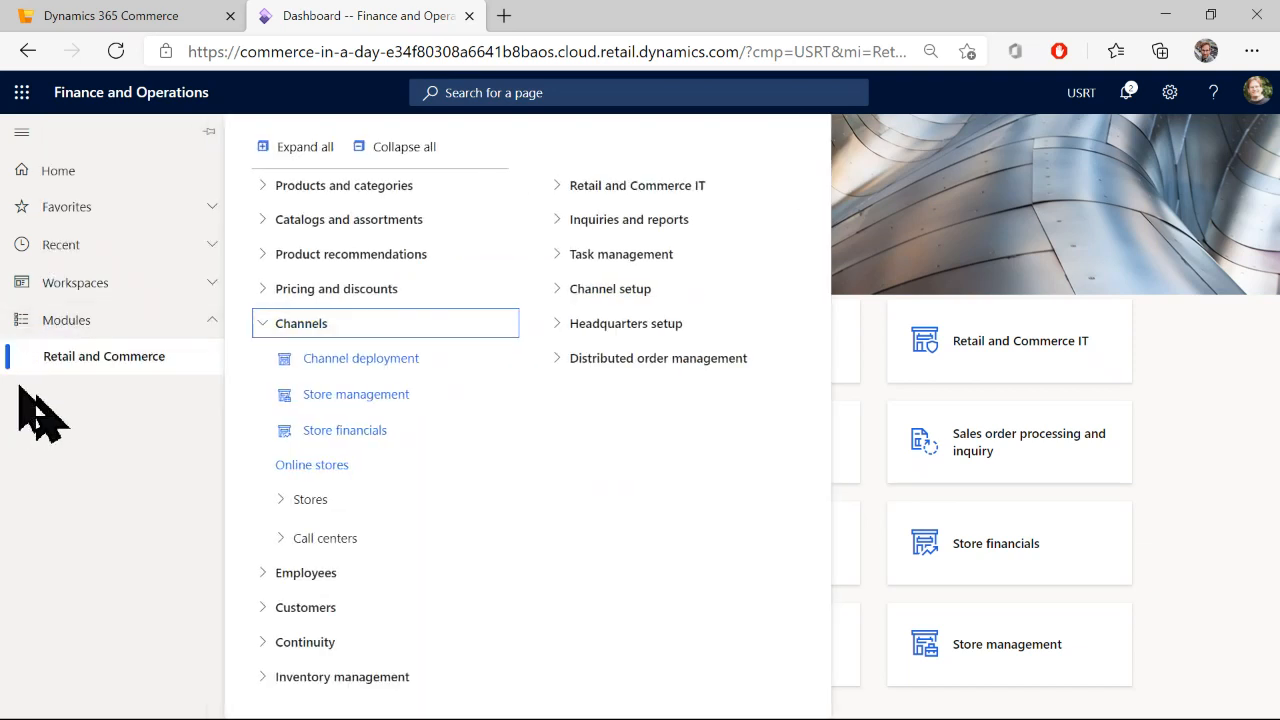
left_click(321, 466)
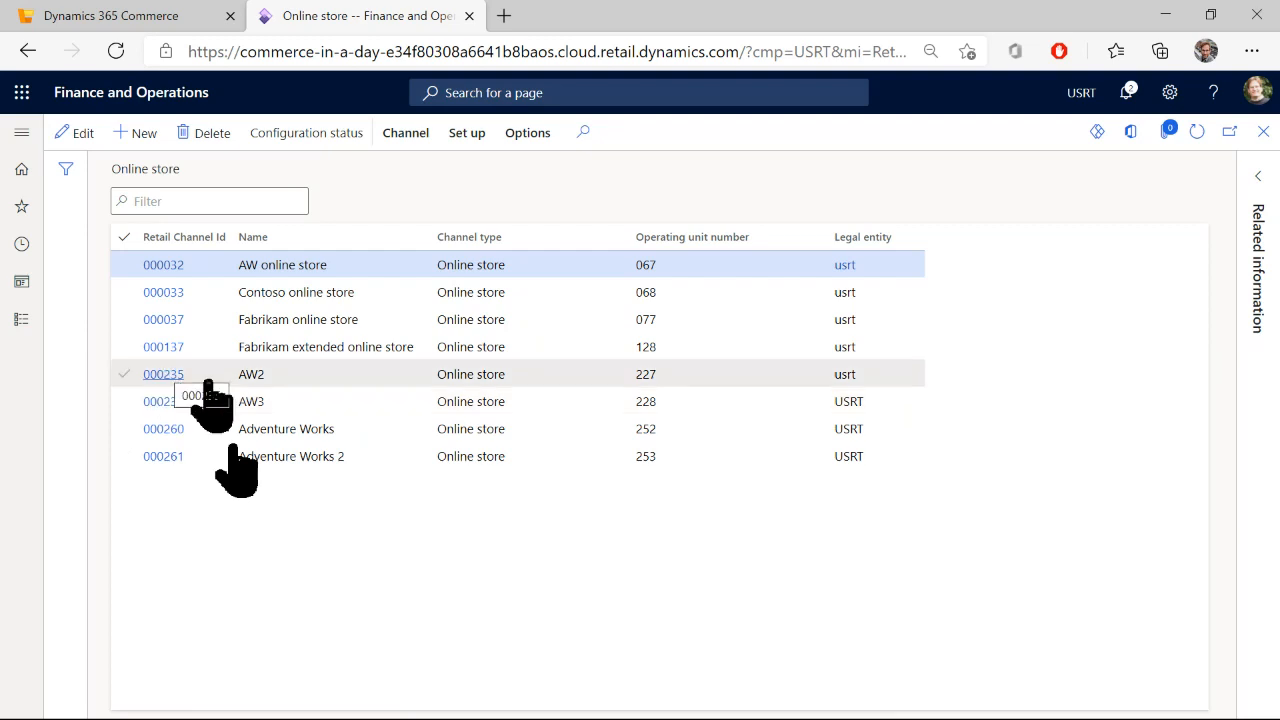
left_click(132, 378)
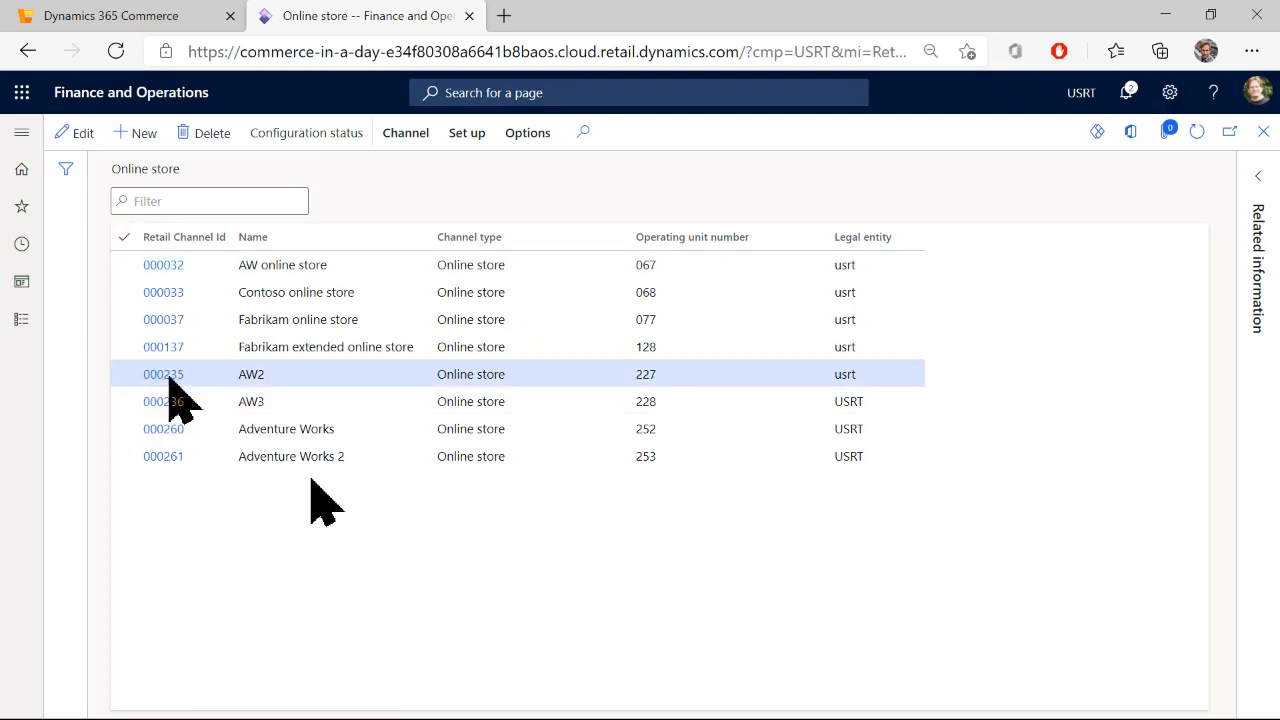
left_click(170, 382)
left_click(157, 272)
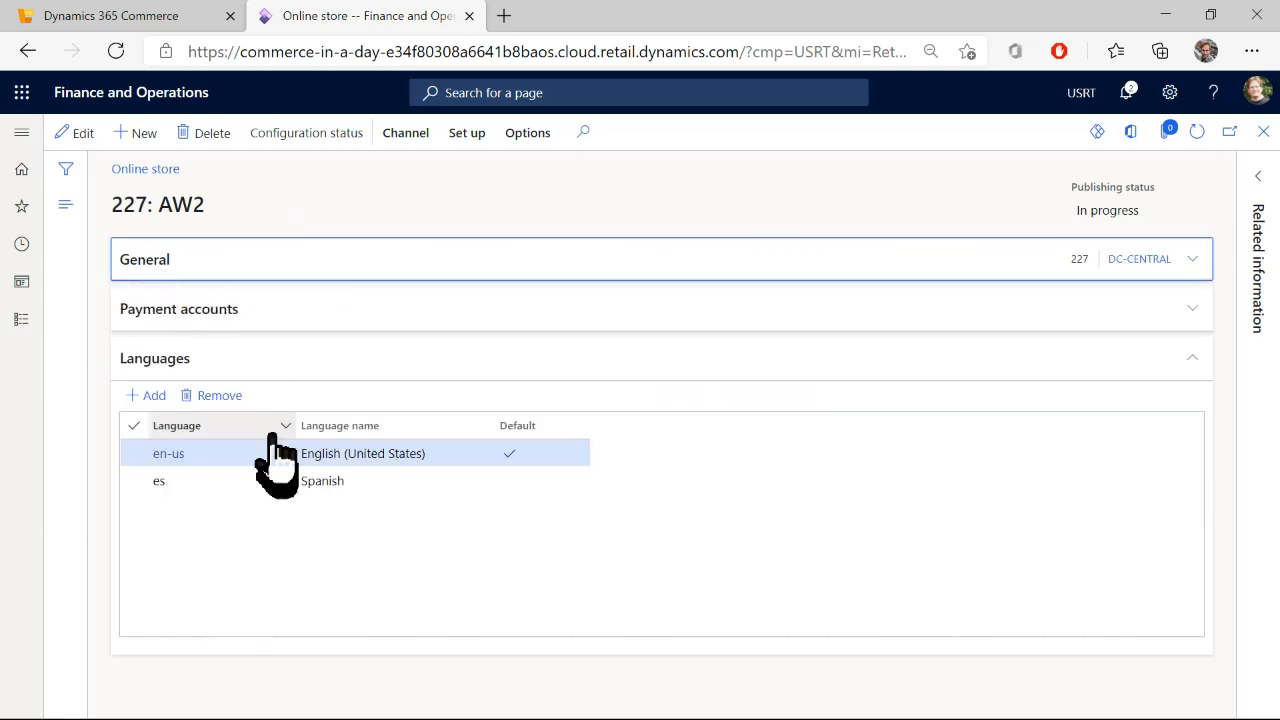
- Add the zh-hans language, Chinese (Simplified), to the AW2 online store and save the record
left_click(253, 593)
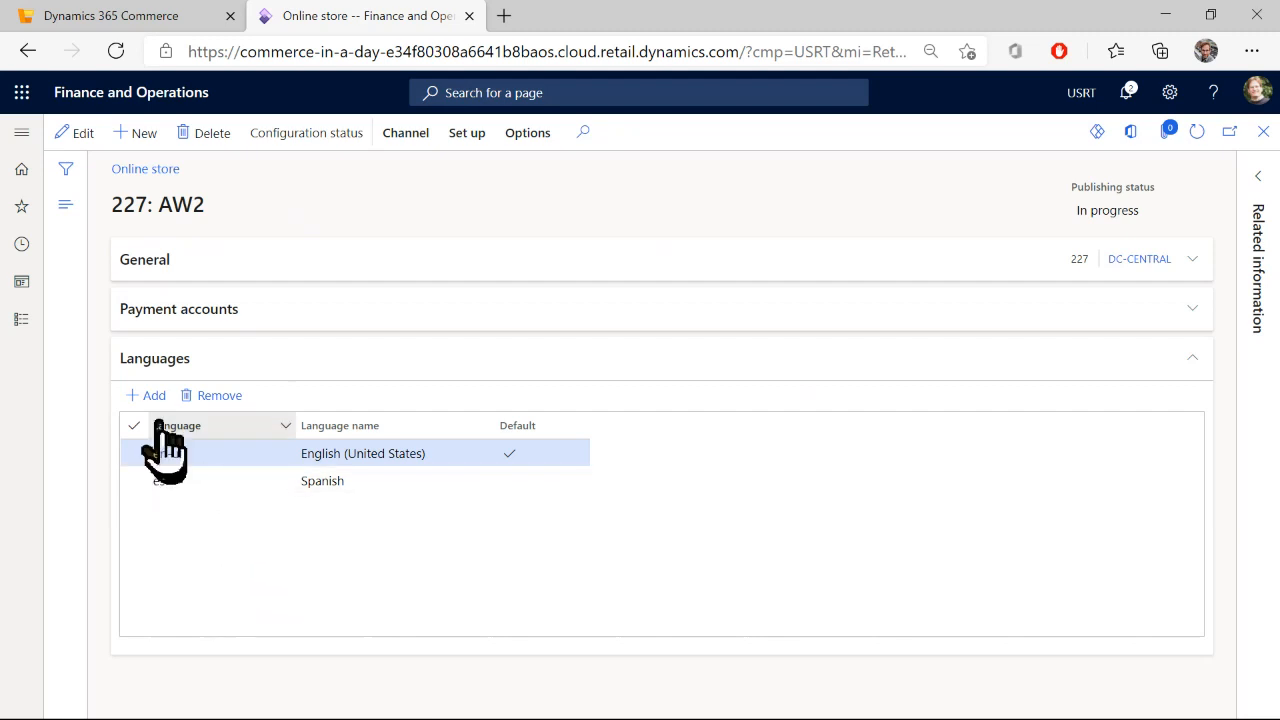
left_click(148, 396)
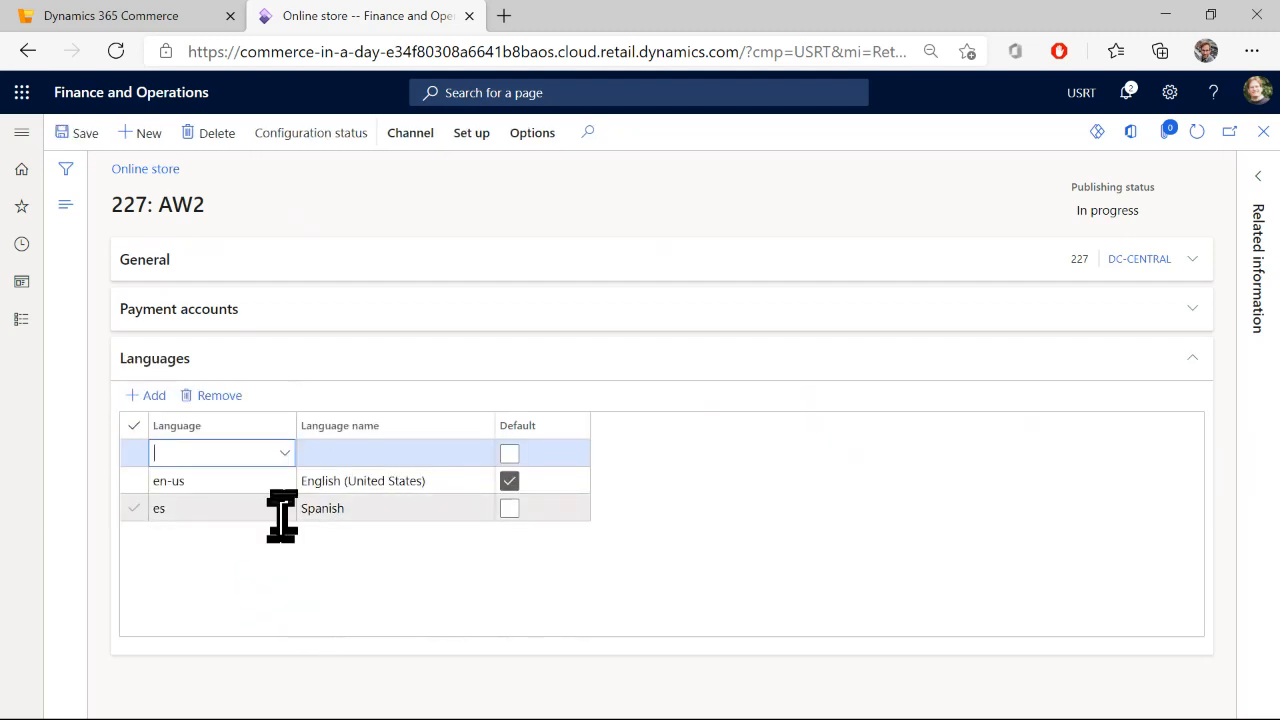
left_click(235, 443)
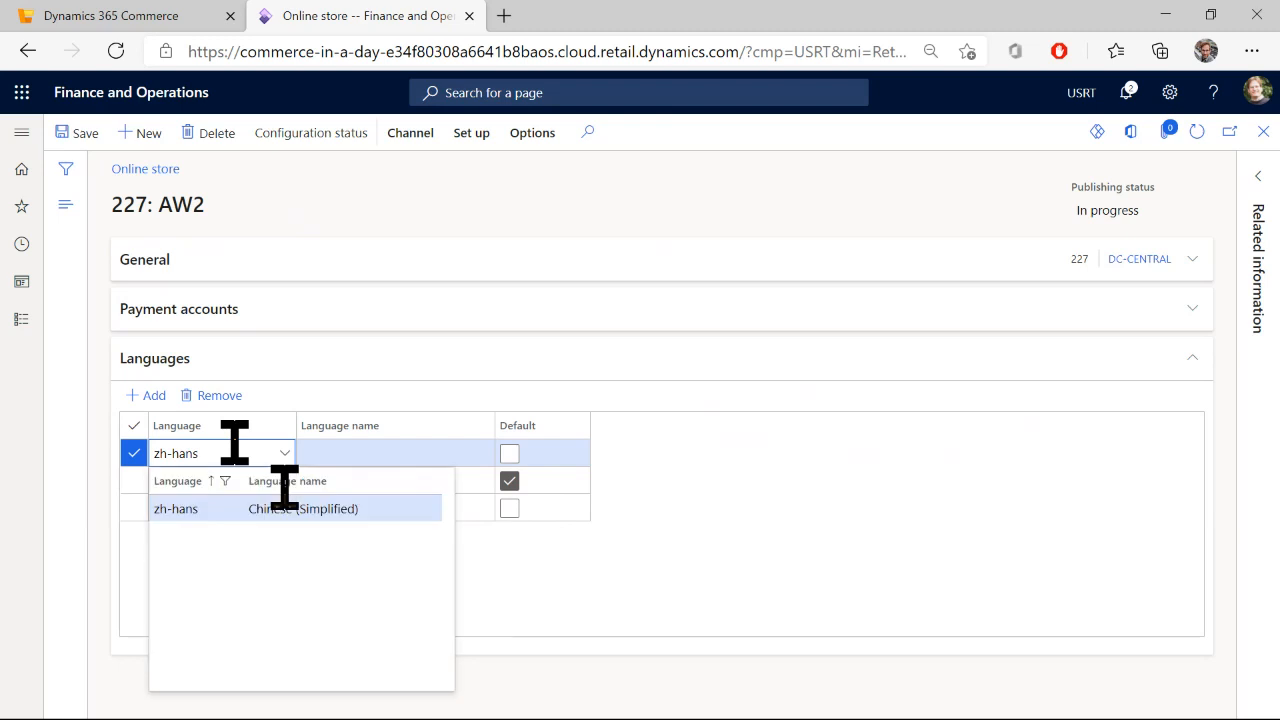
key("Tab")
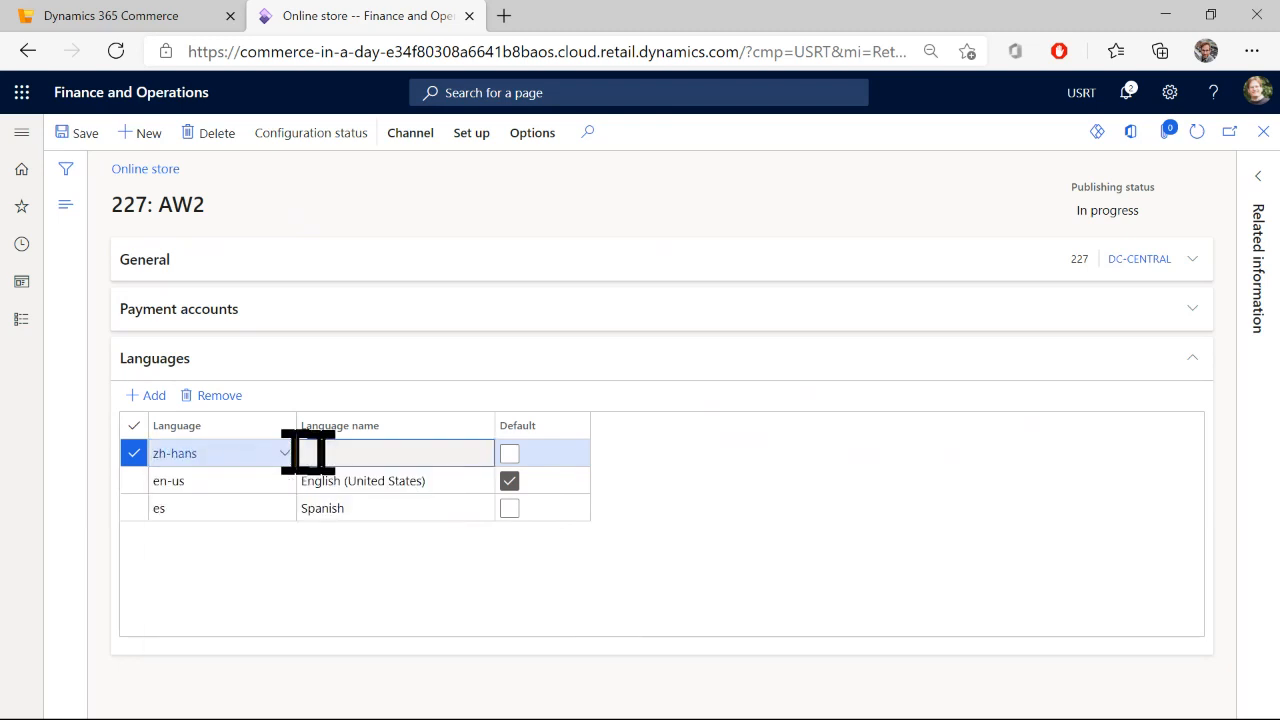
left_click(360, 585)
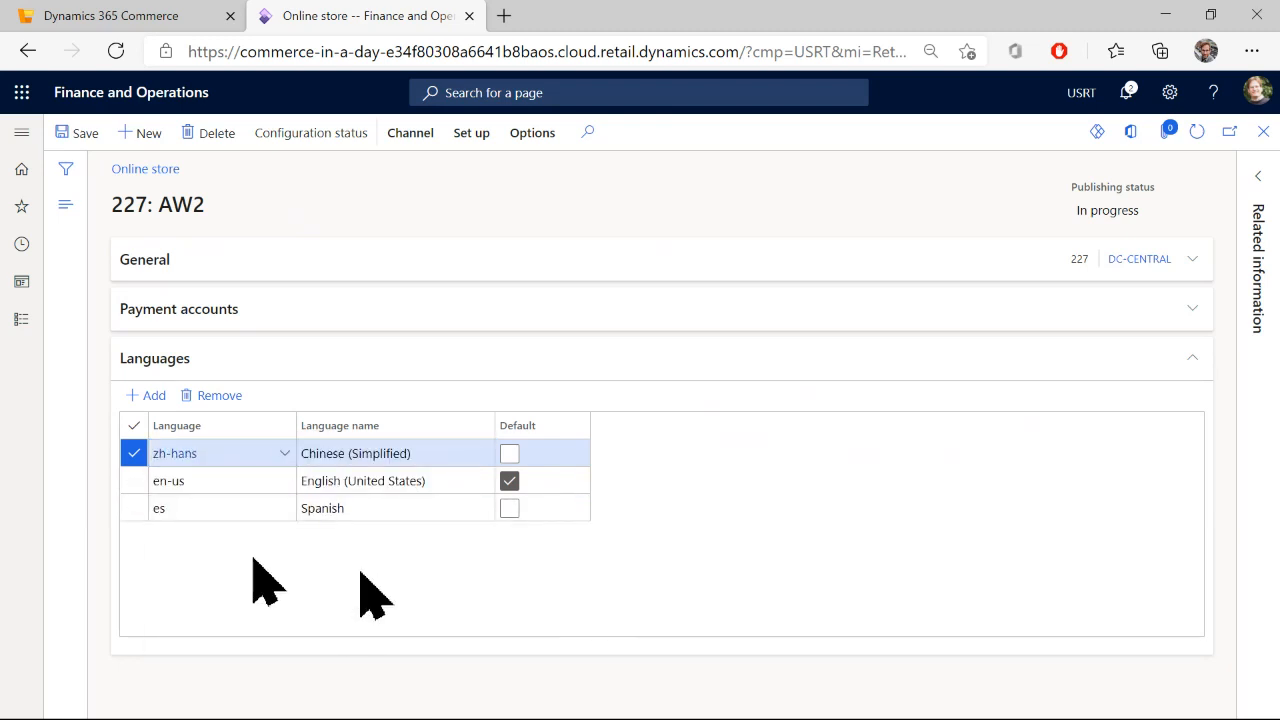
left_click(82, 136)
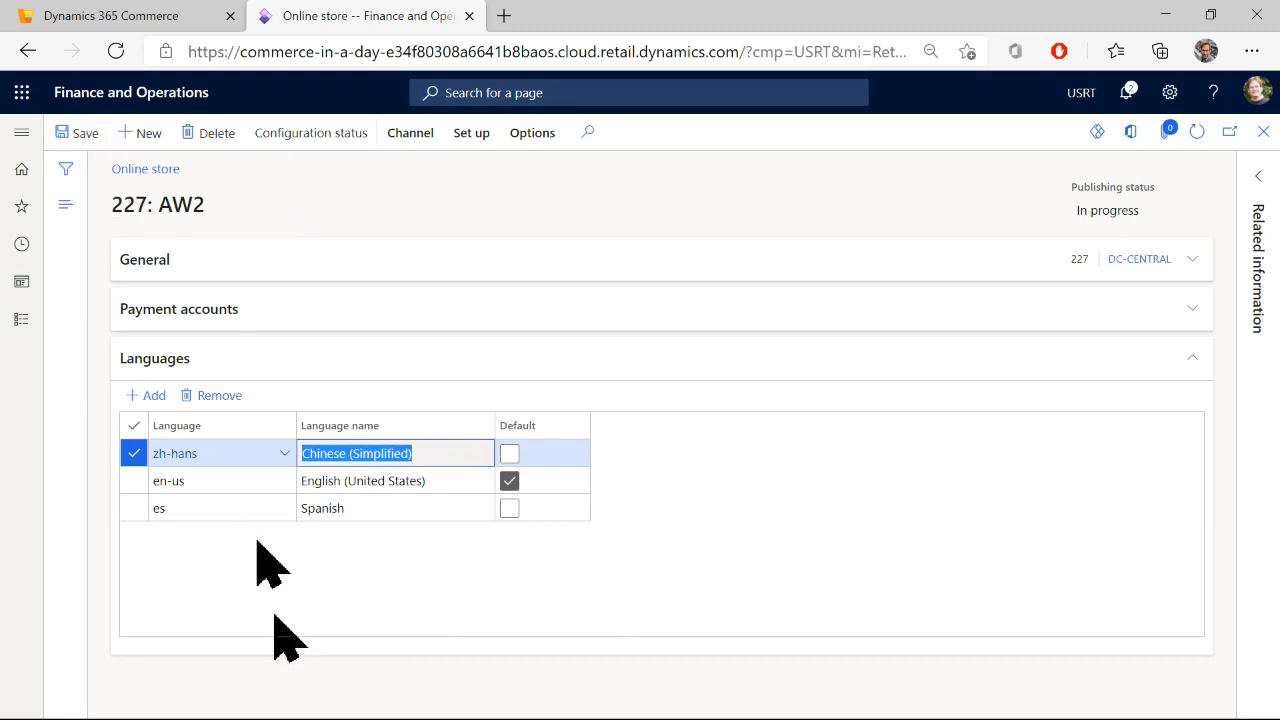
left_click(305, 606)
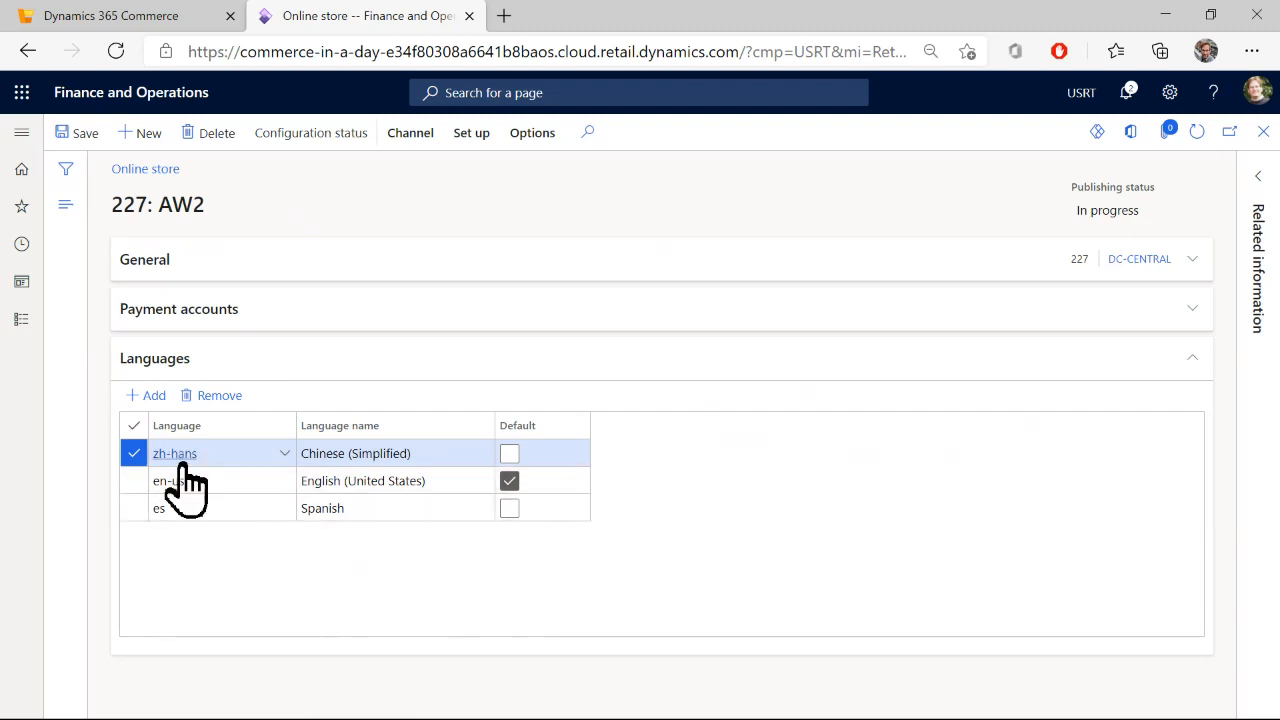
- Find the Distribution schedule page and run the 1070 Channel configuration job immediately with batch processing
left_click(630, 90)
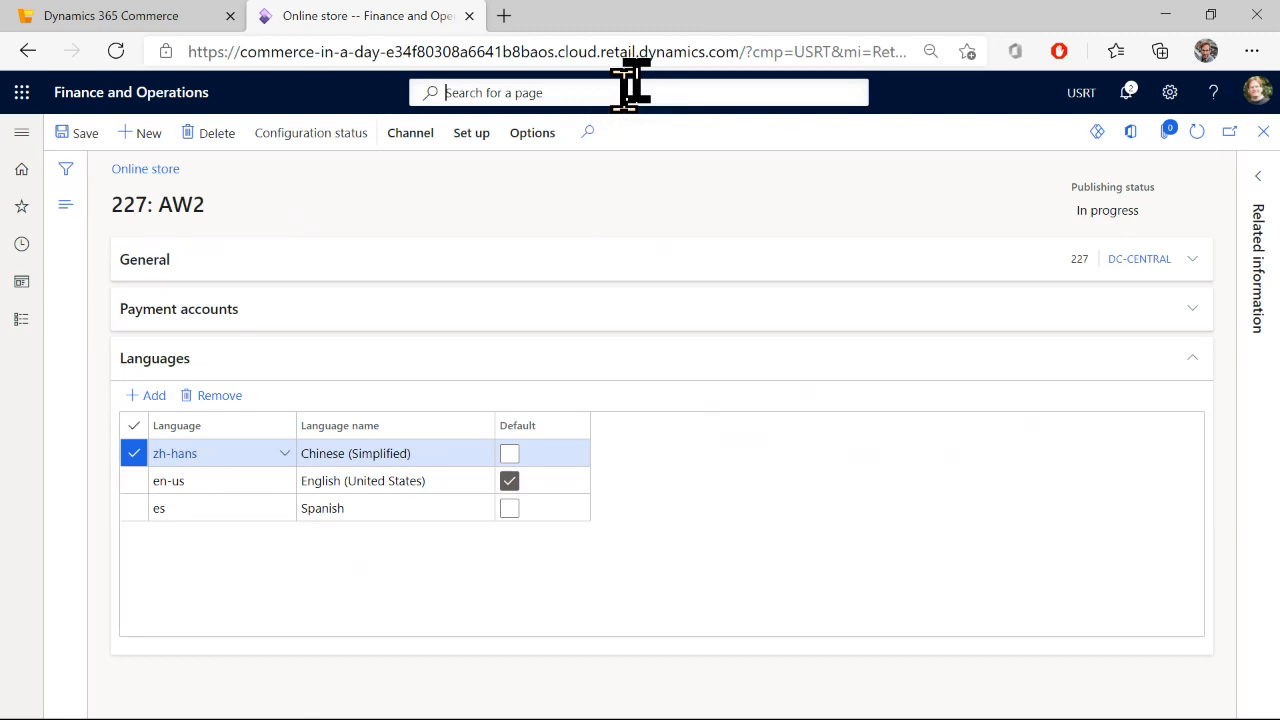
type("distrib")
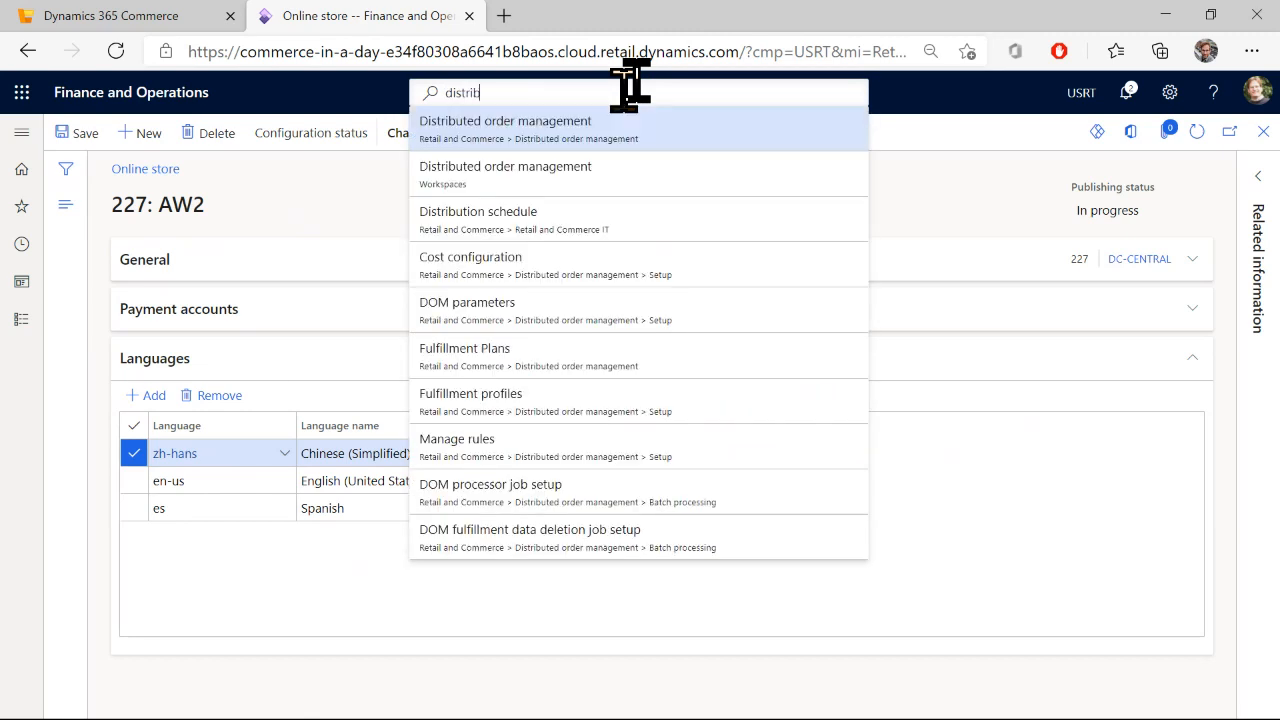
left_click(614, 129)
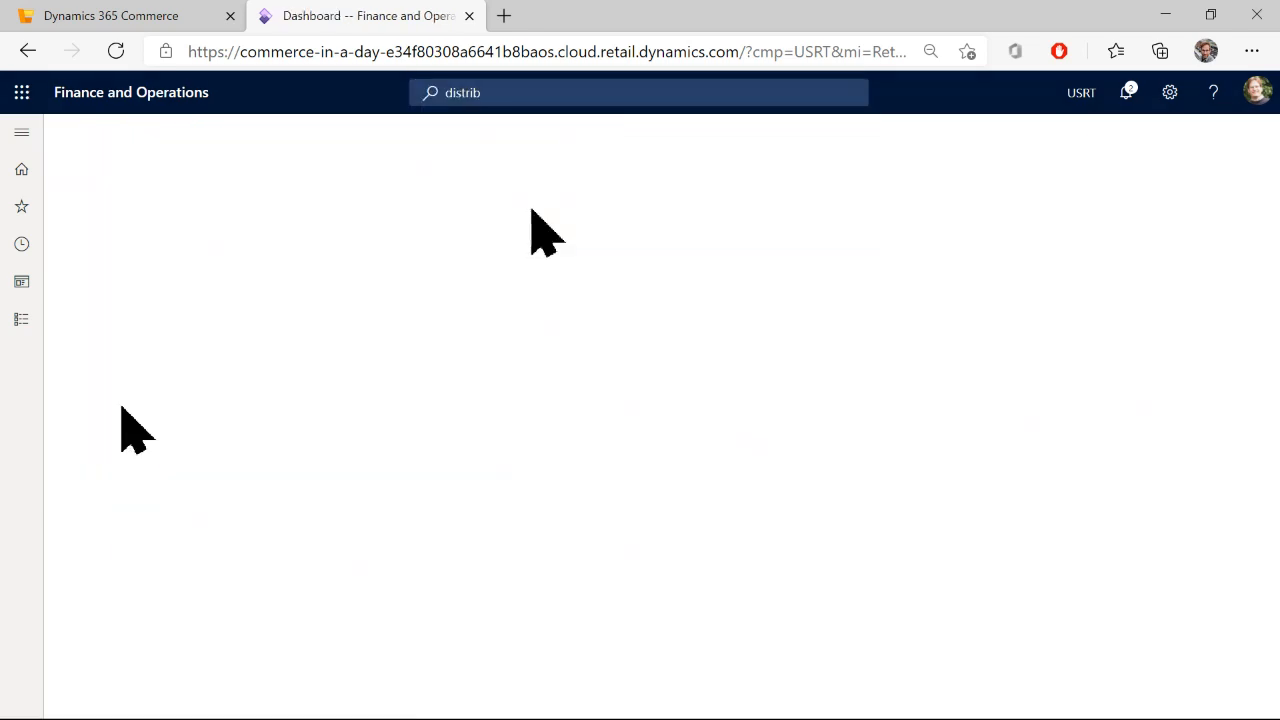
scroll(189, 500, "down", 5)
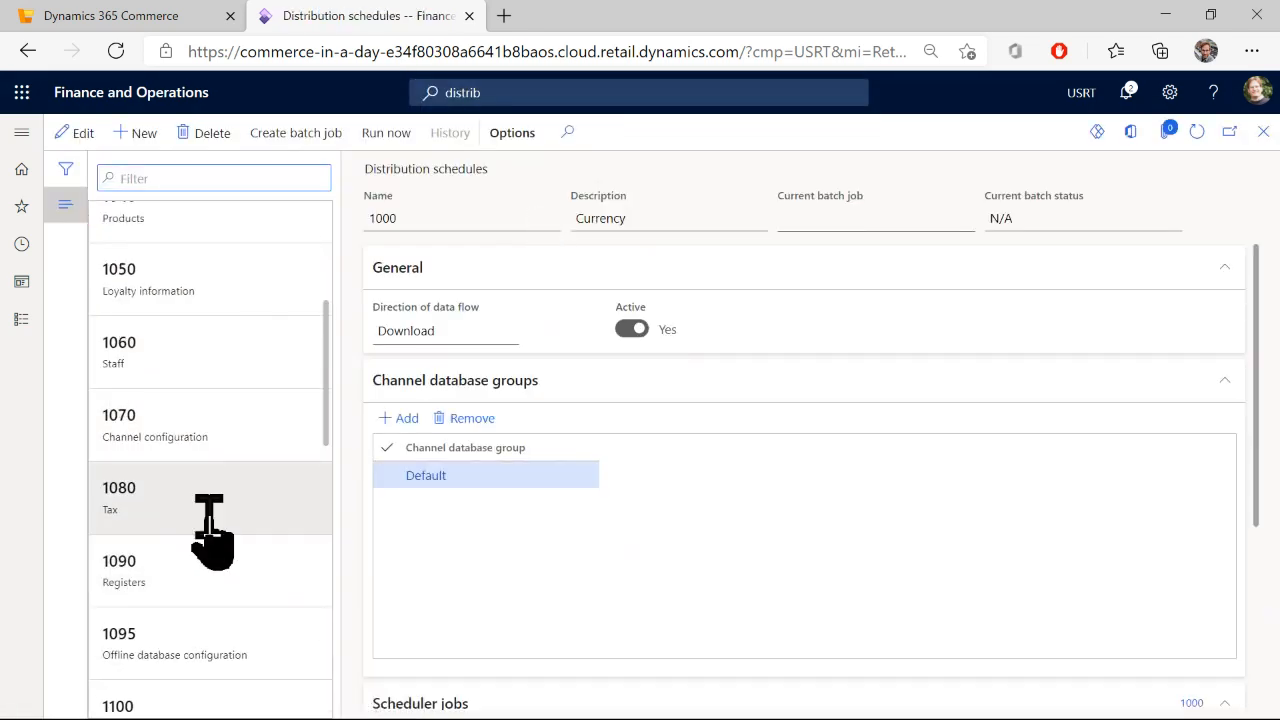
left_click(200, 440)
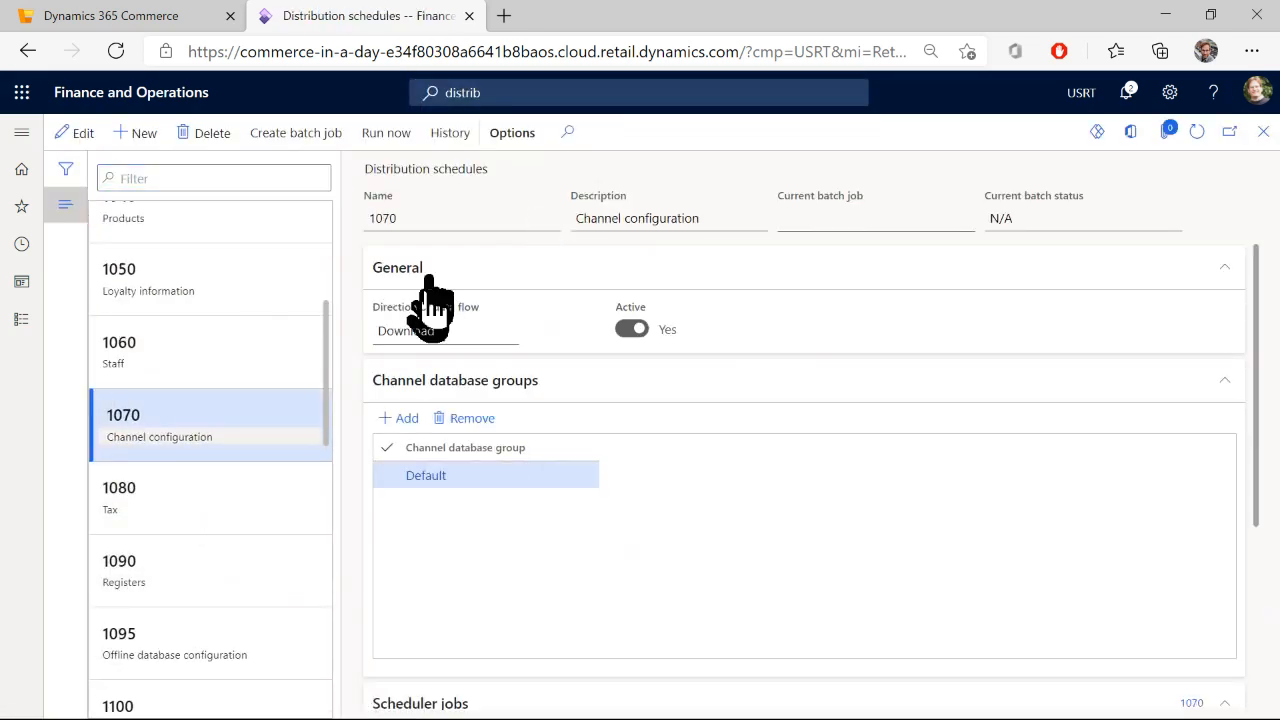
left_click(398, 135)
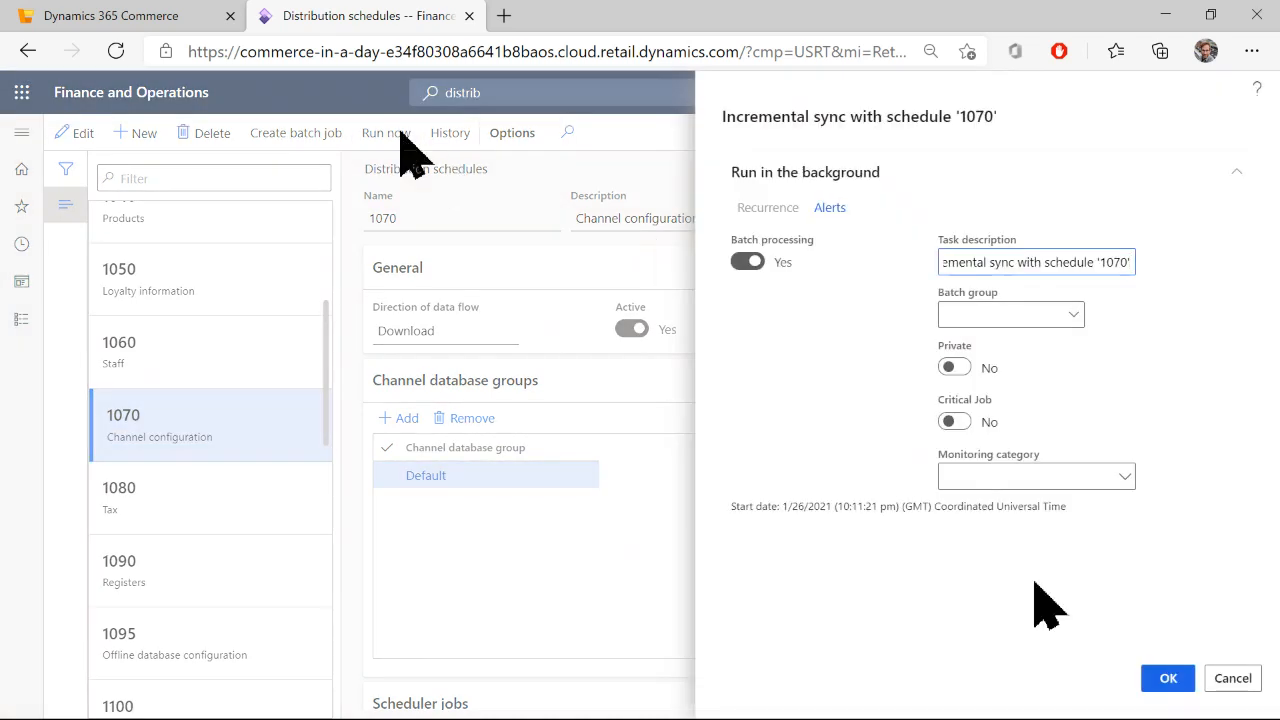
left_click(1166, 680)
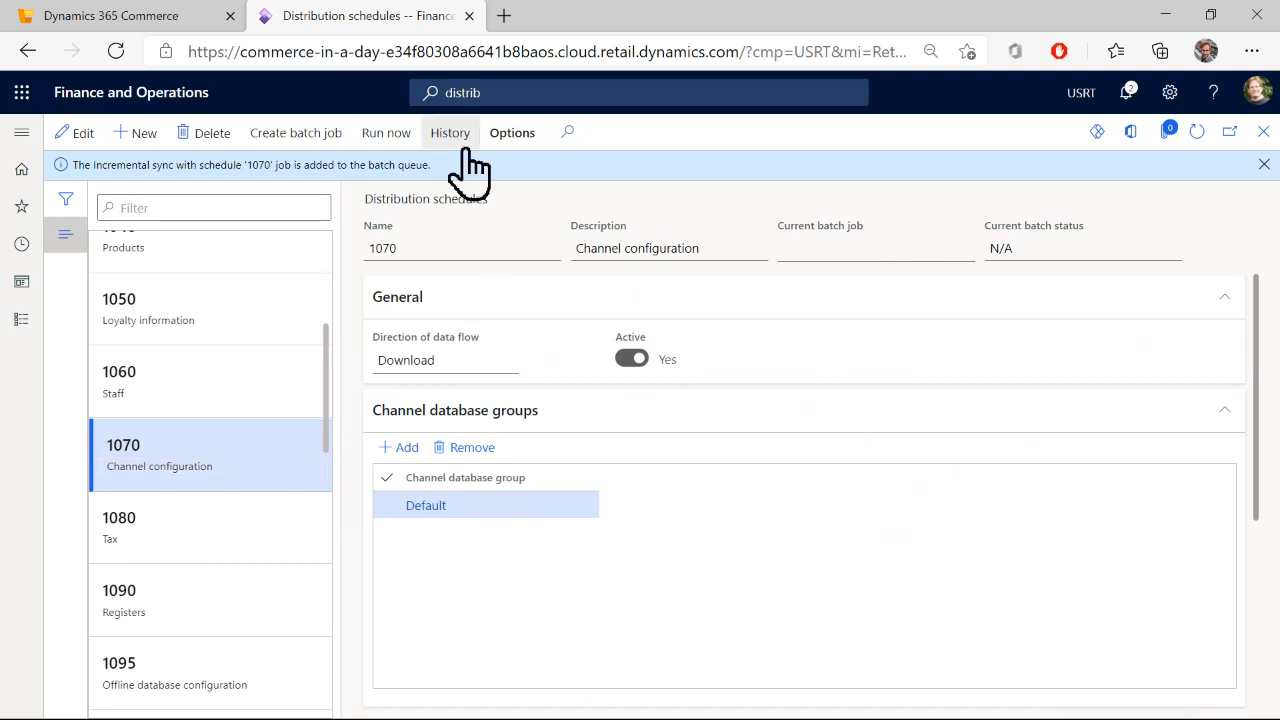
- Search for the Download sessions page and open it to check the 1070 job's session status
left_click(514, 97)
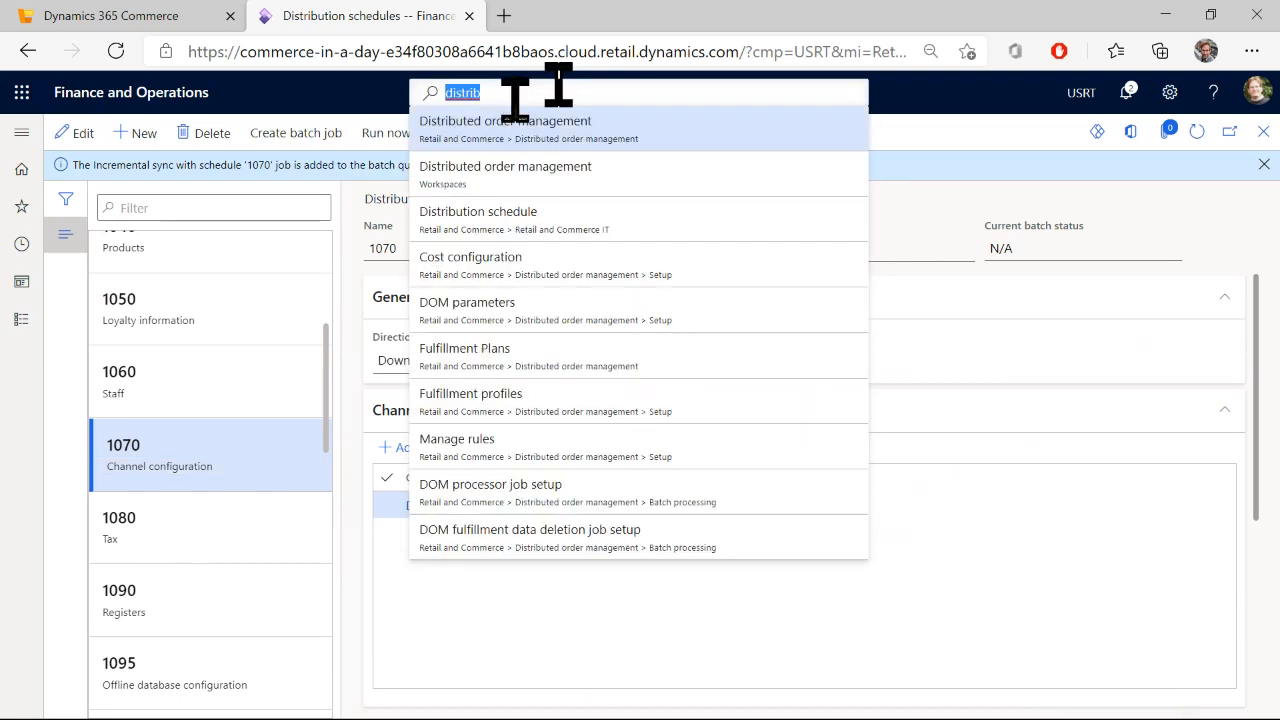
key("BackSpace")
type("download sess")
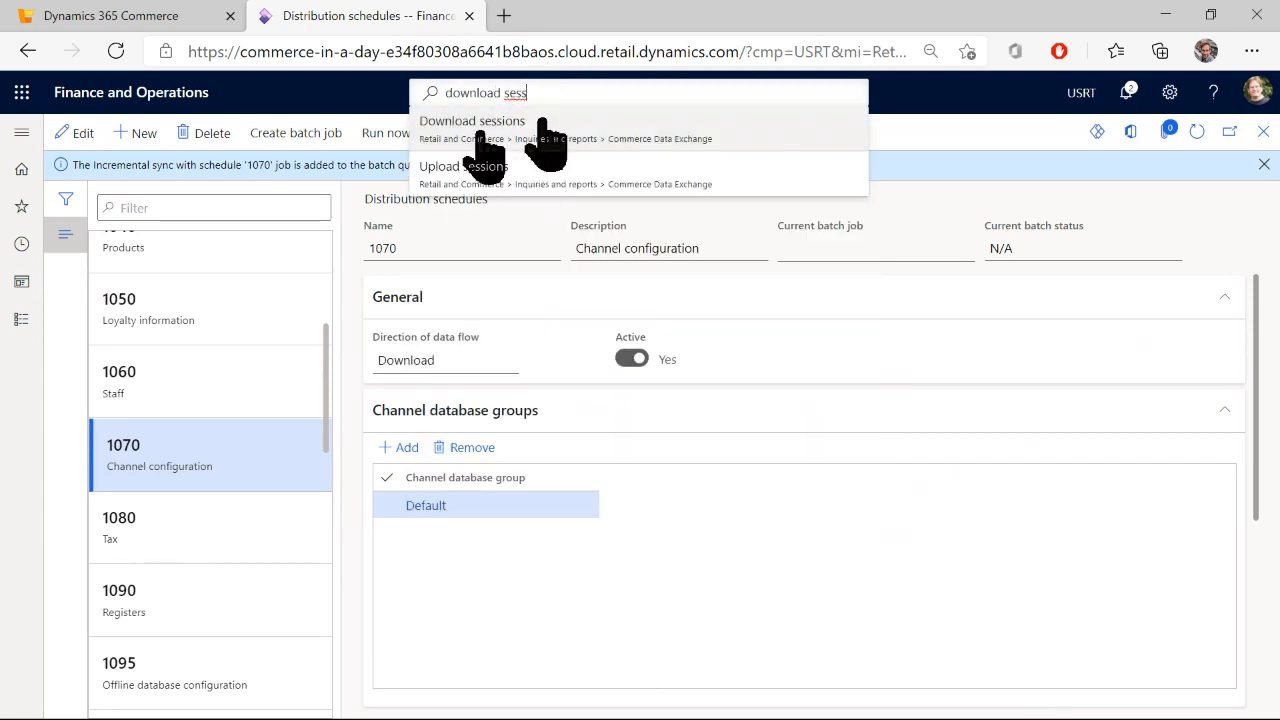
left_click(482, 132)
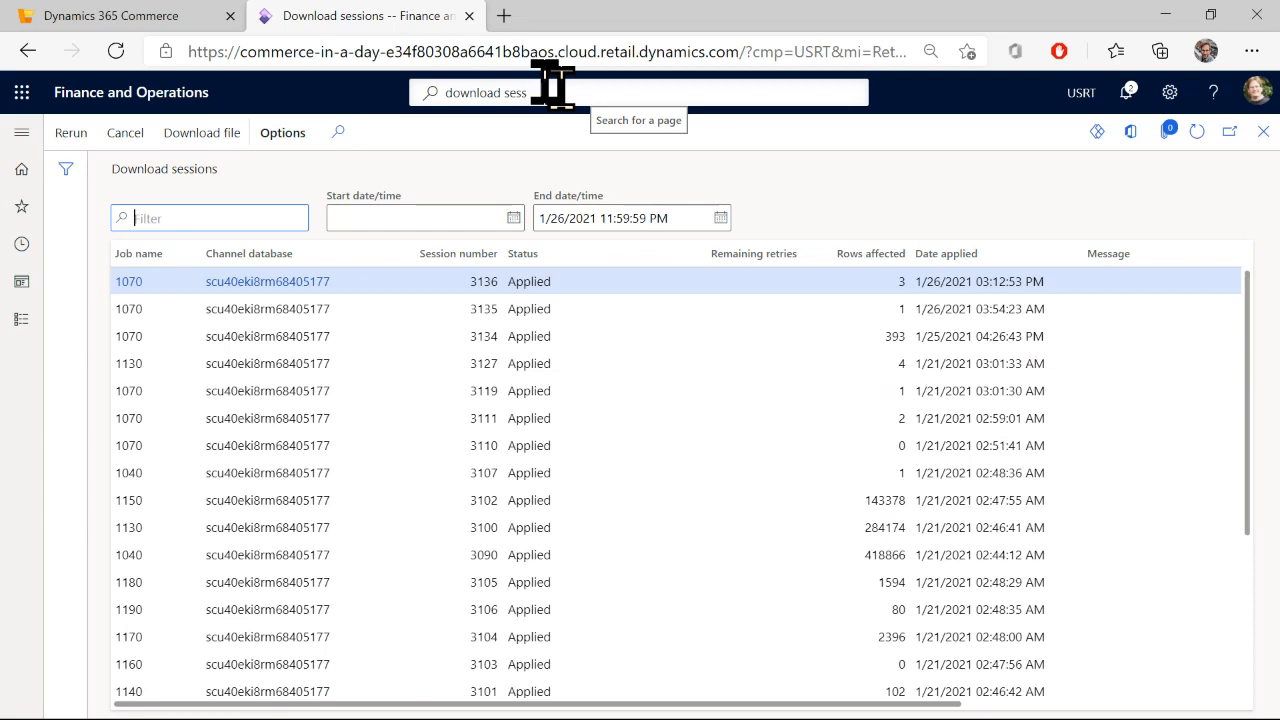
- Switch to the Dynamics 365 Commerce site builder and check the list of sites available besides AW2
key("ctrl+Tab")
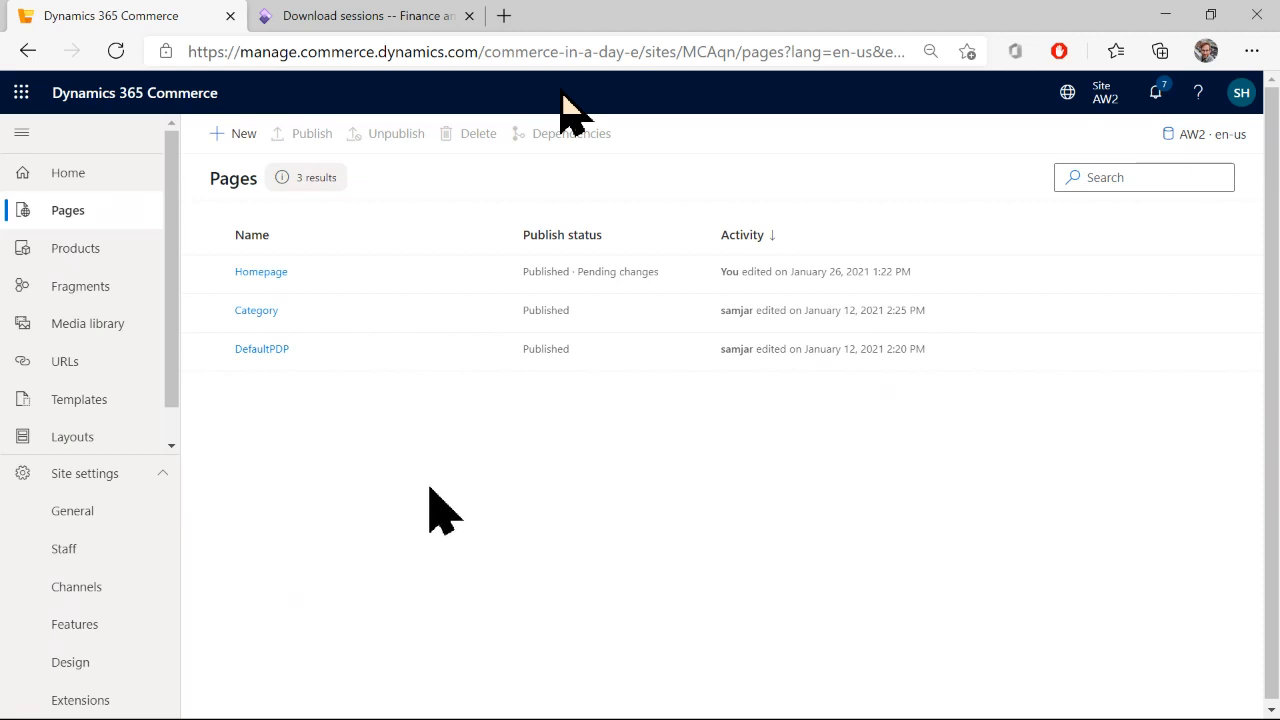
left_click(1102, 98)
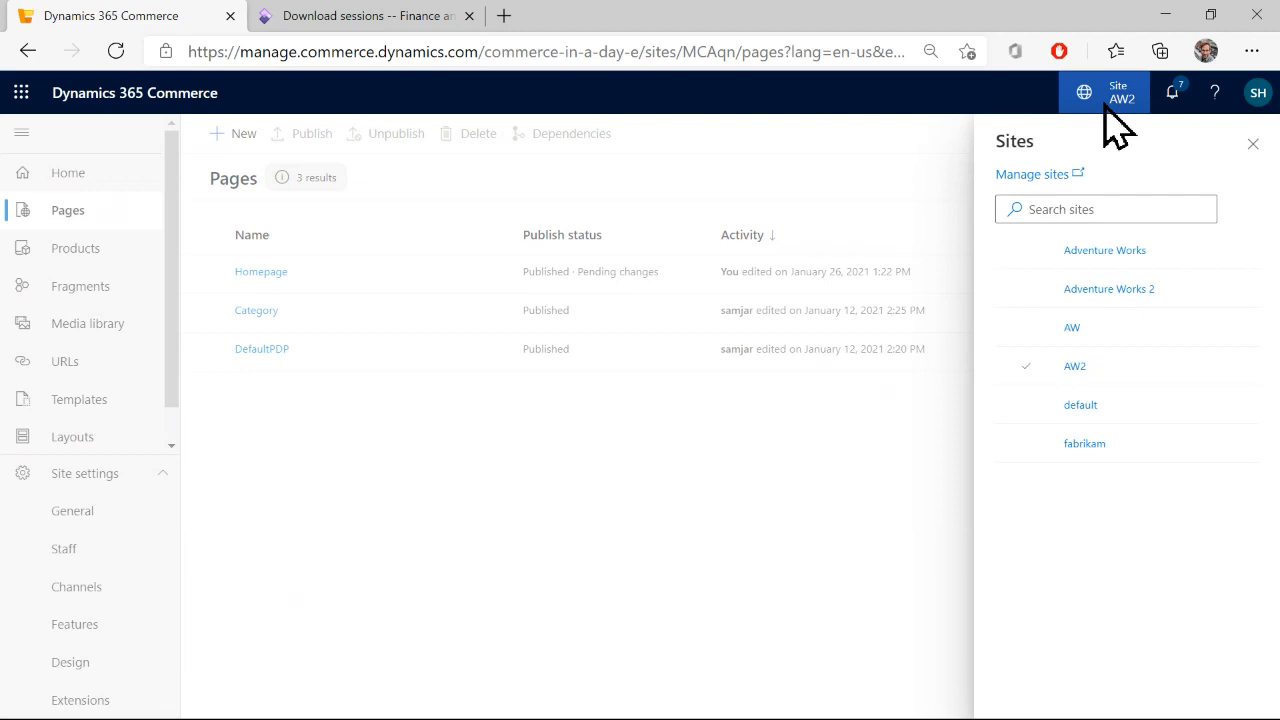
left_click(1108, 105)
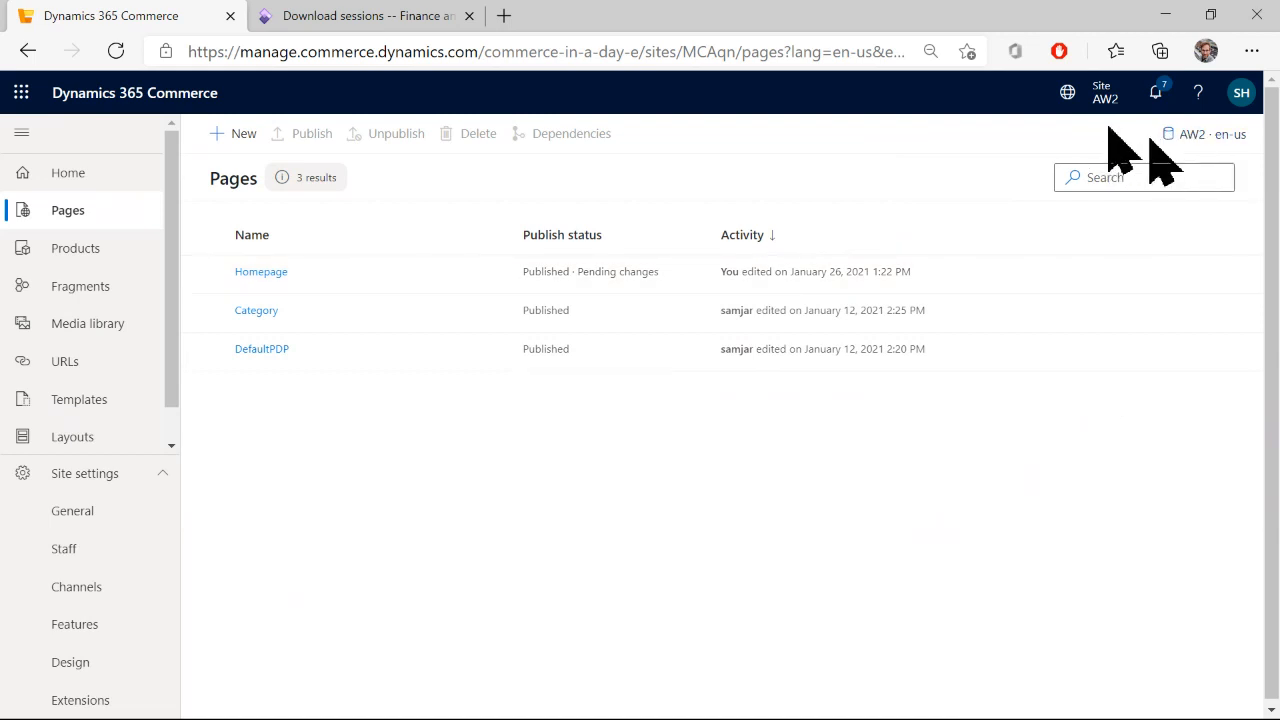
- Review the channels and locales selectable for the AW2 site, and close the selection without changing it
left_click(1205, 136)
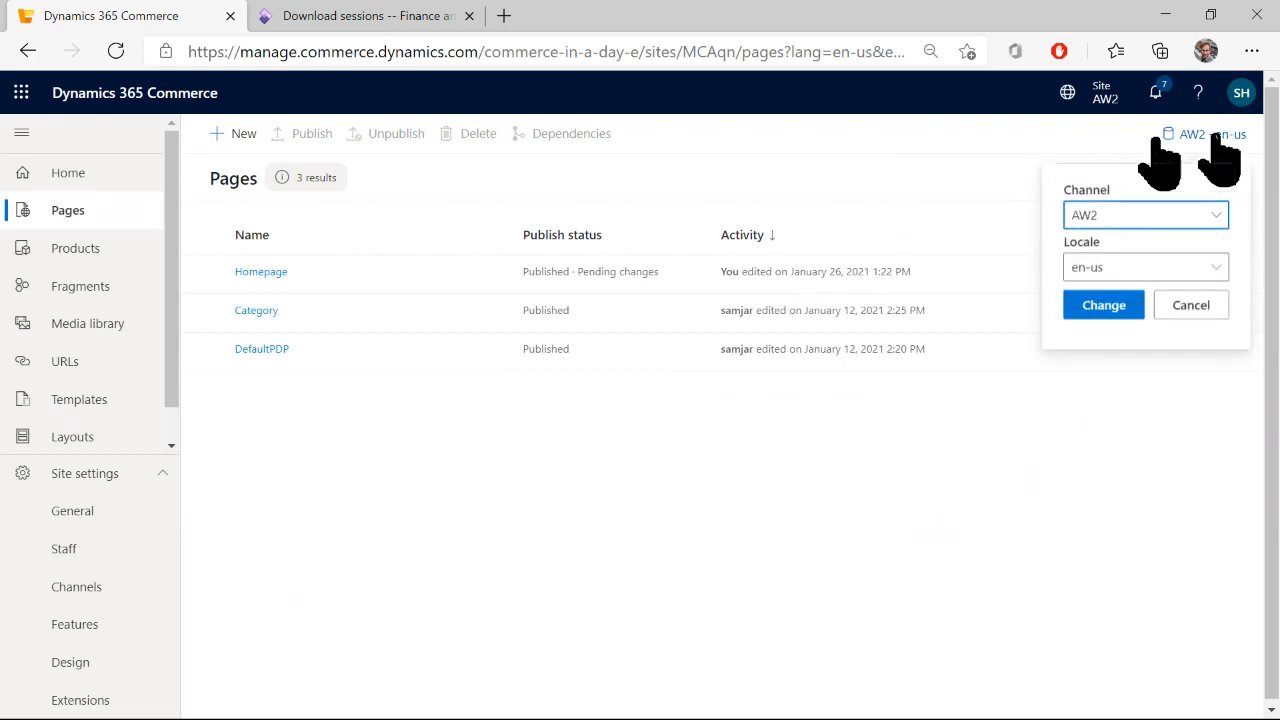
left_click(1152, 215)
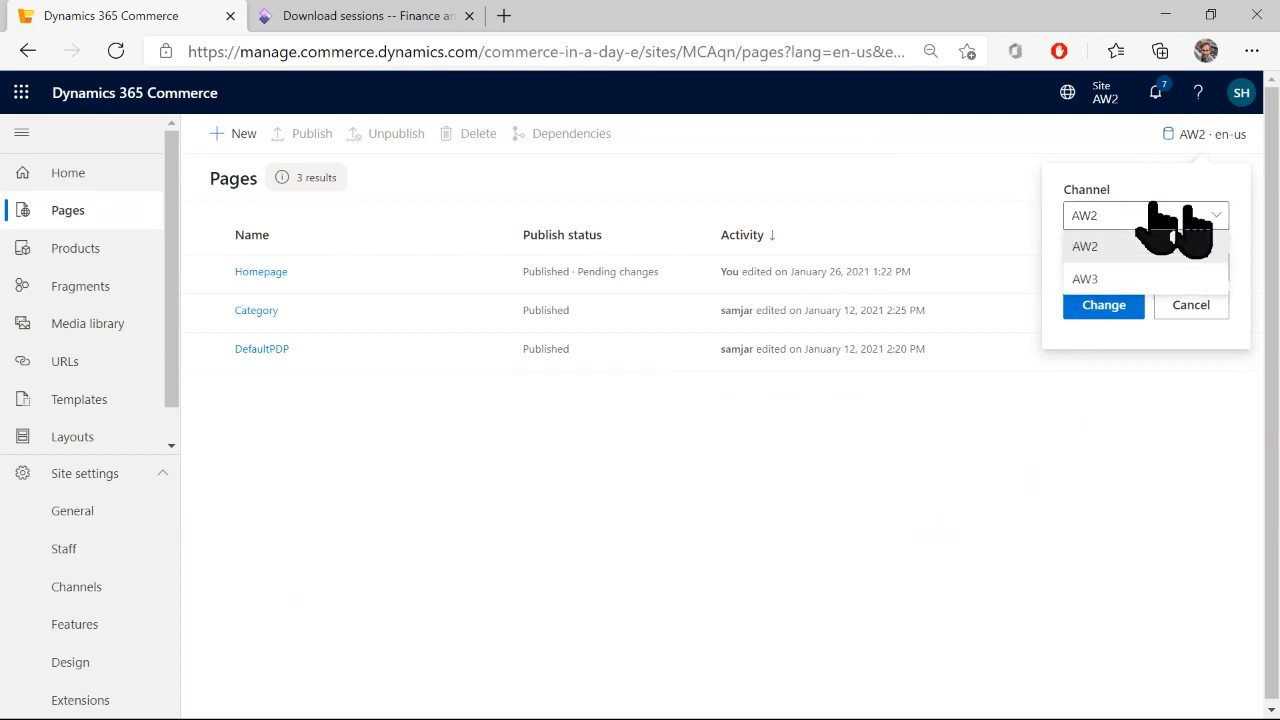
left_click(1175, 217)
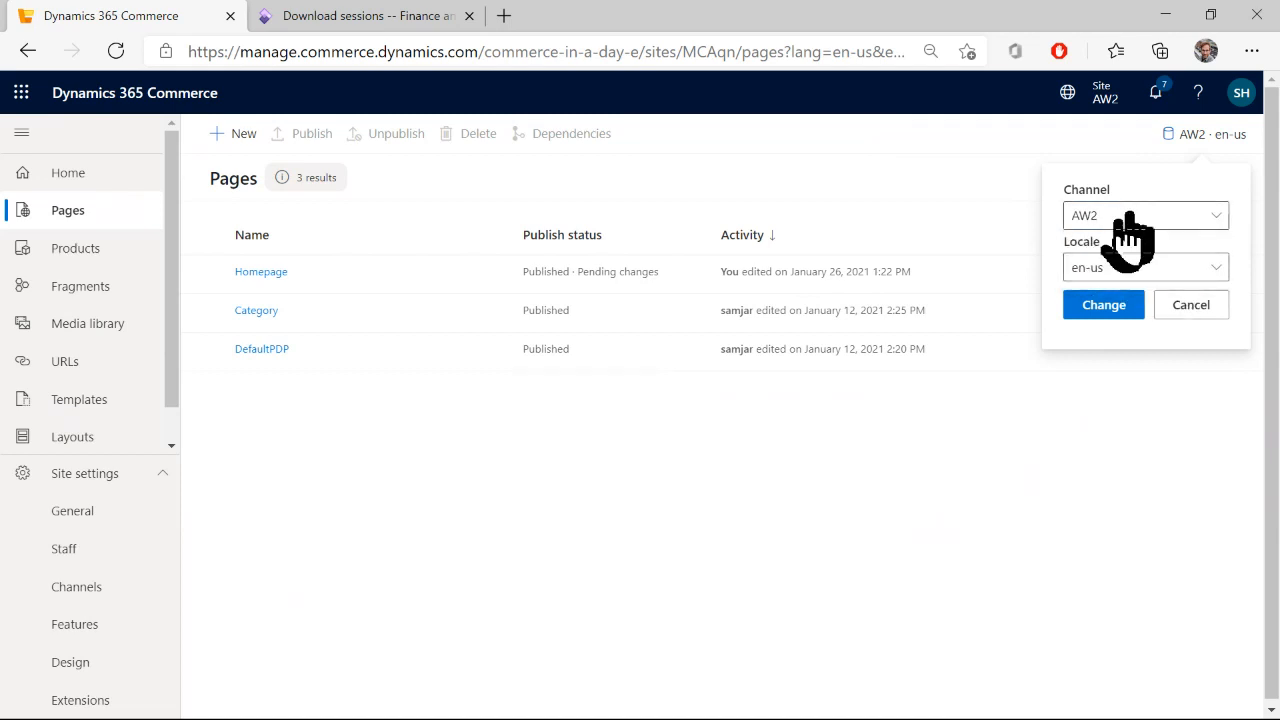
left_click(1163, 268)
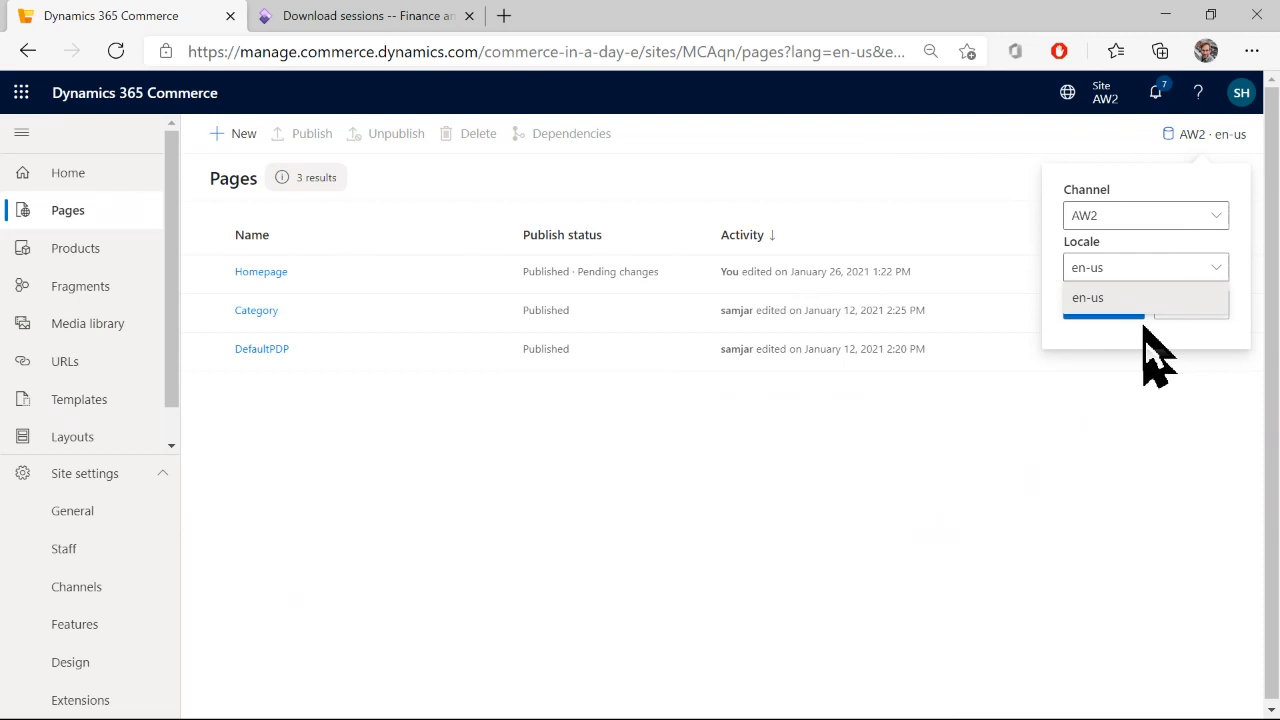
left_click(1144, 328)
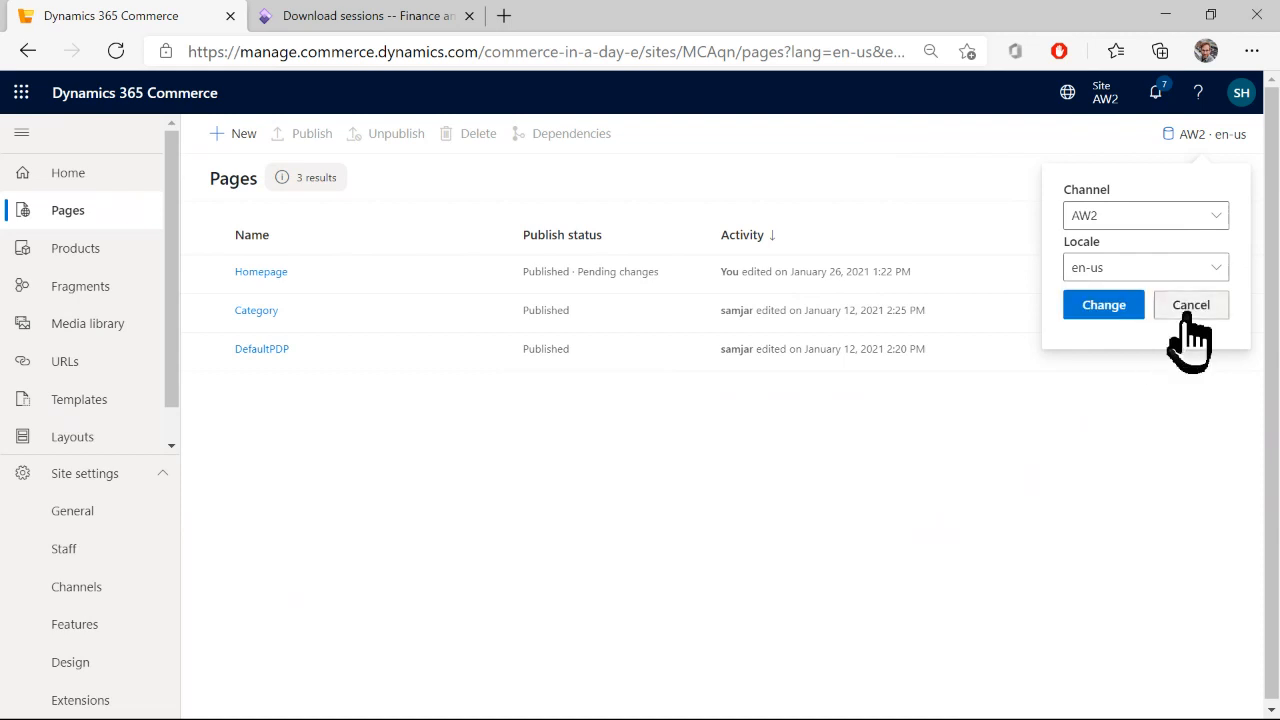
left_click(1190, 305)
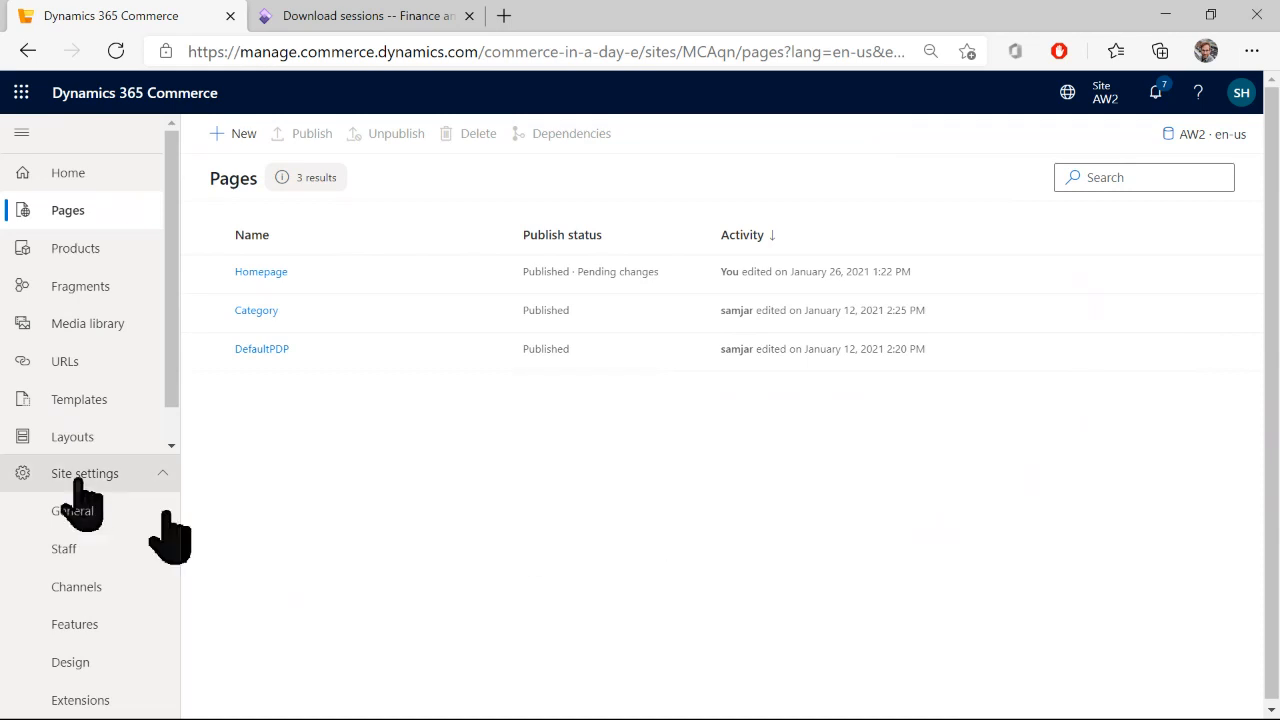
- In the site's channel settings, start adding a locale to the AW2 channel and choose es from the supported locales
left_click(80, 590)
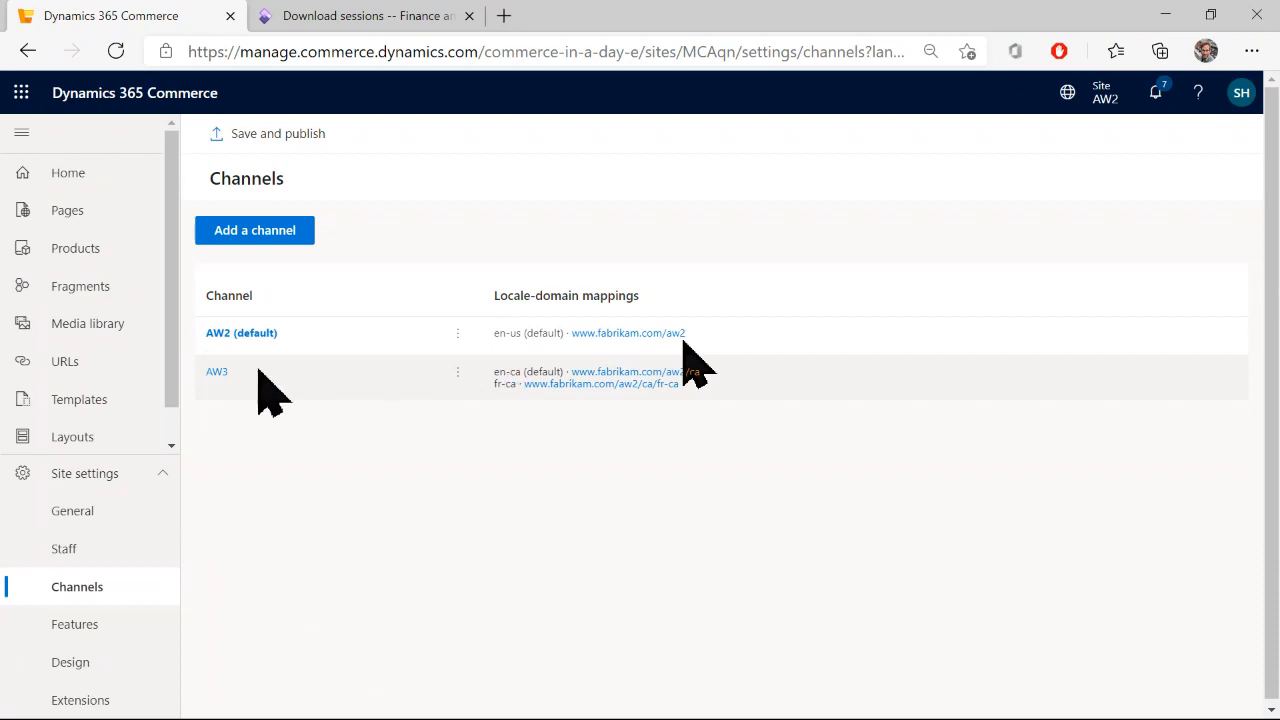
left_click(241, 335)
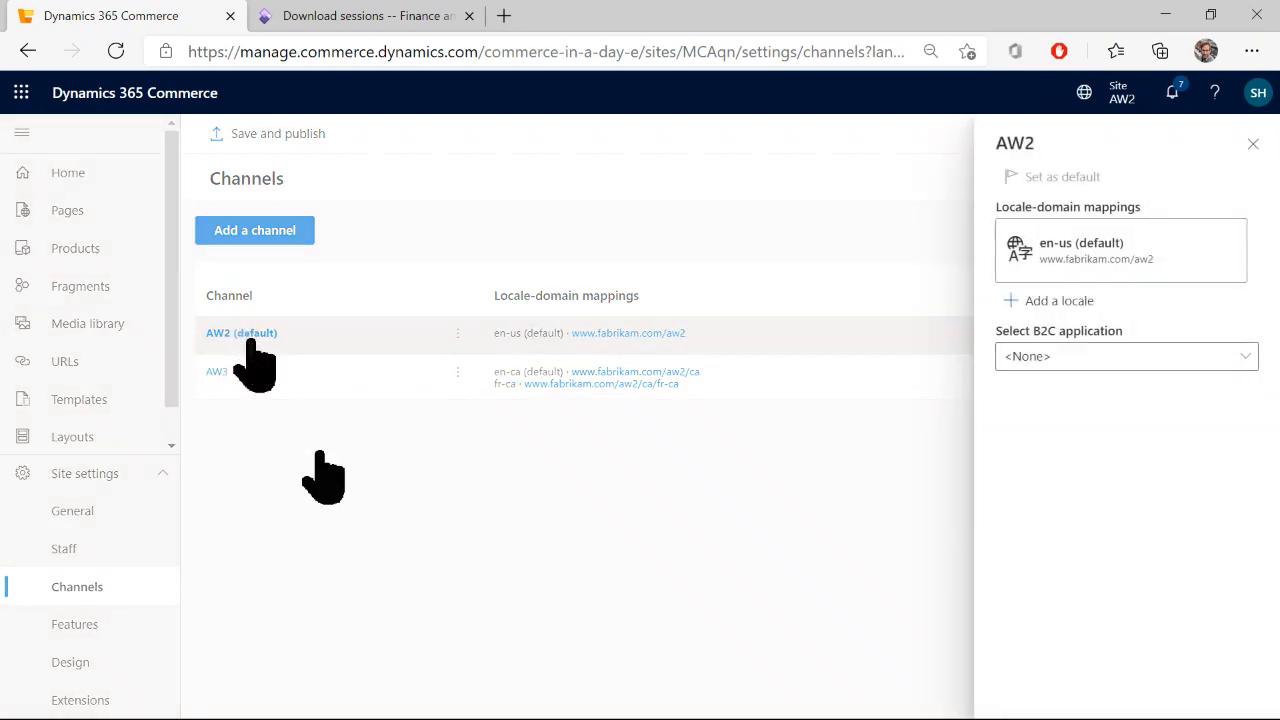
left_click(1078, 303)
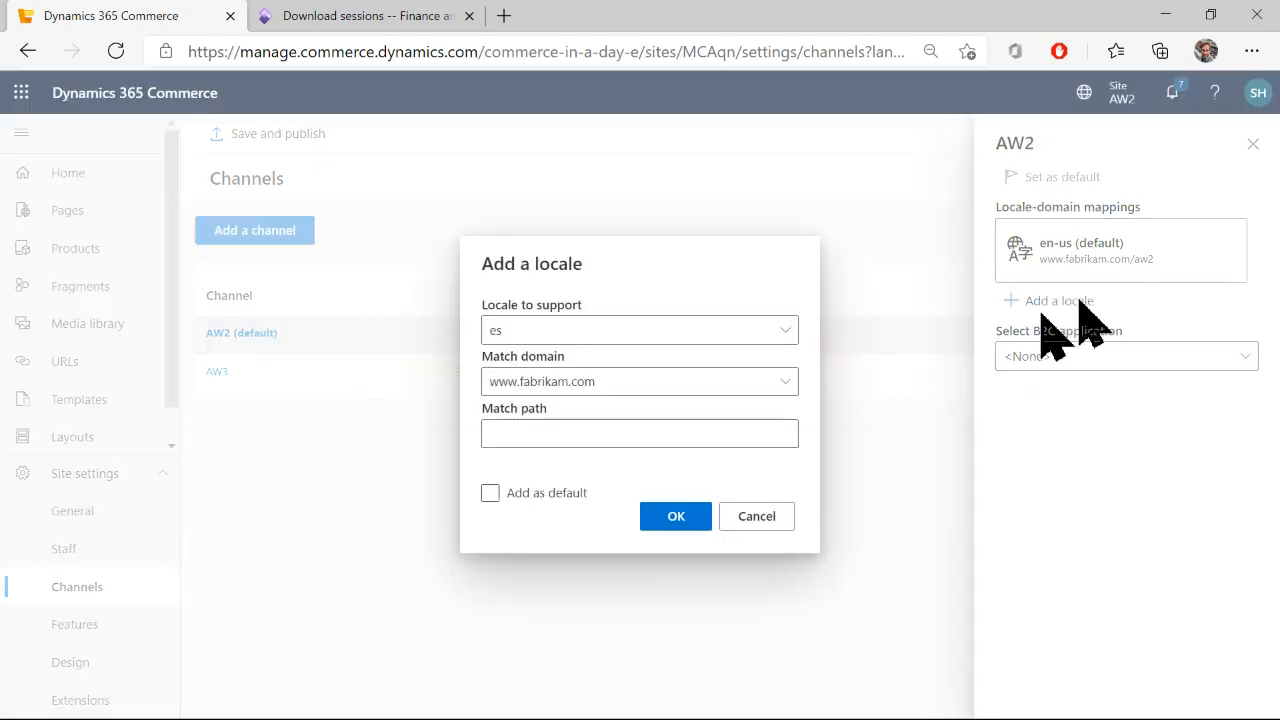
left_click(615, 330)
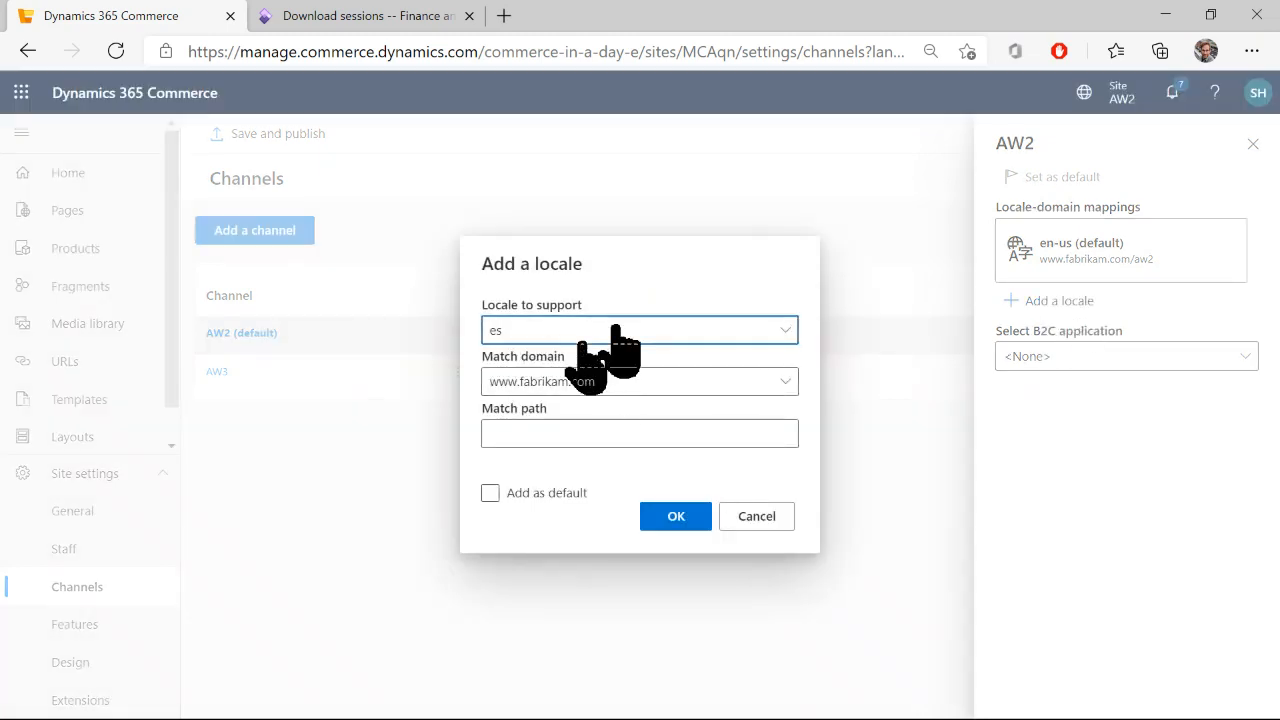
left_click(616, 330)
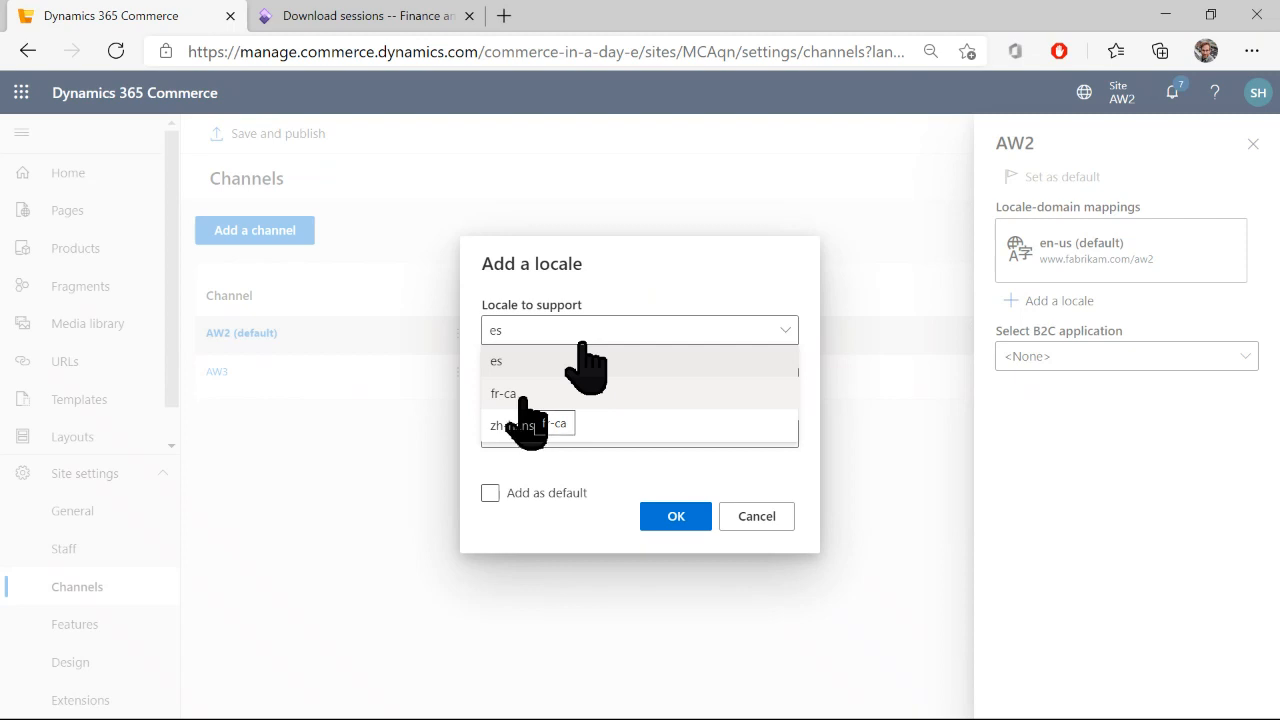
left_click(660, 320)
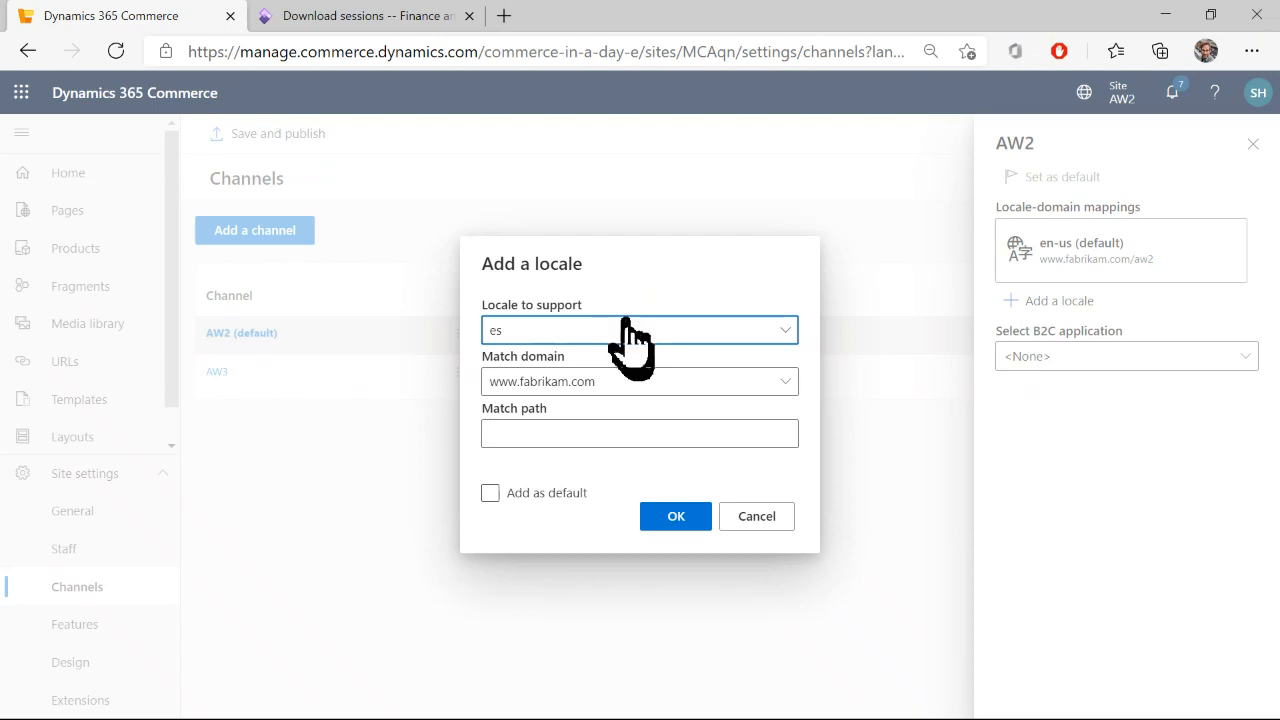
left_click(626, 325)
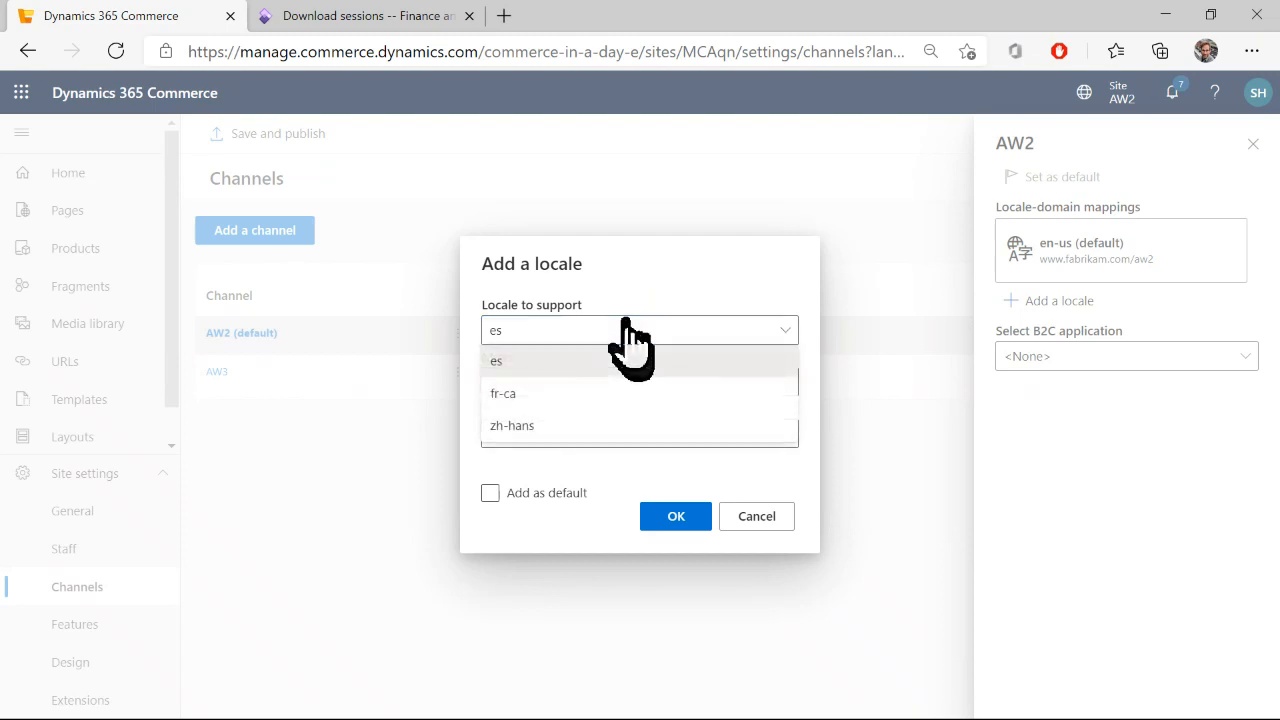
left_click(596, 366)
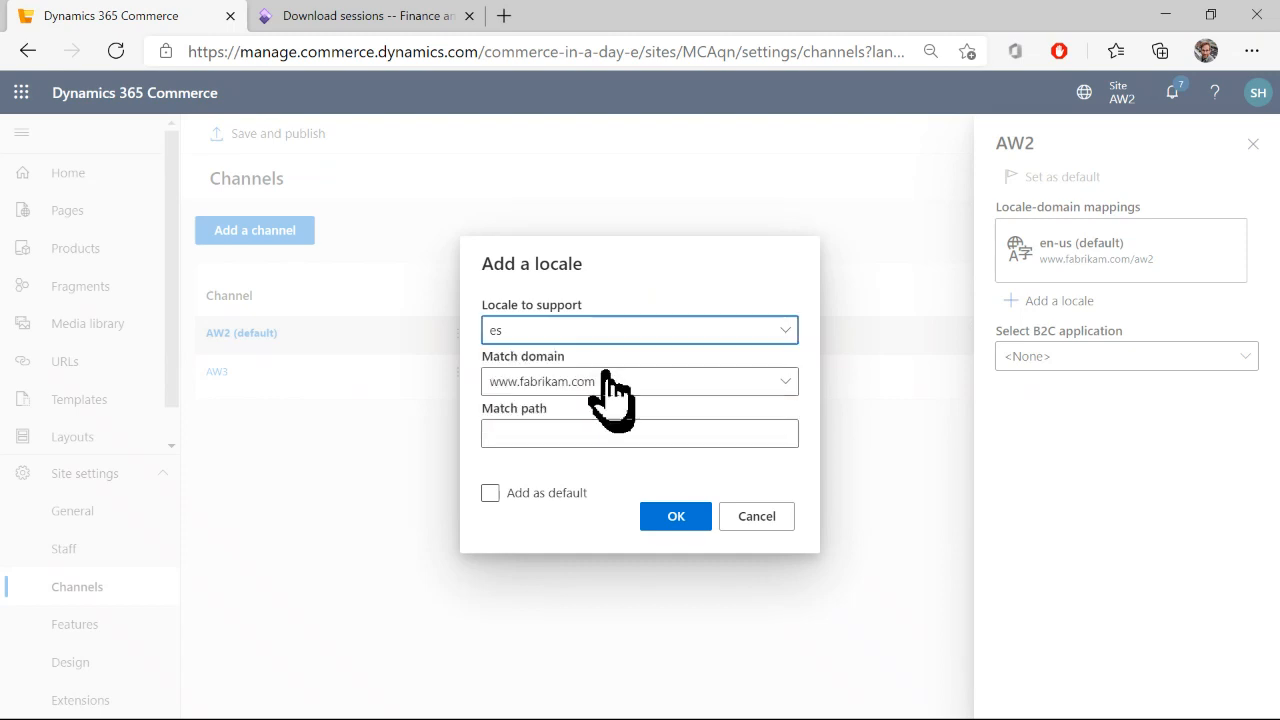
- Set the new locale's match path to aw2/es, add the locale and close the AW2 channel details
left_click(602, 437)
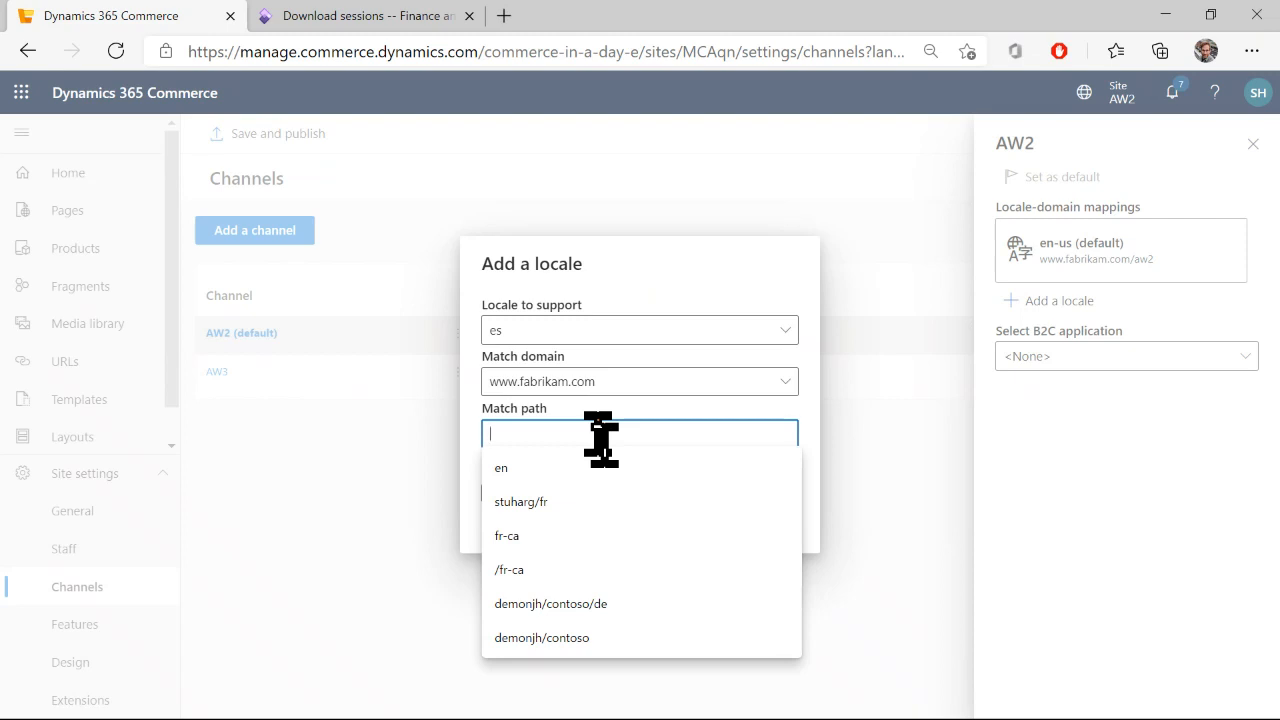
type("aw2")
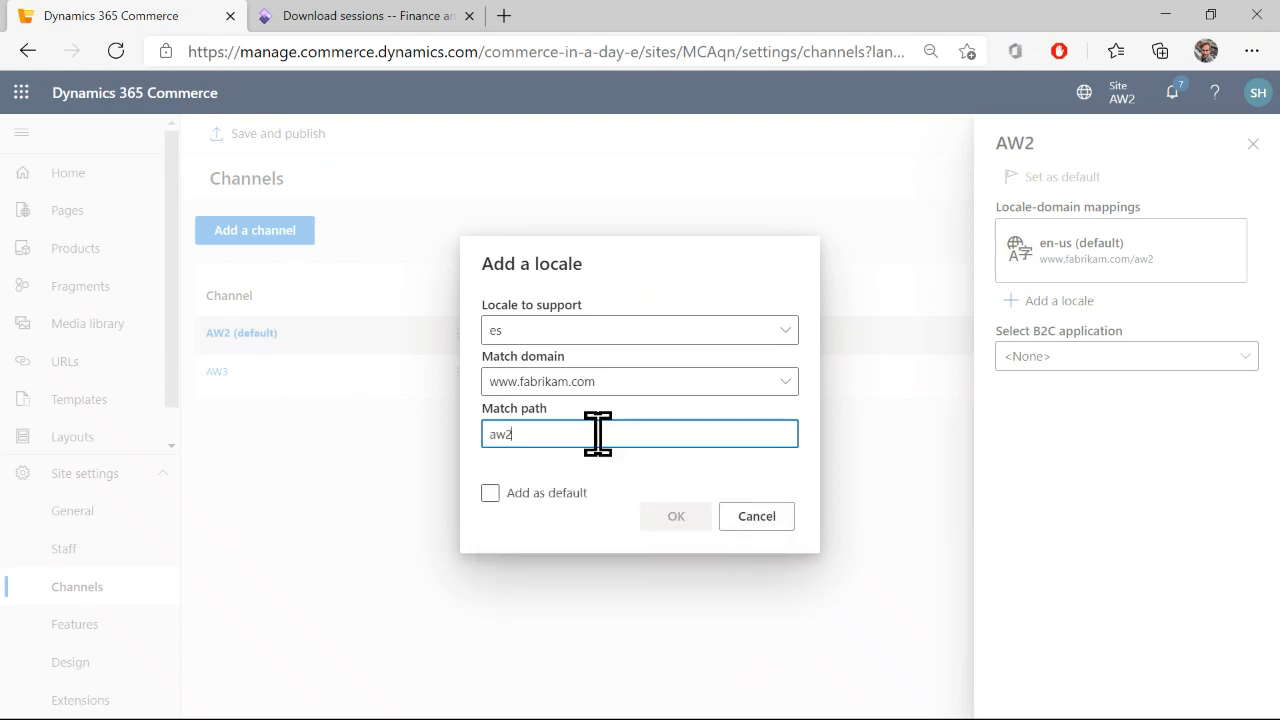
type("/e")
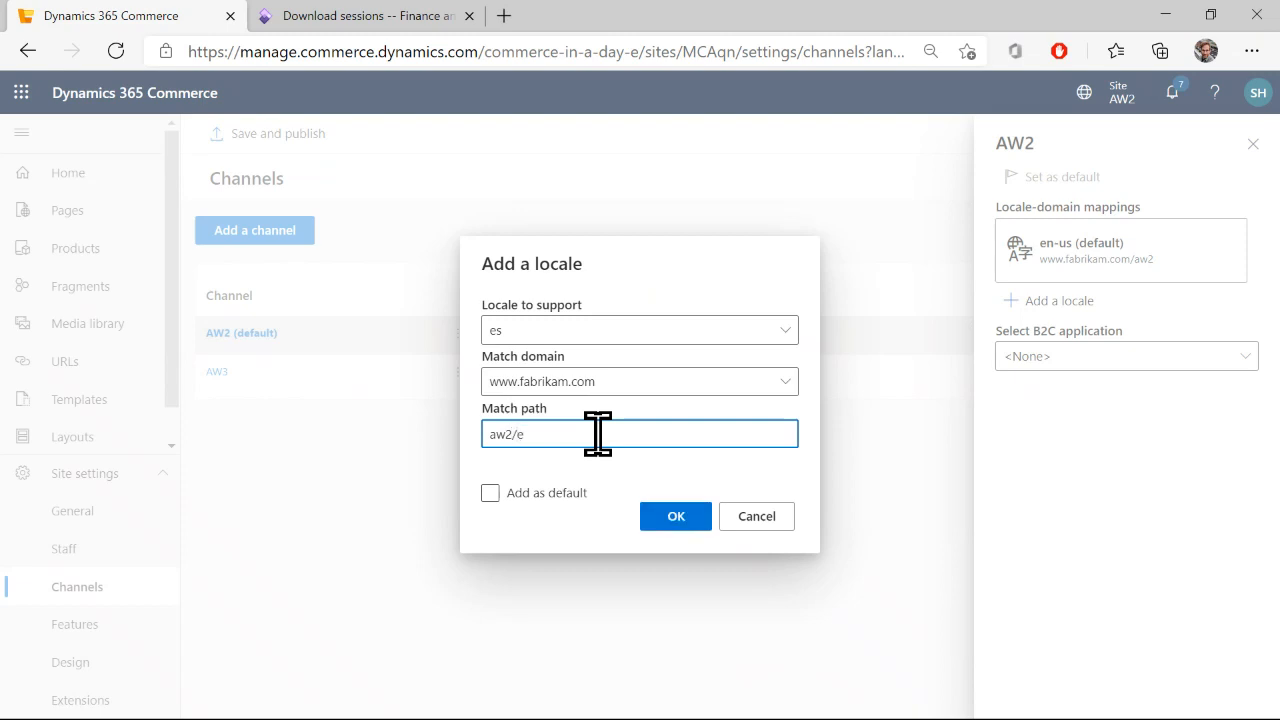
type("s")
left_click(676, 516)
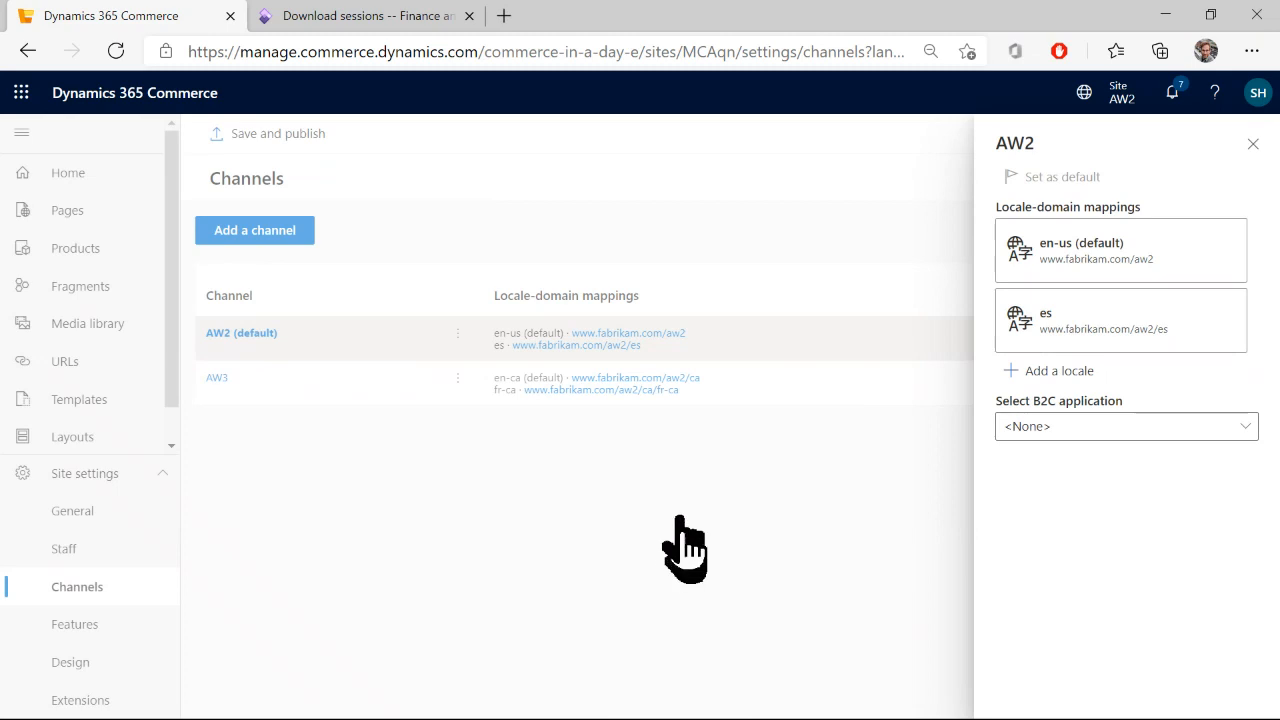
left_click(680, 515)
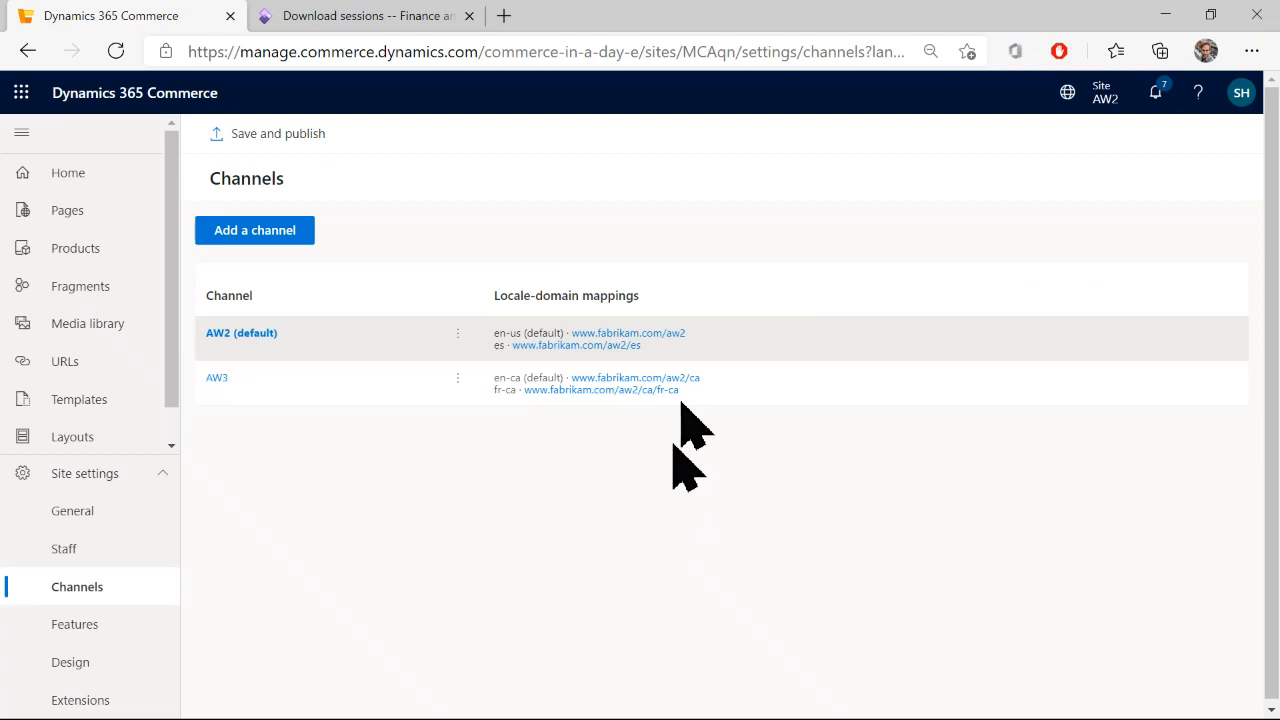
- Reopen the AW2 channel's es locale, re-enter its match path as aw2/es and close the channel details
left_click(261, 333)
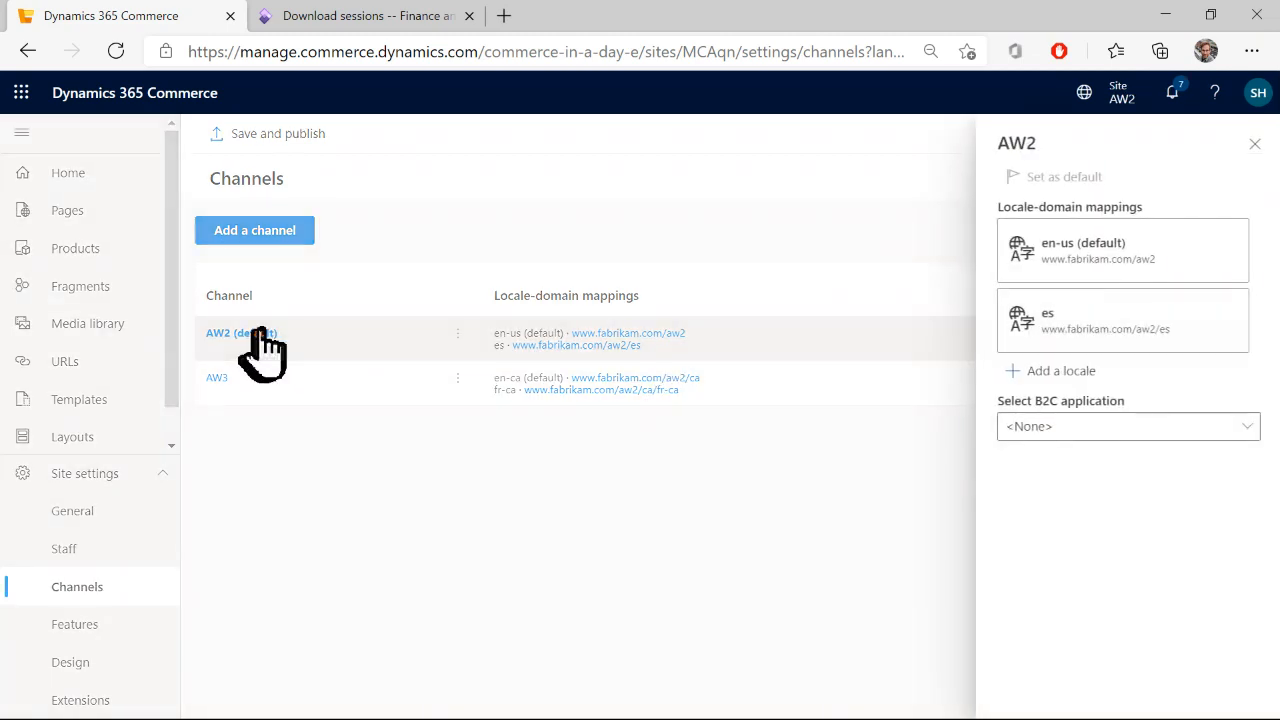
left_click(1108, 324)
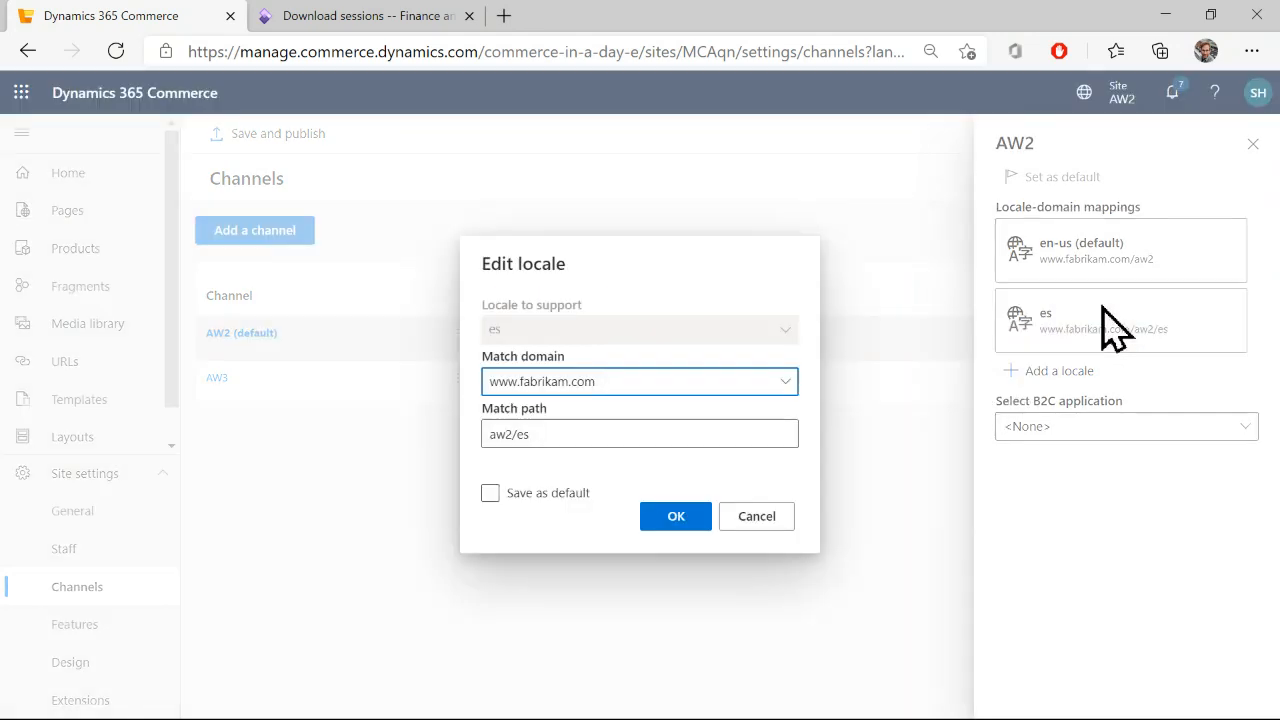
left_click_drag(530, 433, 489, 433)
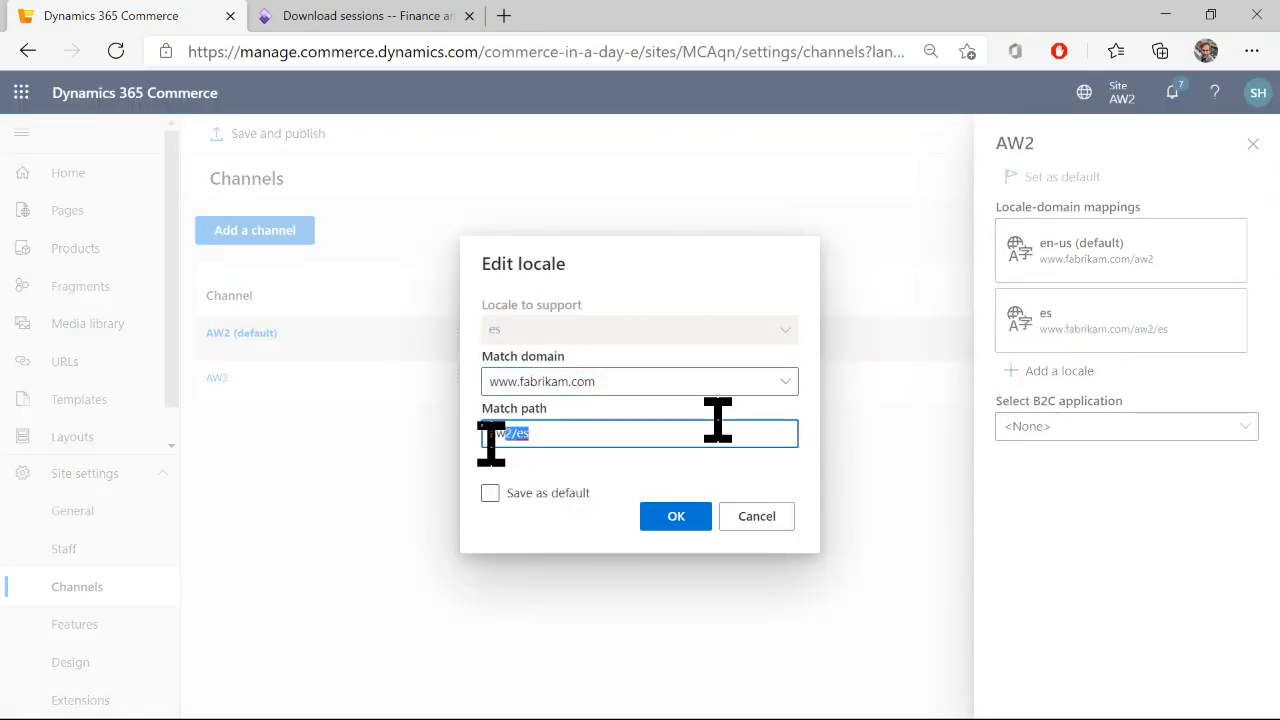
left_click(594, 436)
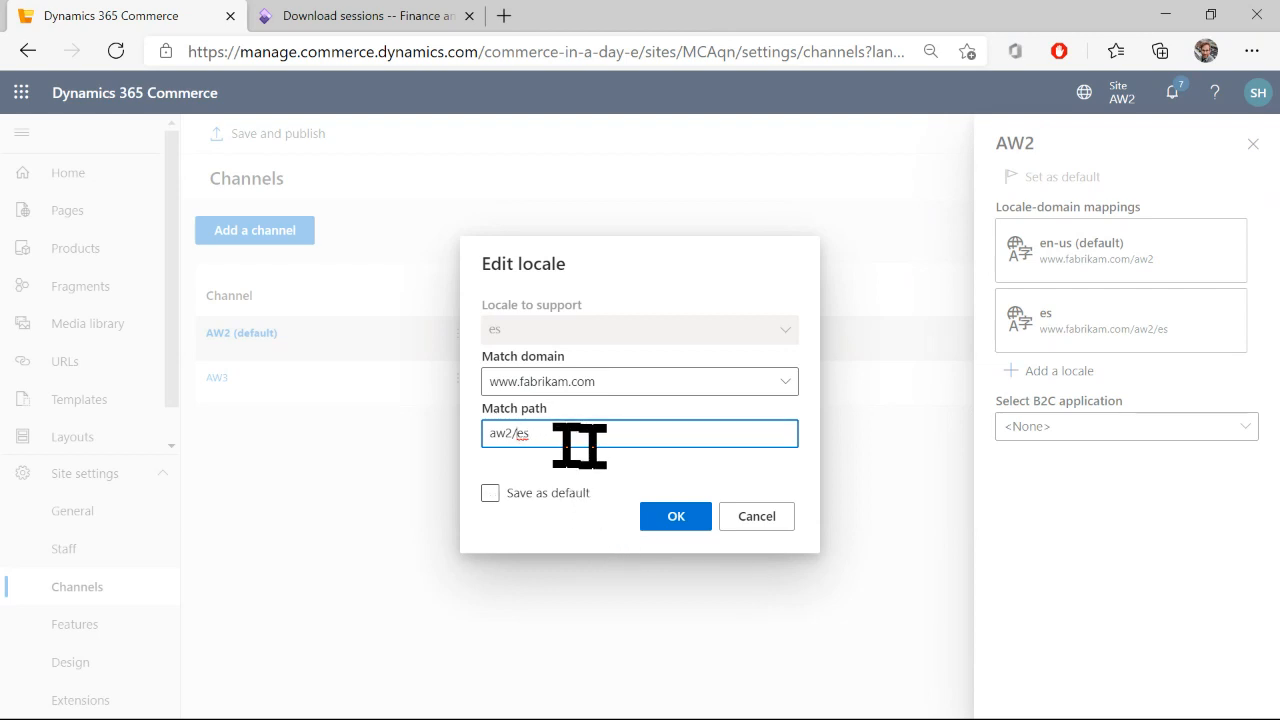
key("Delete")
key("Delete")
key("Delete")
key("Delete")
type("aw2/")
left_click(650, 522)
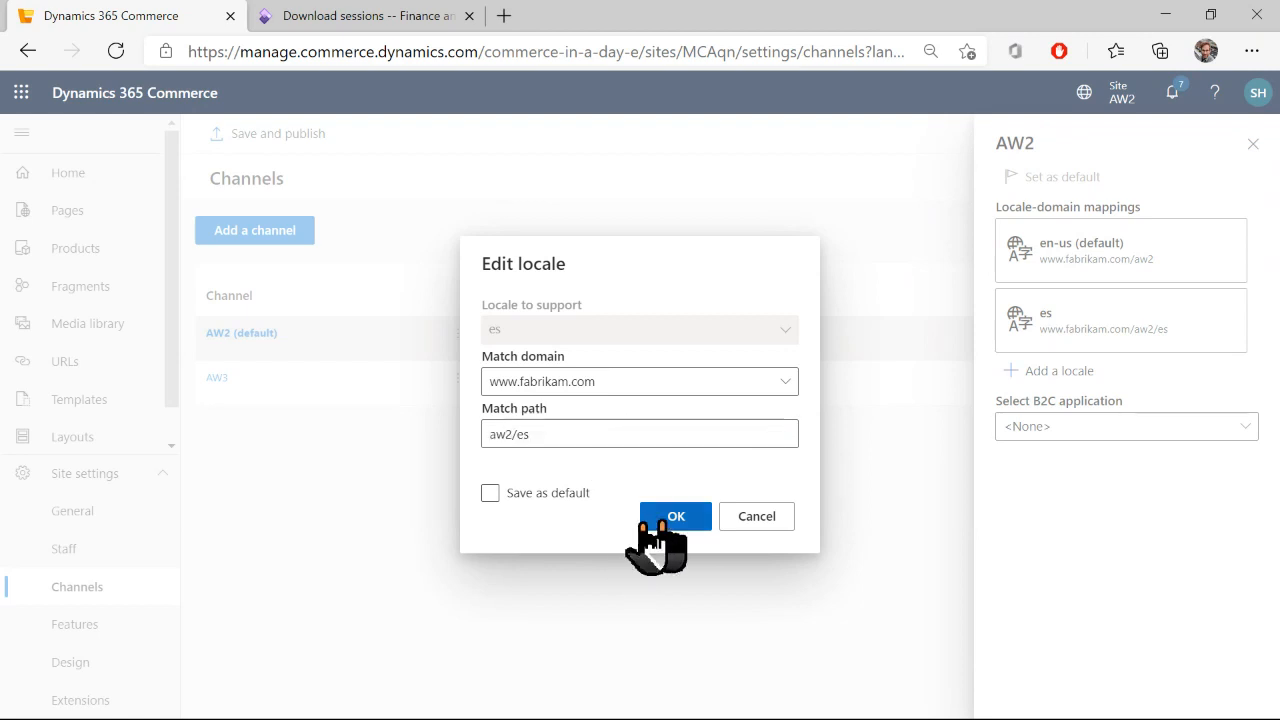
left_click(648, 522)
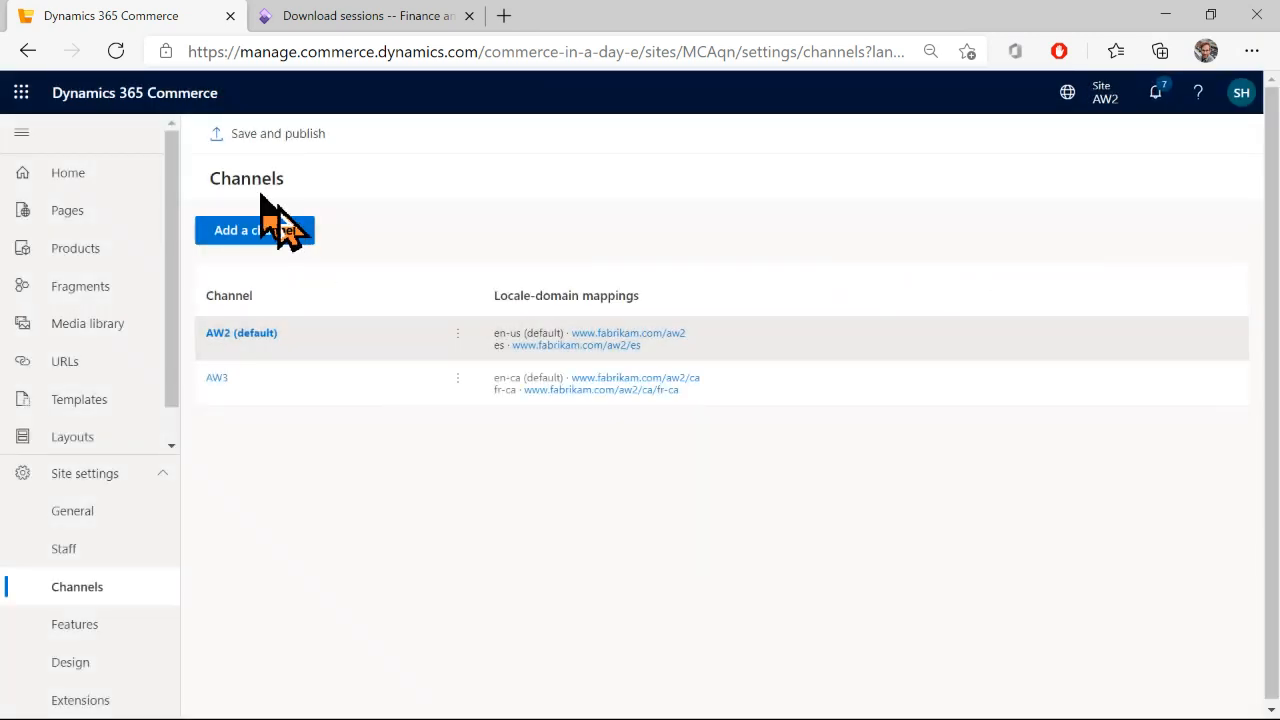
- Save and publish the channel settings, and switch the site's page list to the AW2 channel's es locale
left_click(252, 143)
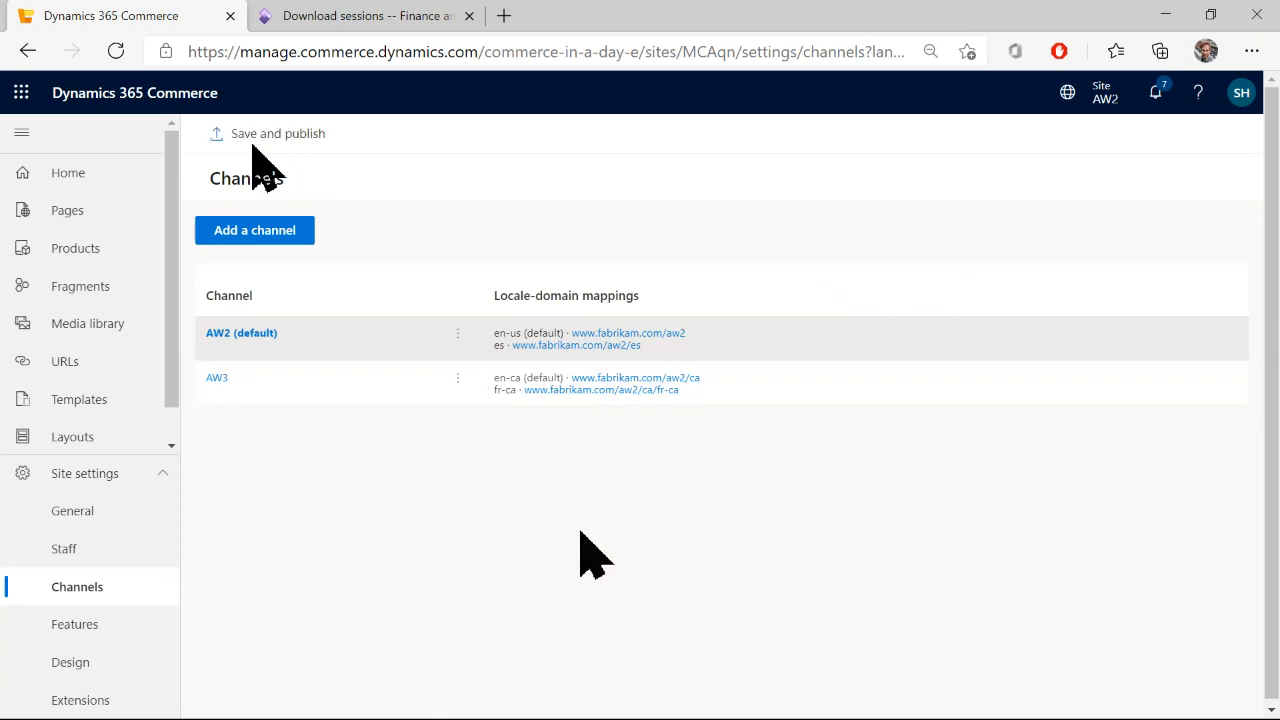
left_click(66, 211)
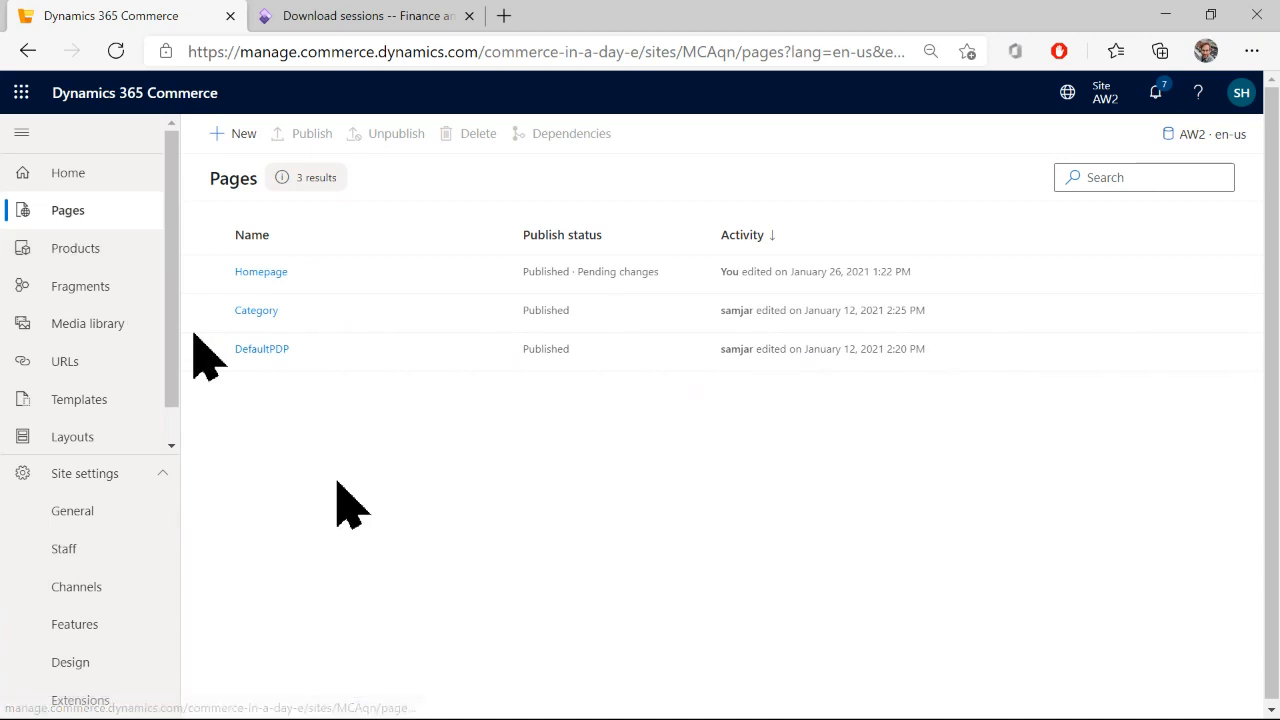
left_click(1224, 140)
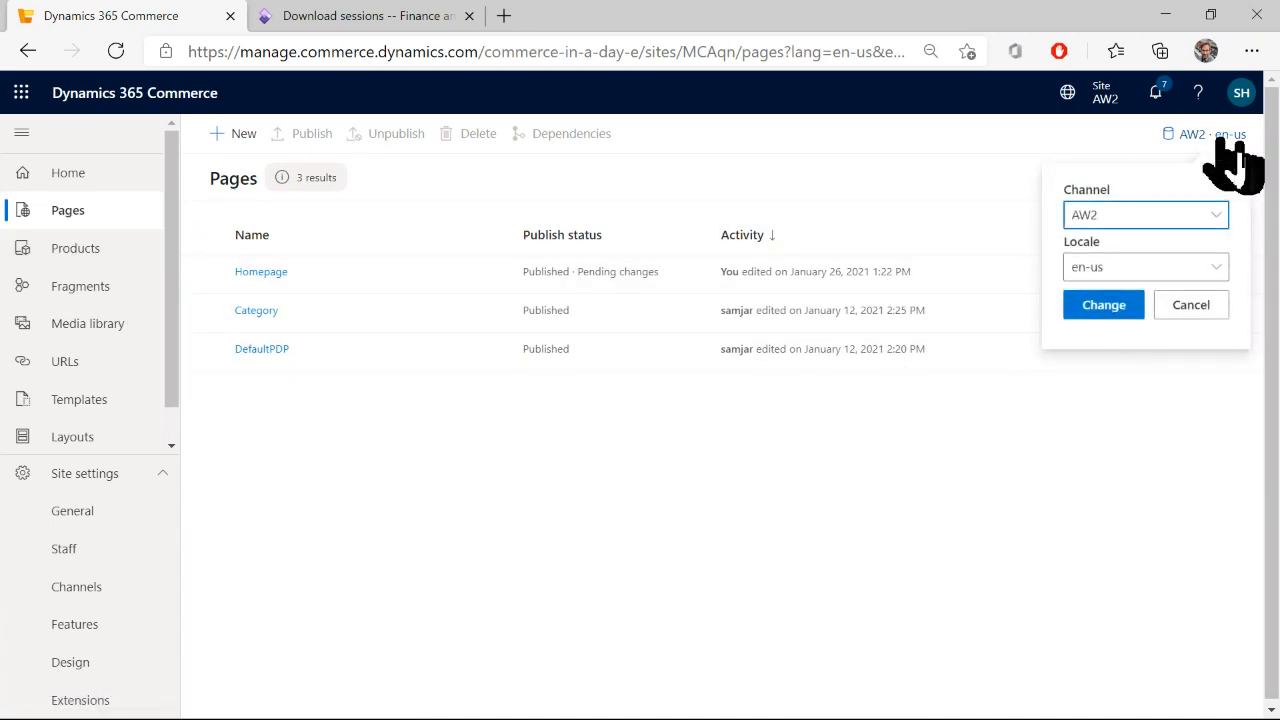
left_click(1161, 257)
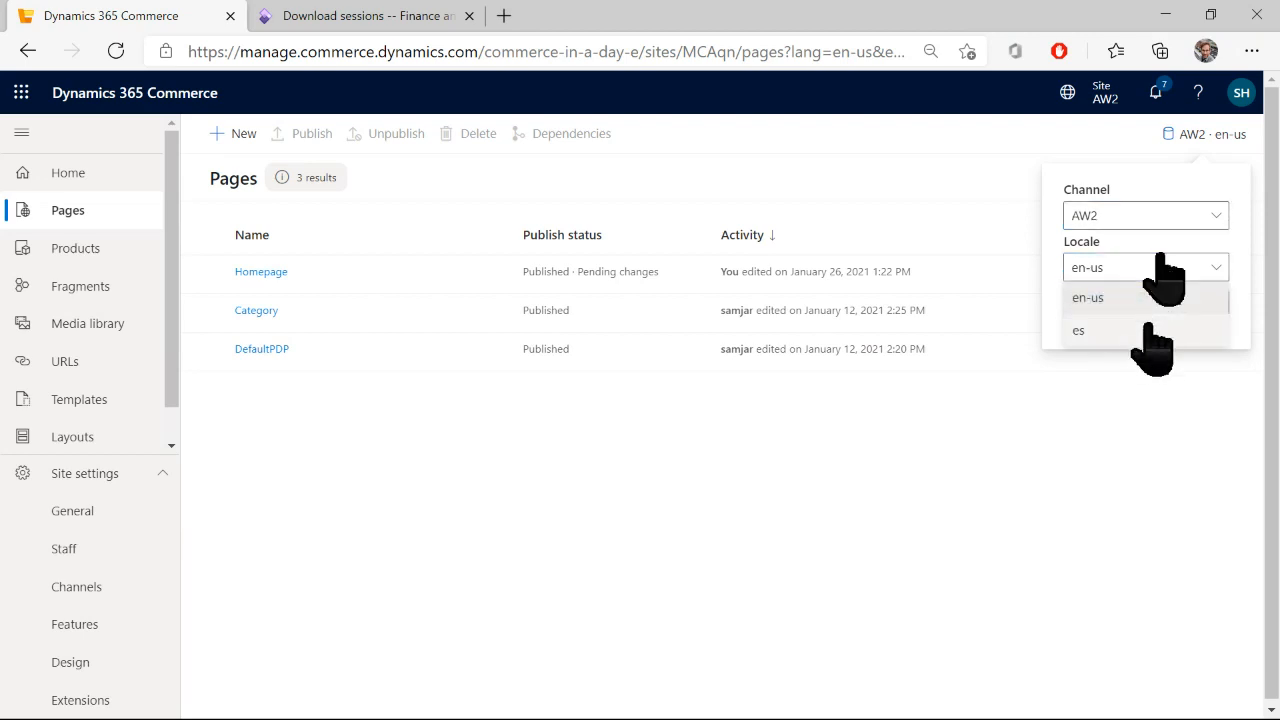
left_click(1078, 330)
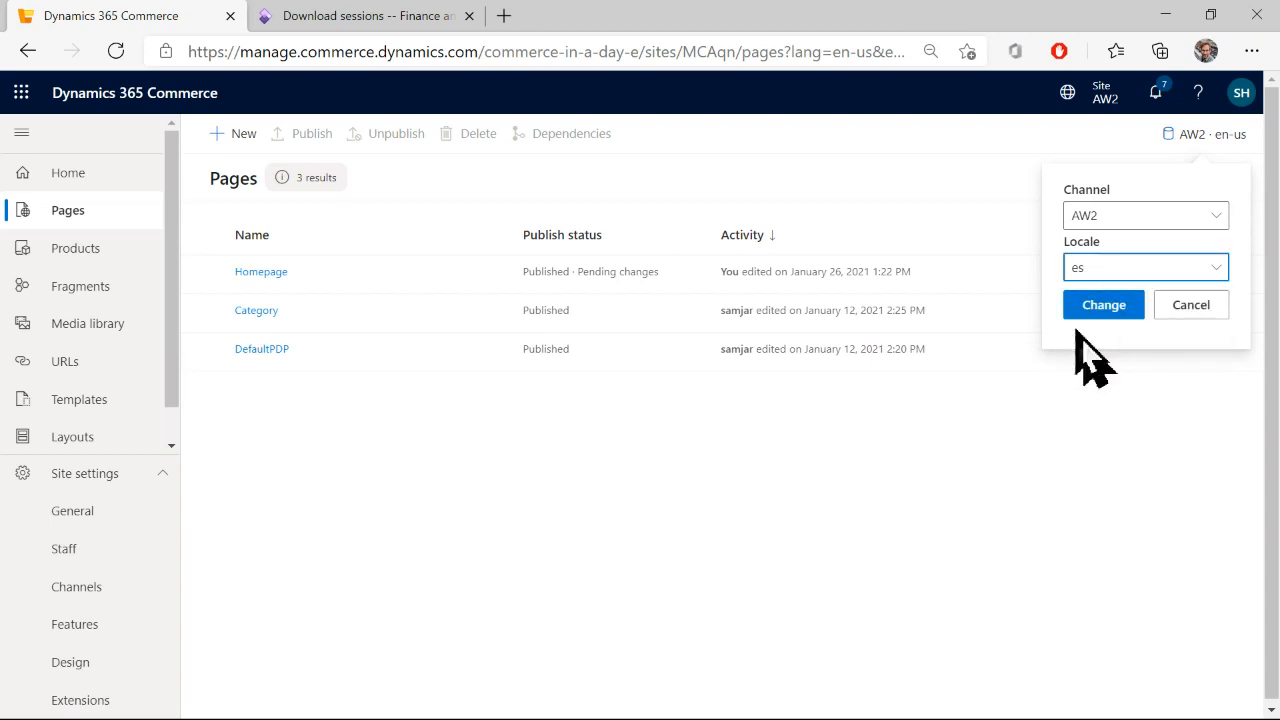
left_click(1104, 306)
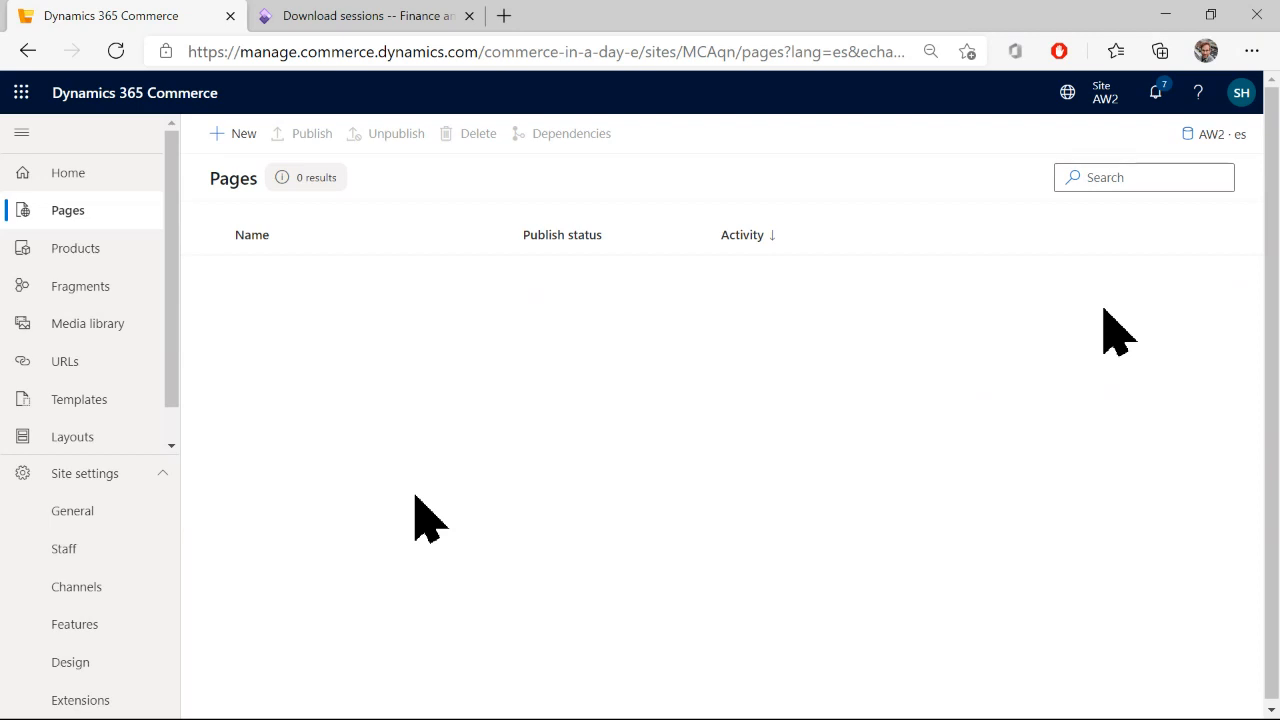
- Add the Fabrikam extended online store channel to the site with default locale zh-hans and match path aw2/zh-hans
left_click(96, 592)
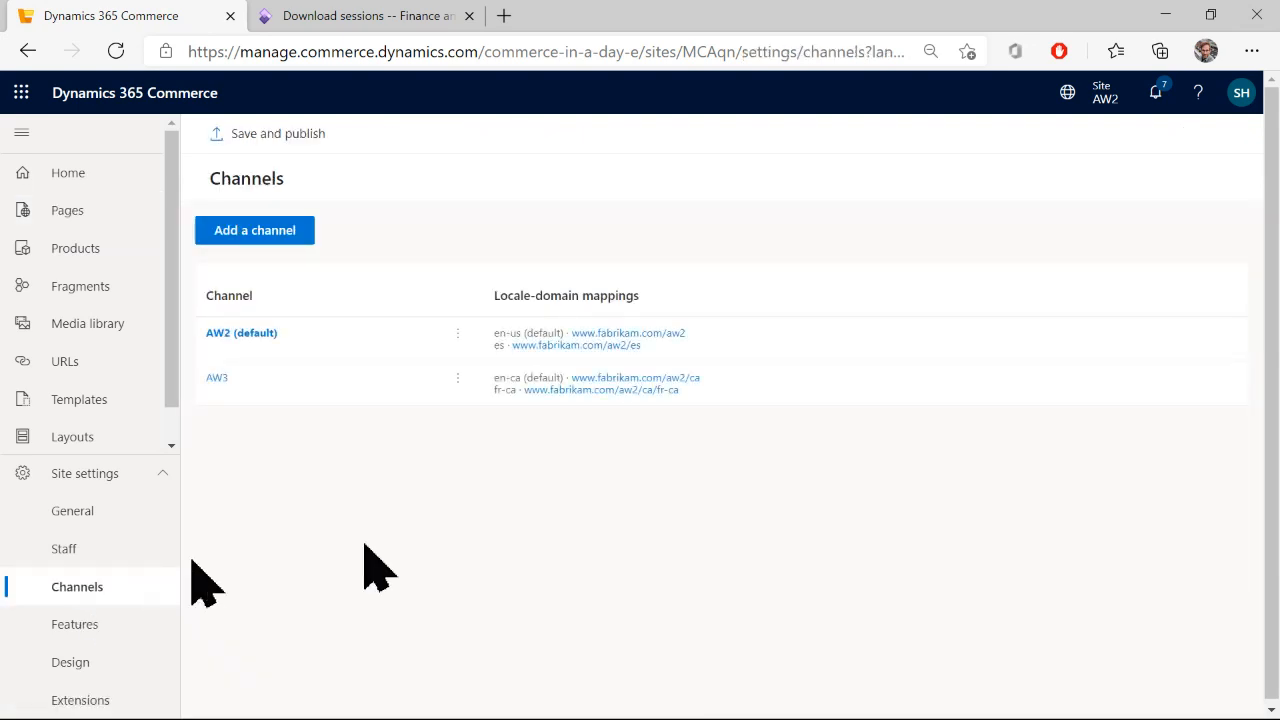
left_click(260, 240)
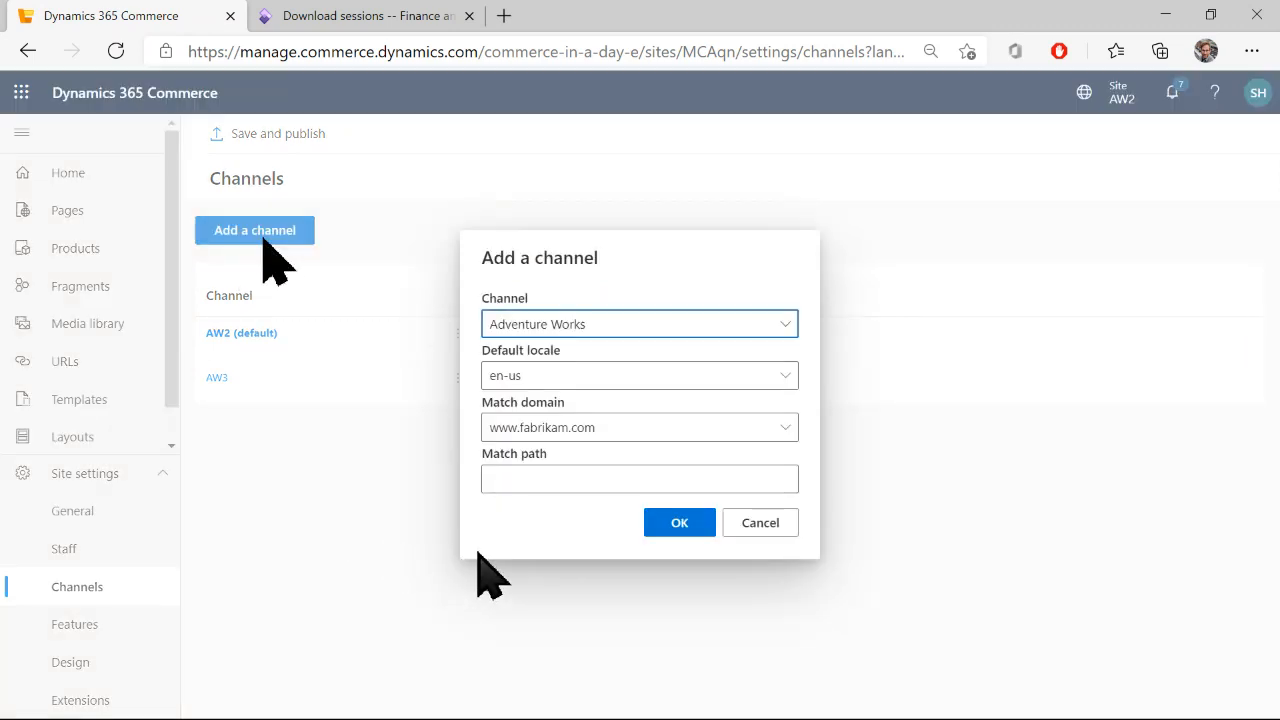
left_click(745, 328)
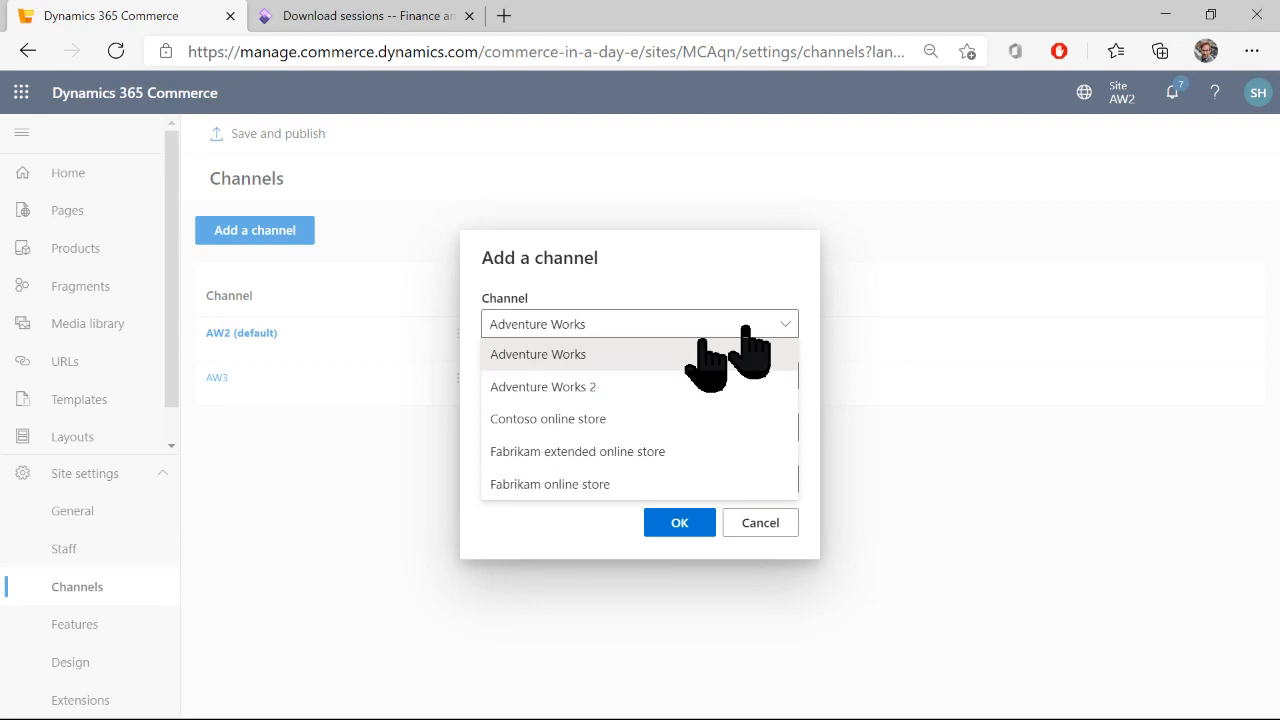
left_click(561, 452)
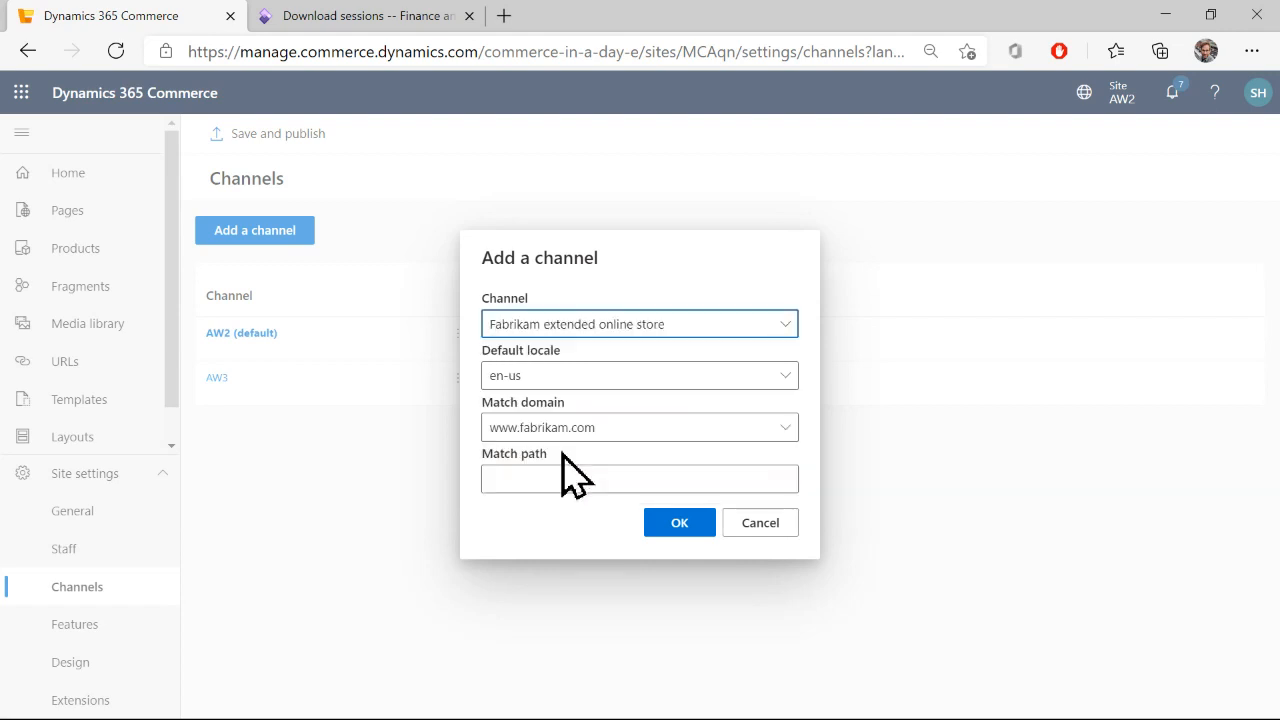
left_click(706, 378)
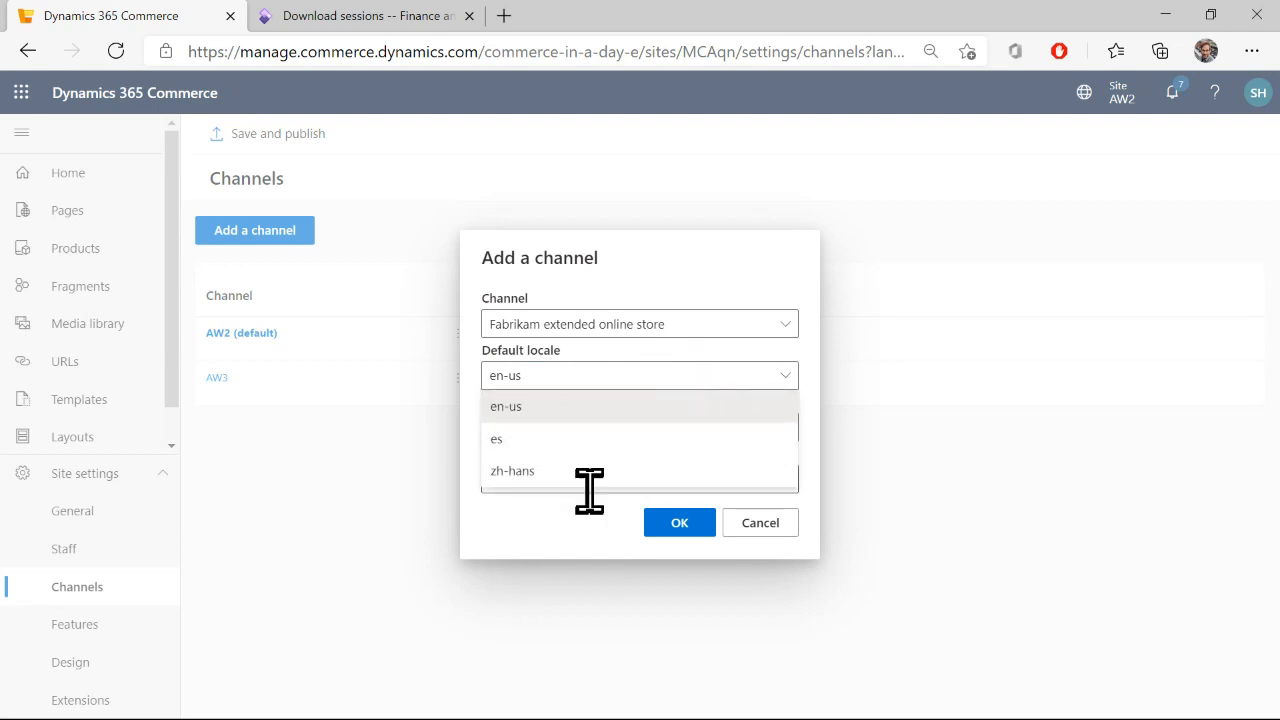
left_click(530, 476)
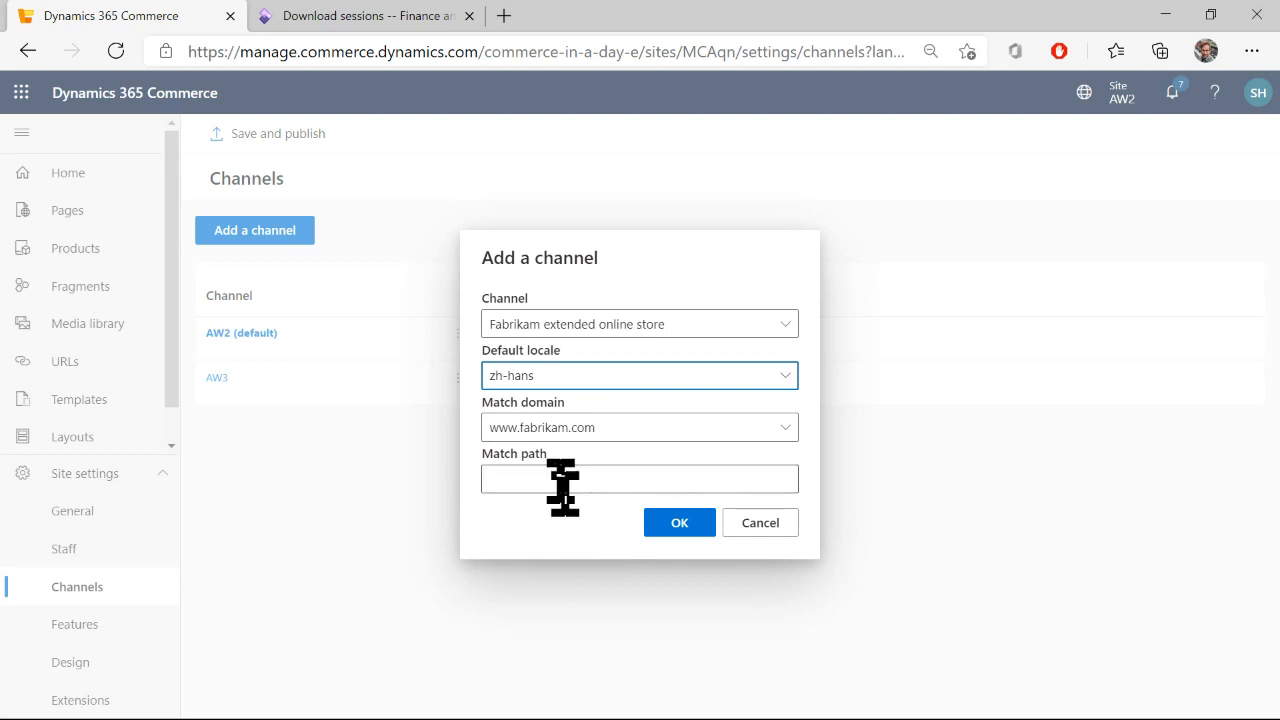
left_click(563, 480)
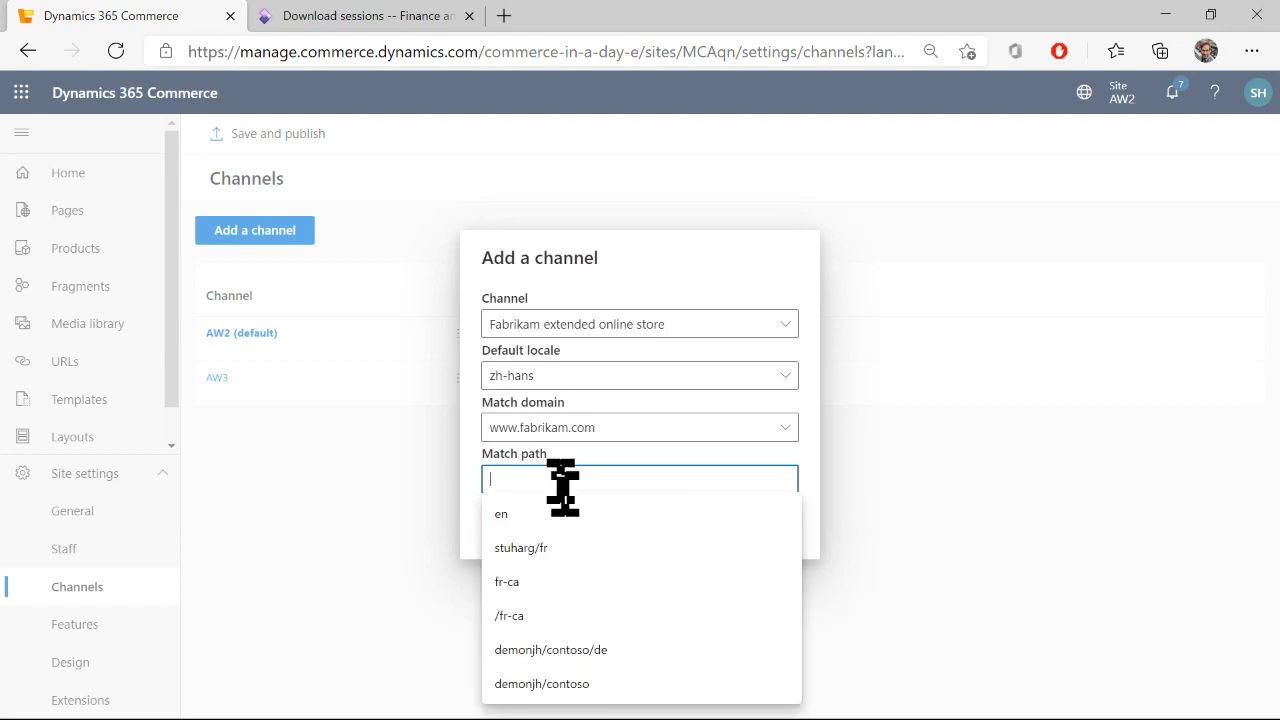
type("aw2/")
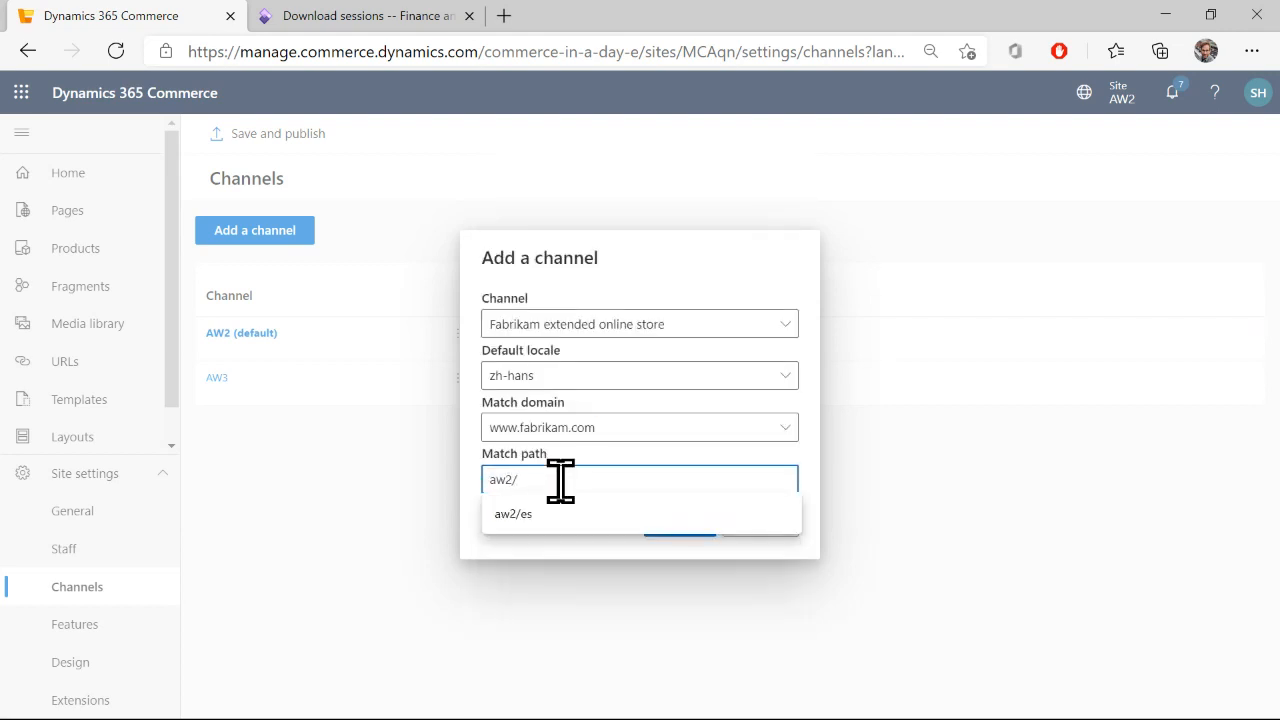
type("zh-hans")
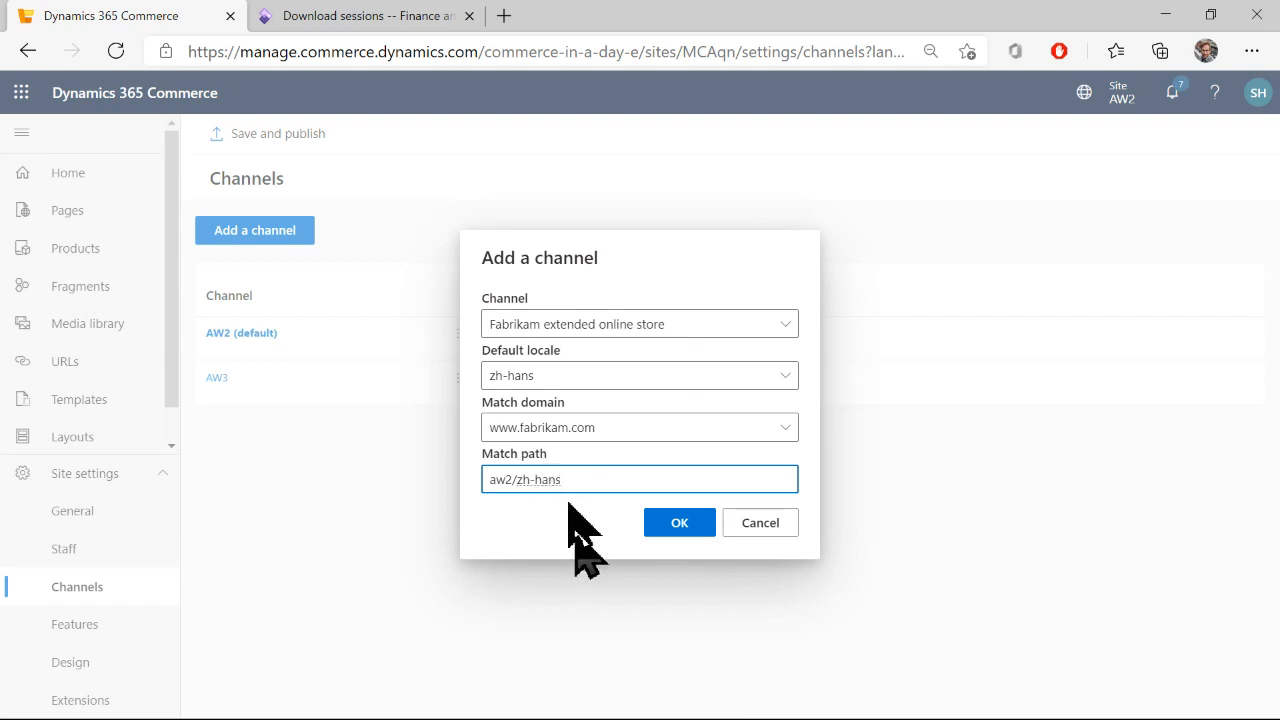
left_click(654, 527)
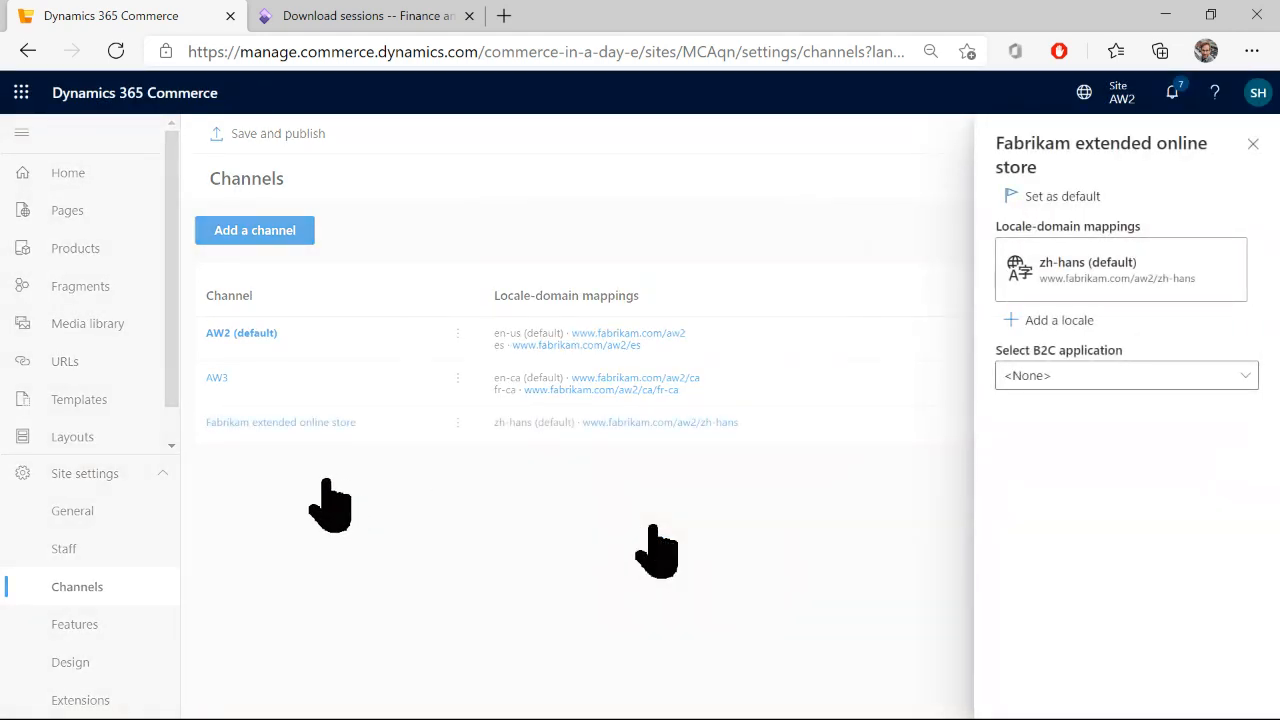
- Save and publish the channel settings, and switch the site's page list to the Fabrikam extended online store channel's zh-hans locale
left_click(656, 550)
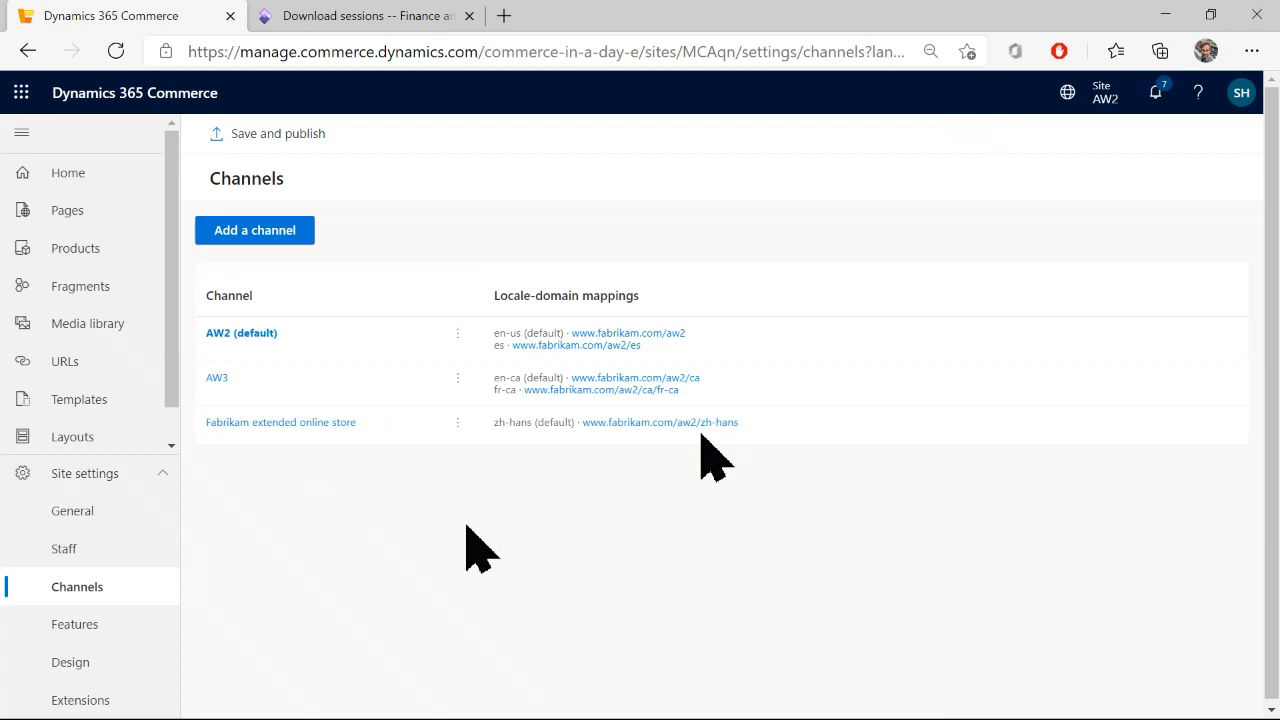
left_click(268, 137)
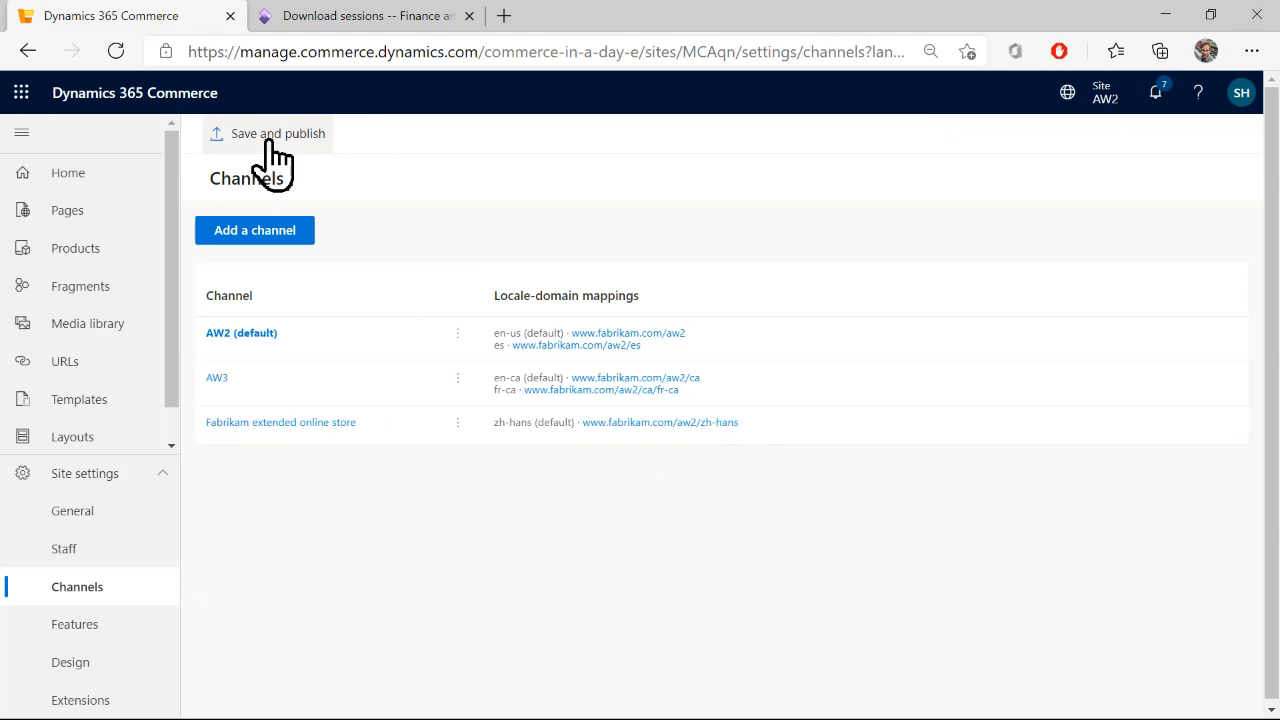
left_click(75, 211)
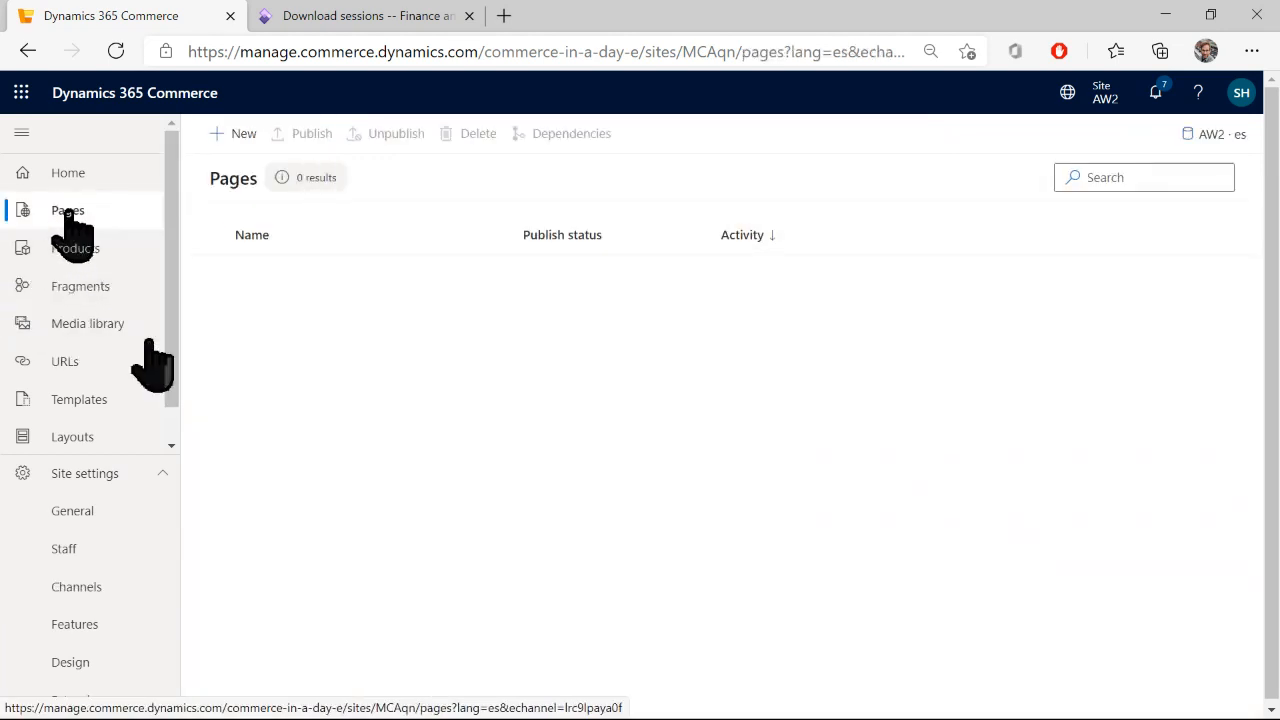
left_click(1213, 136)
left_click(1178, 212)
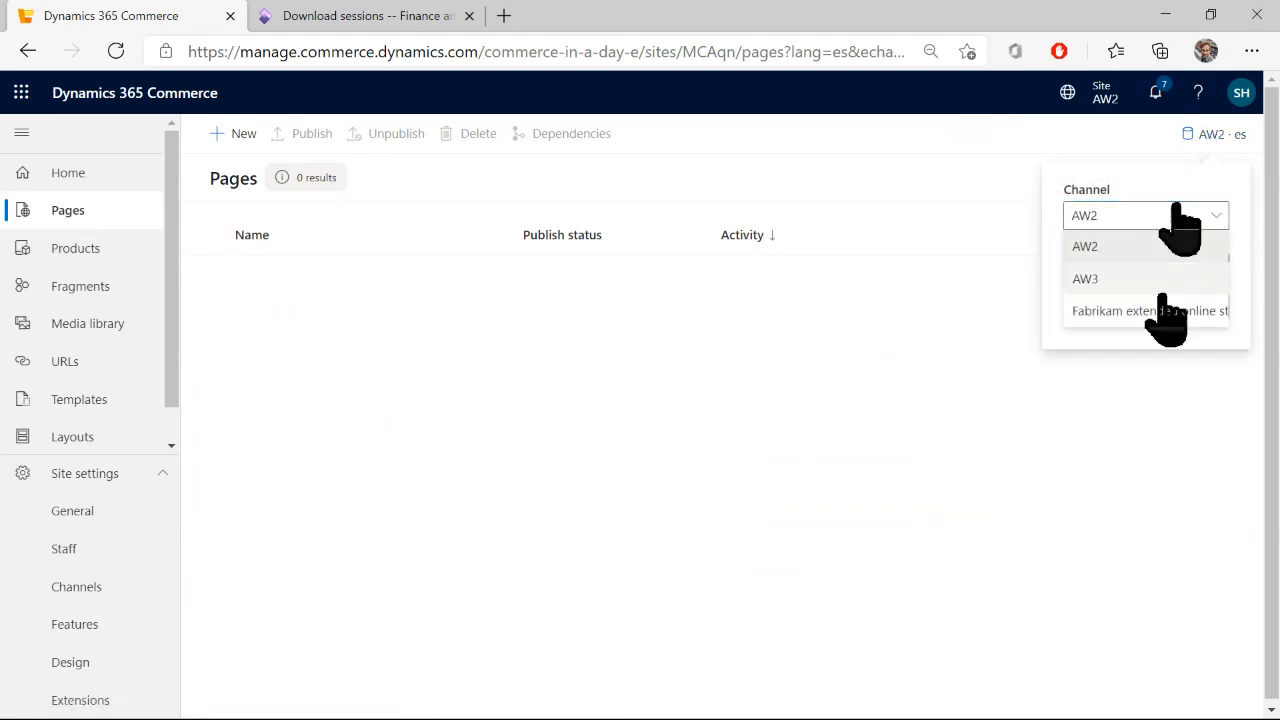
left_click(1080, 312)
left_click(1110, 268)
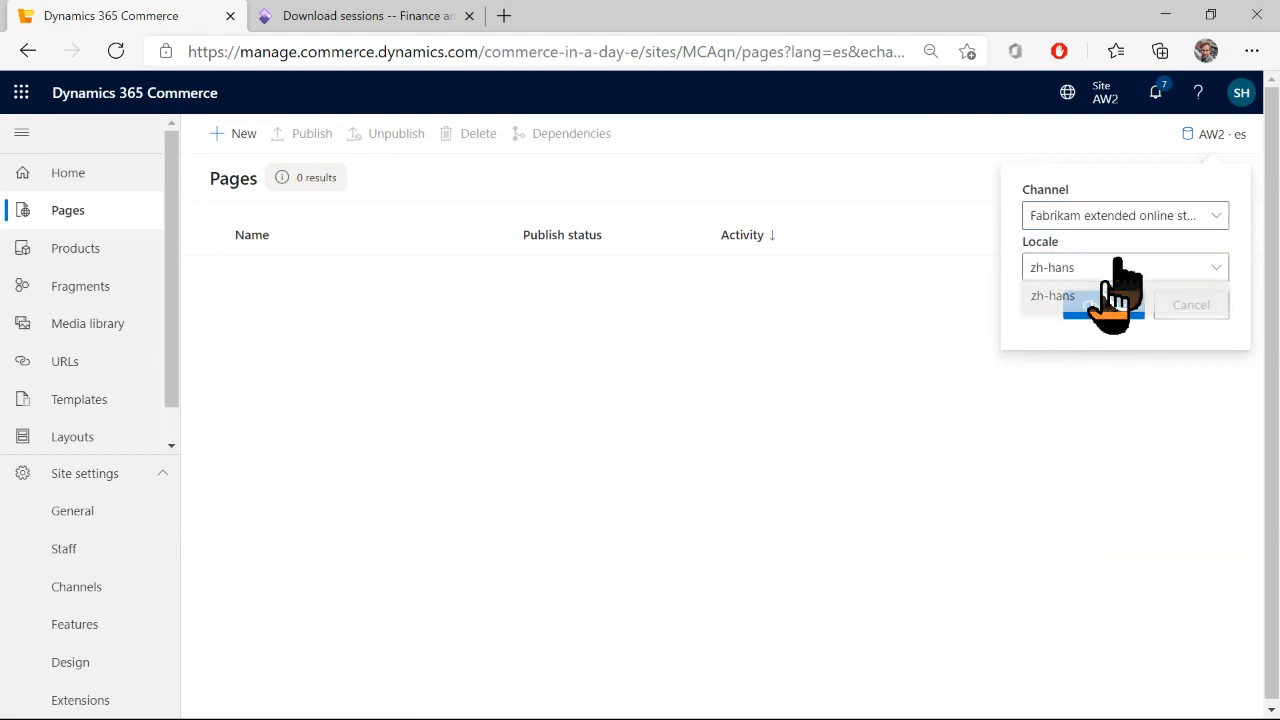
left_click(1100, 300)
left_click(1100, 308)
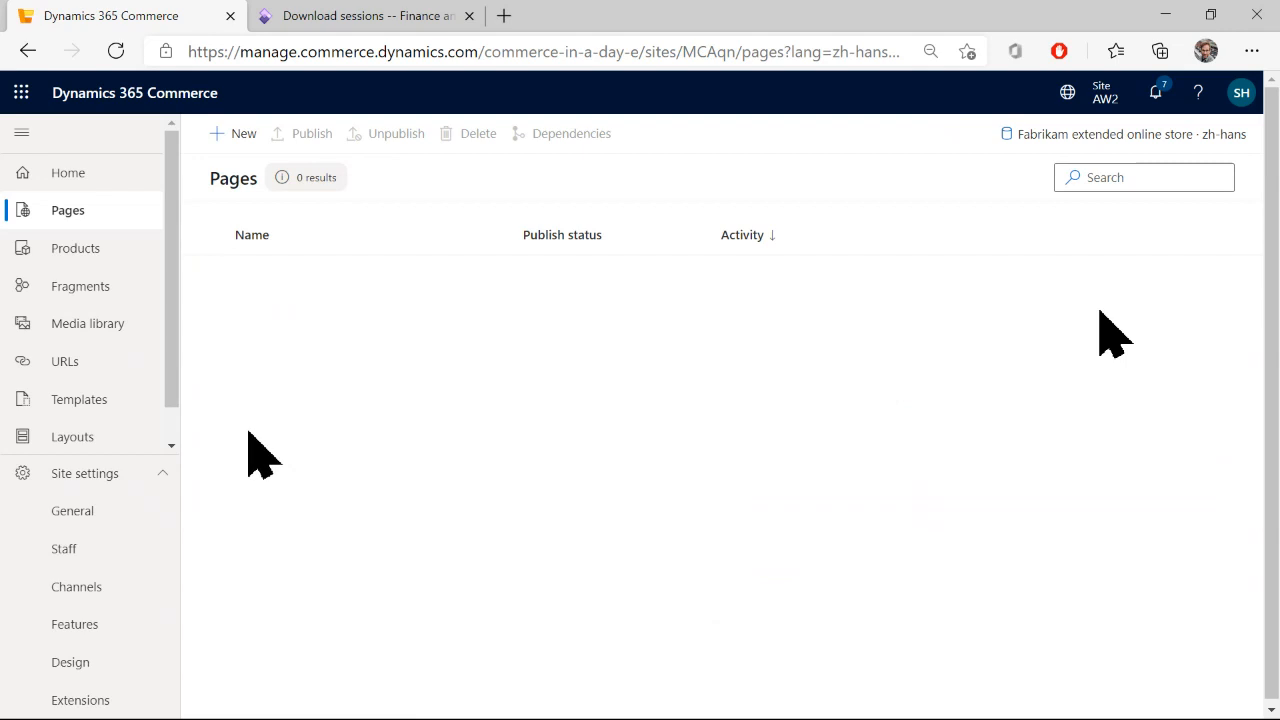
- Switch the site's page list back to the AW2 channel with the en-us locale
left_click(1152, 140)
left_click(1114, 214)
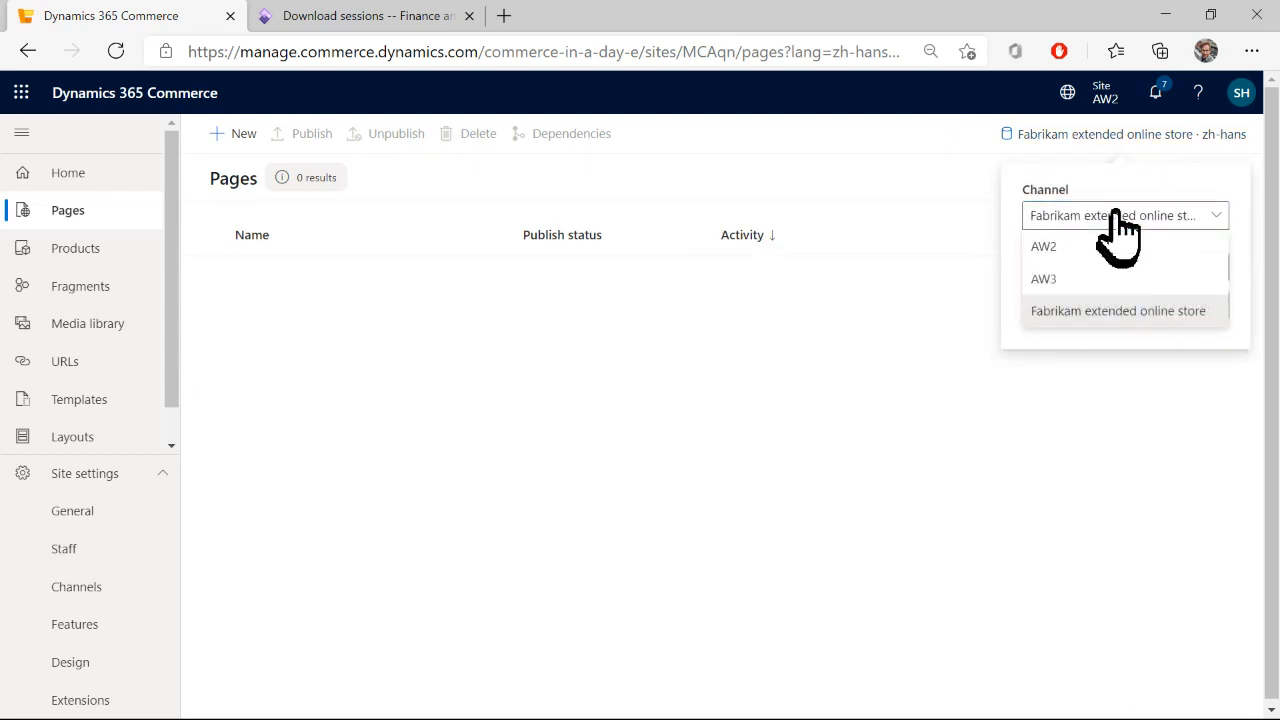
left_click(1114, 246)
left_click(1097, 305)
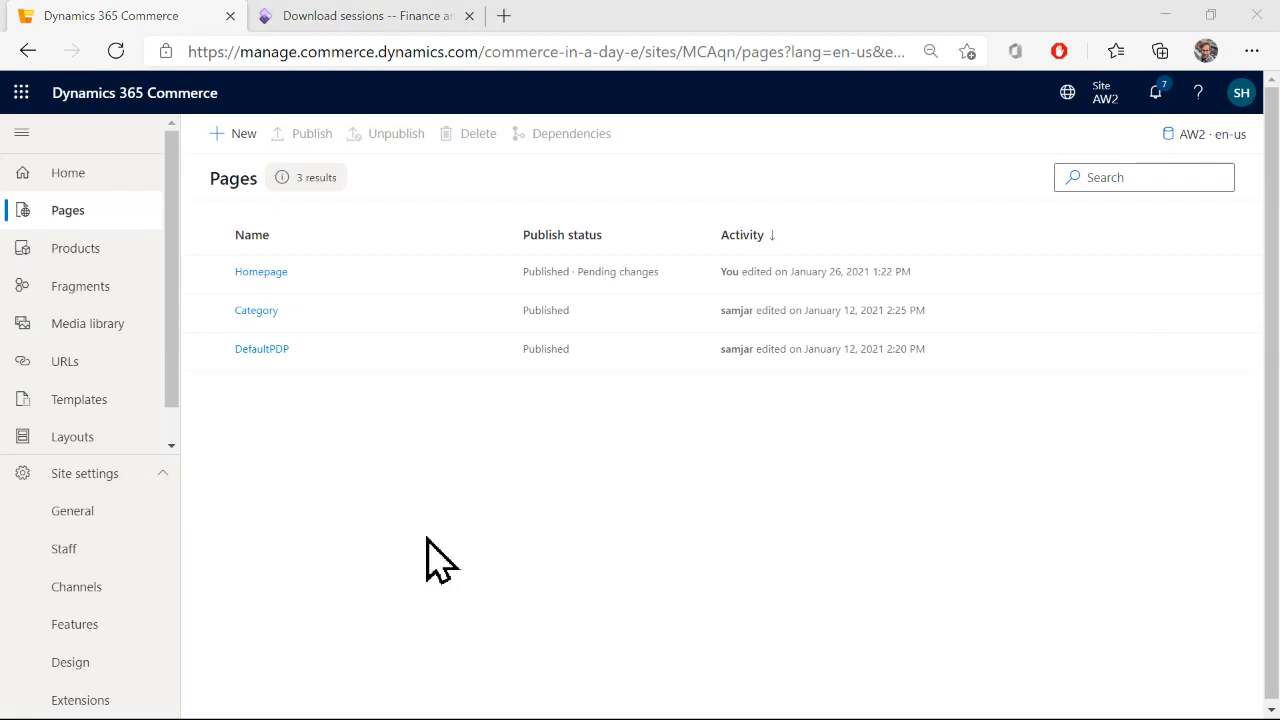
key("alt+Tab")
key("Tab")
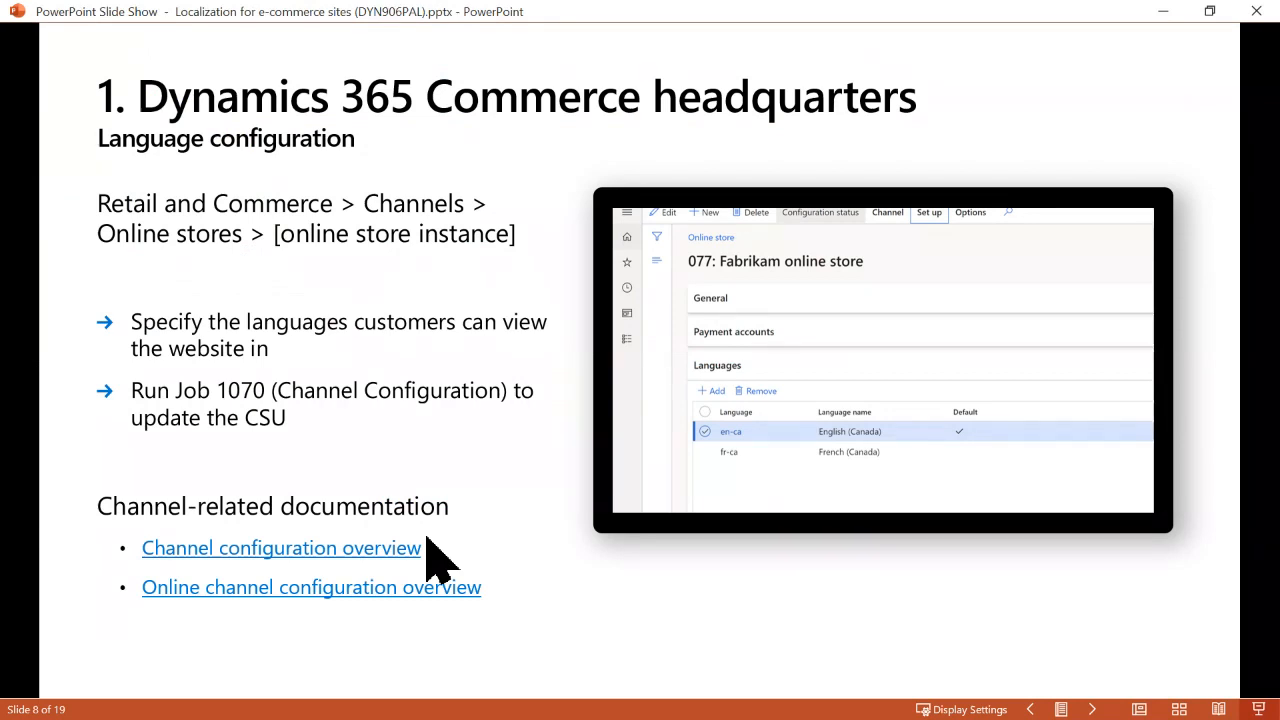
key("Right")
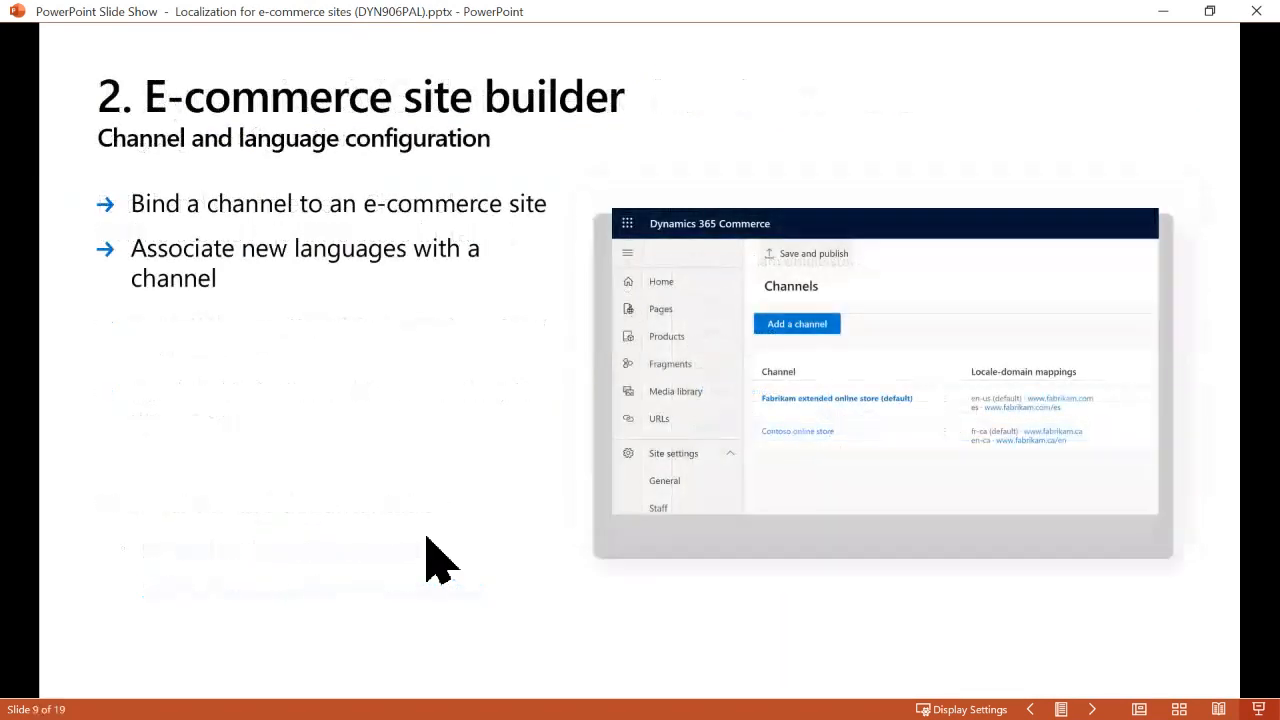
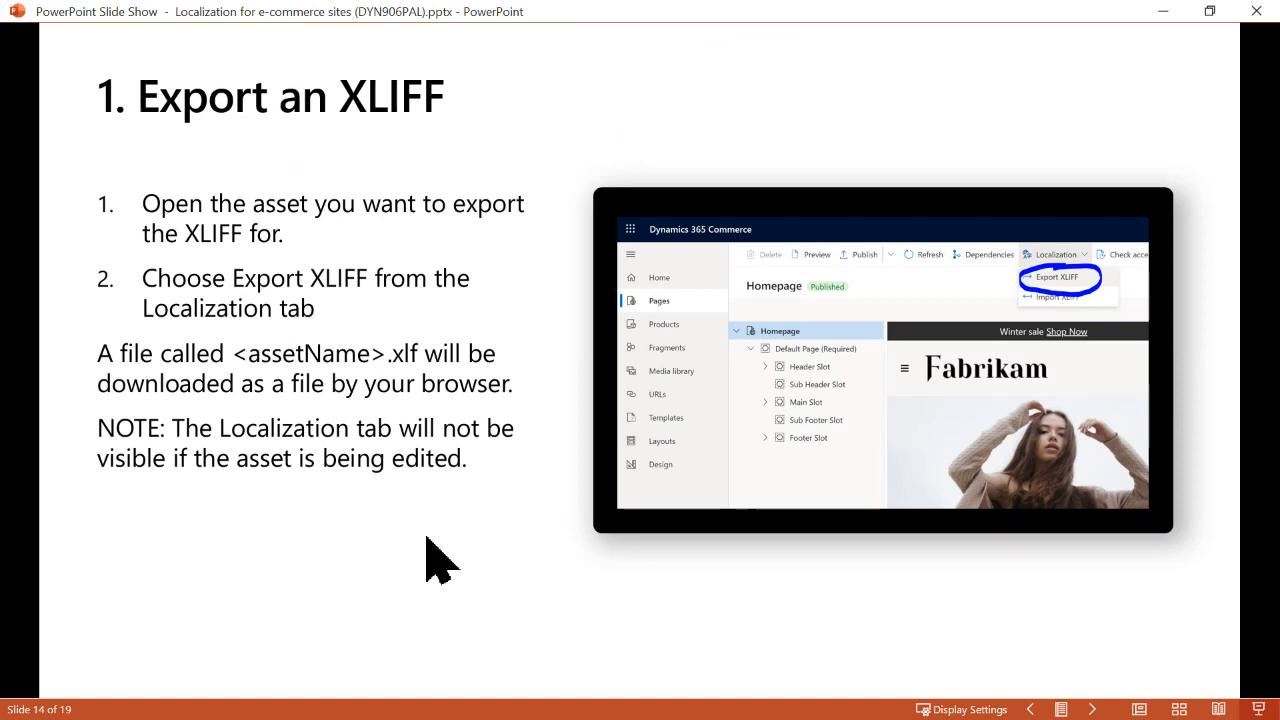
- Switch to Dynamics 365 Commerce, open the AW2 site's Homepage page, and view its localization options for XLIFF files
key("alt+Tab")
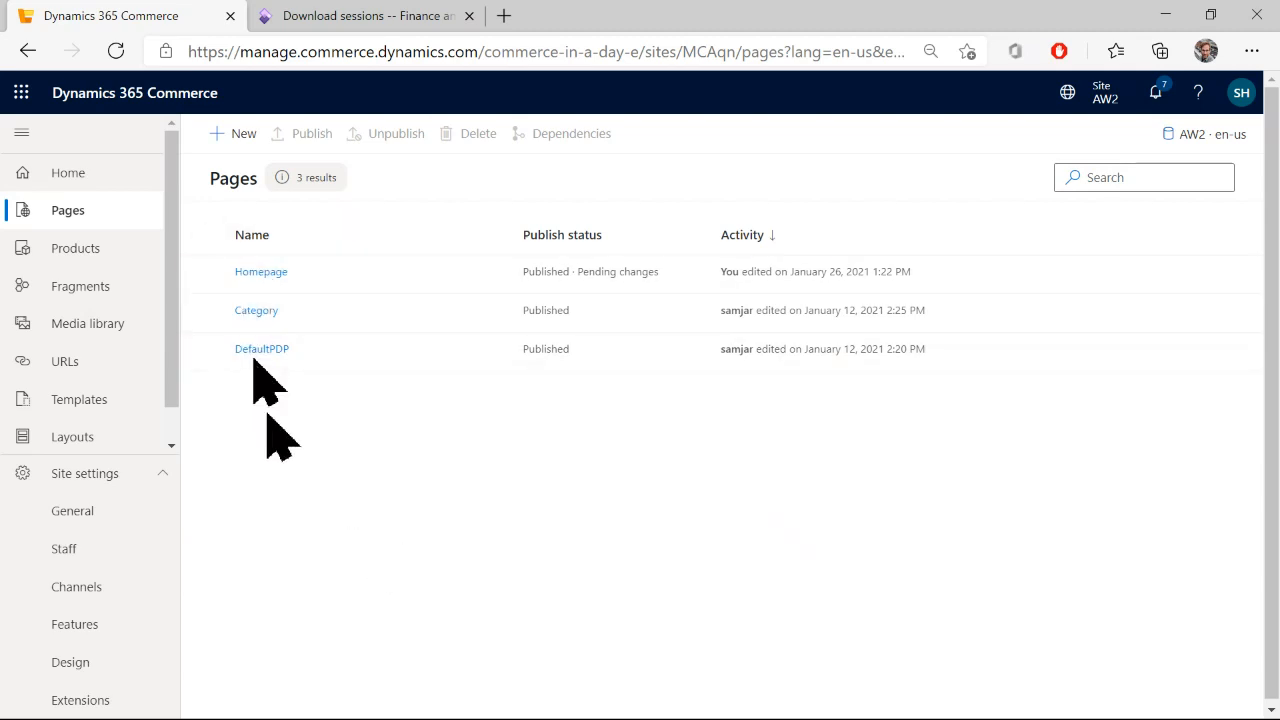
left_click(268, 280)
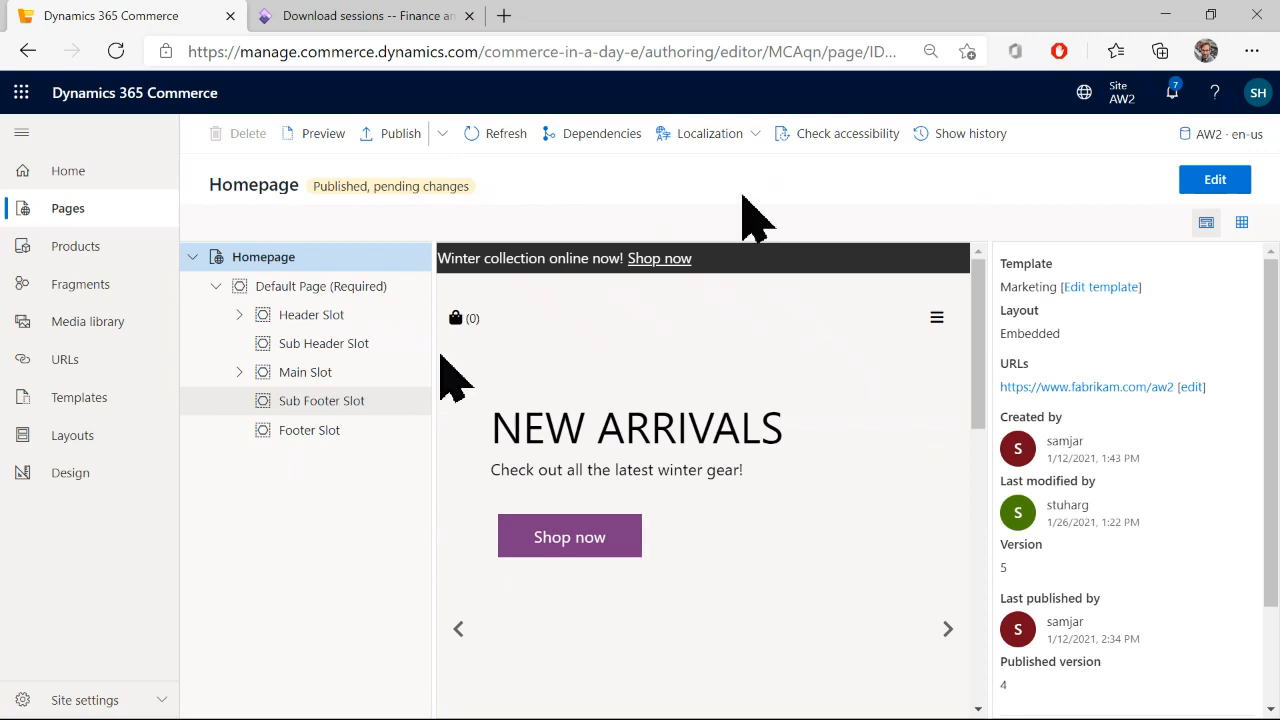
left_click(757, 140)
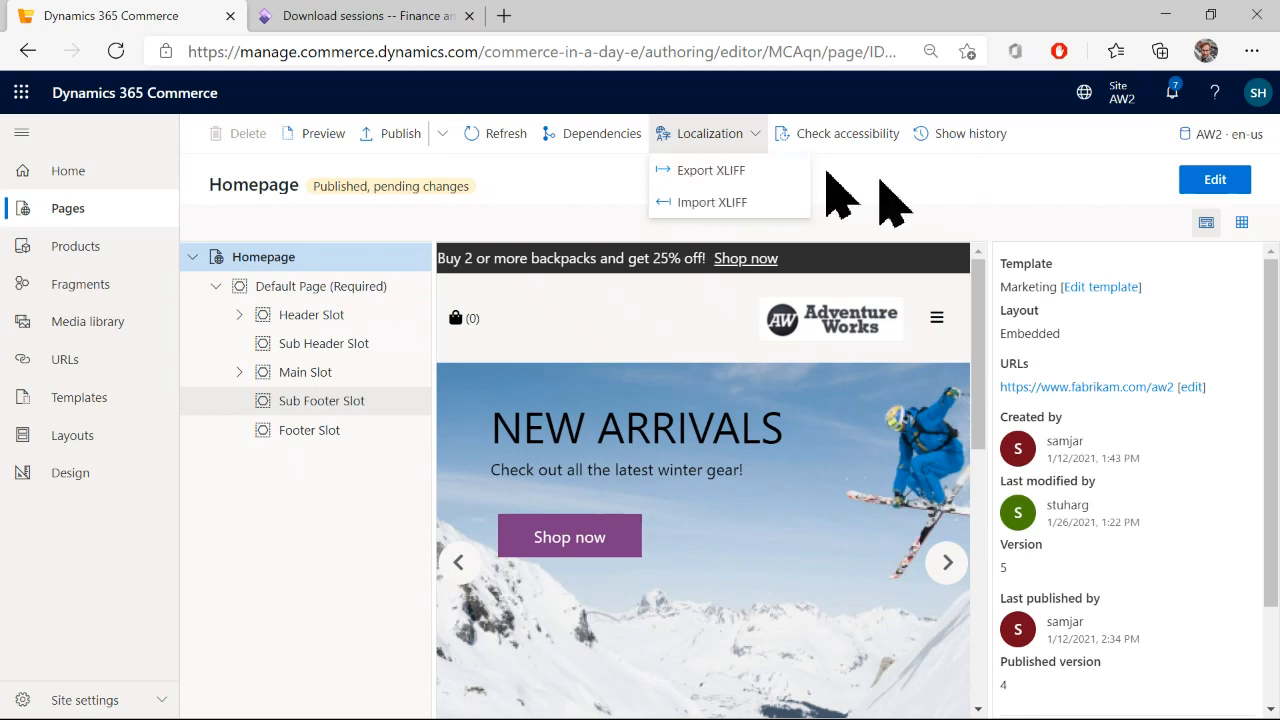
left_click(828, 176)
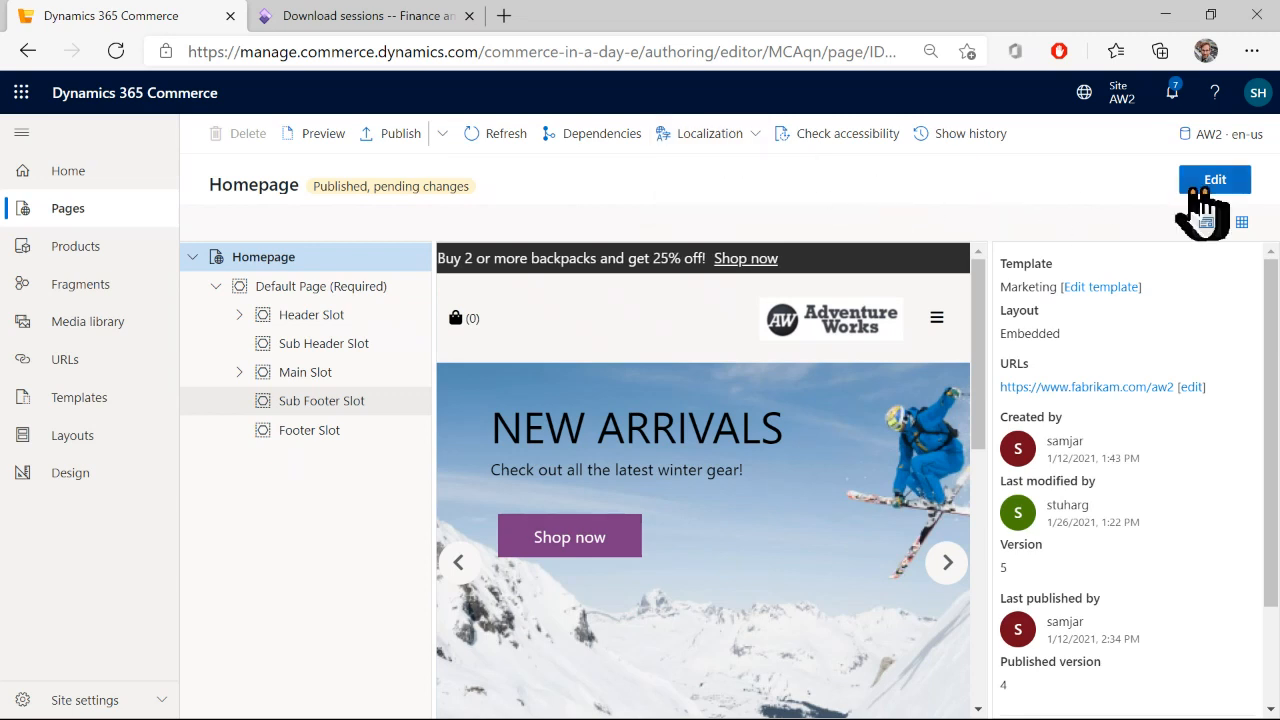
- Put the Homepage into edit mode to check which commands it offers while being edited, and discard the edits
left_click(1207, 183)
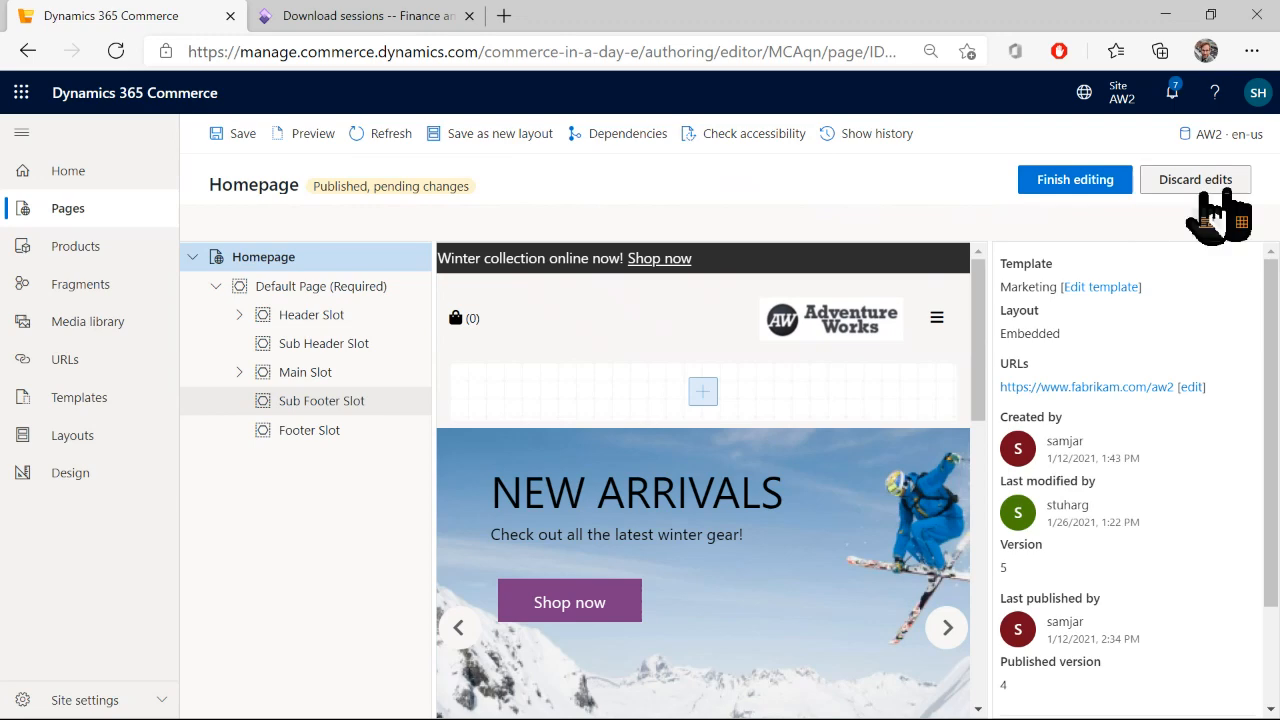
left_click(1205, 185)
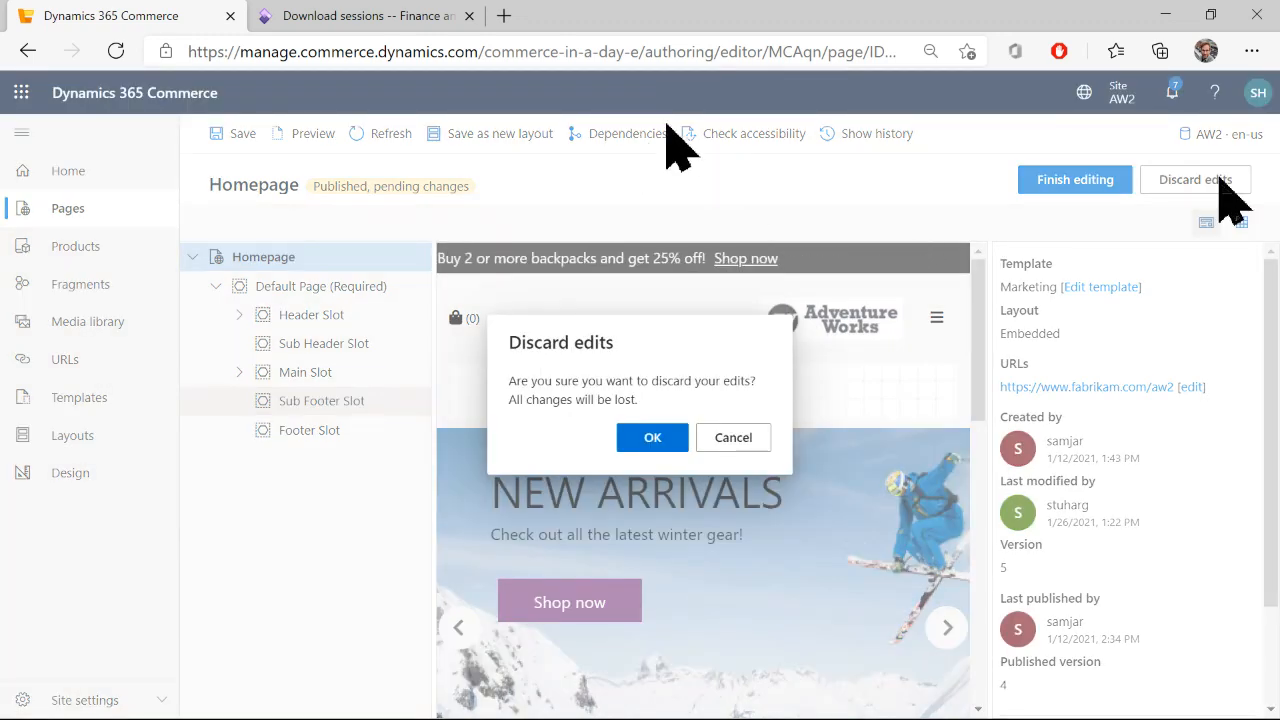
left_click(652, 437)
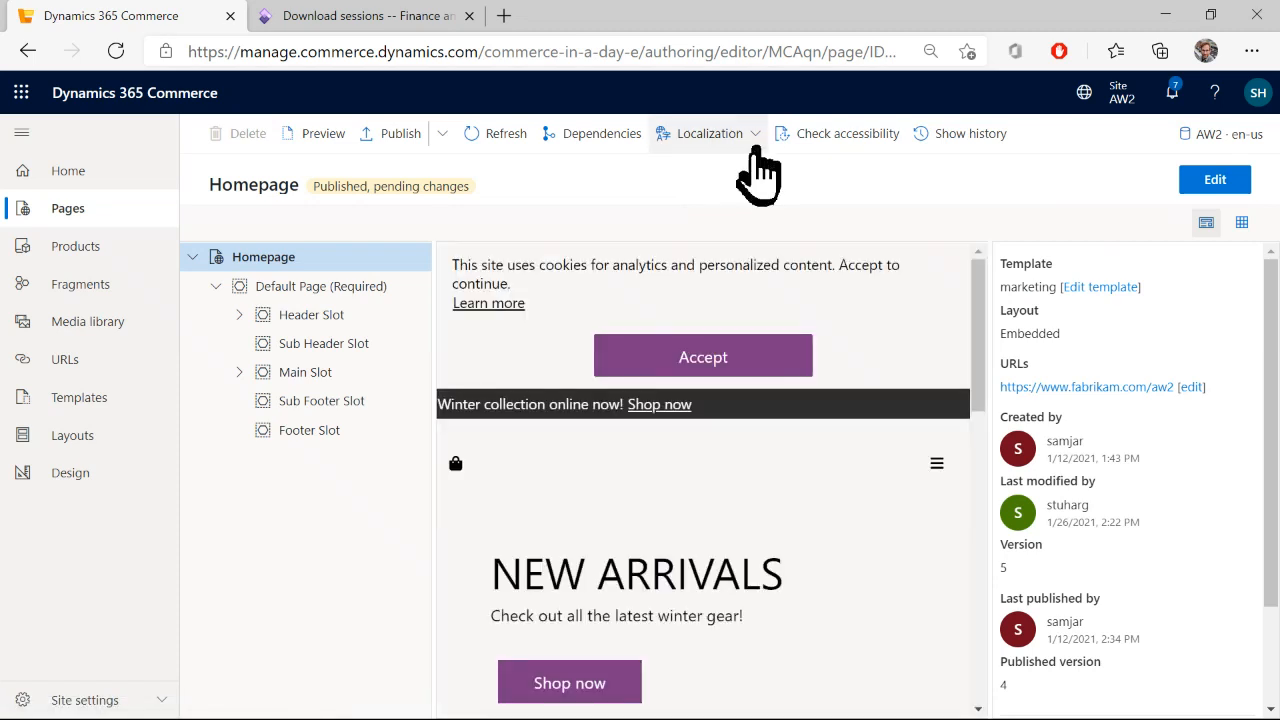
- Export the Homepage's XLIFF and select the downloaded Homepage.xlf in the Downloads folder
left_click(755, 138)
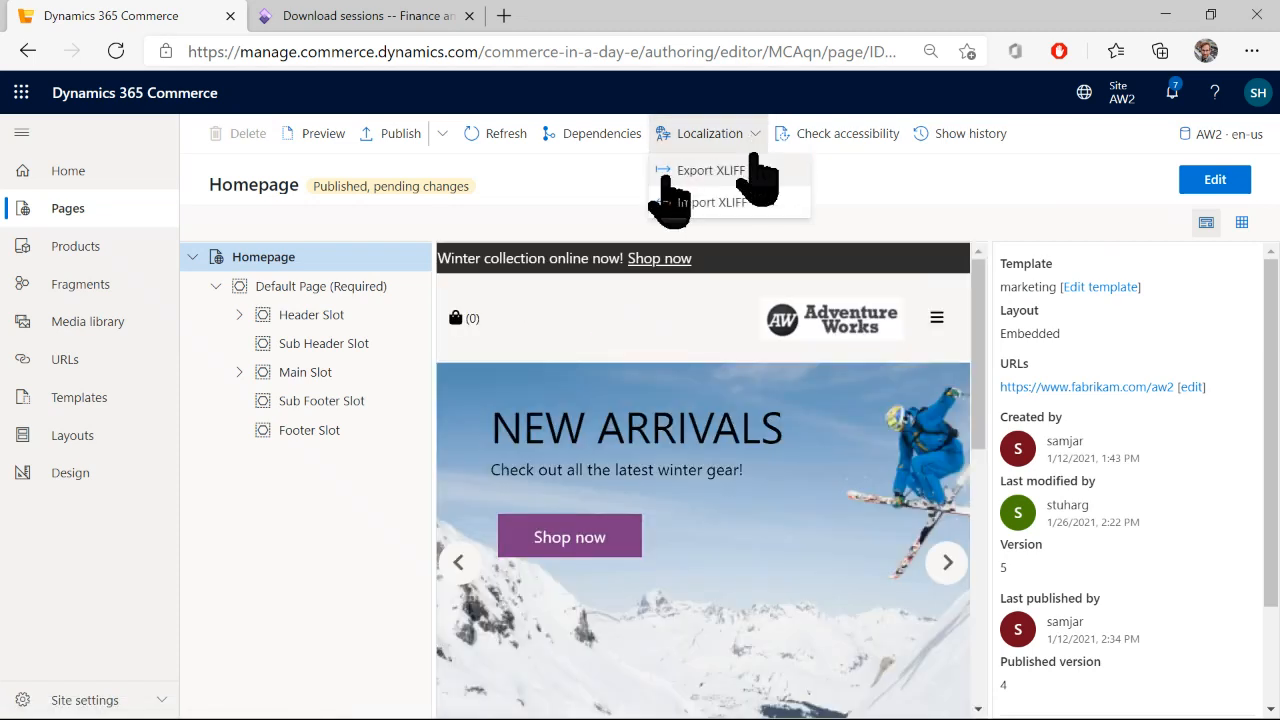
left_click(665, 172)
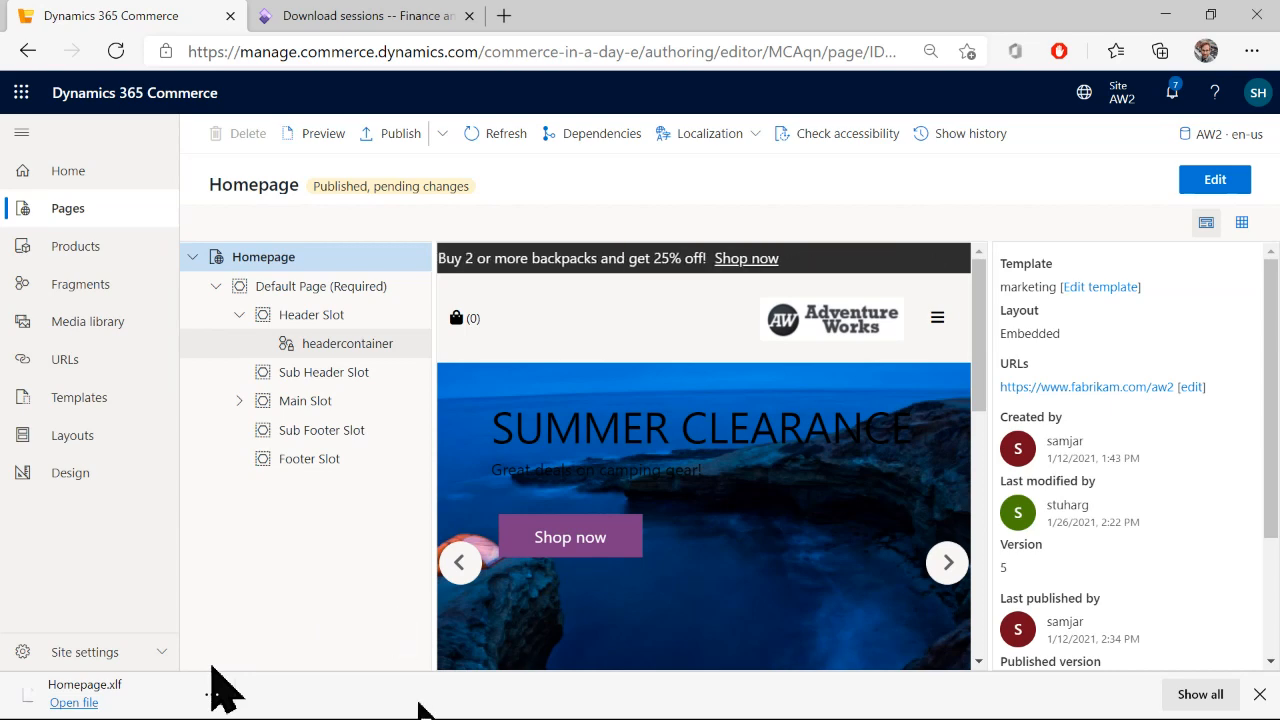
key("alt+Tab")
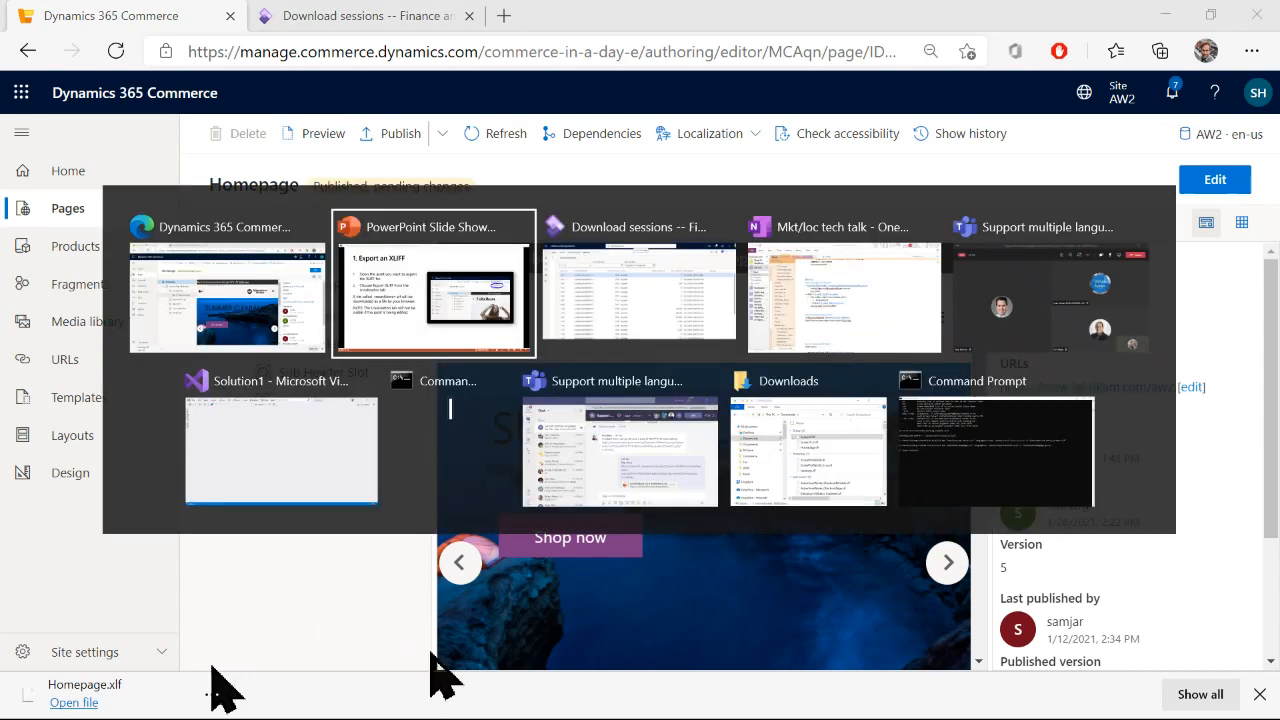
key("alt+Tab")
key("alt+Tab")
key("alt+Tab")
key("alt+Tab")
key("alt+Tab")
key("alt+Tab")
key("alt+Tab")
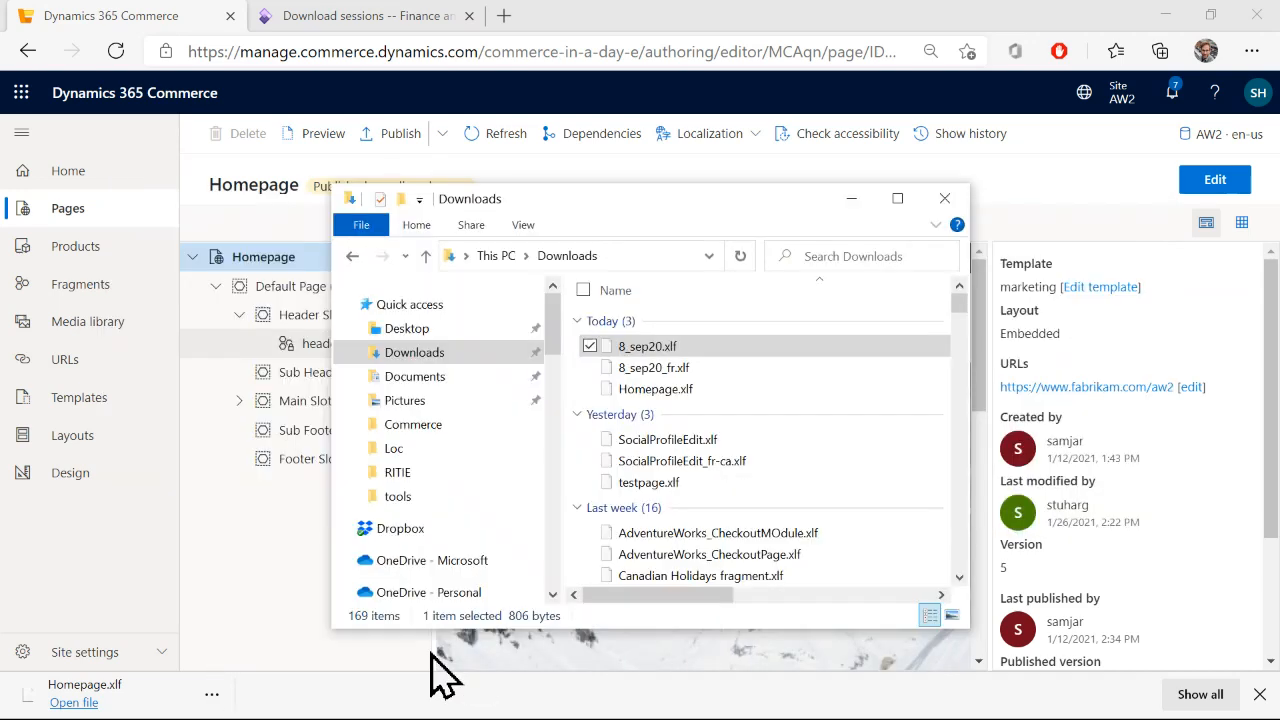
left_click(660, 390)
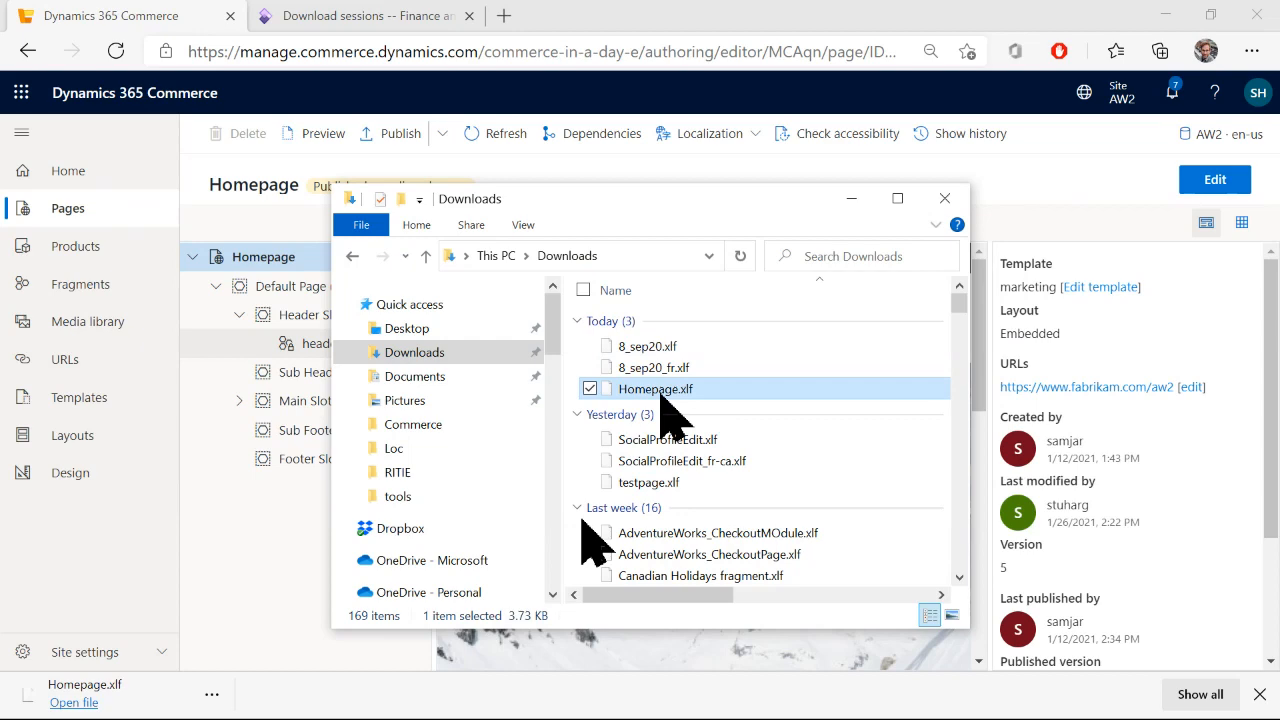
- Open Homepage.xlf from the Downloads folder in Visual Studio and format the document into indented lines
key("alt+Tab")
key("alt+Tab")
key("alt+Tab")
key("alt+Tab")
key("alt+Tab")
key("alt+Tab")
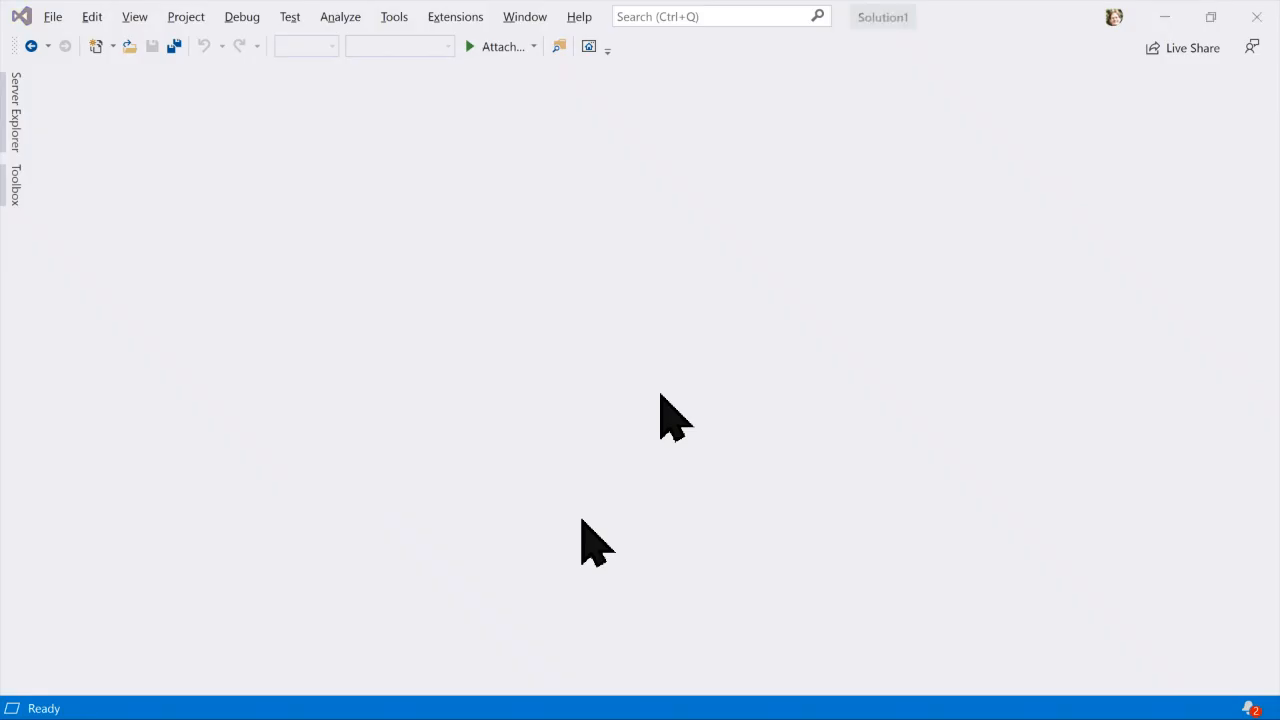
left_click_drag(660, 395, 246, 451)
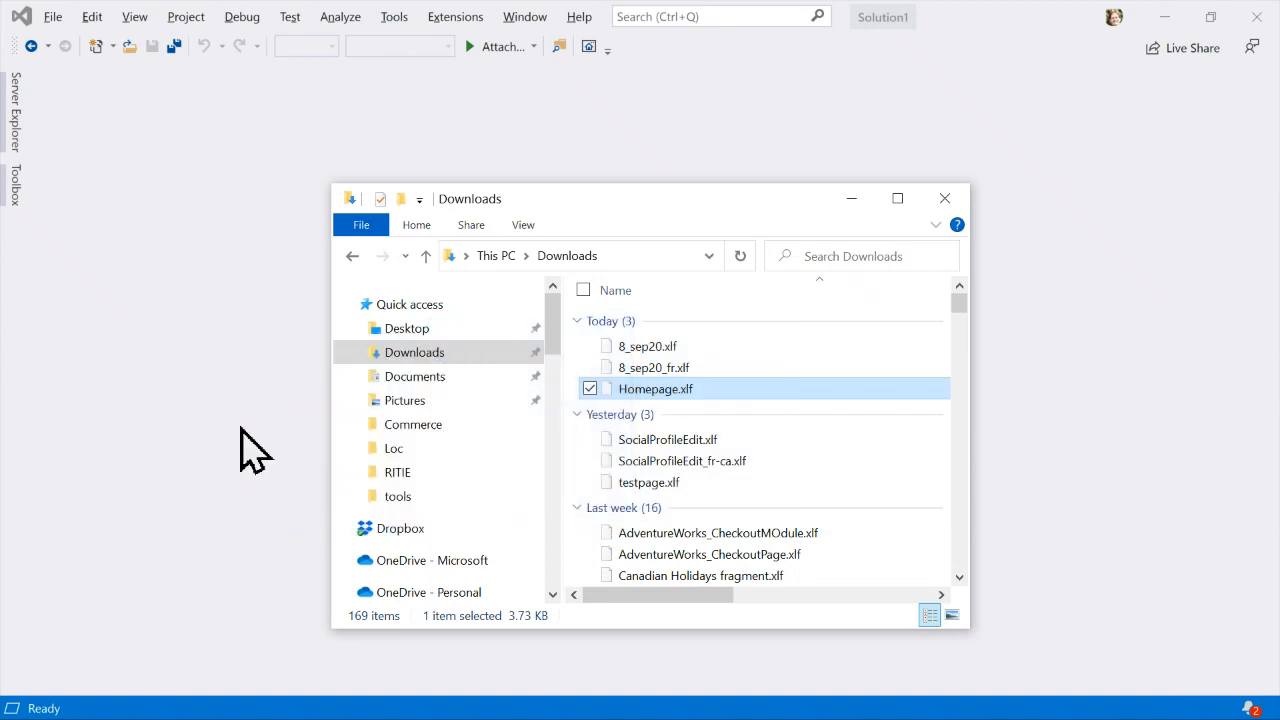
left_click(241, 427)
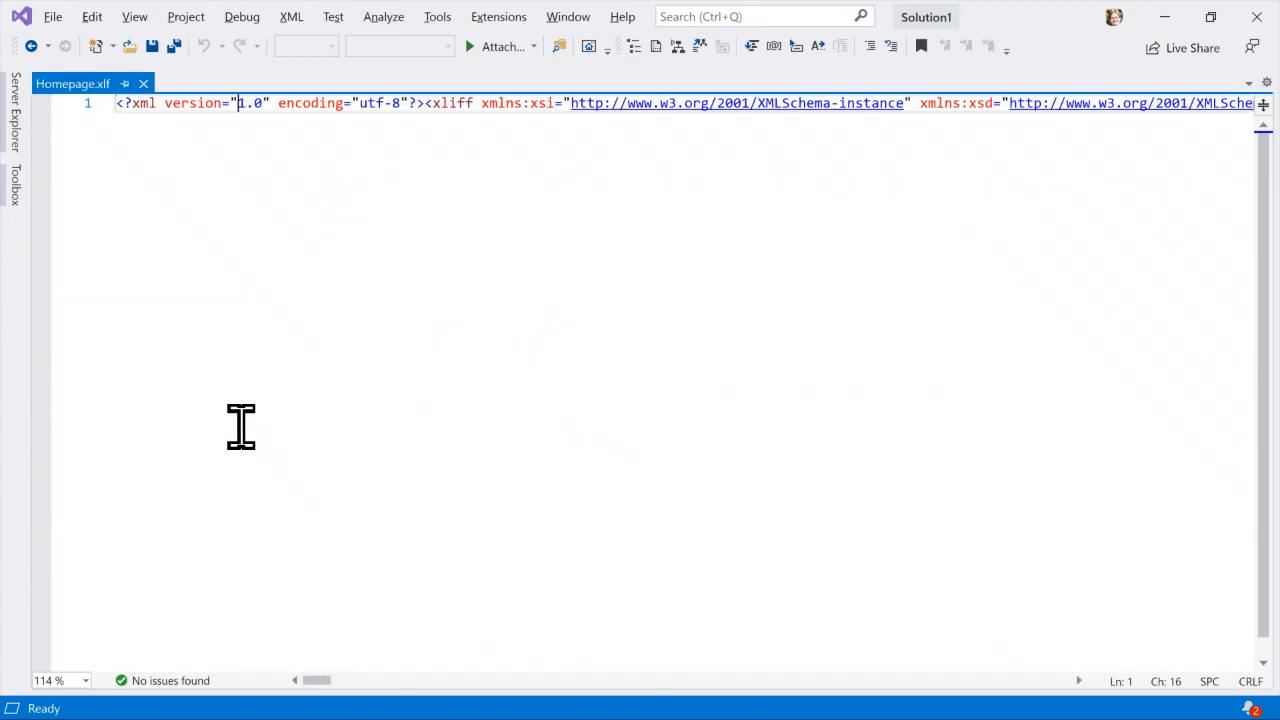
key("ctrl+k")
key("ctrl+d")
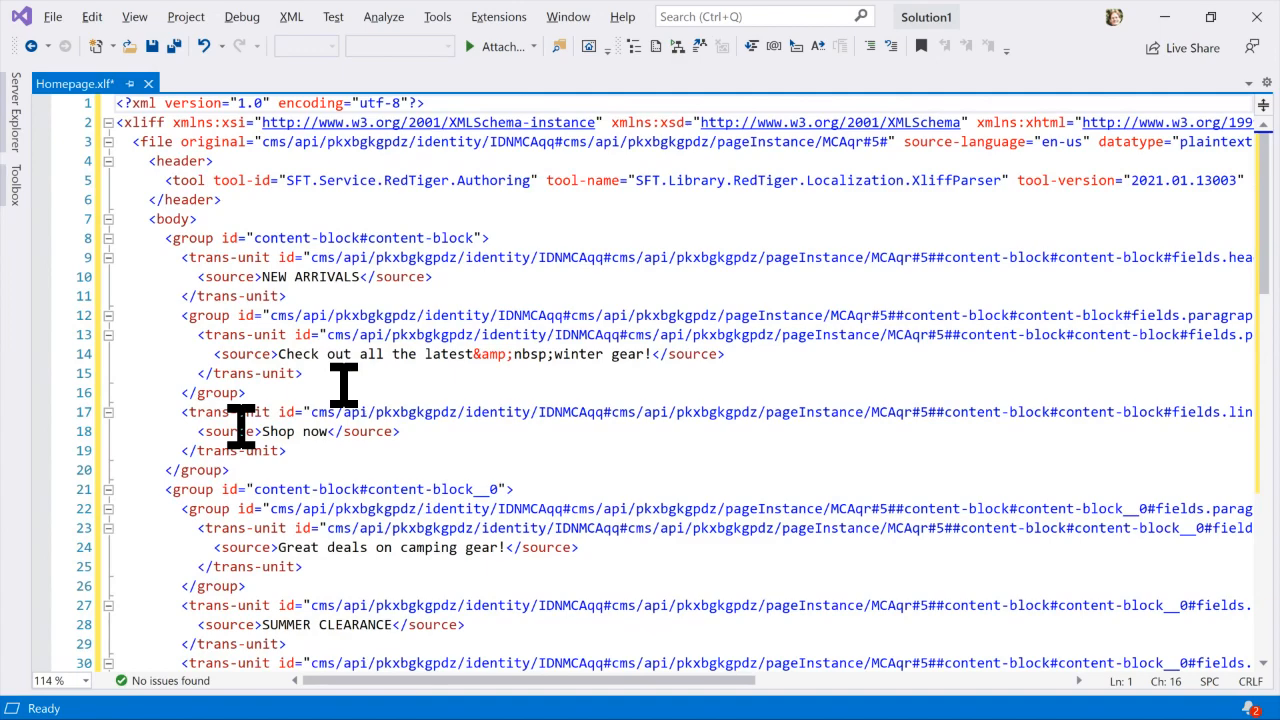
- Look through the whole Homepage.xlf, from its header and body to the last text-block group
scroll(324, 450, "down", 1)
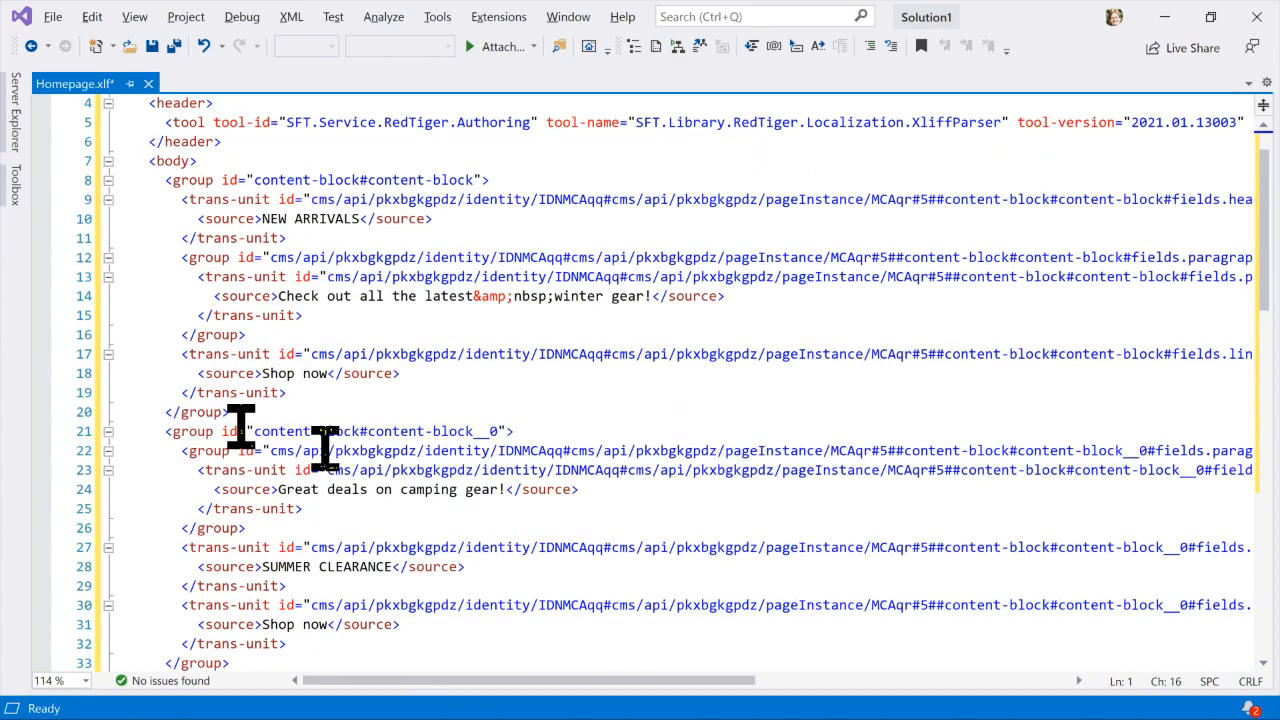
scroll(241, 425, "down", 10)
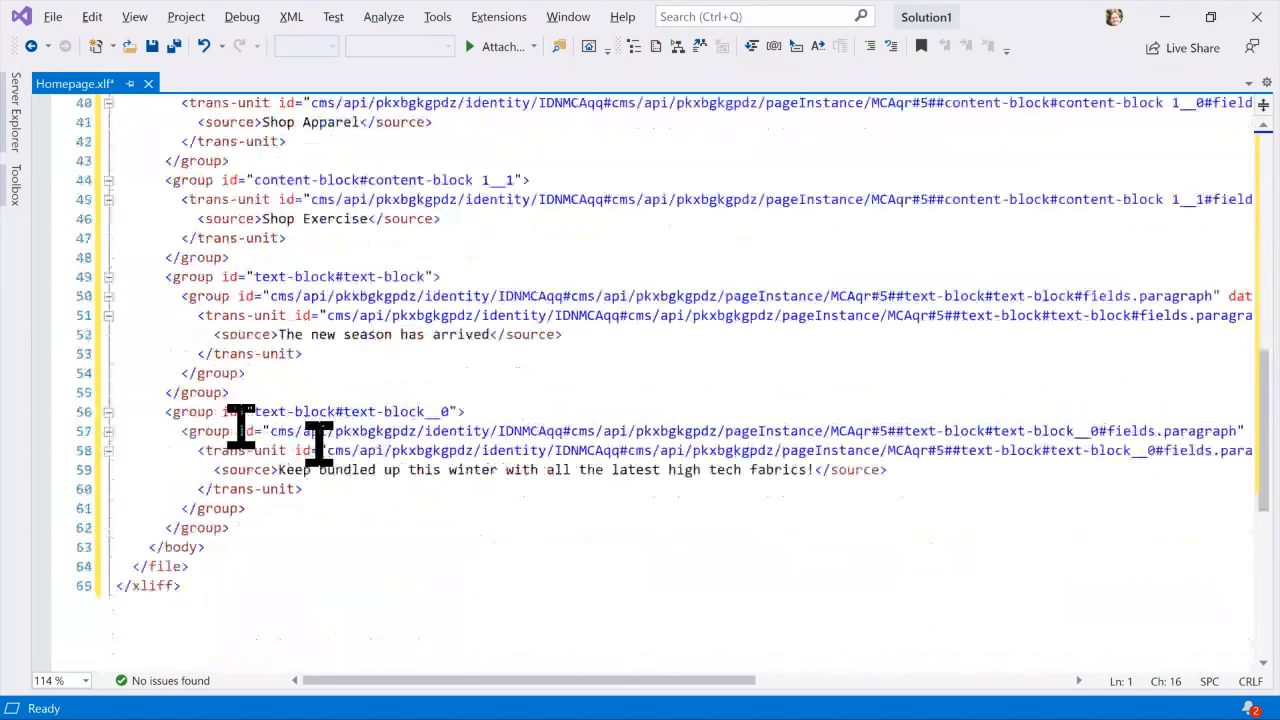
scroll(241, 425, "up", 3)
scroll(241, 425, "up", 8)
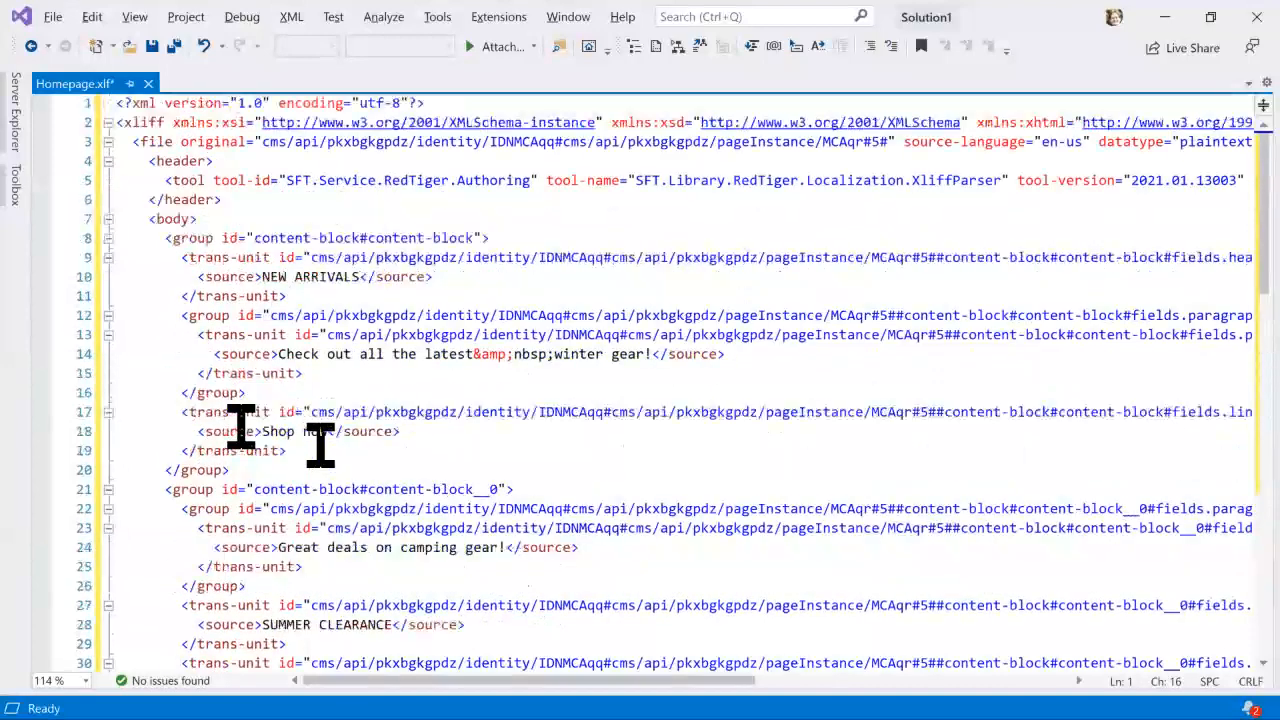
left_click(263, 205)
left_click(259, 222)
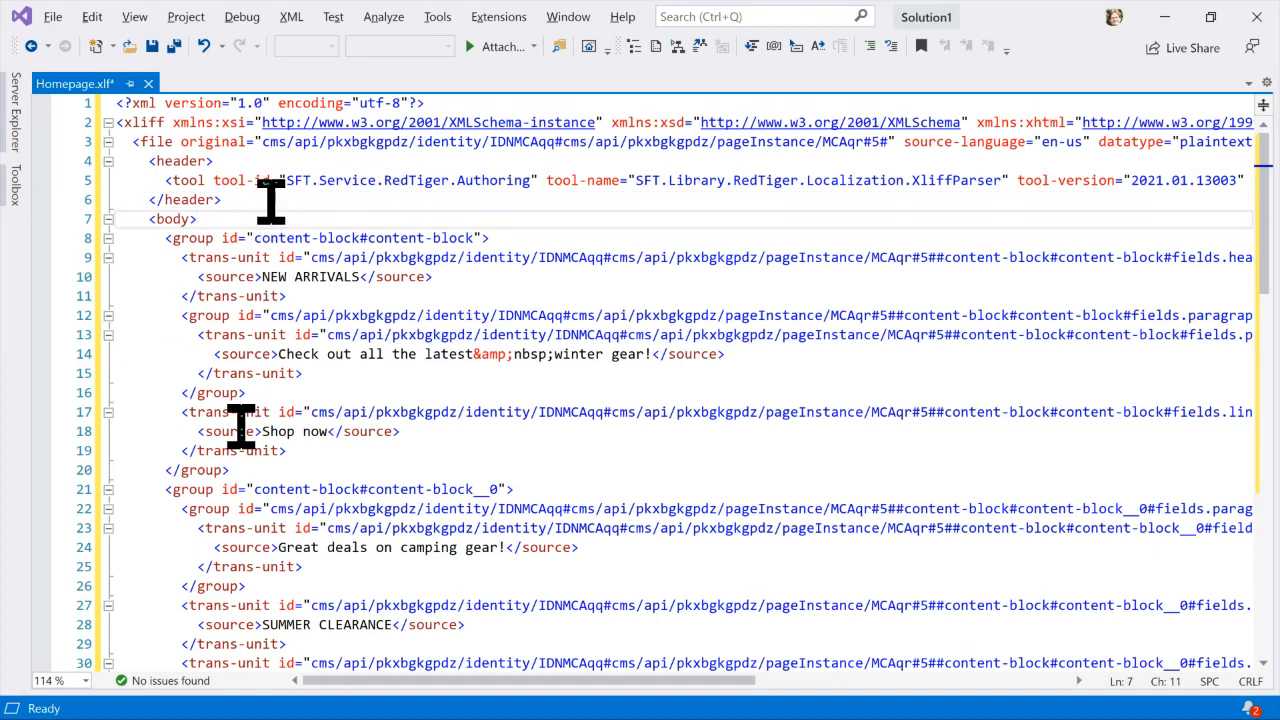
- Examine the source-language attribute of the file element and the NEW ARRIVALS source element in the first trans-unit
left_click_drag(901, 147, 1087, 140)
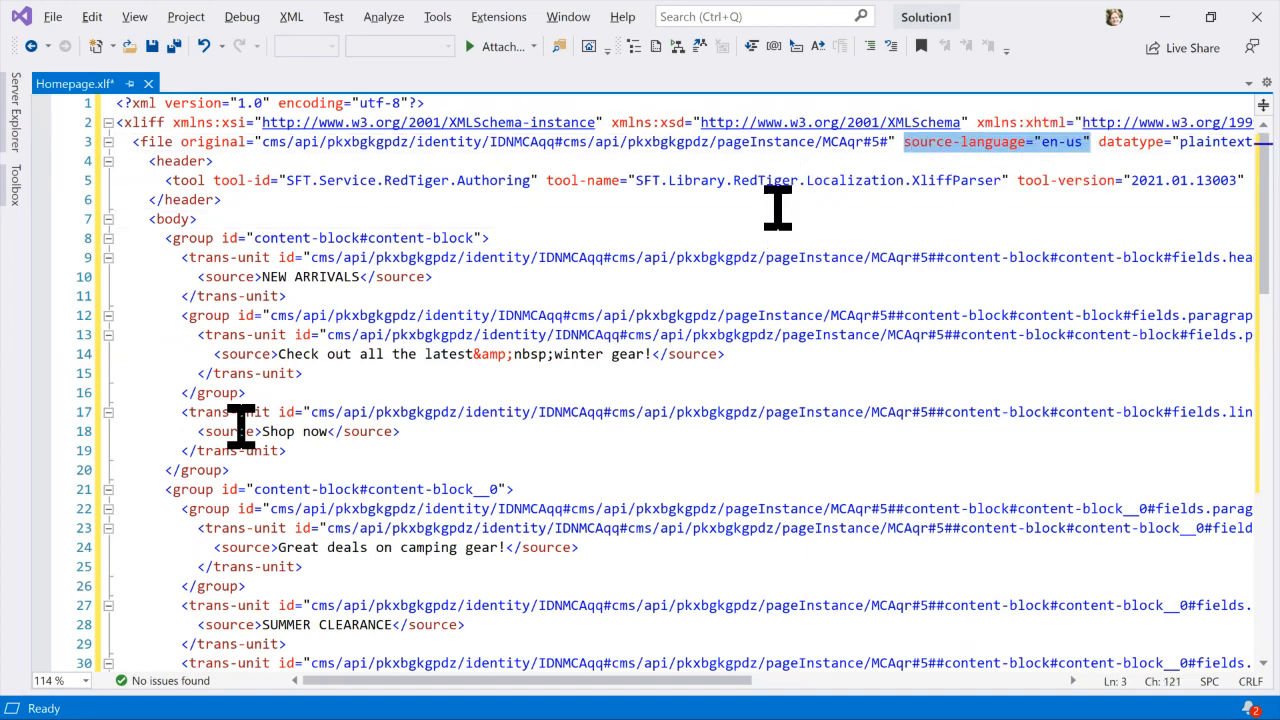
key("Left")
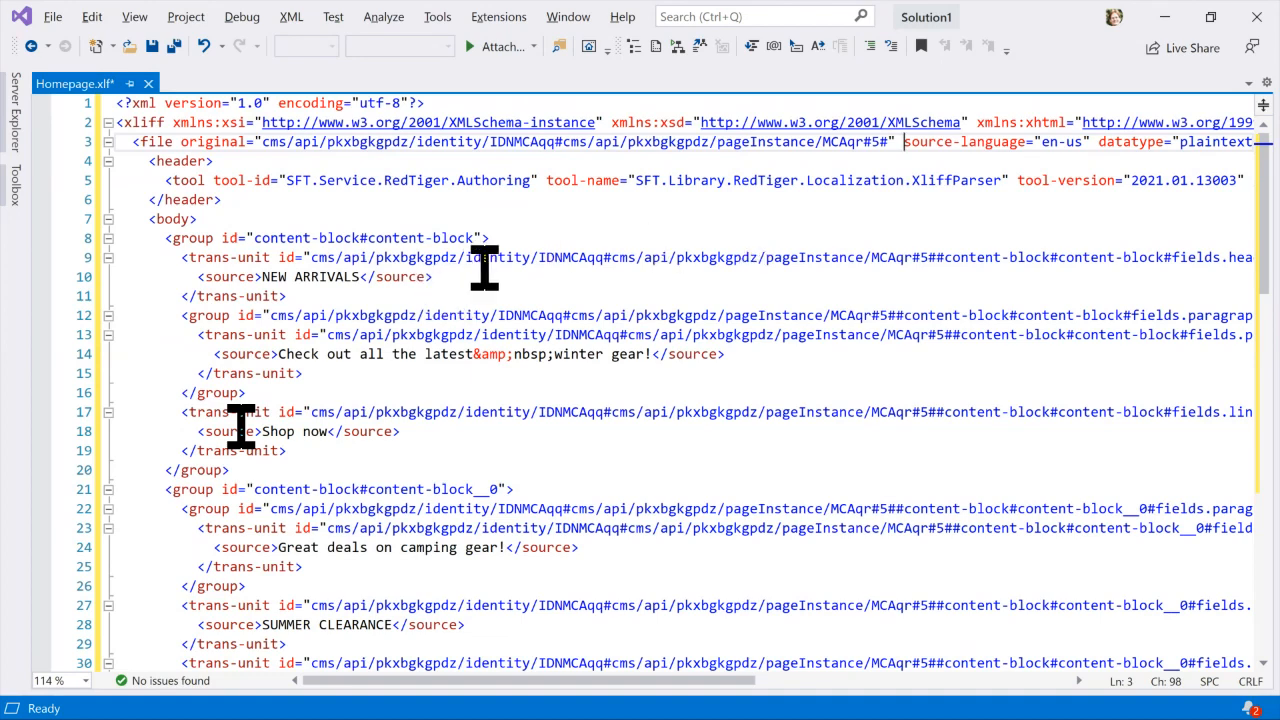
left_click(446, 277)
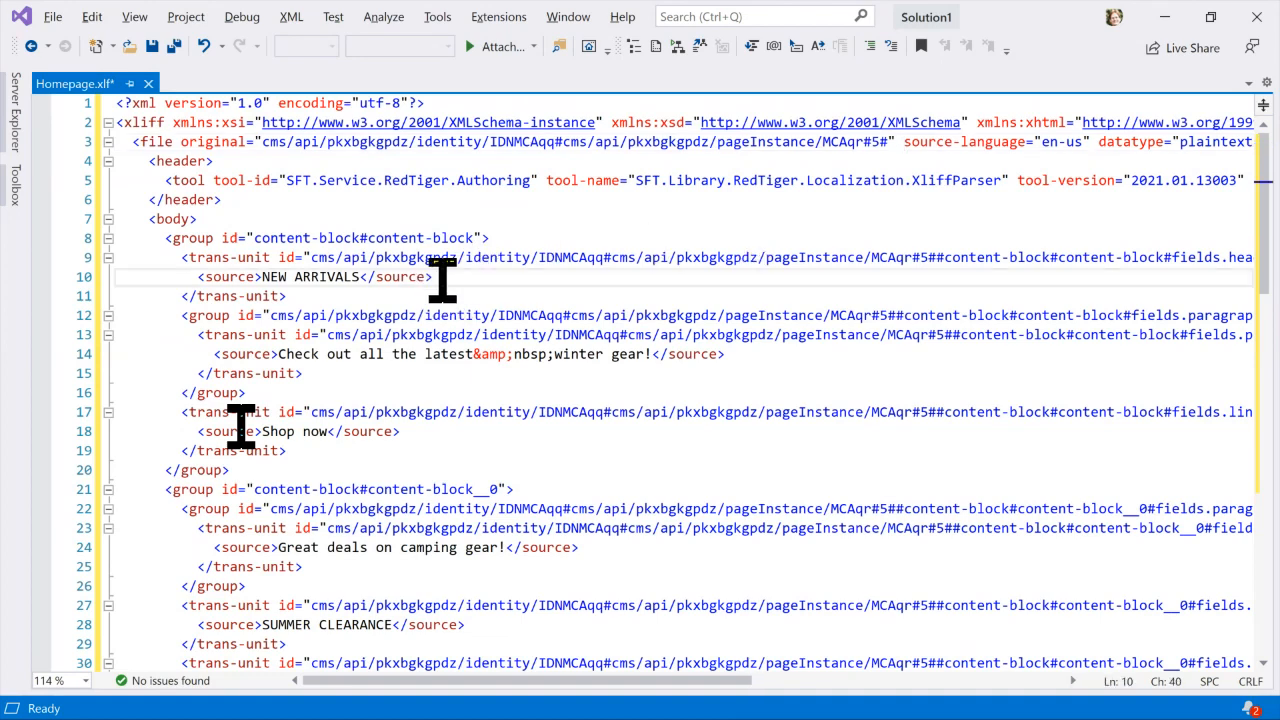
left_click(105, 282)
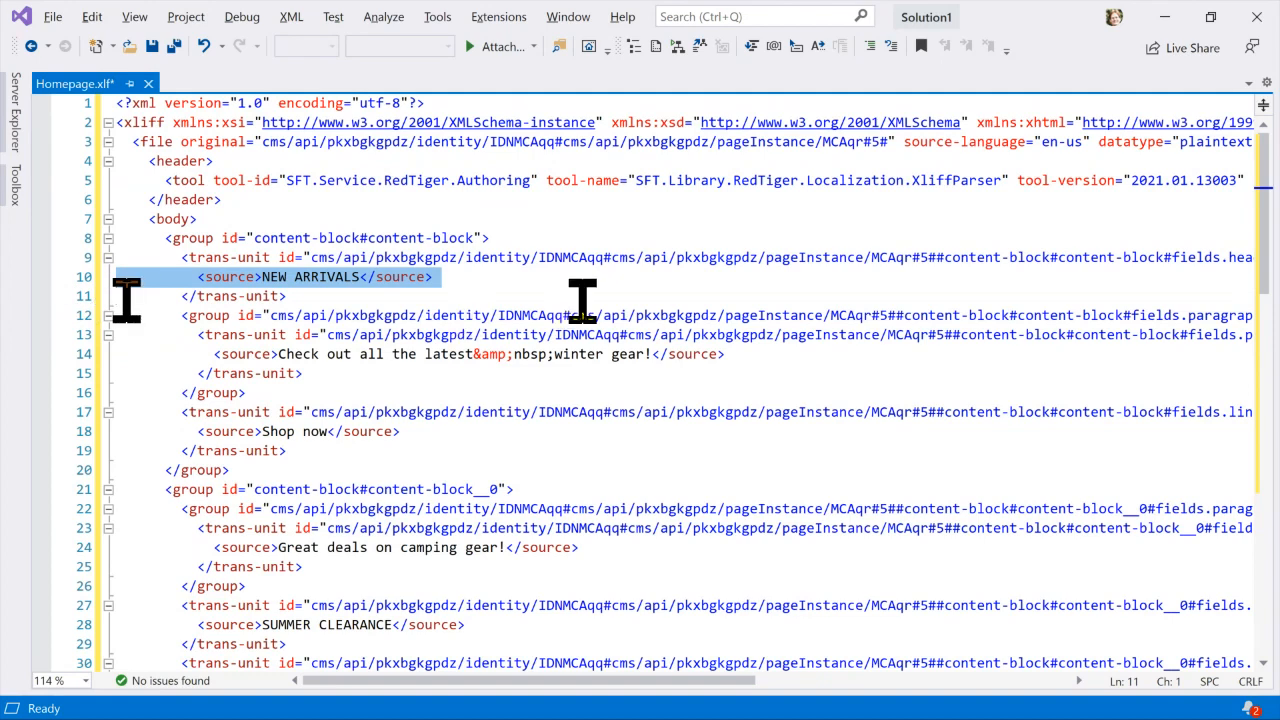
left_click(506, 280)
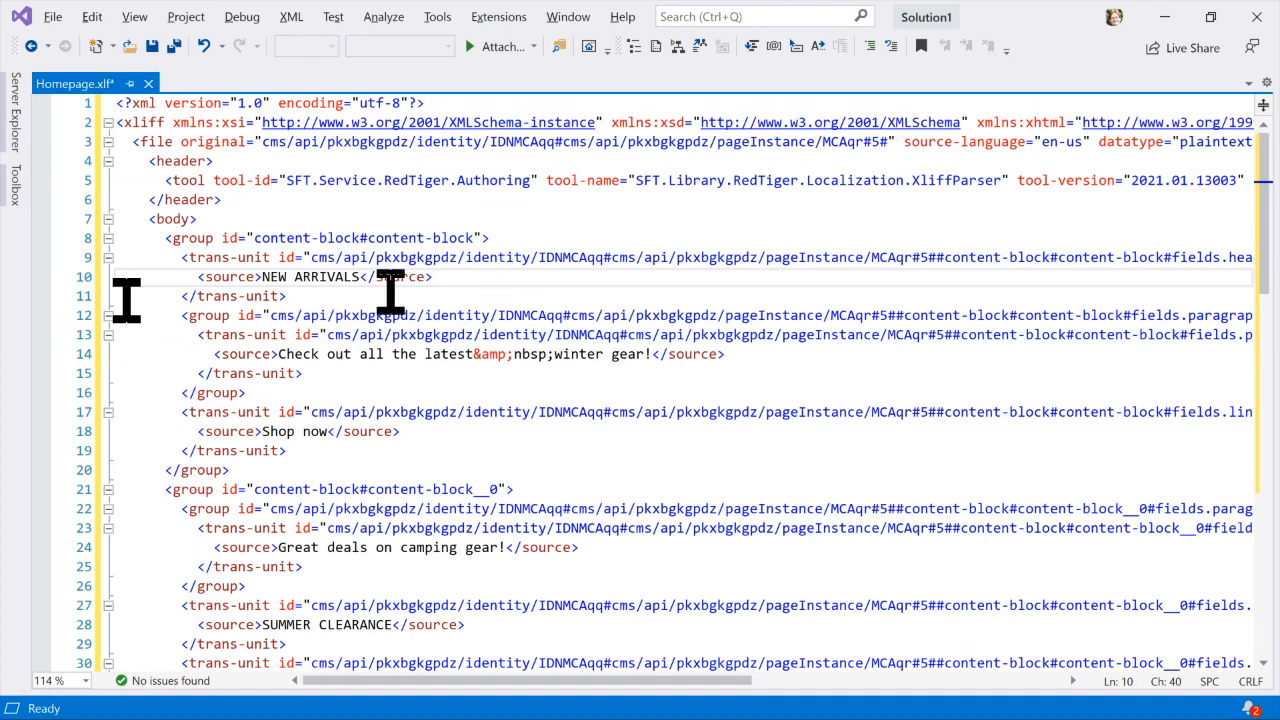
left_click_drag(263, 277, 364, 277)
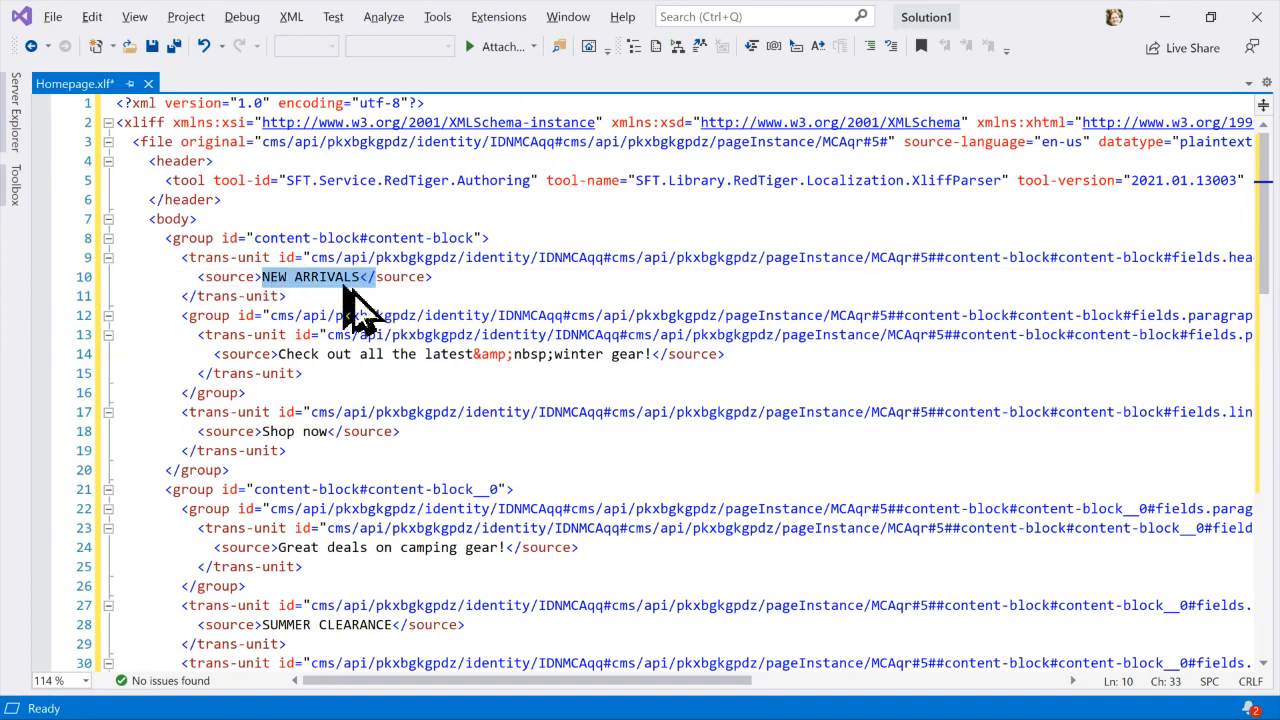
left_click(343, 280)
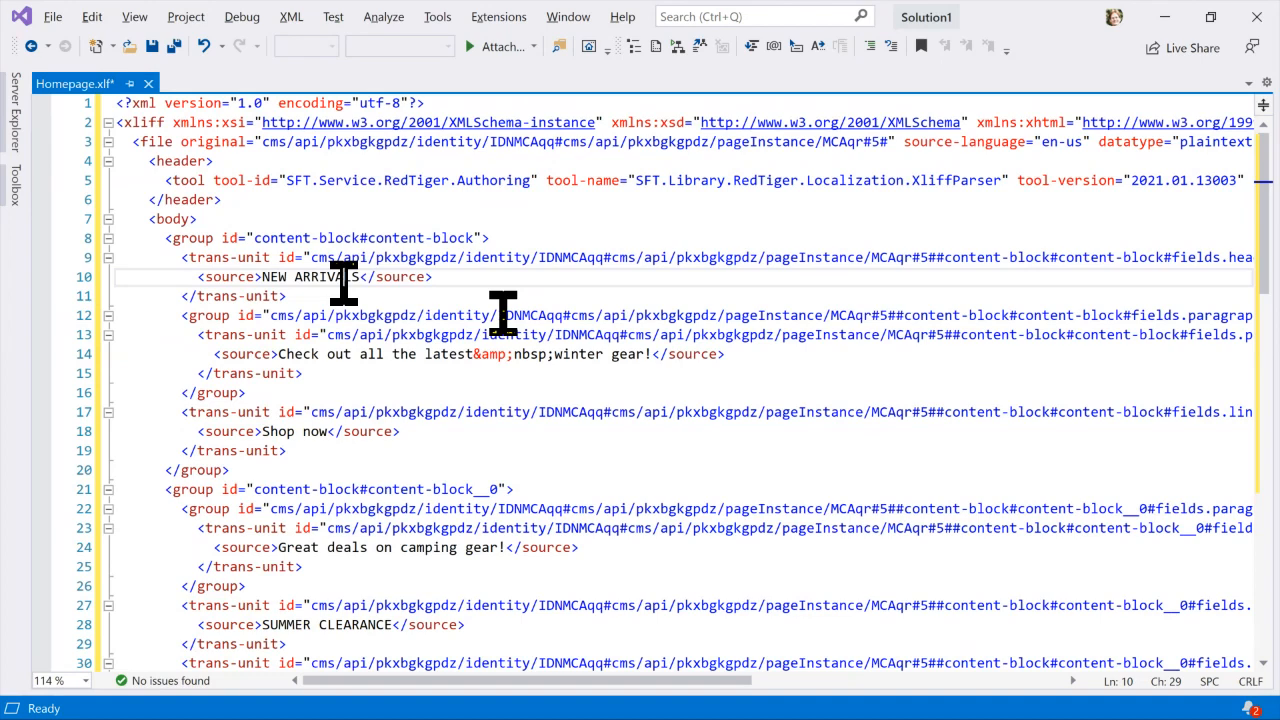
- Switch to Command Prompt and rerun nxslt2.exe on Downloads\Homepage.xlf with language=es and localize.xslt, outputting to Downloads\Homepage_es.xlf
key("alt+Tab")
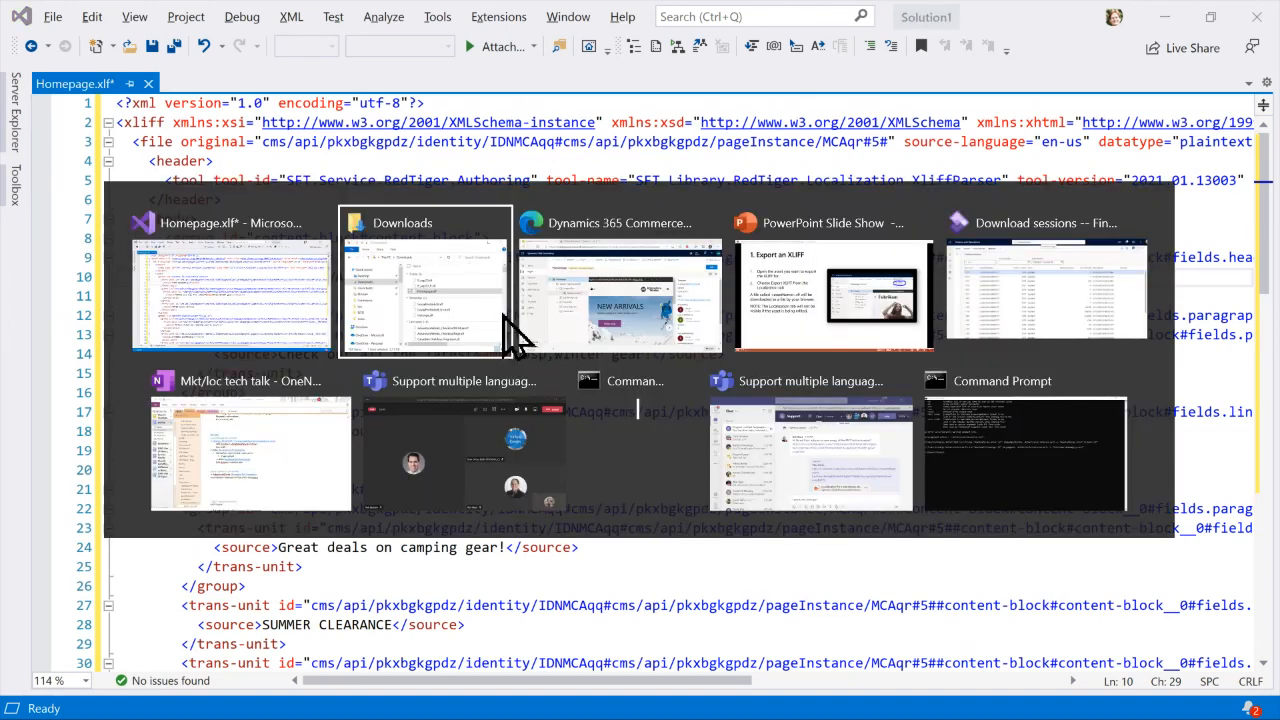
key("Tab")
key("Tab")
key("Tab")
key("Tab")
key("Tab")
key("Tab")
key("Tab")
key("Tab")
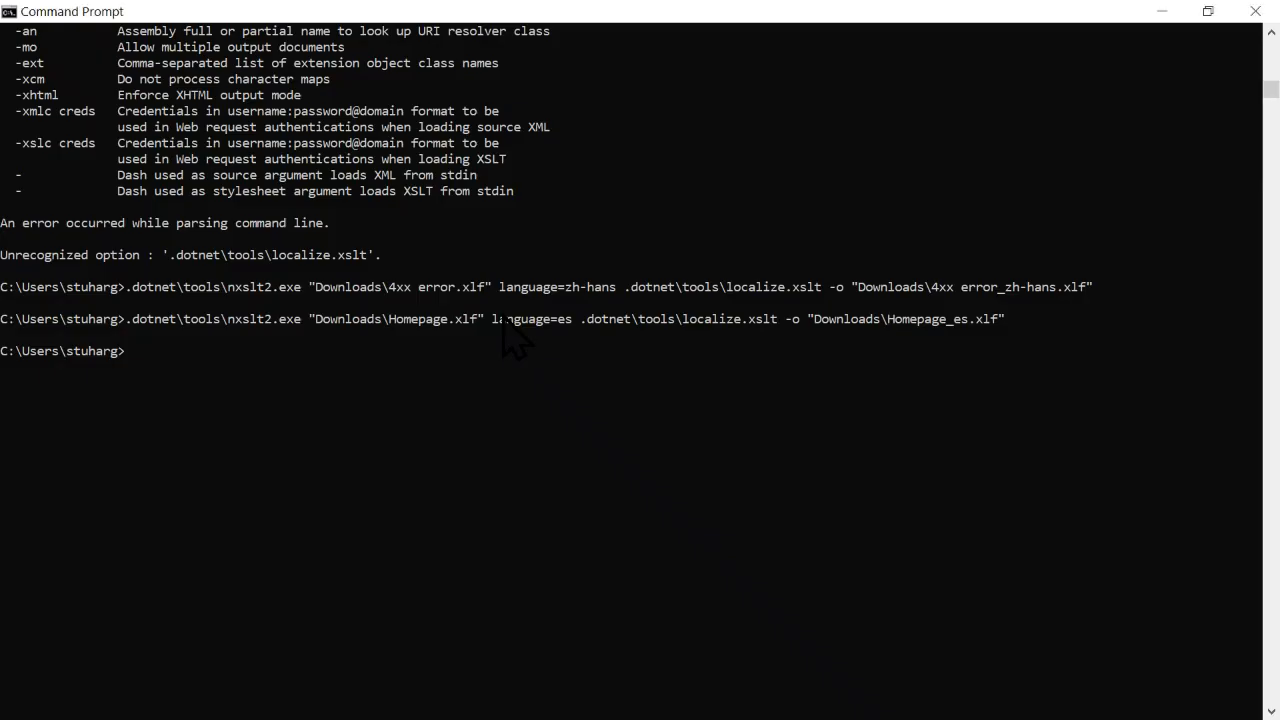
key("Up")
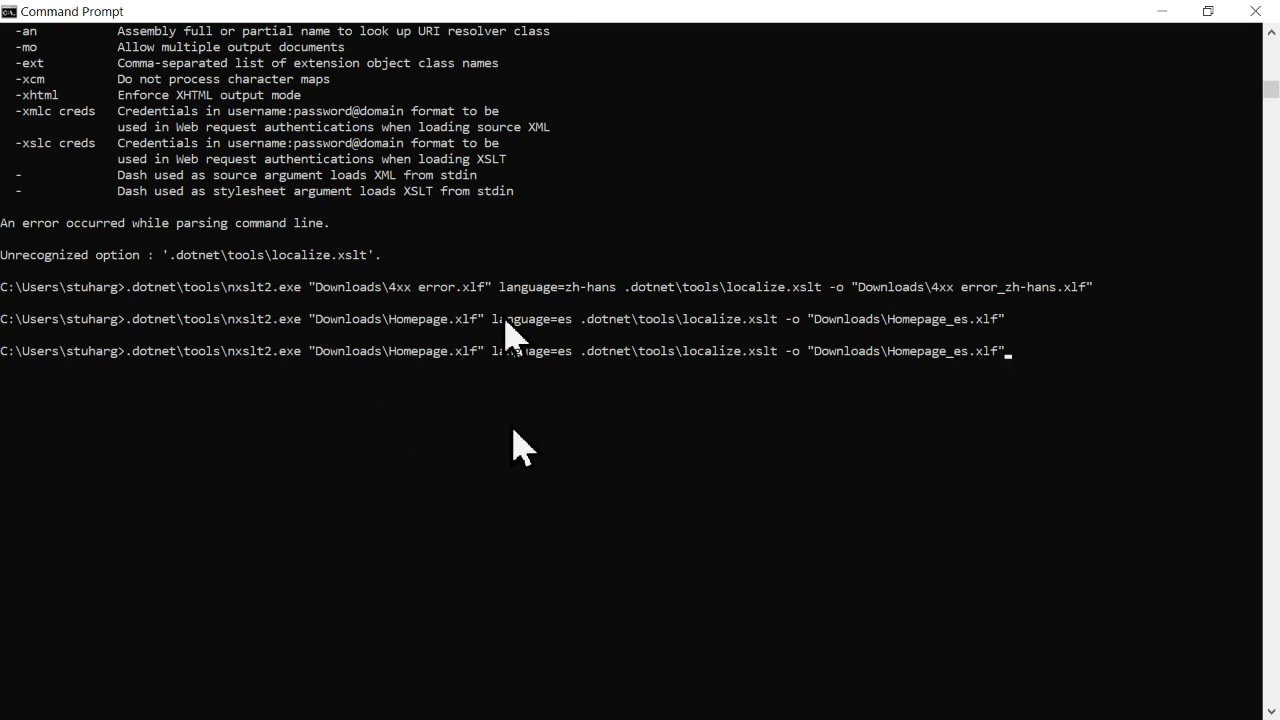
key("Return")
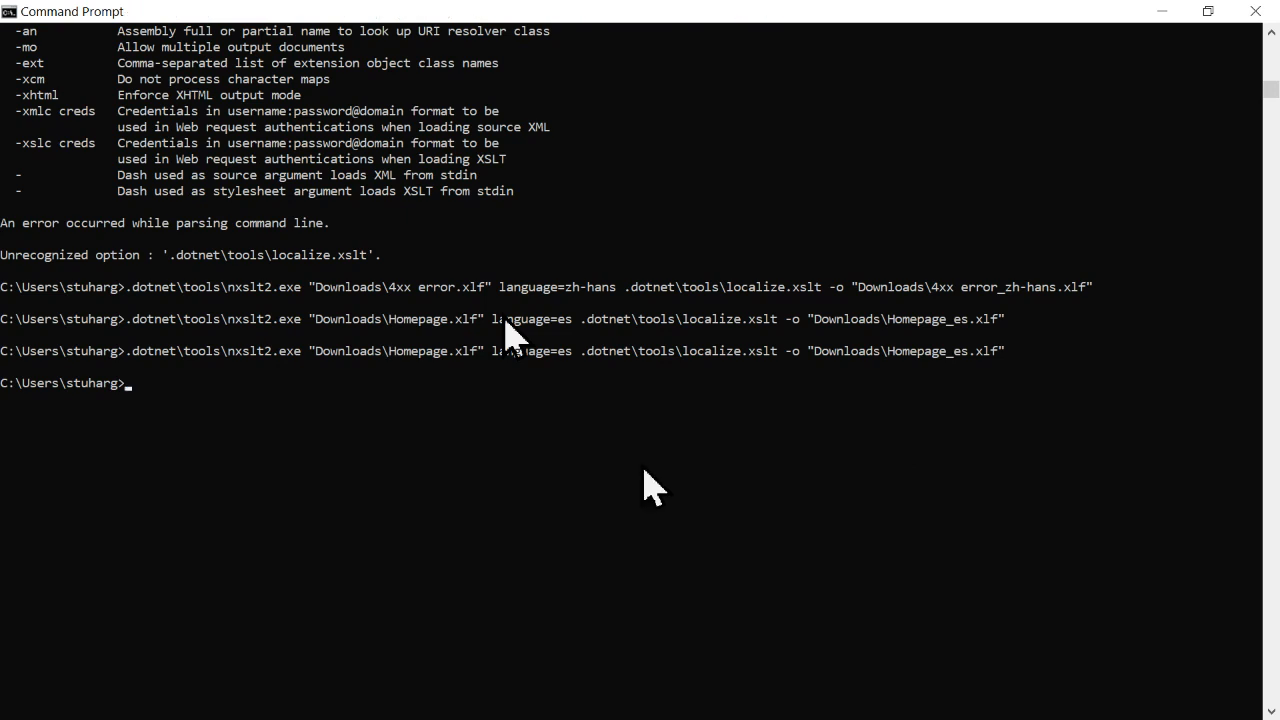
- Open Homepage_es.xlf from the Downloads folder in Visual Studio and format the document into indented lines
key("alt+Tab")
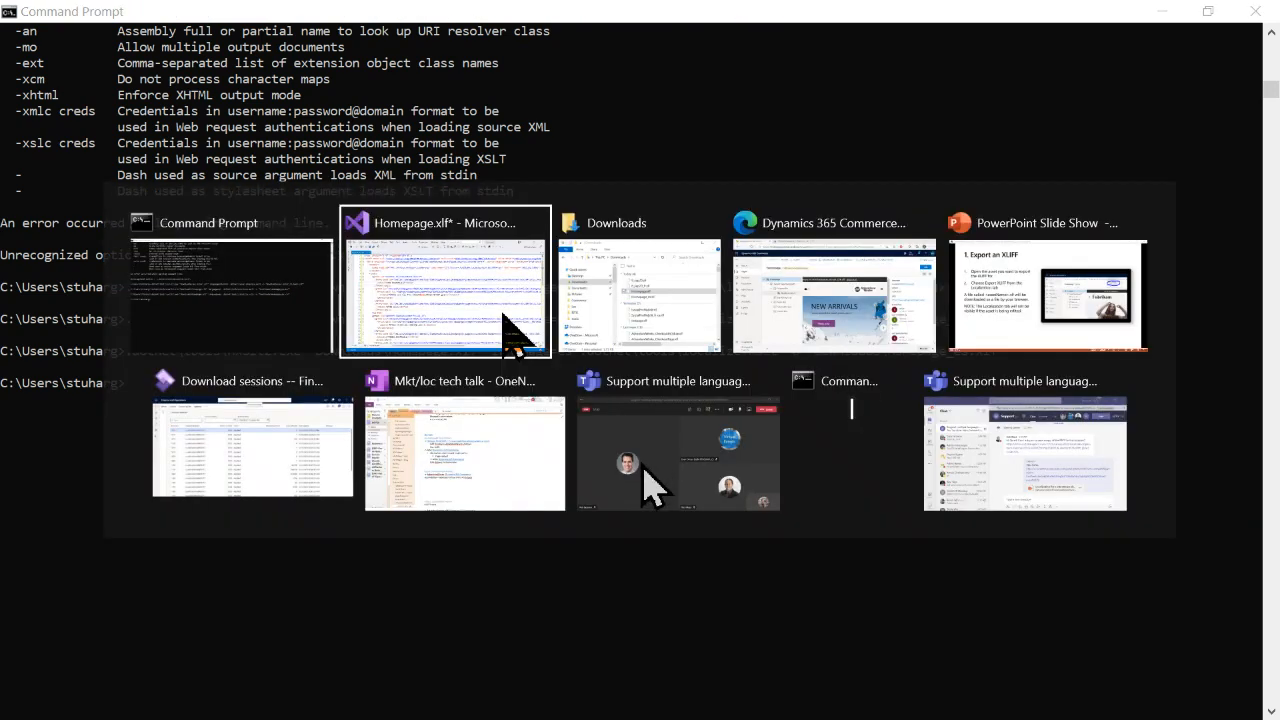
key("alt+Tab")
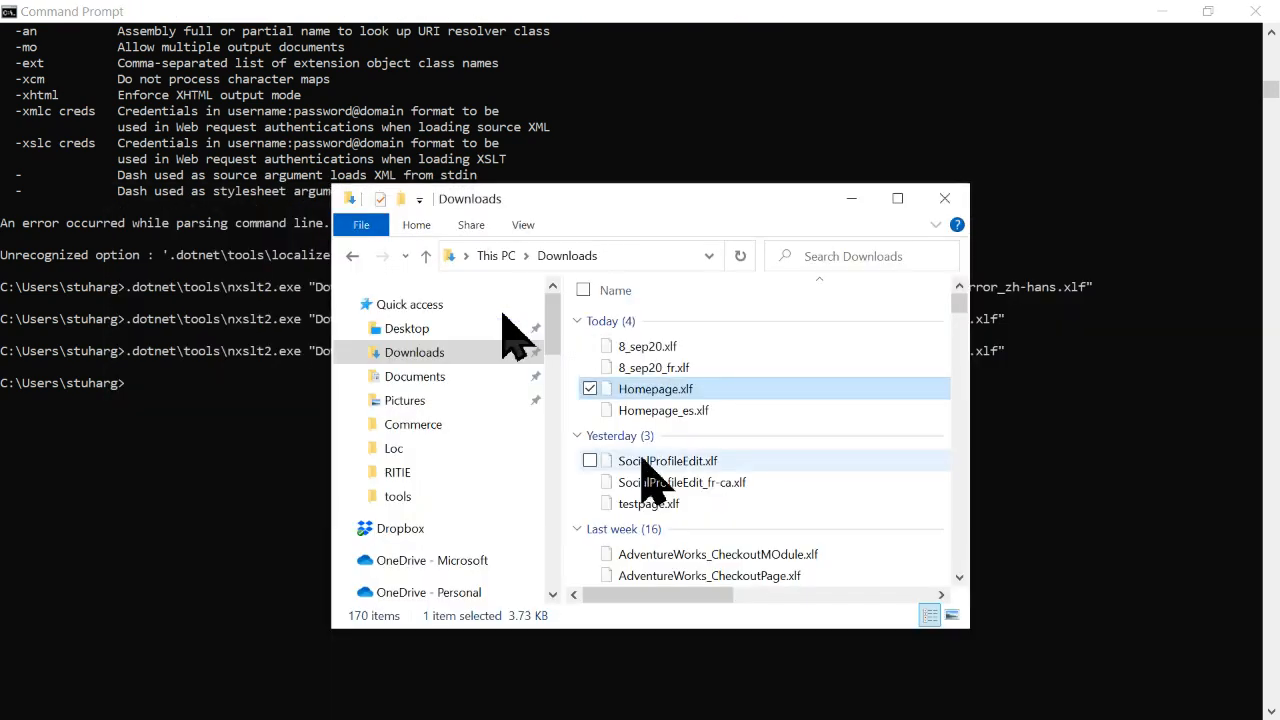
left_click(663, 412)
key("alt+Tab")
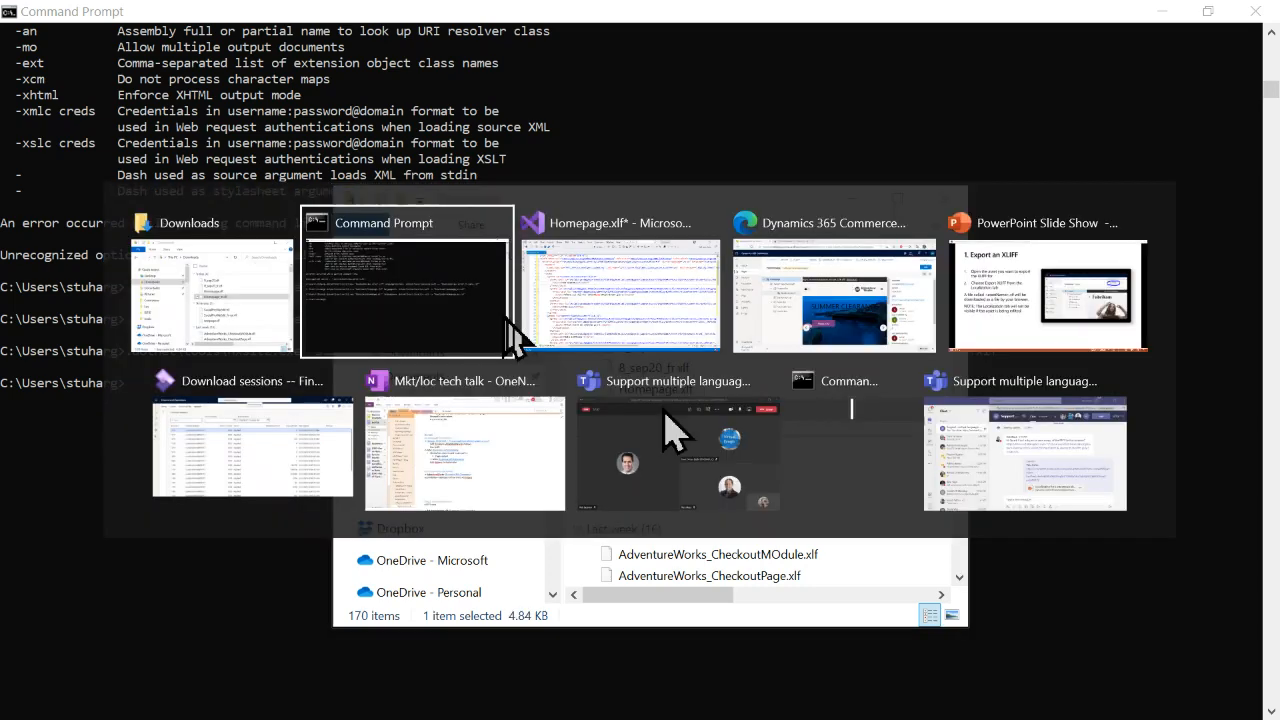
key("alt+Tab")
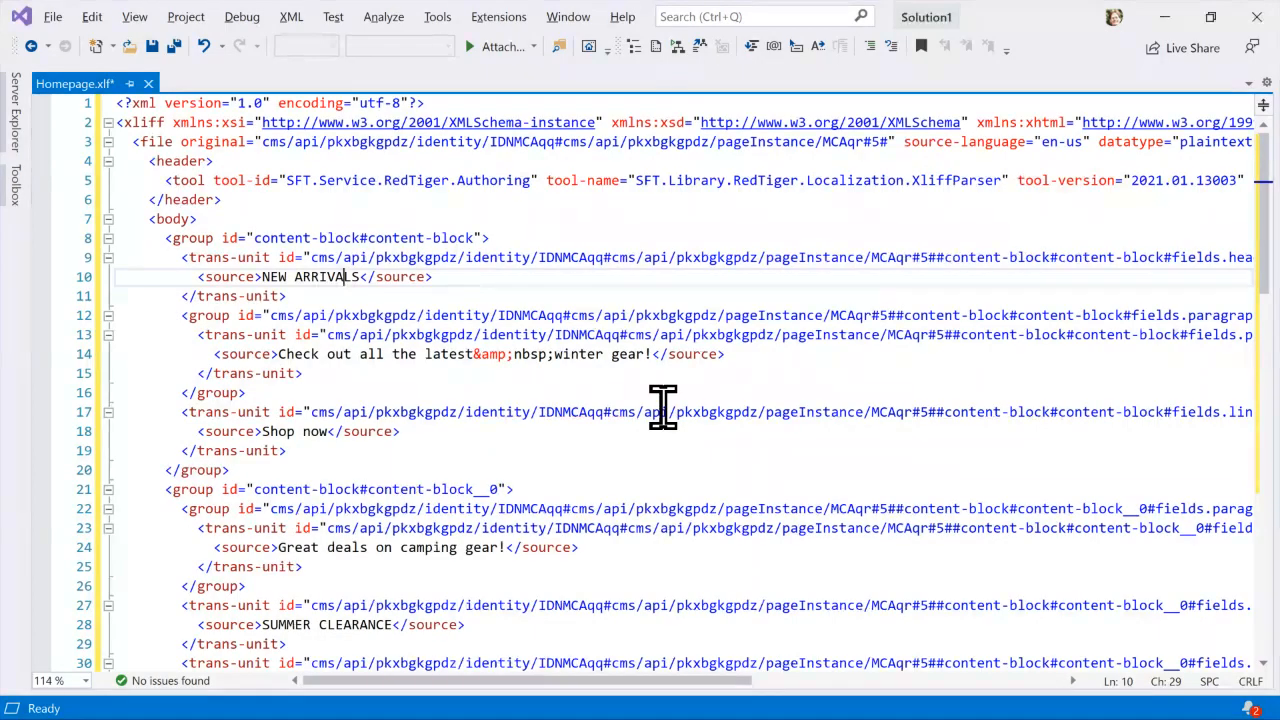
key("alt+Tab")
left_click_drag(655, 412, 207, 366)
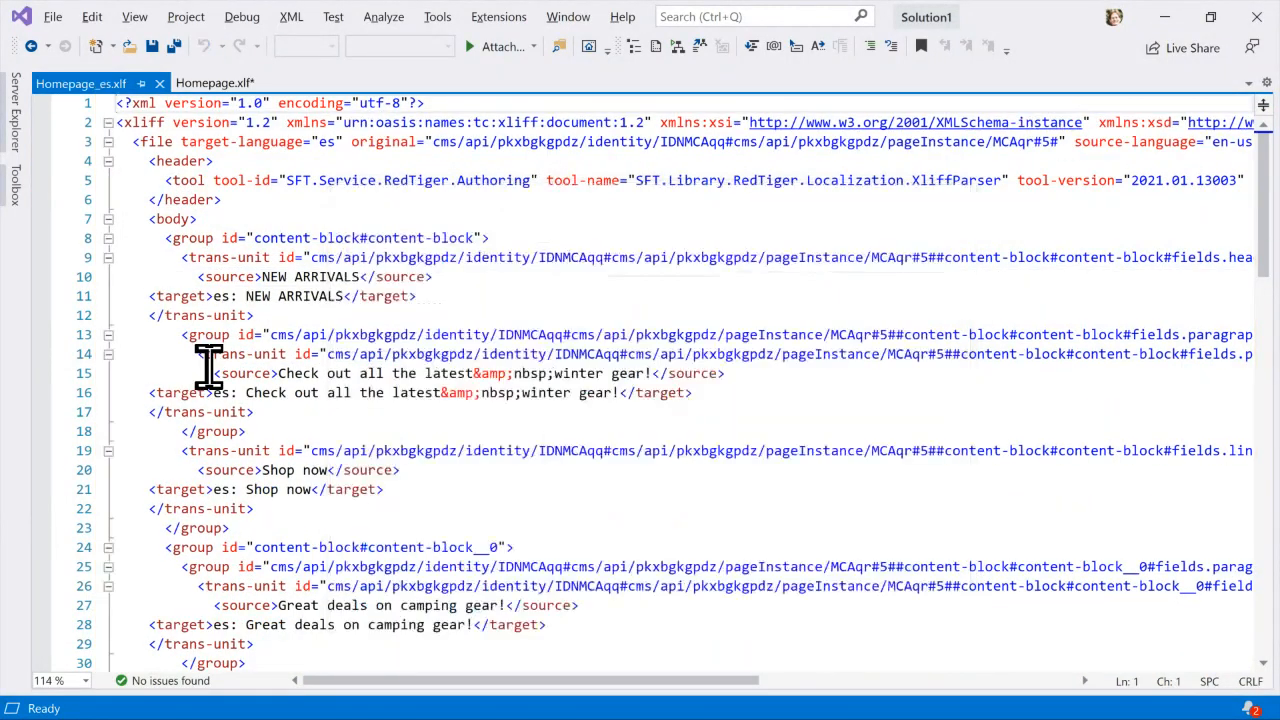
key("ctrl+k")
key("ctrl+d")
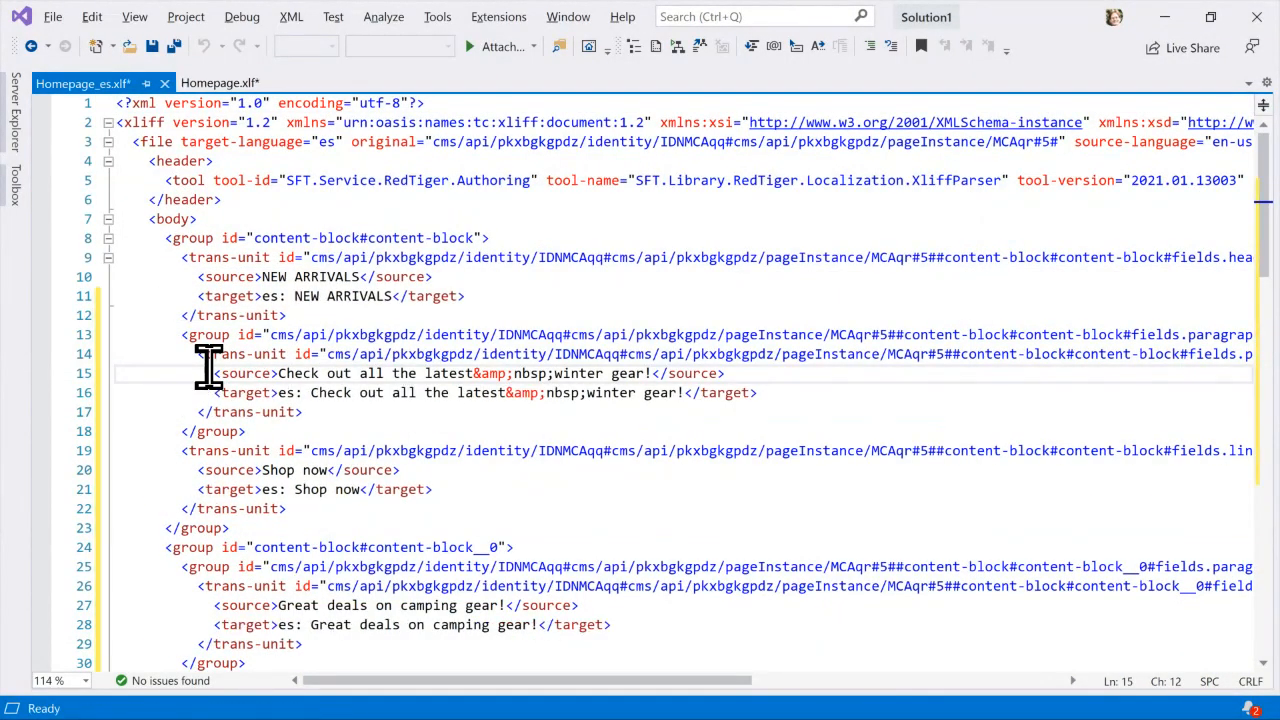
- Examine the target-language attribute of the file element in Homepage_es.xlf
left_click(171, 142)
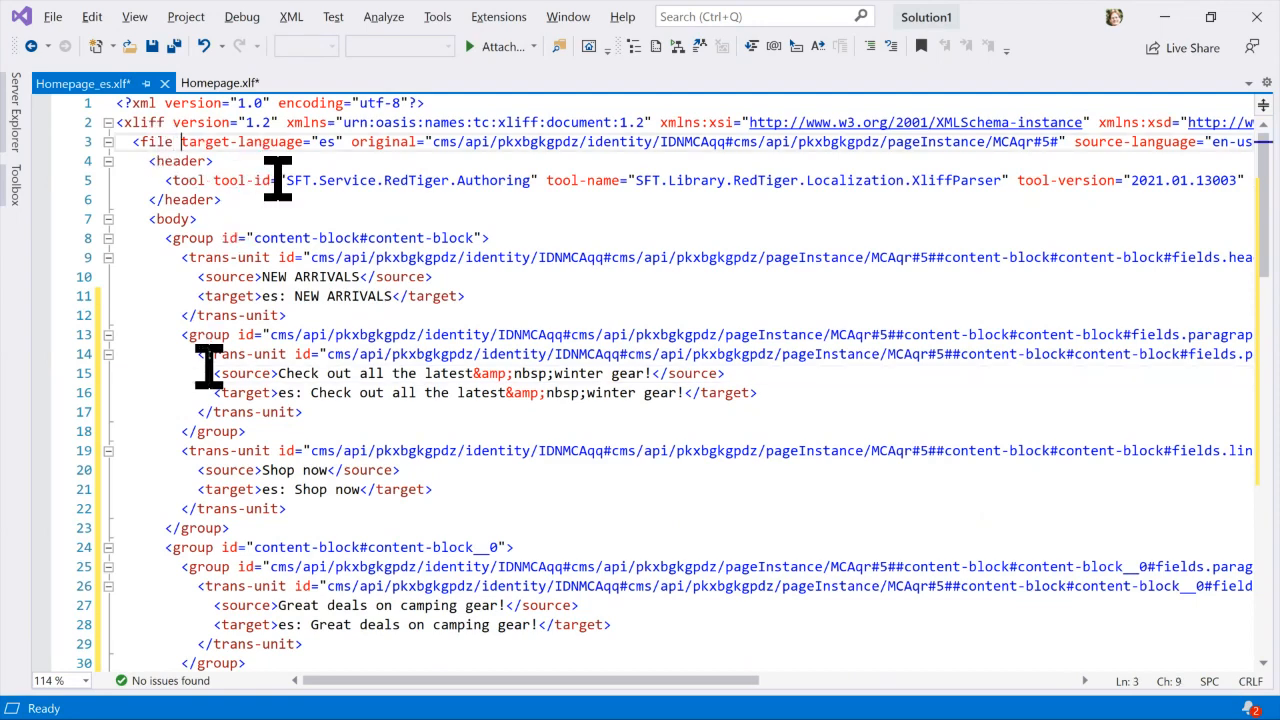
key("ctrl+shift+Right")
key("ctrl+shift+Right")
key("ctrl+shift+Right")
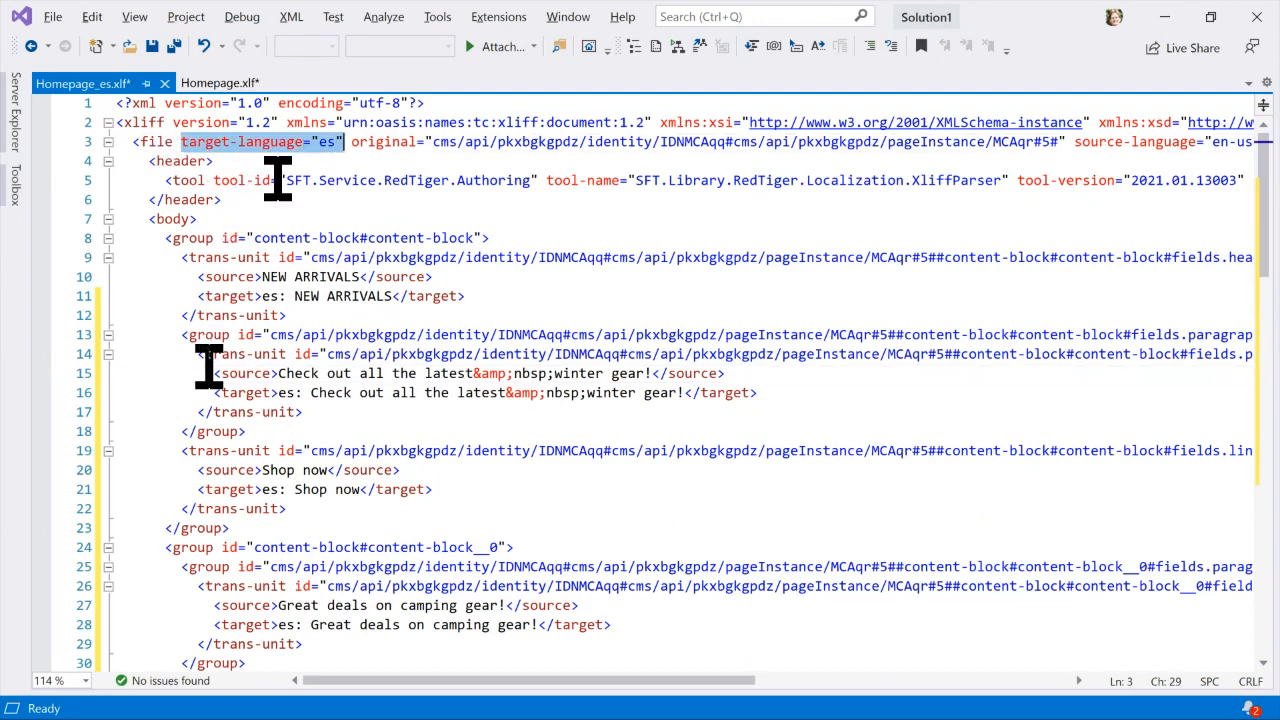
left_click(283, 219)
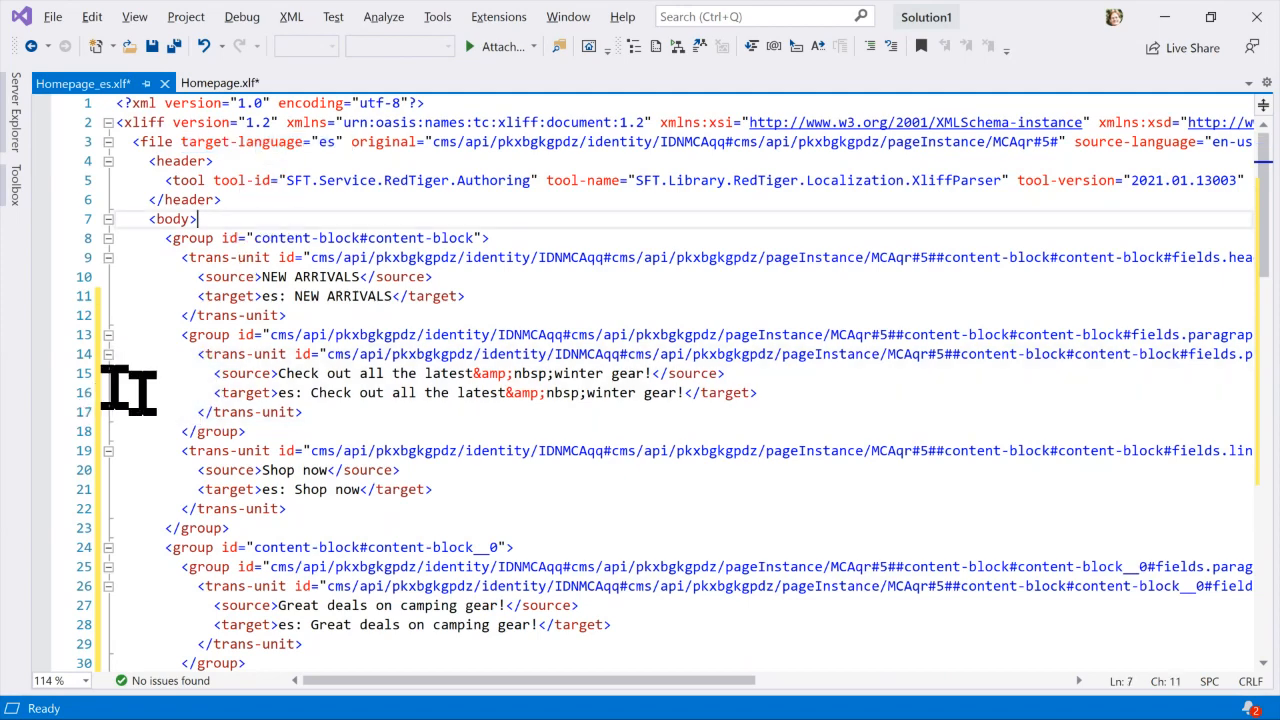
- Compare the source and target elements of the winter gear trans-unit, highlighting the language prefix in the target text
left_click(80, 374)
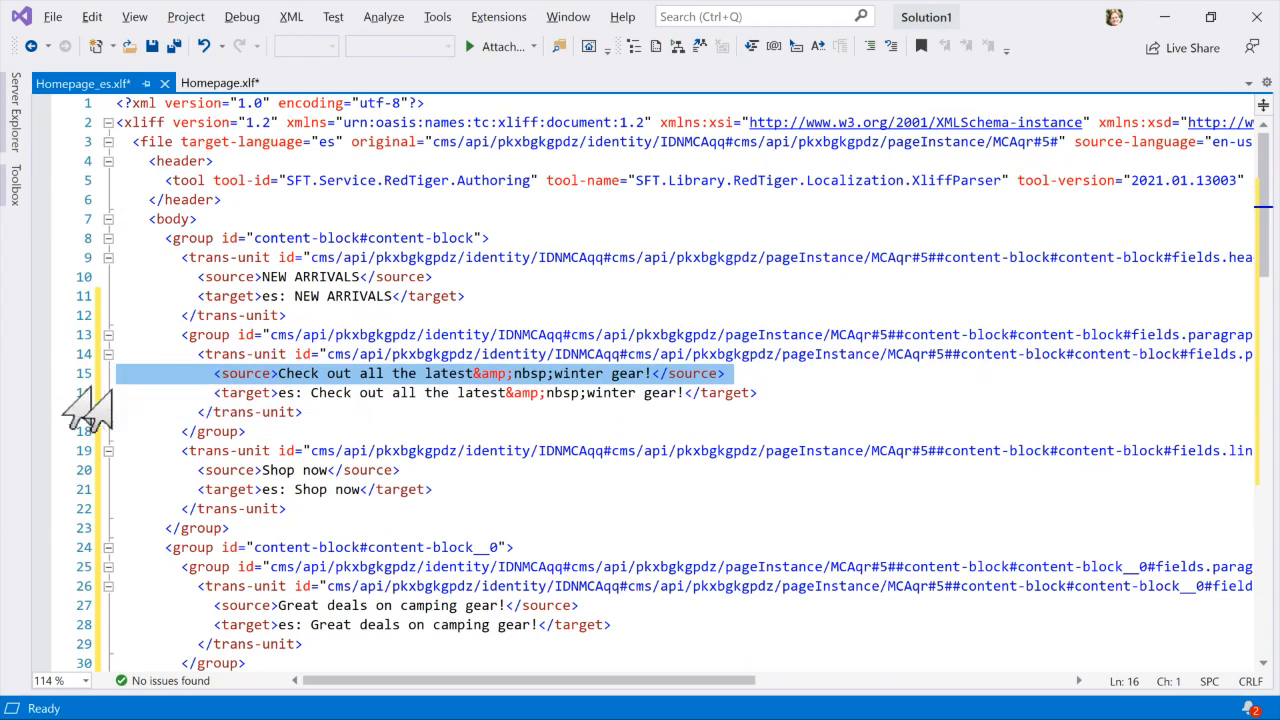
left_click(271, 396)
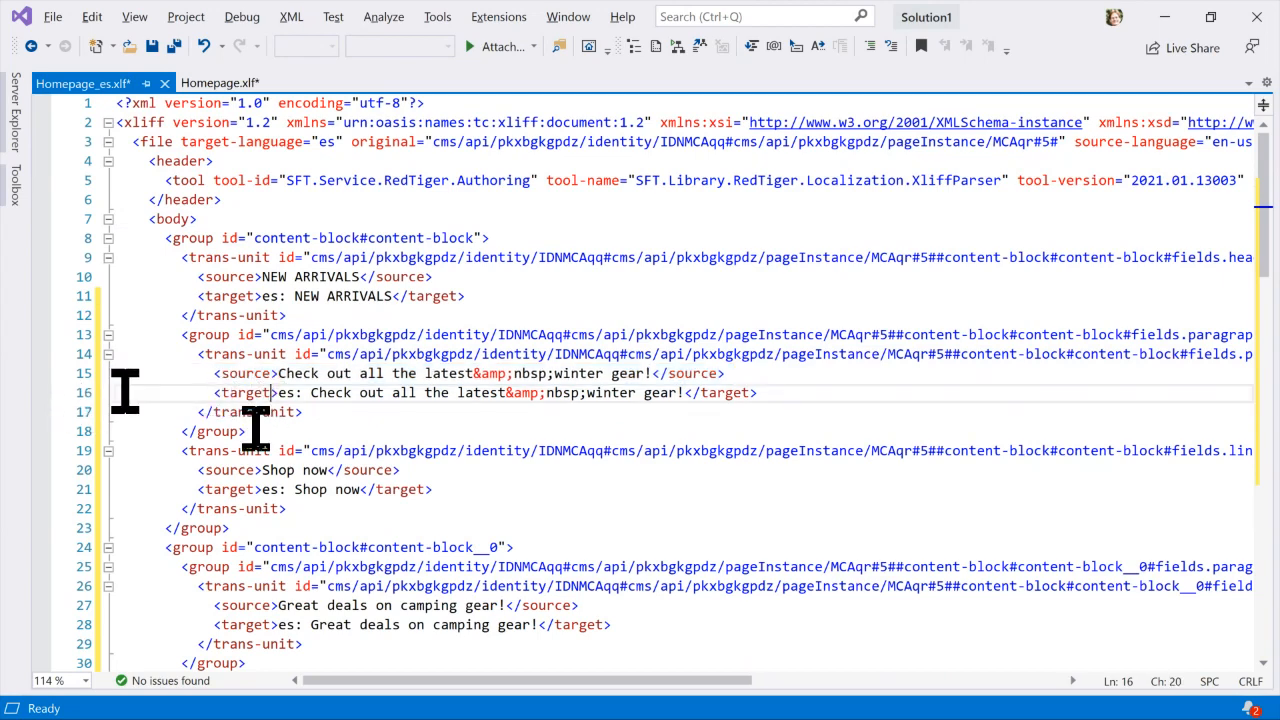
left_click(302, 394)
key("shift+Left")
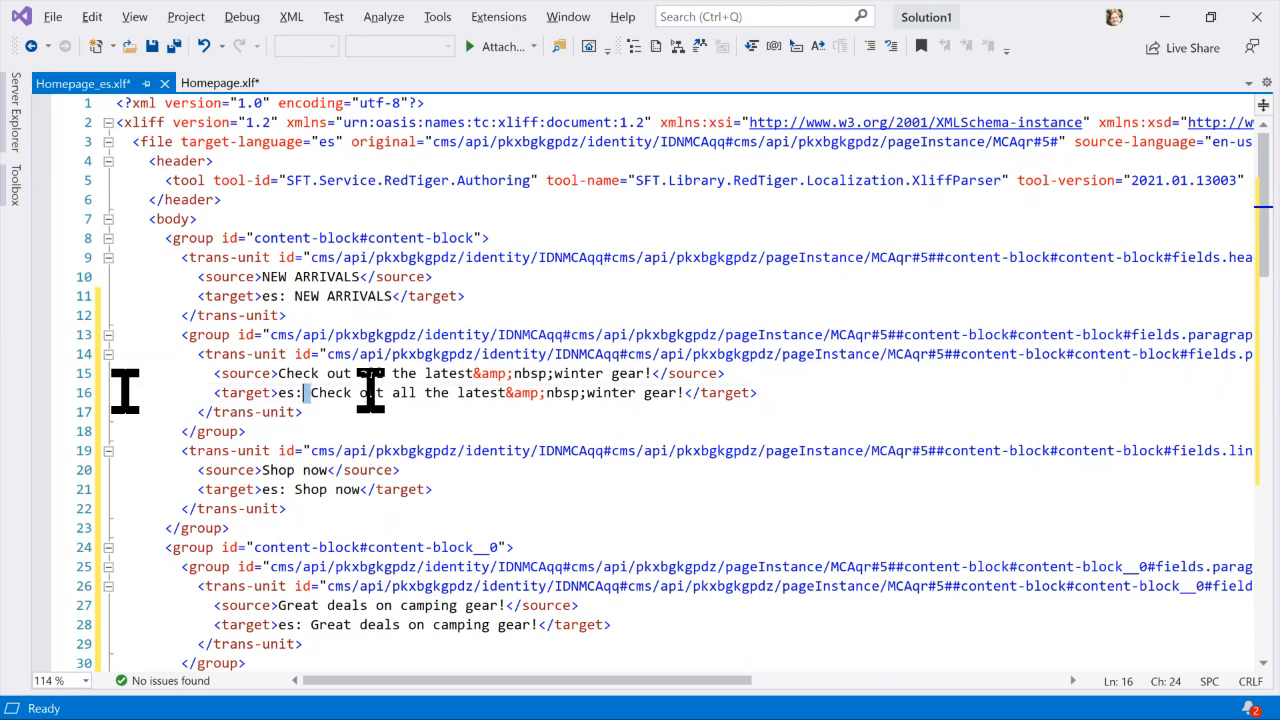
key("Left")
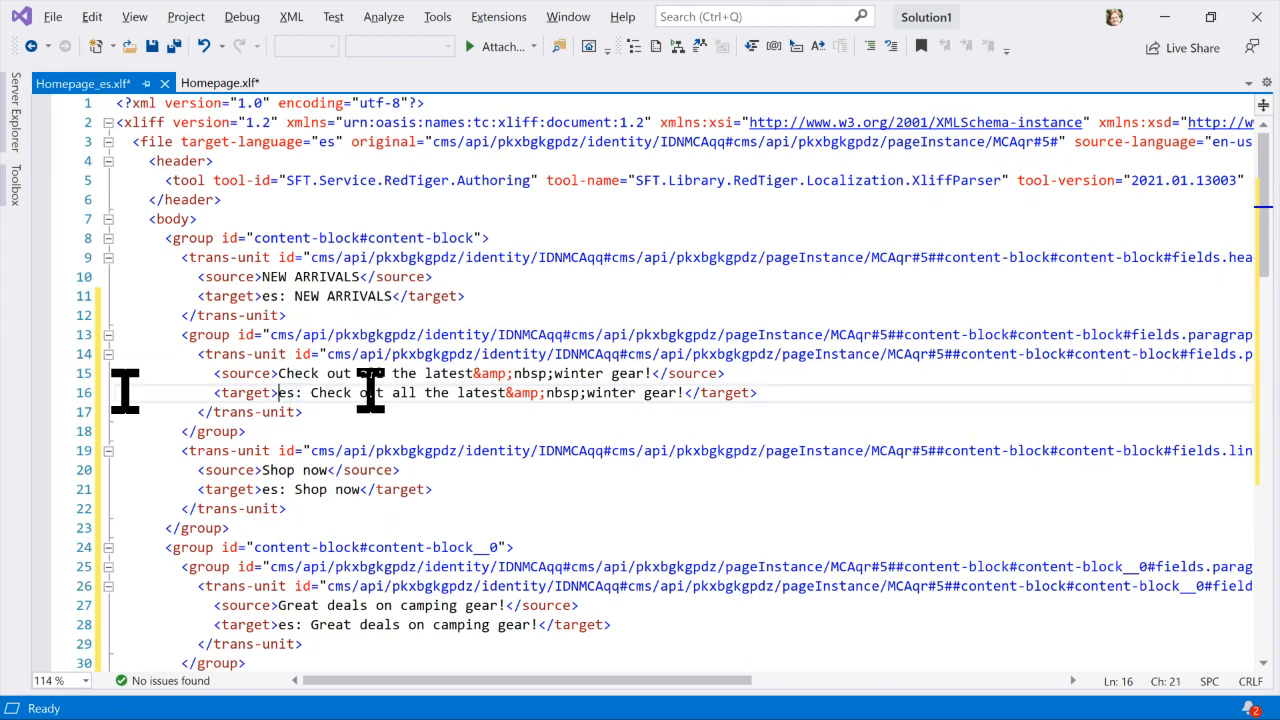
key("shift+Right")
key("shift+Right")
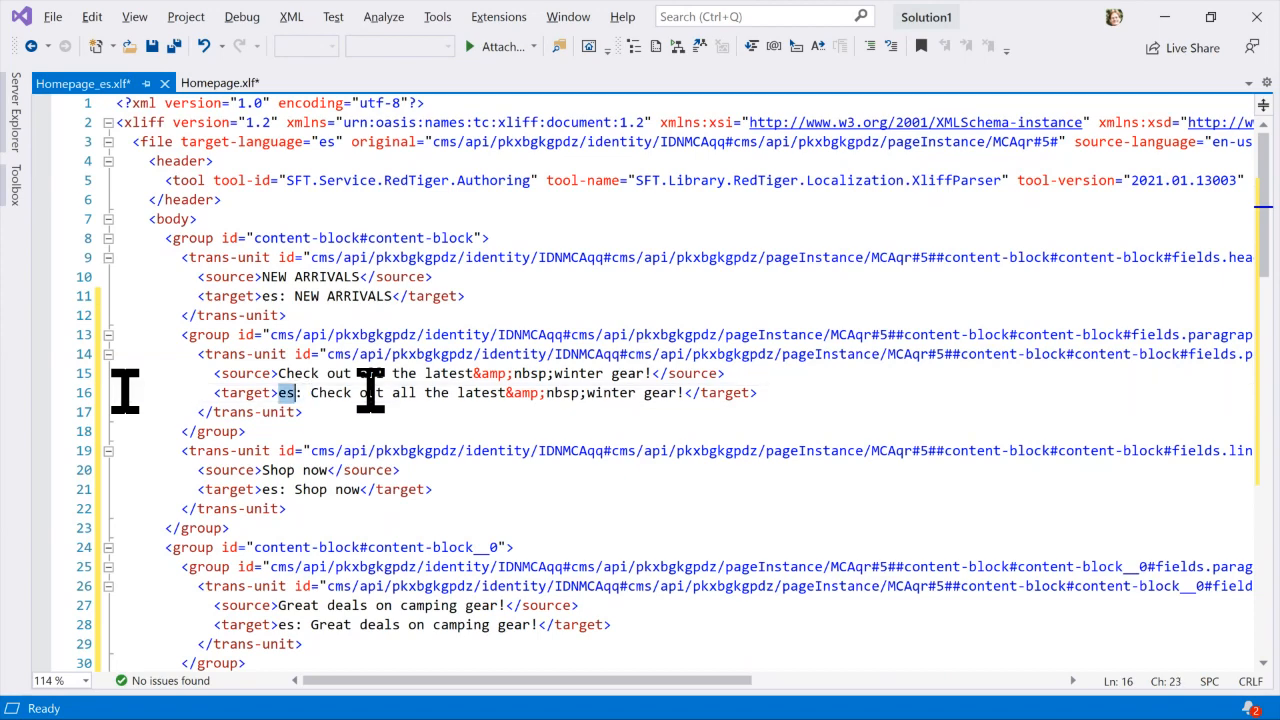
key("Left")
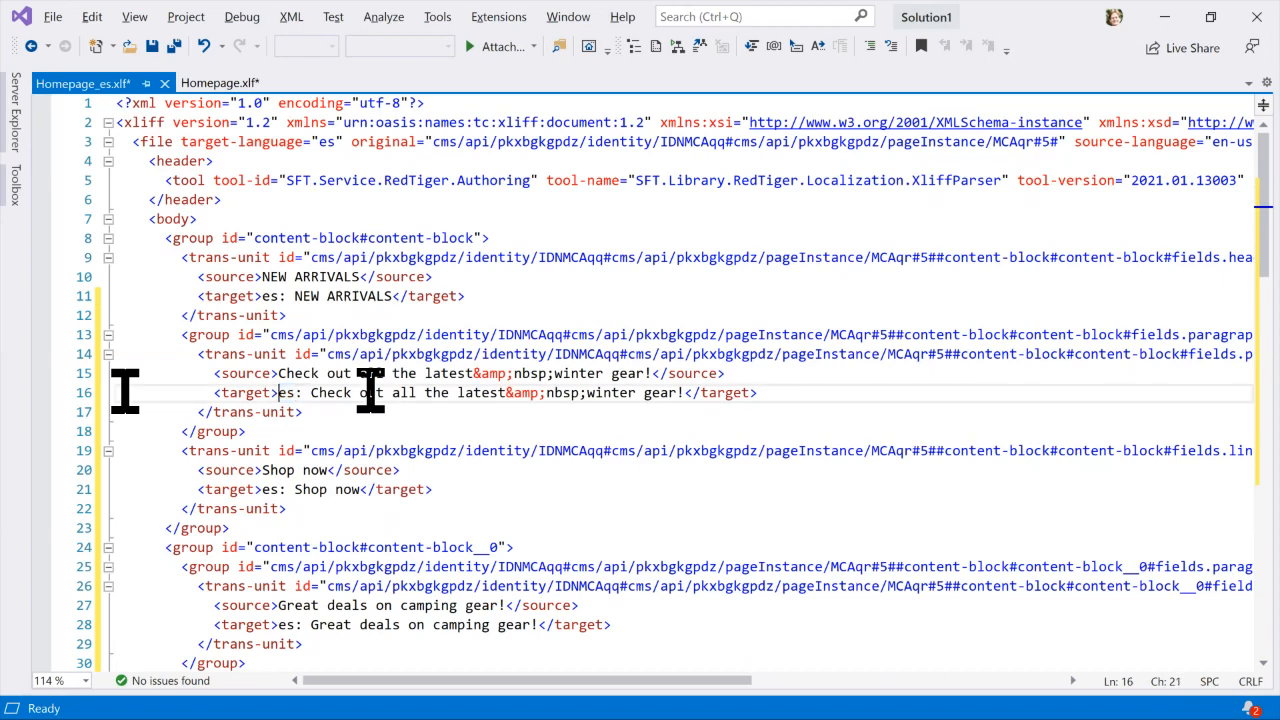
key("shift+Right")
key("shift+Right")
key("shift+Right")
key("shift+Right")
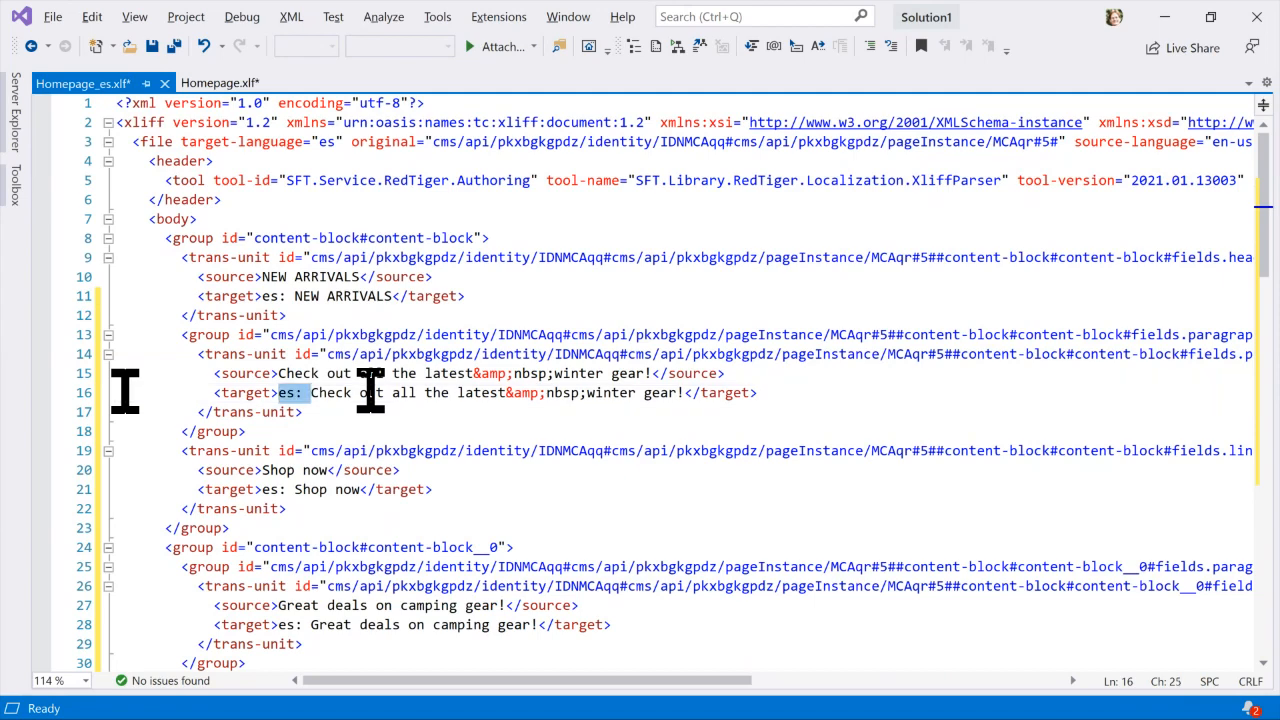
key("Left")
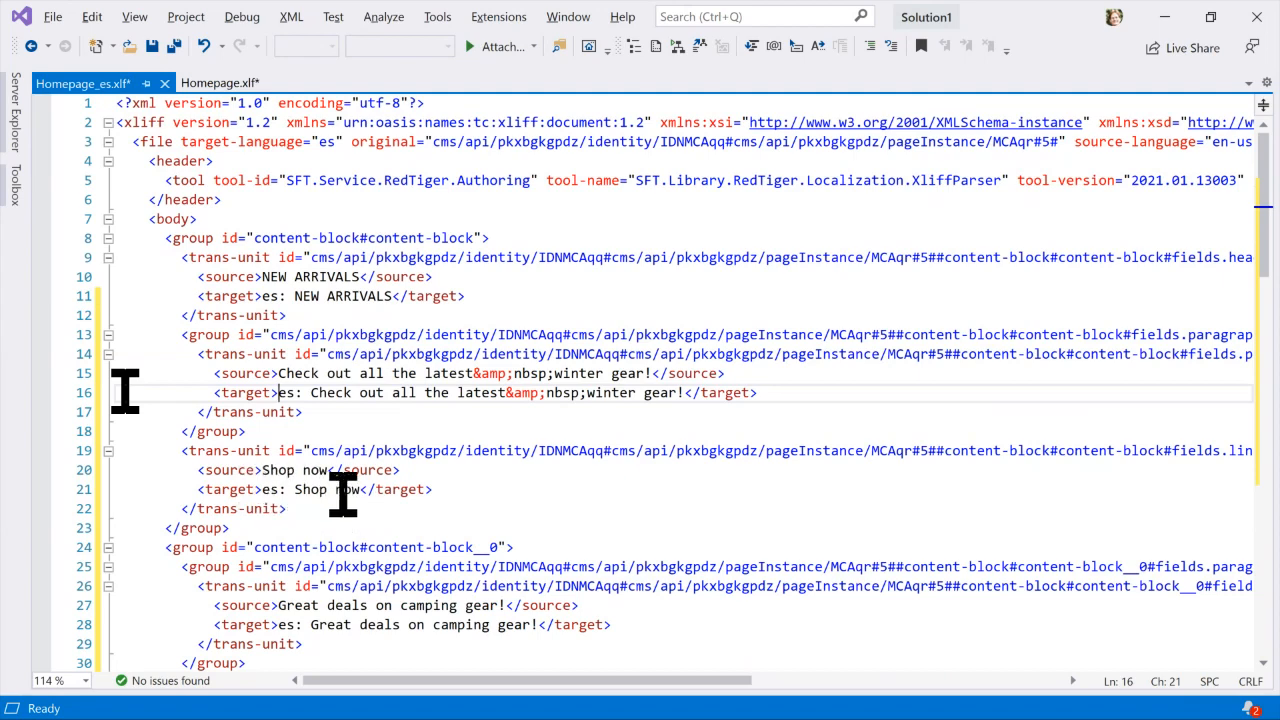
- Examine the Shop now target element and the trans-units below it, and recheck the winter gear target's language prefix
left_click_drag(296, 490, 325, 490)
scroll(397, 515, "down", 2)
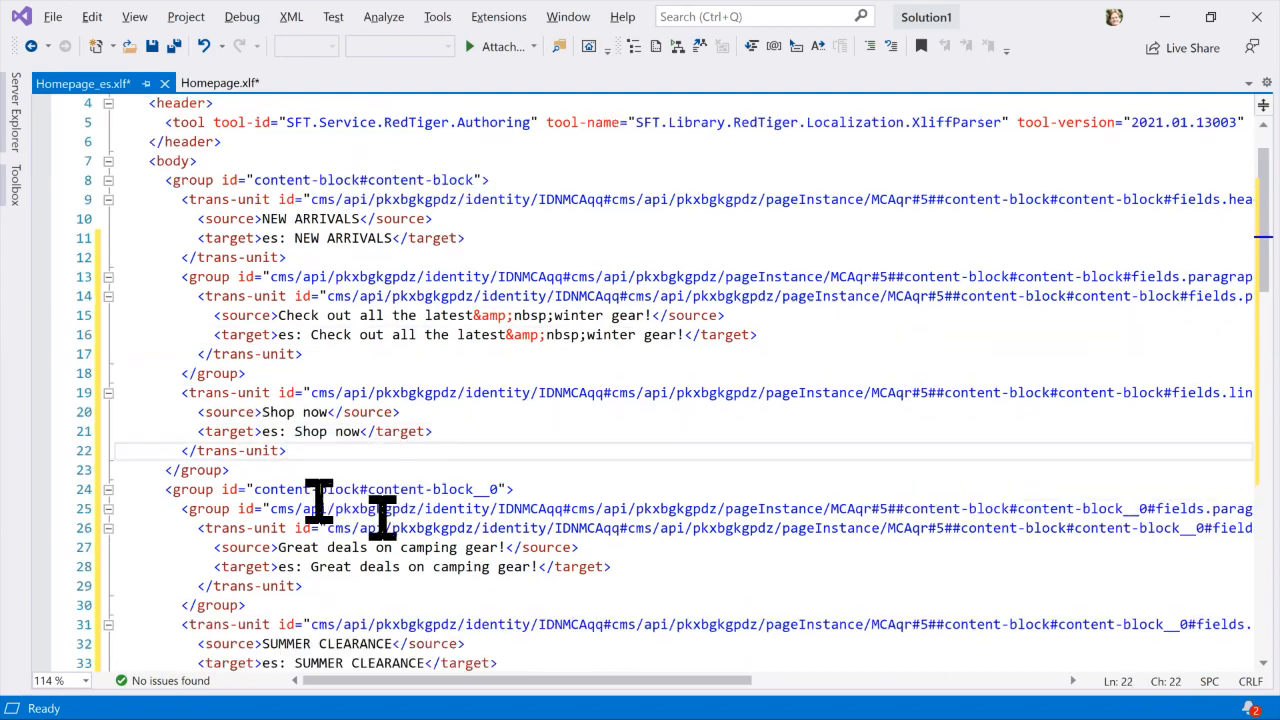
scroll(358, 552, "up", 2)
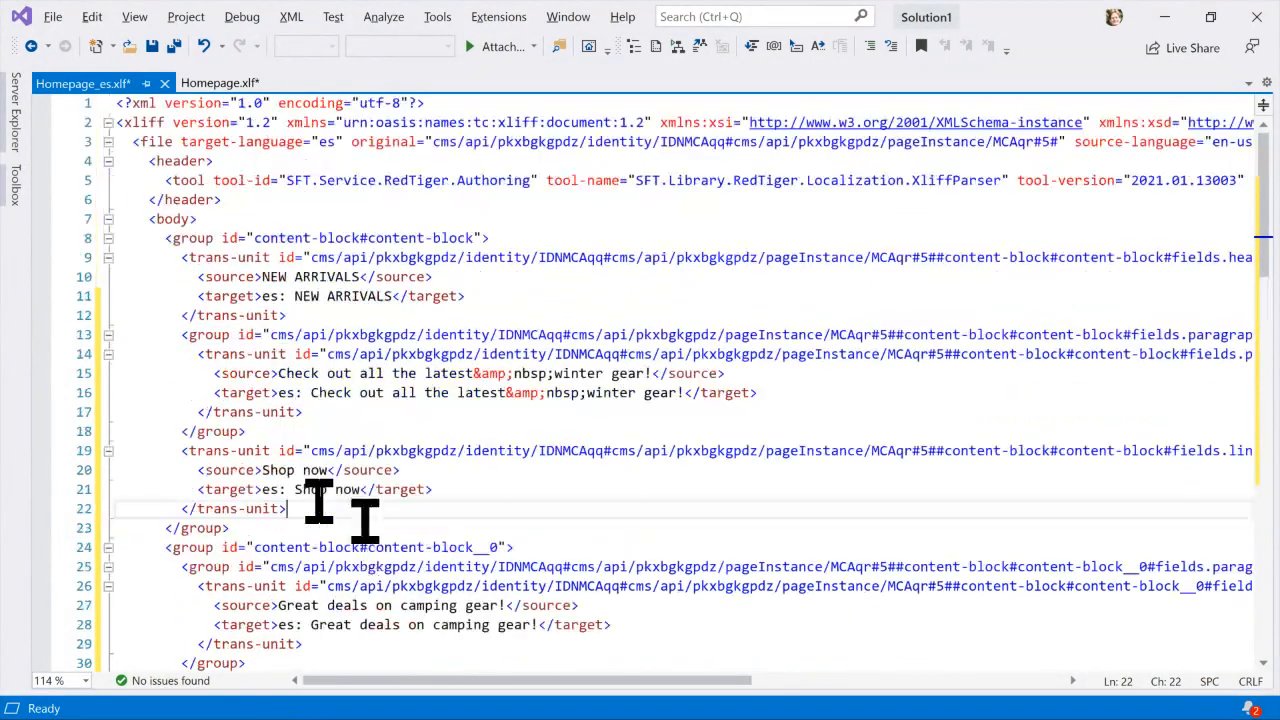
left_click(312, 410)
left_click_drag(304, 393, 279, 392)
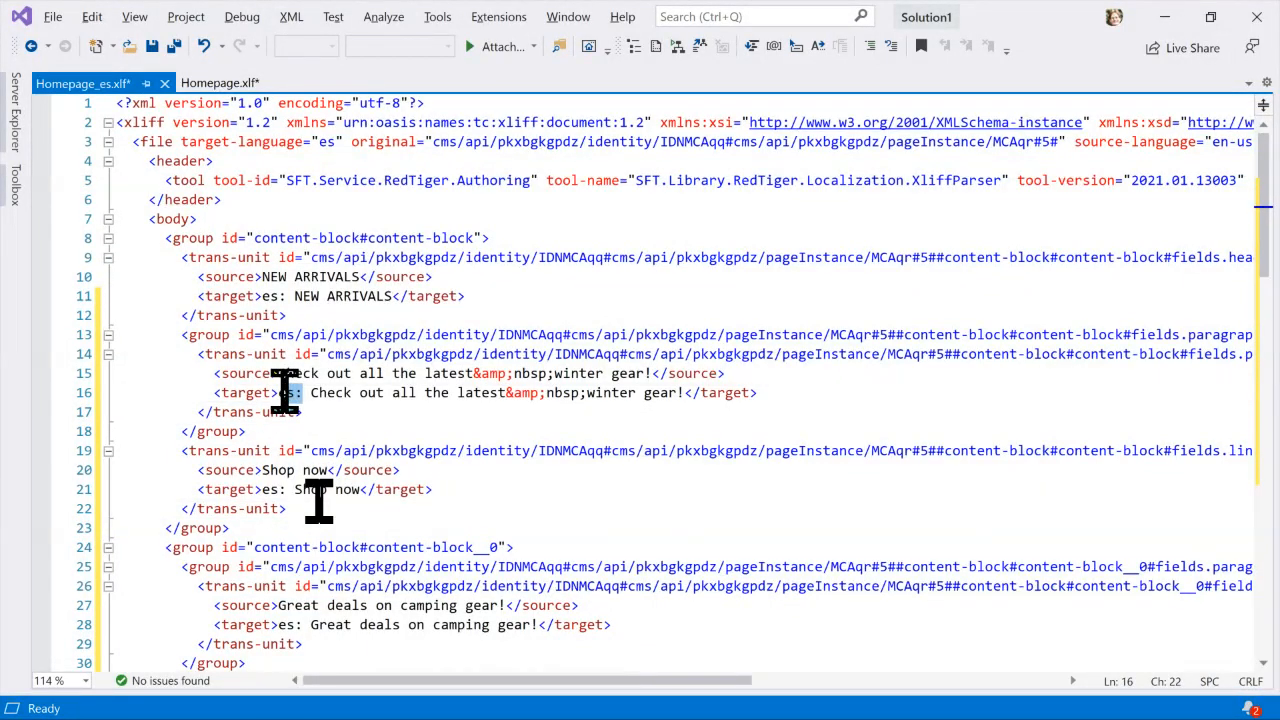
- Save the formatted Homepage_es.xlf file
left_click(335, 430)
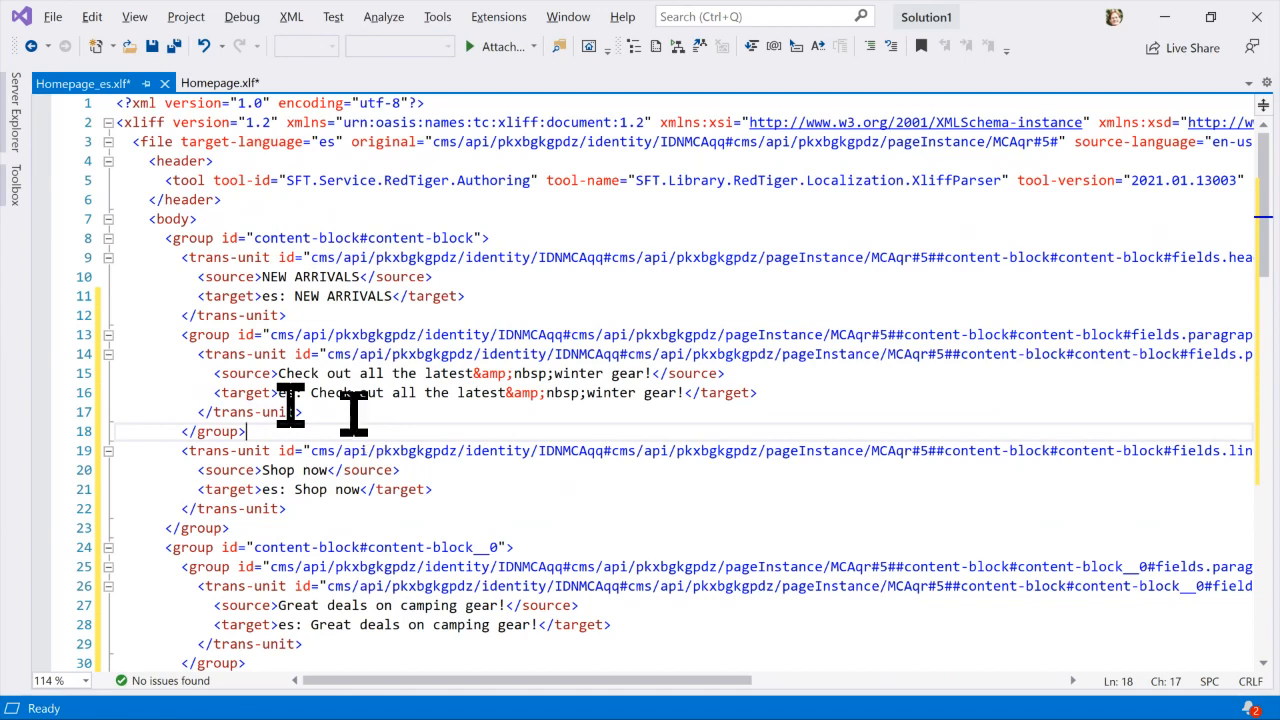
left_click(354, 414)
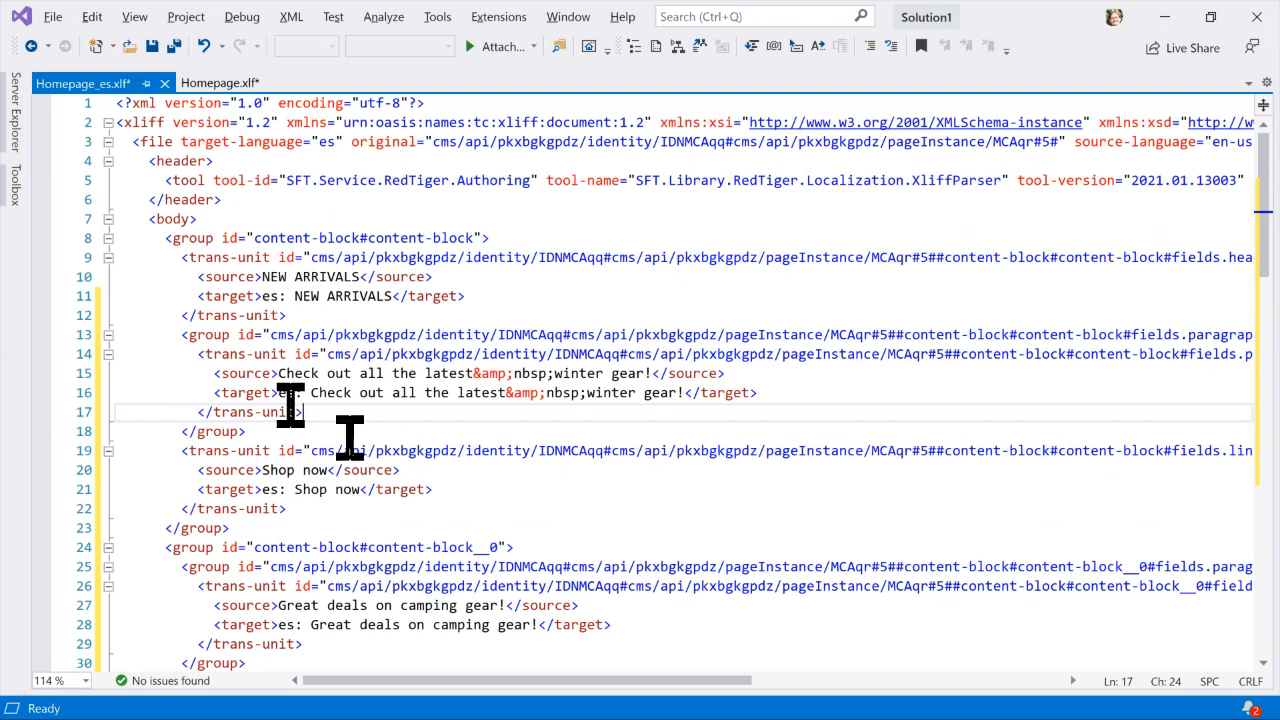
key("ctrl+s")
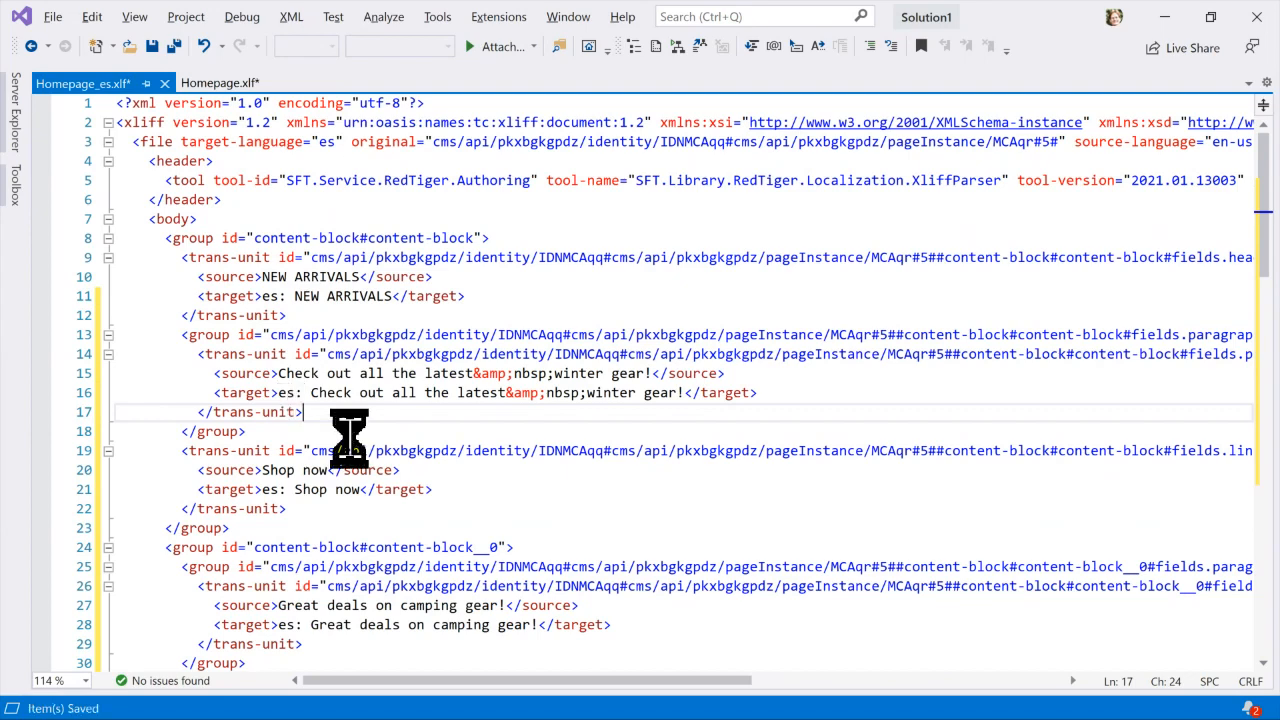
- Switch to the PowerPoint slide show and advance to the slide "2. Localize an XLIFF"
key("alt+Tab")
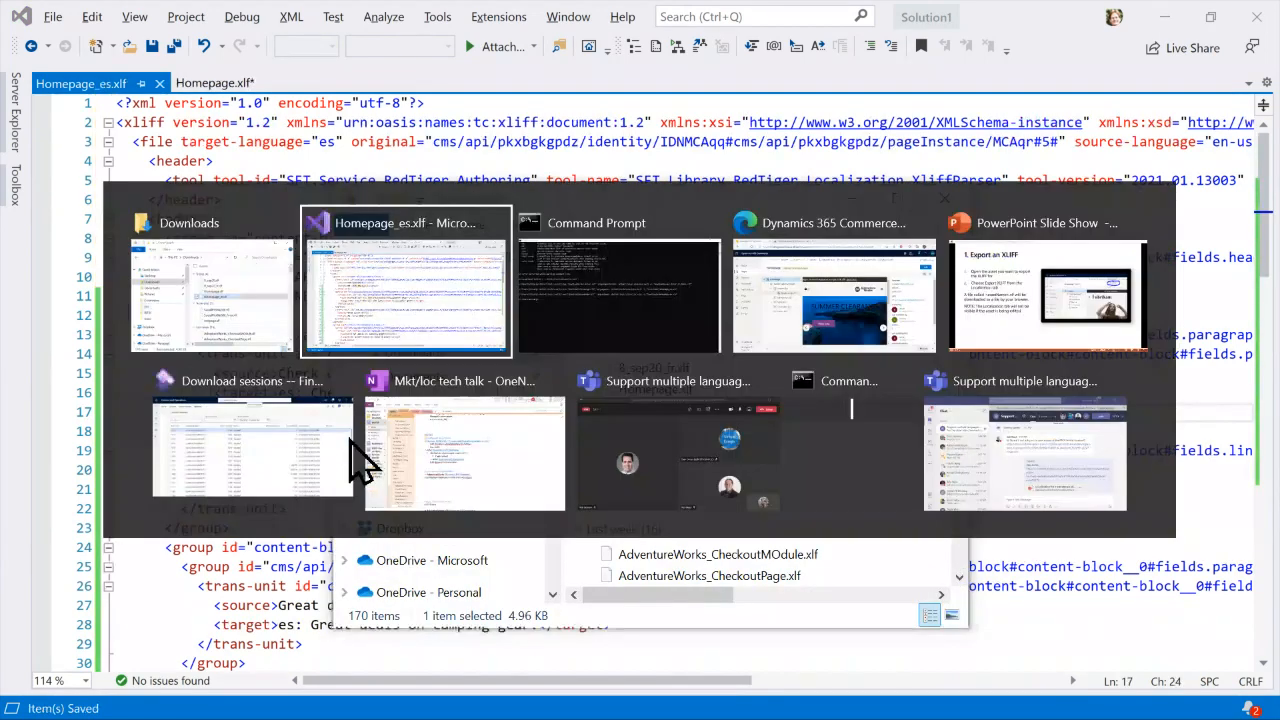
key("alt+Tab")
key("alt+Tab")
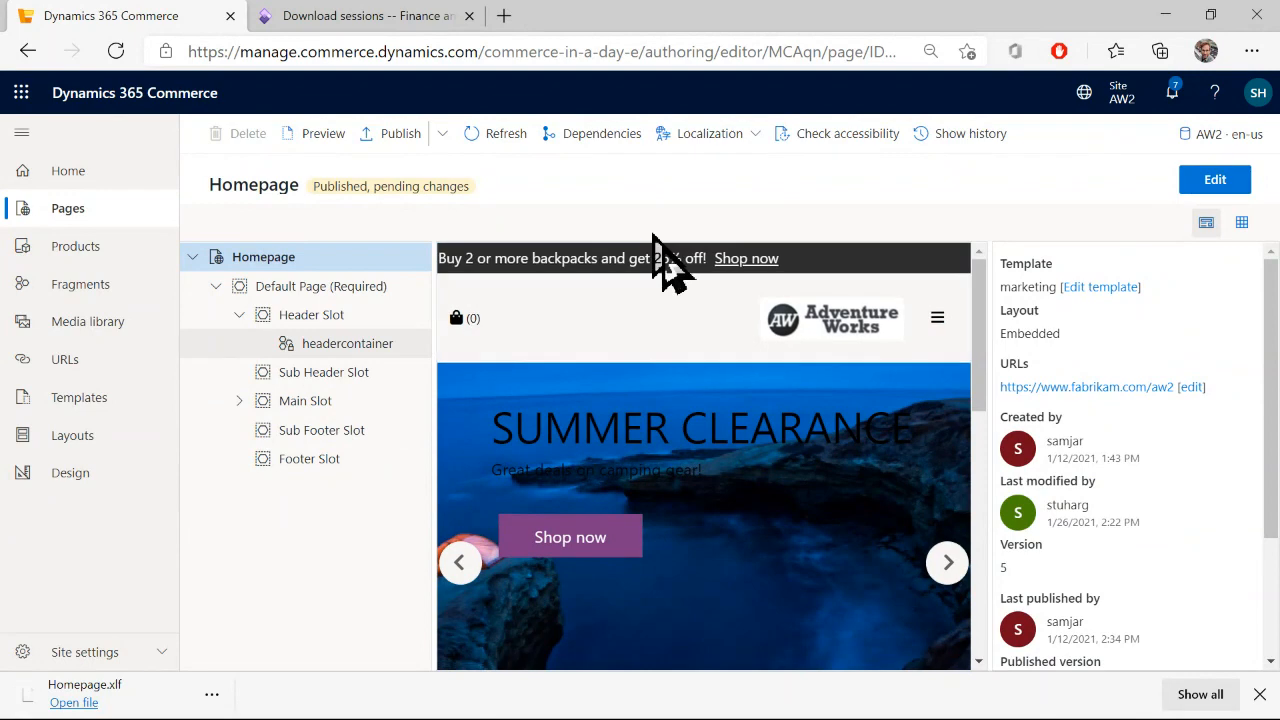
key("alt+Tab")
key("alt+Tab")
key("alt+Tab")
key("alt+Tab")
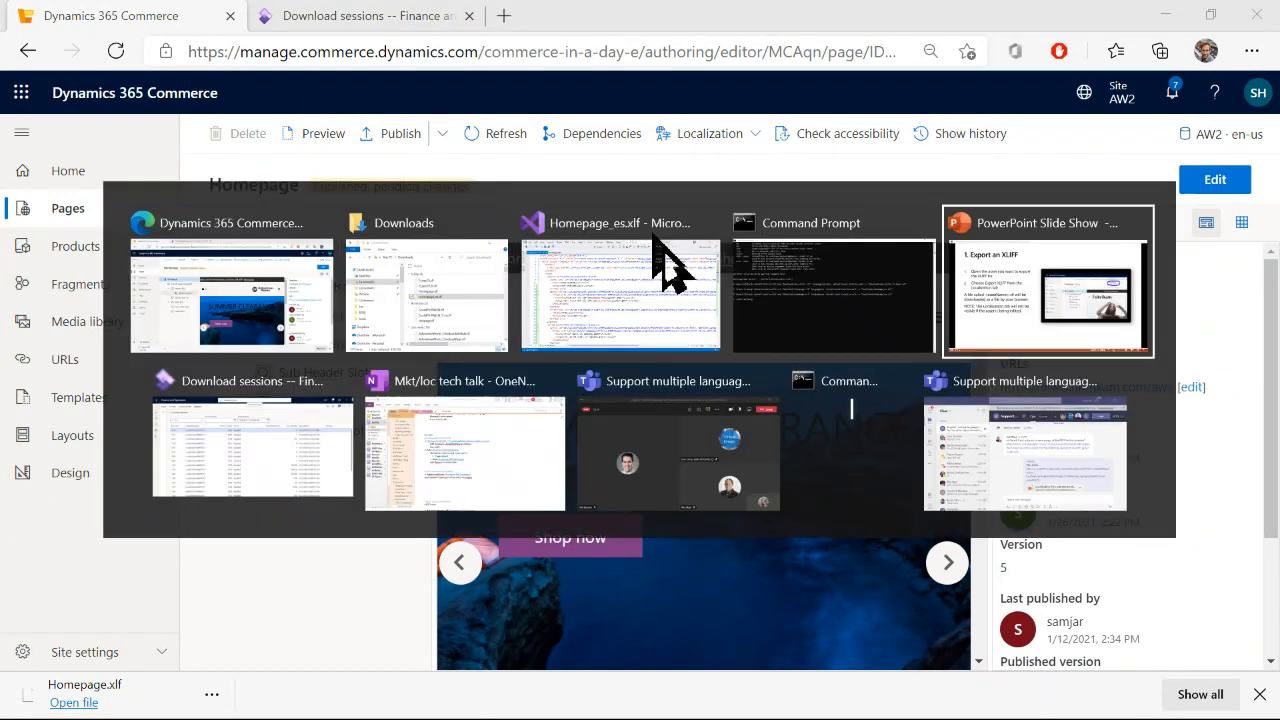
key("Right")
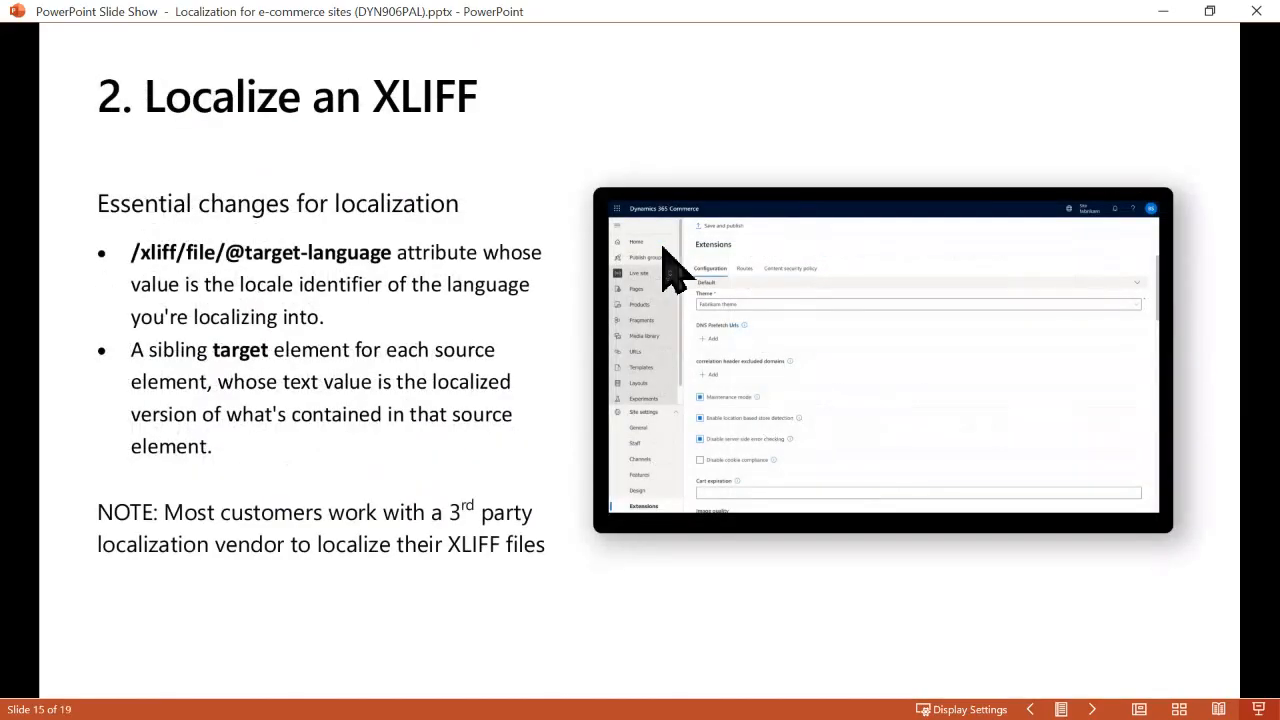
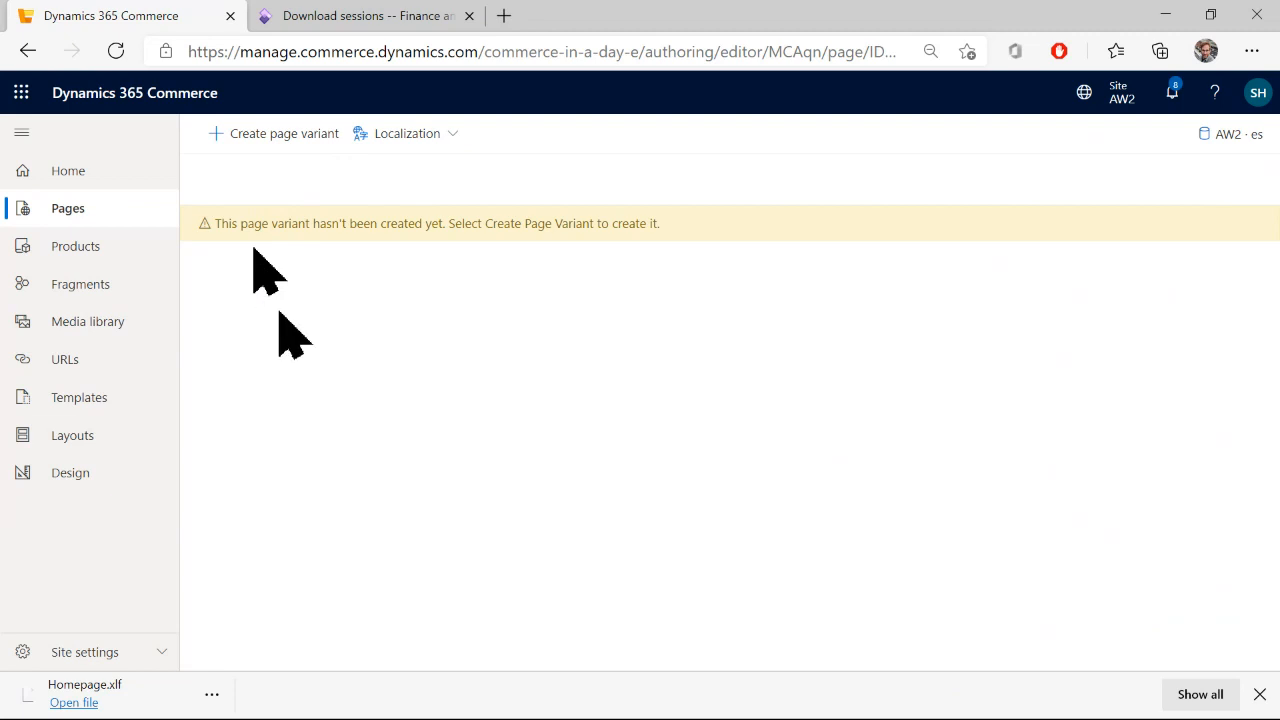
- Import the XLIFF file Homepage_es.xlf from Downloads into the Spanish Homepage variant and check the carousel's localized text
left_click(446, 136)
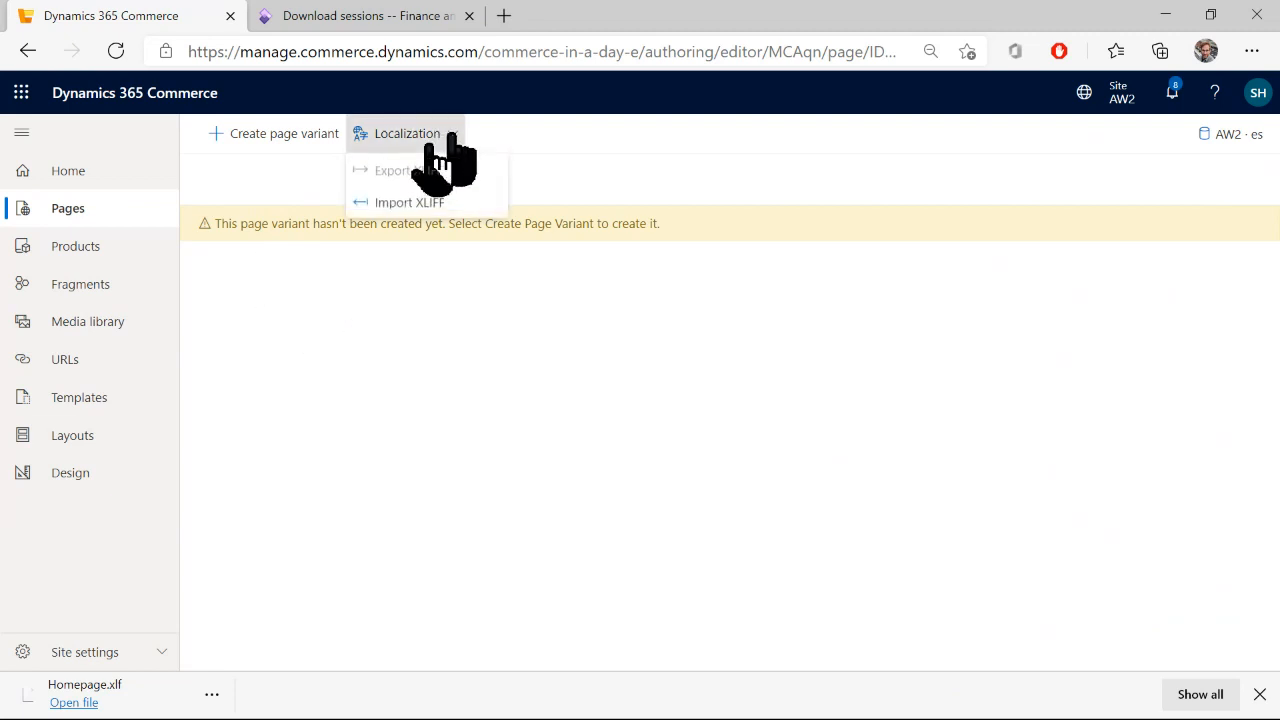
left_click(425, 205)
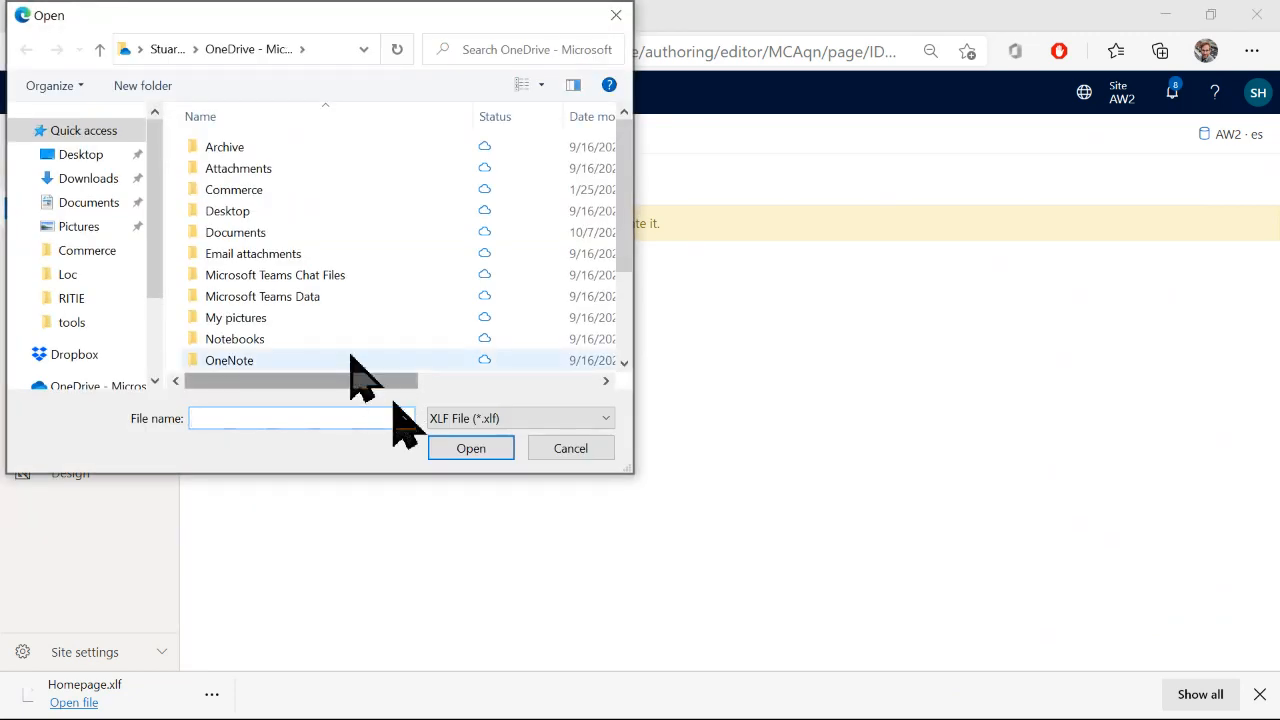
left_click(92, 187)
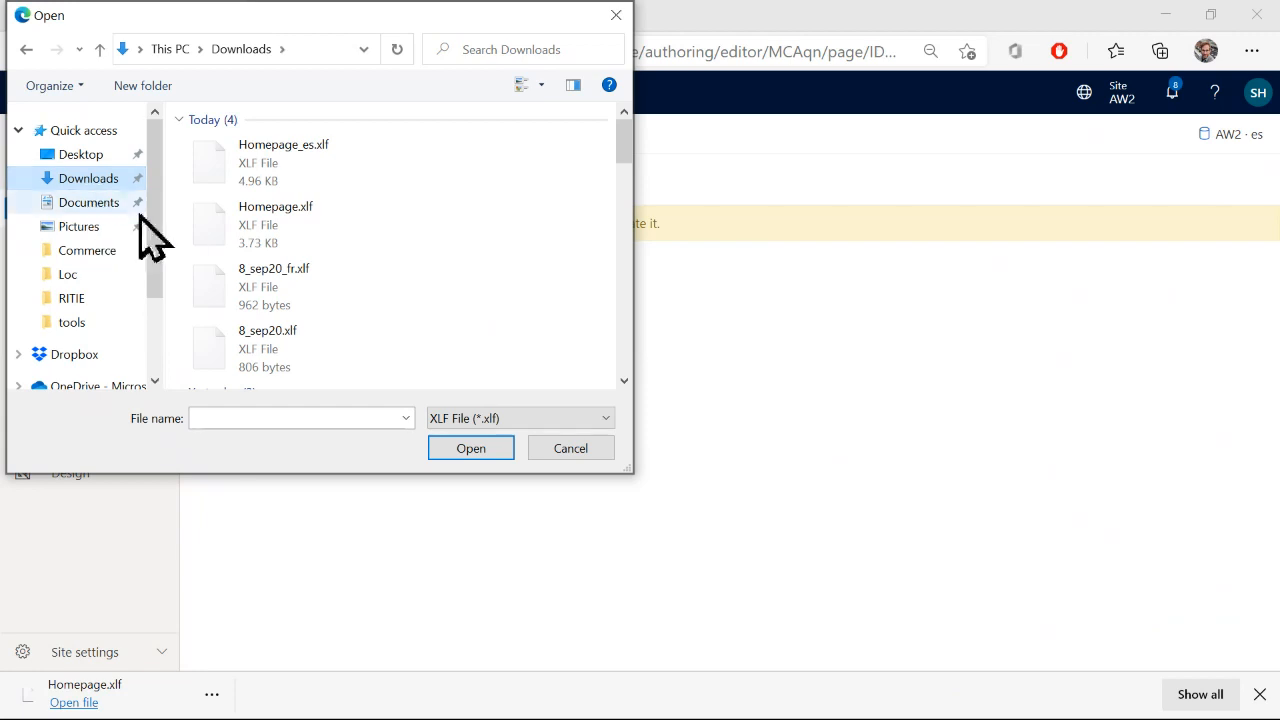
left_click(224, 178)
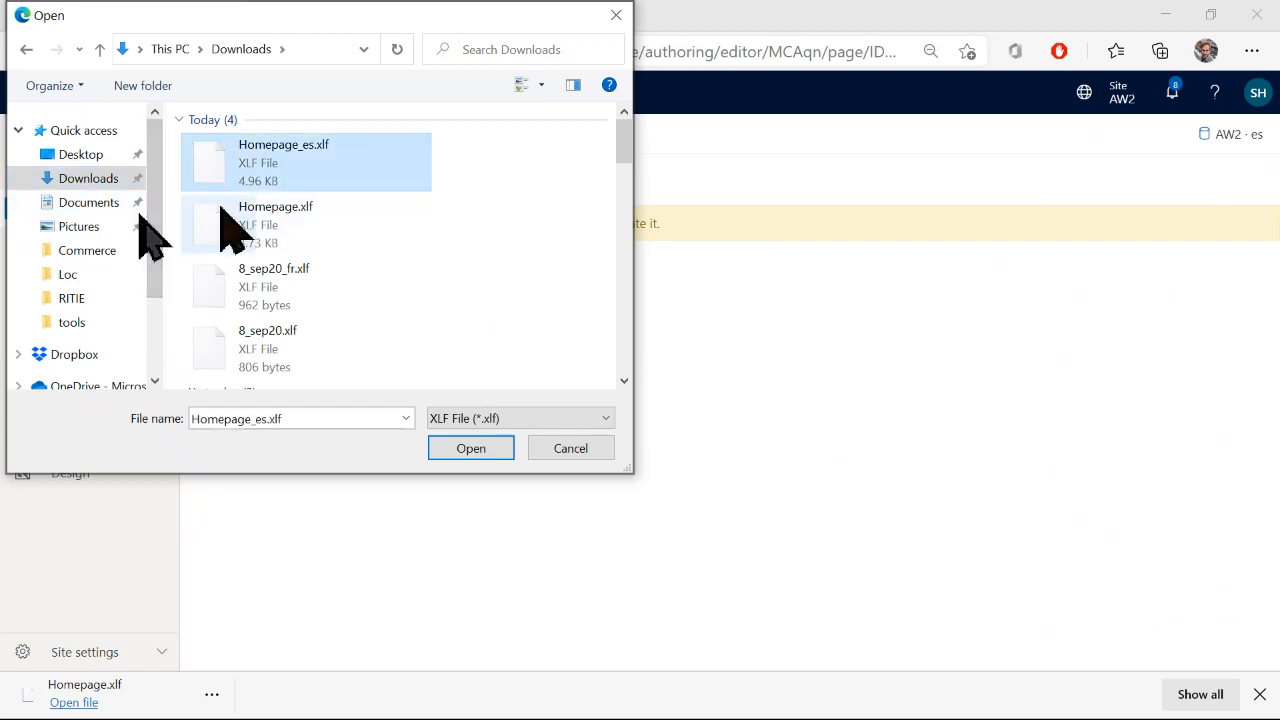
left_click(472, 450)
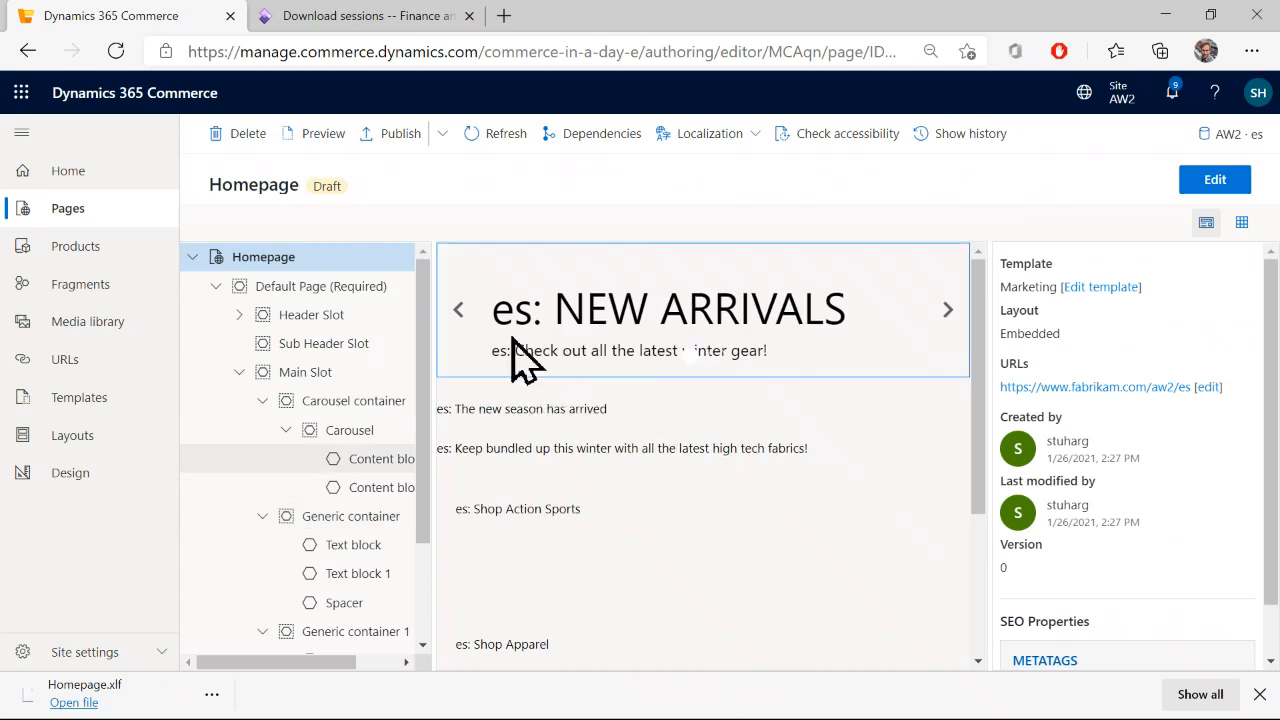
left_click_drag(494, 318, 565, 338)
left_click(480, 351)
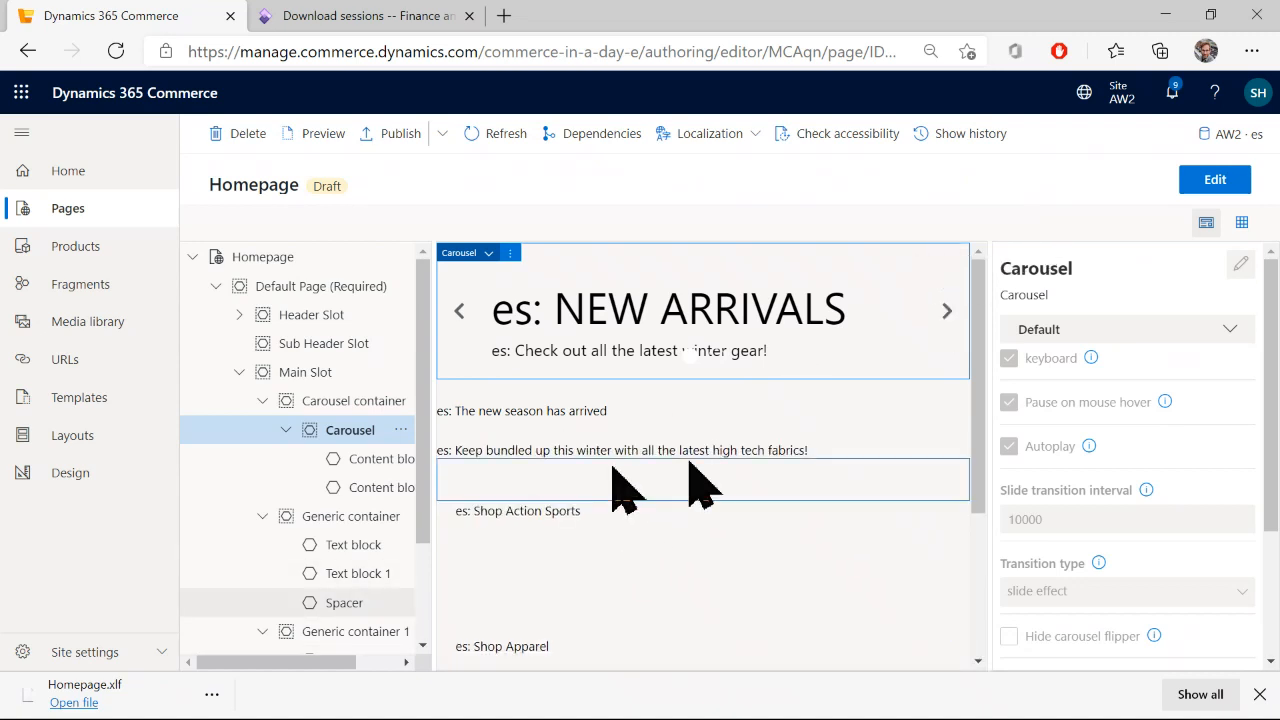
- Switch the Homepage to the en-us locale and examine the headercontainer fragment in its Header Slot
left_click(1228, 134)
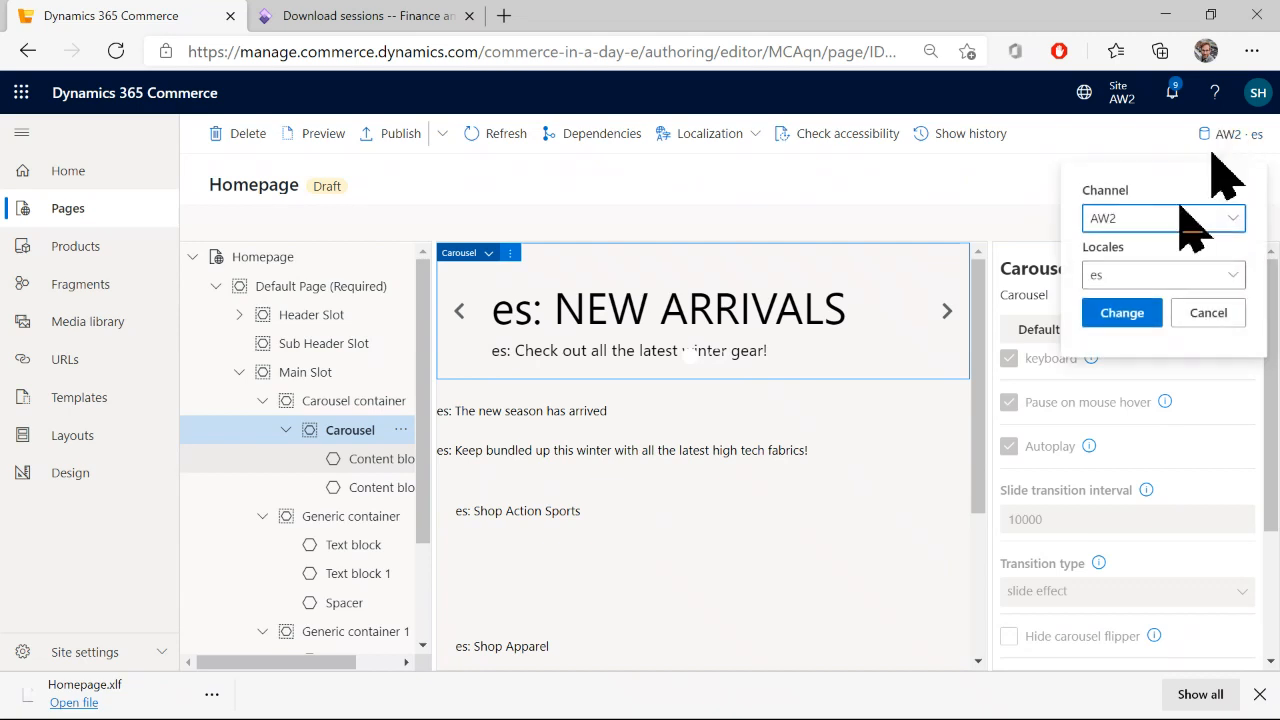
left_click(1130, 278)
left_click(1133, 300)
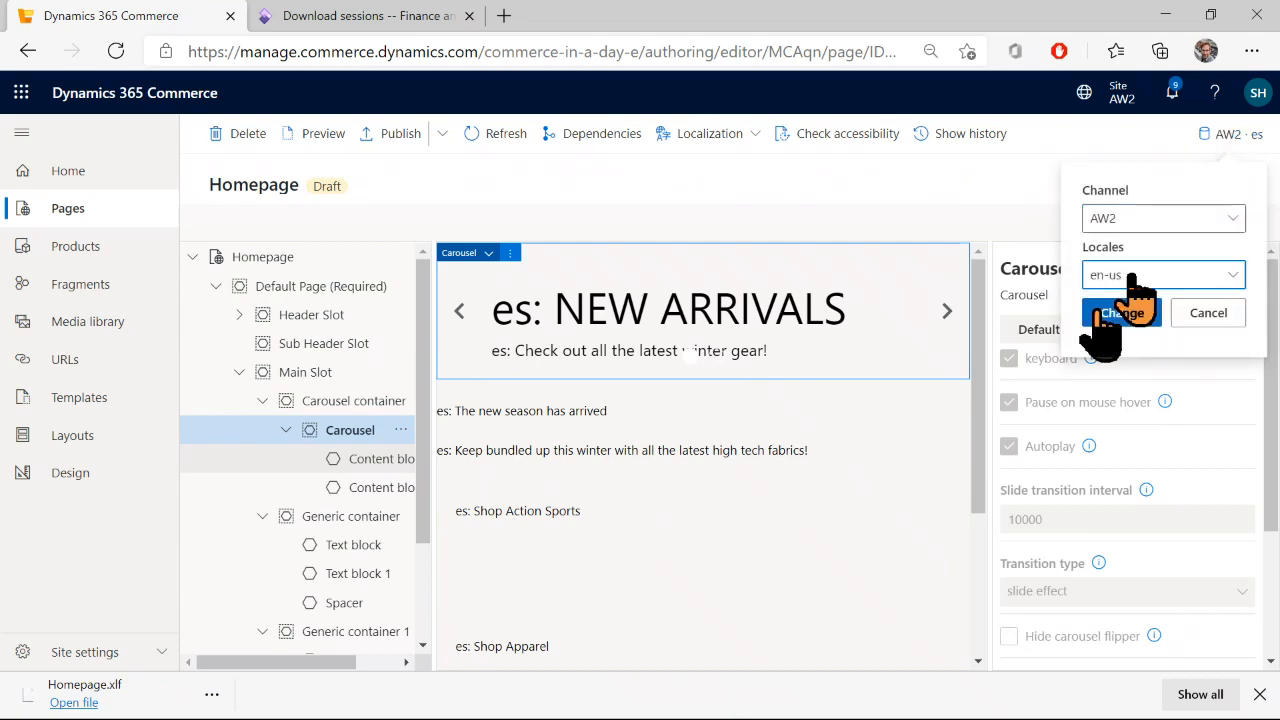
left_click(1120, 313)
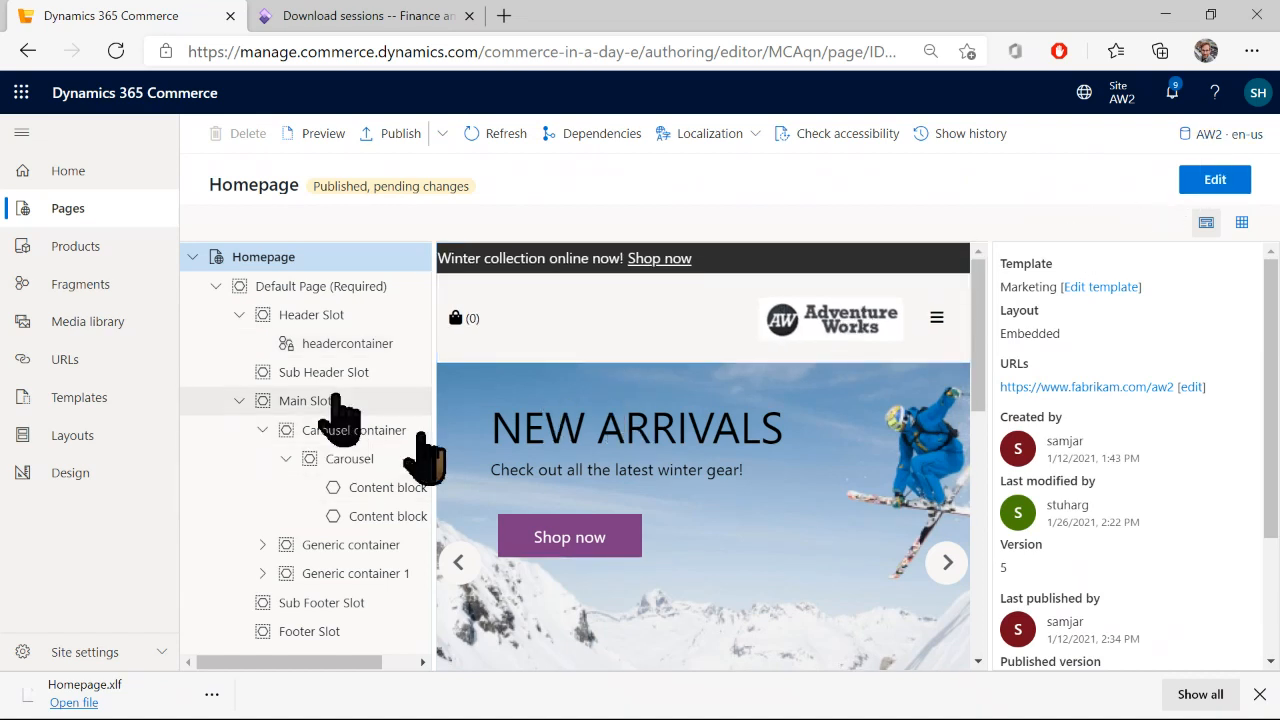
left_click(330, 344)
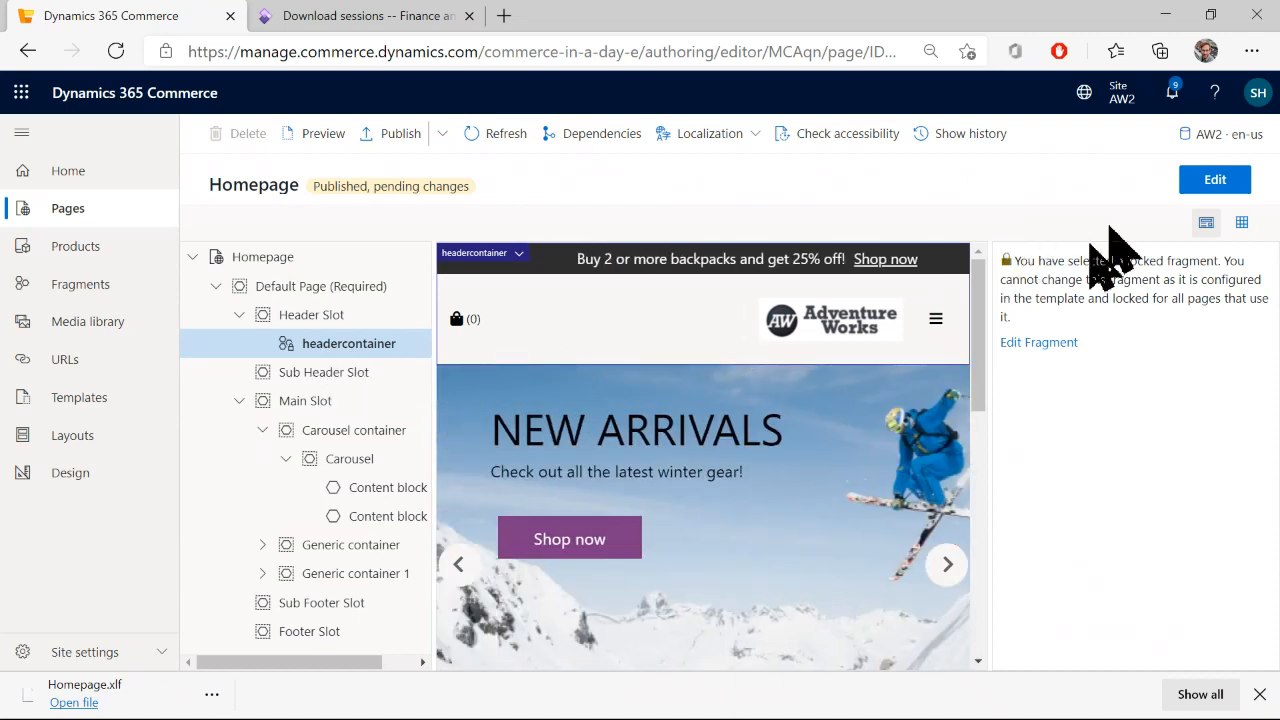
- Switch the Homepage back to the es locale to compare its header with the English version
left_click(1212, 133)
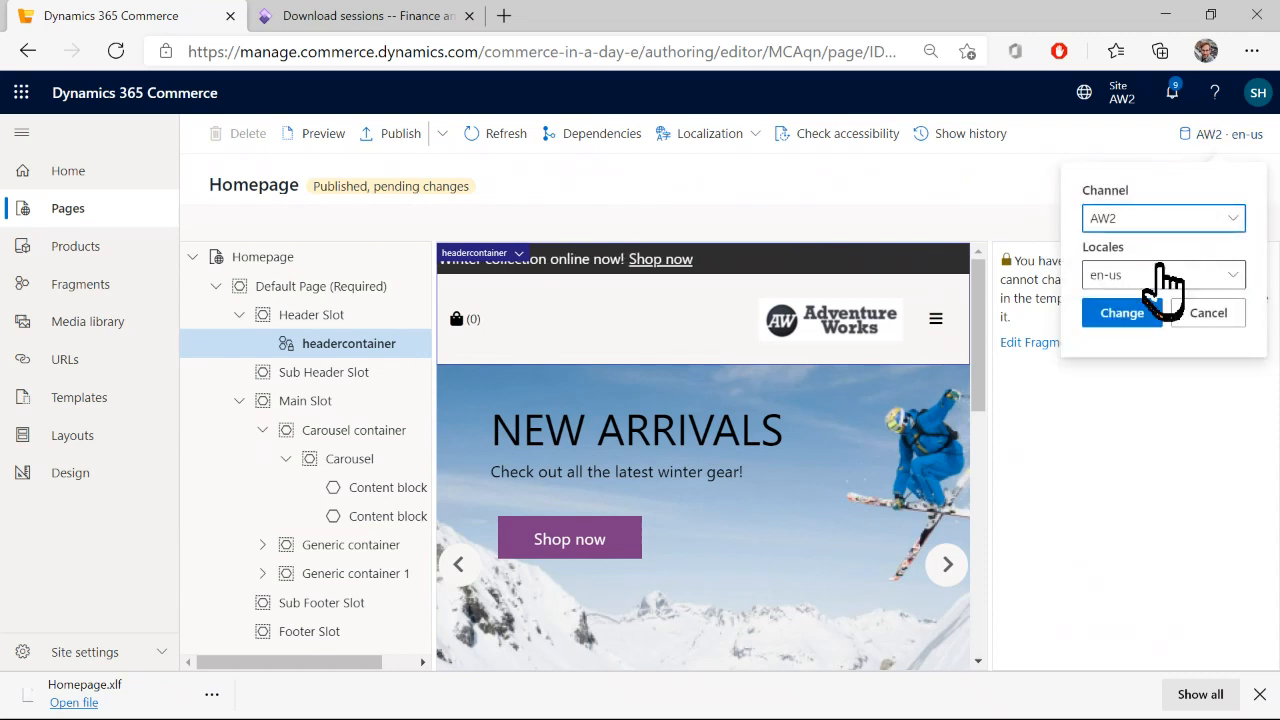
left_click(1160, 274)
left_click(1130, 340)
left_click(1110, 314)
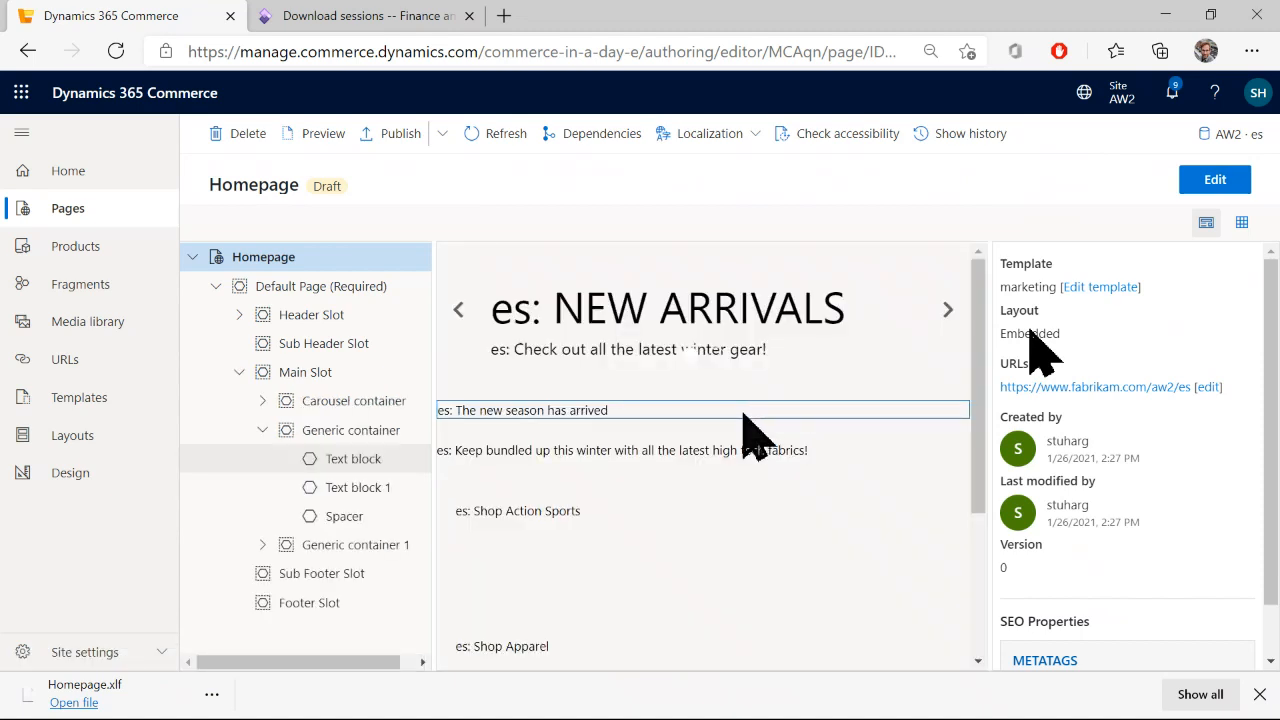
- Return the Homepage to the en-us locale of the AW2 channel
left_click(1226, 134)
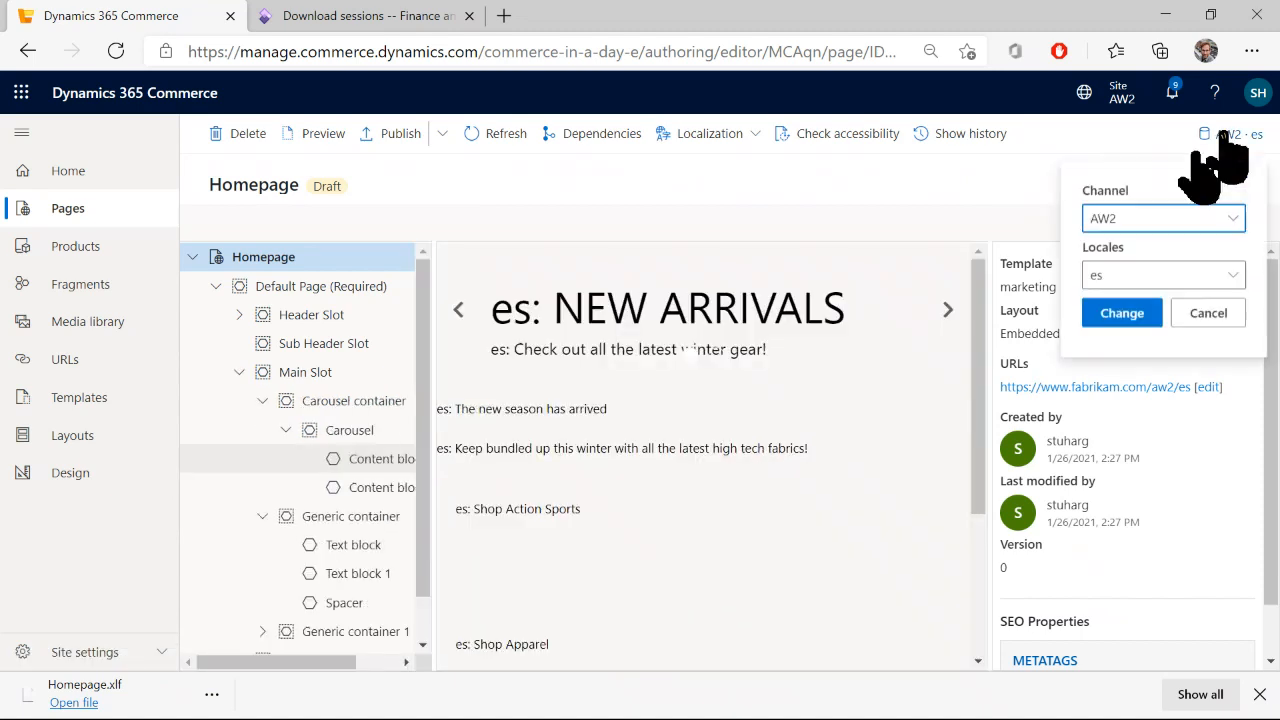
left_click(1155, 280)
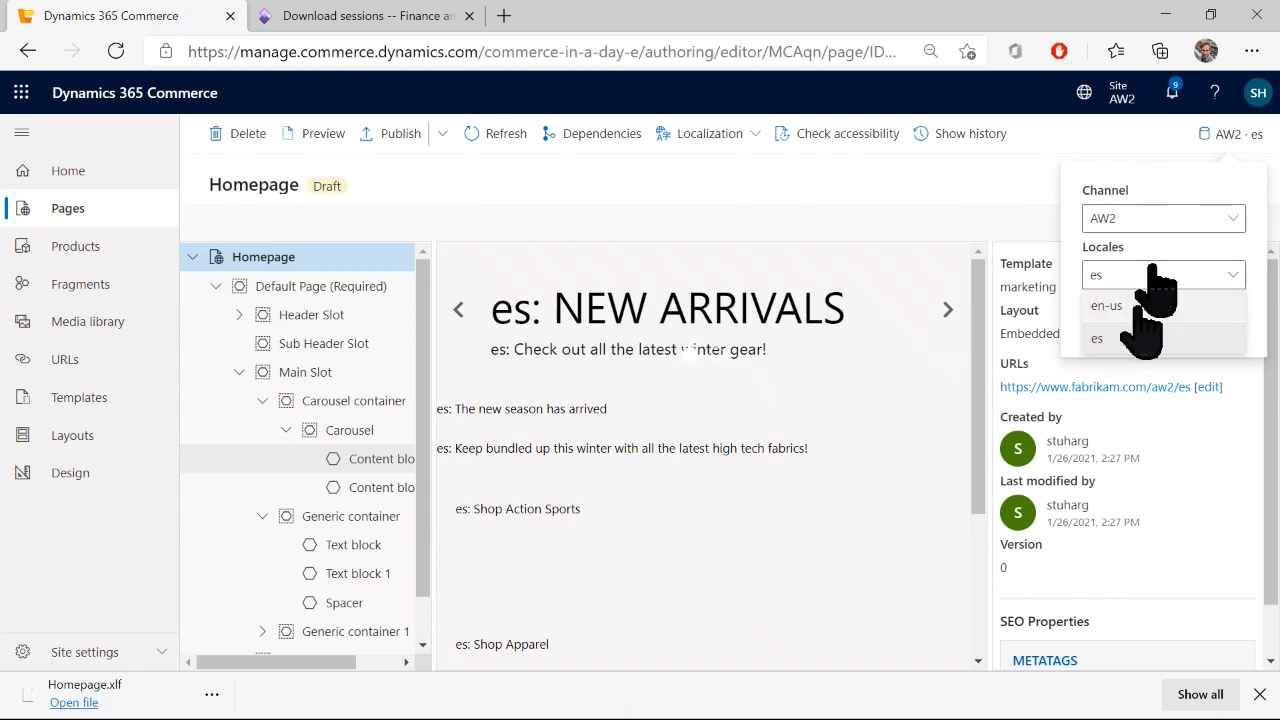
left_click(1150, 303)
left_click(1120, 318)
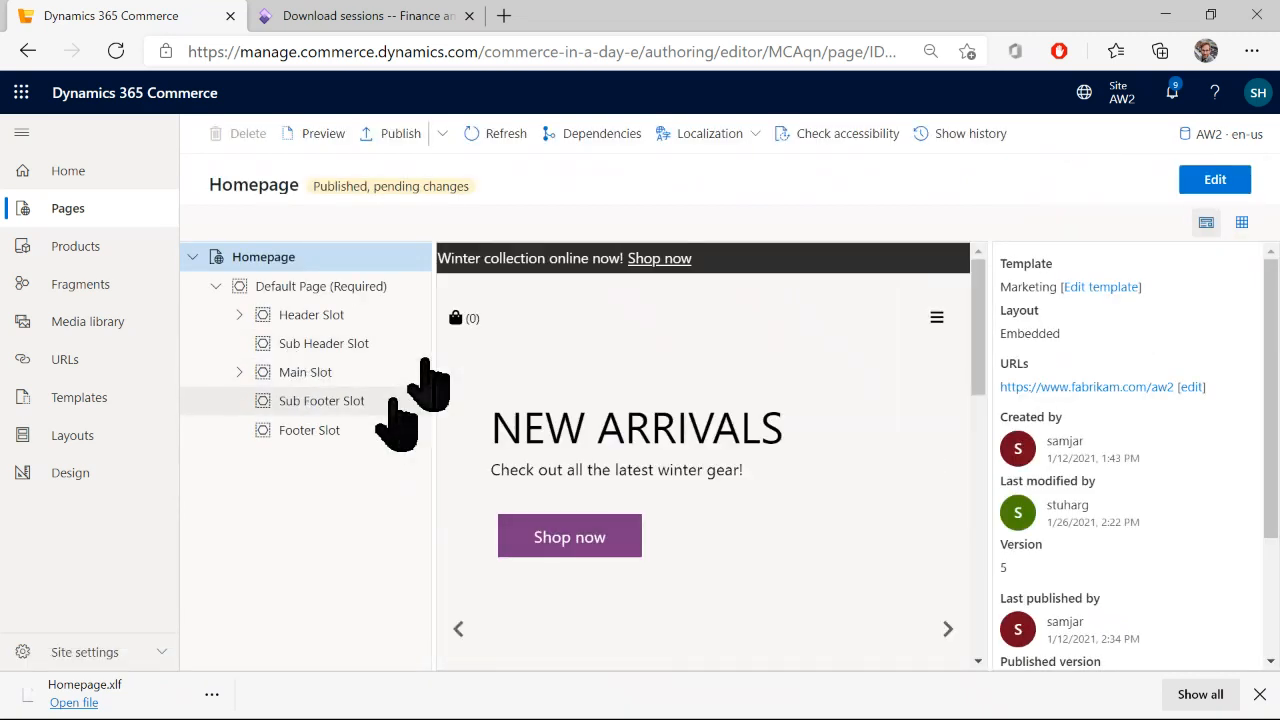
- Open the Header Slot's locked headercontainer fragment from the Homepage and export it as an XLIFF file
left_click(239, 314)
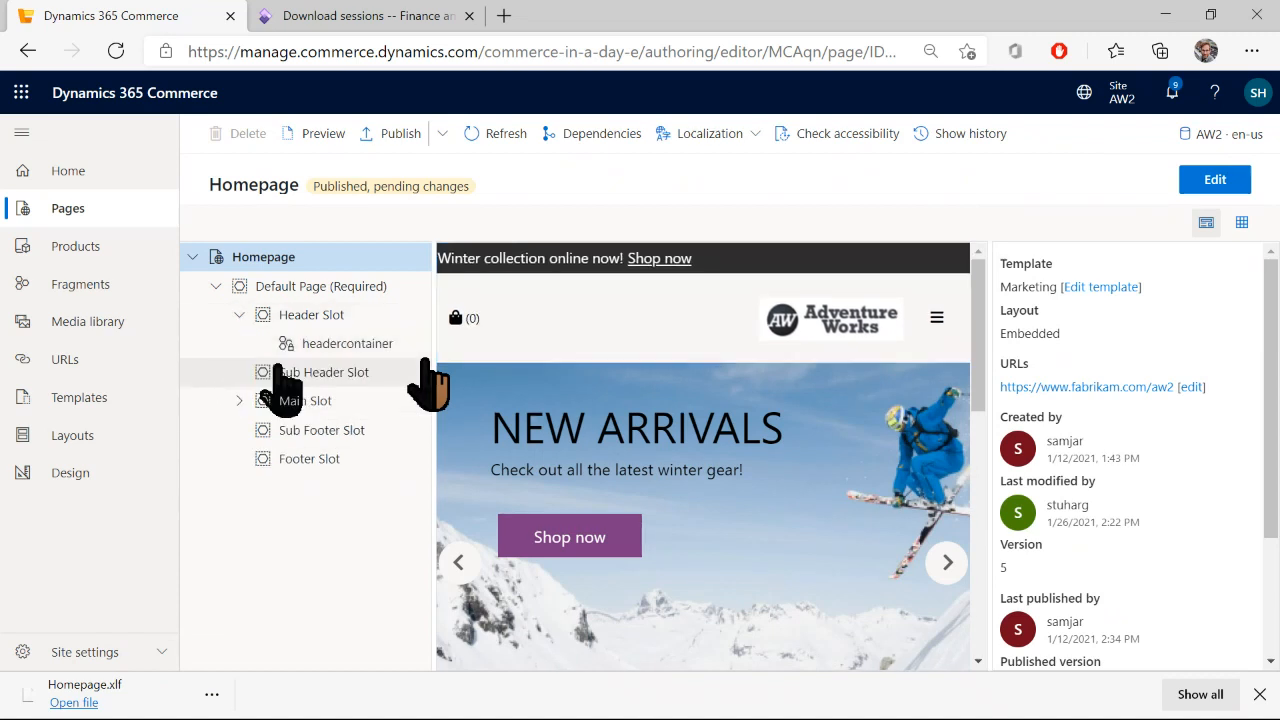
left_click(345, 343)
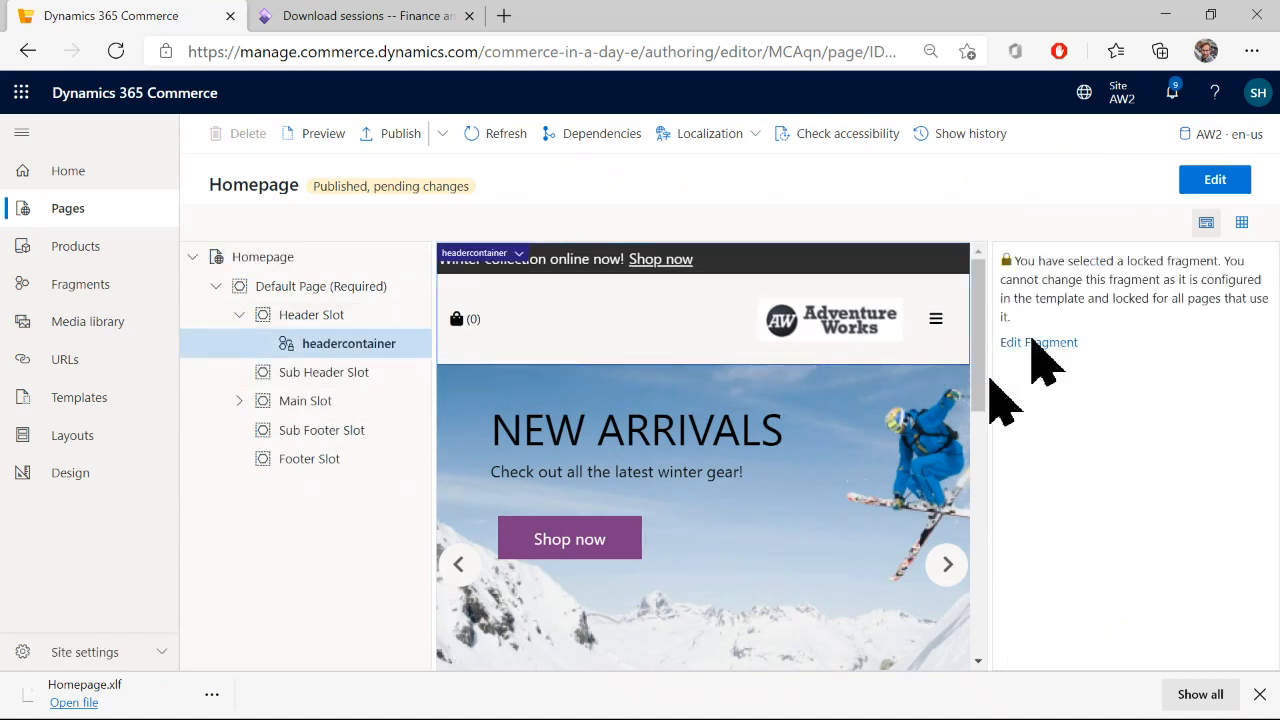
left_click(1035, 342)
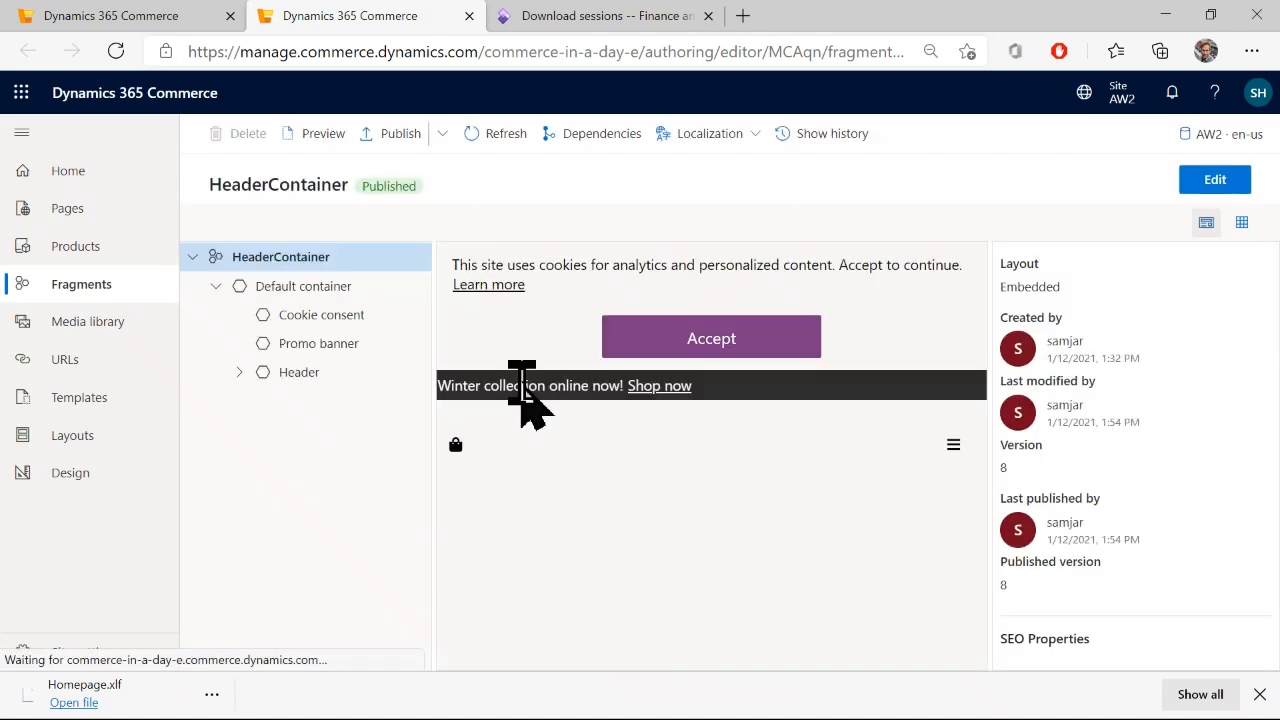
left_click(752, 140)
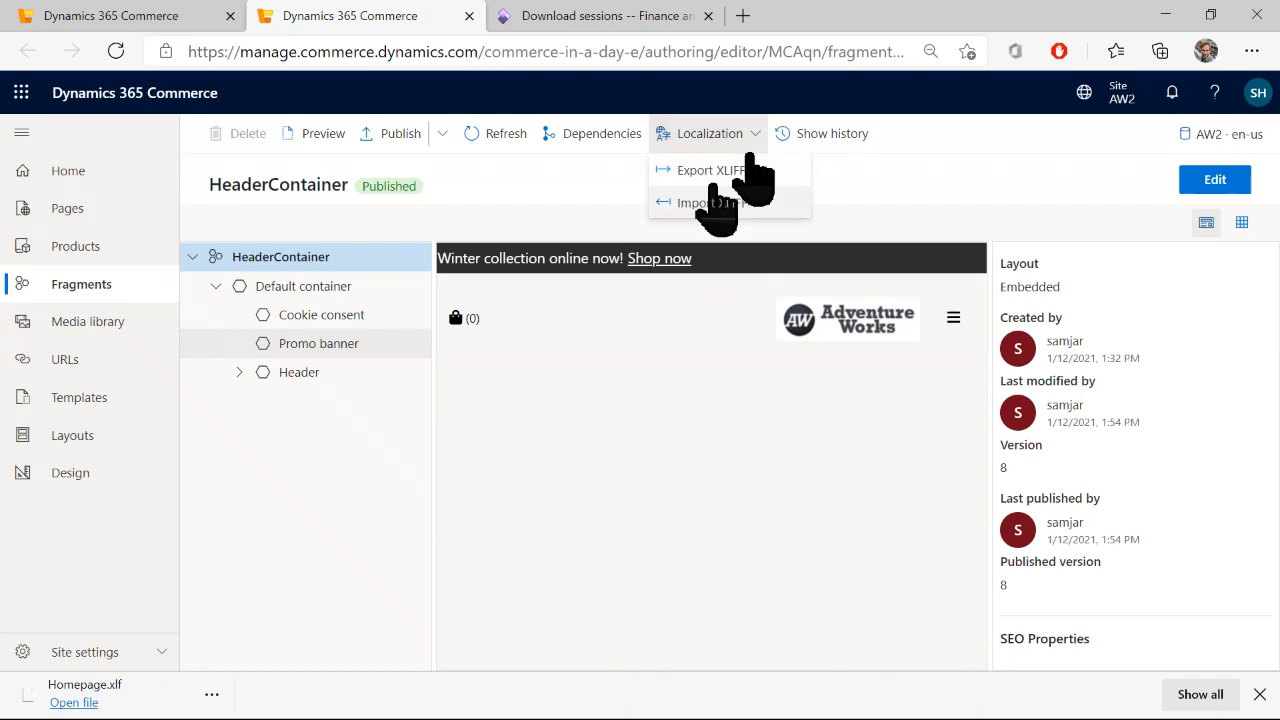
left_click(712, 170)
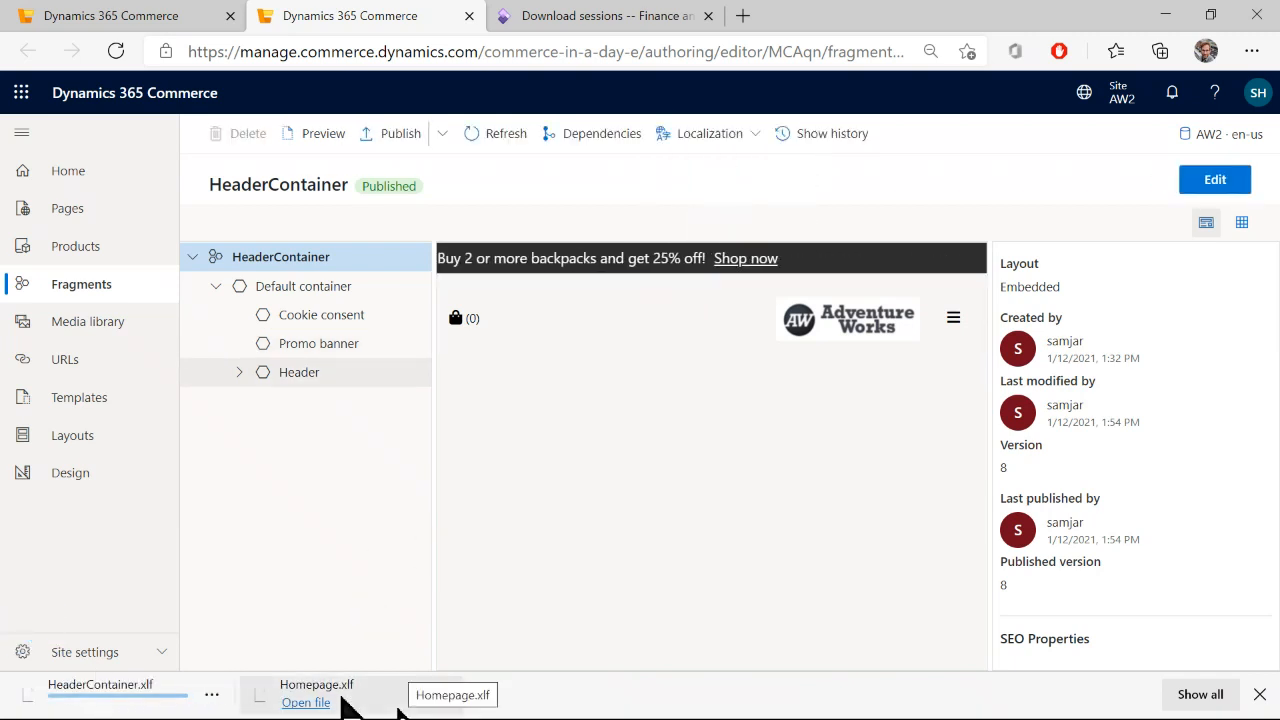
- Switch to the Downloads folder in File Explorer and select the exported HeaderContainer.xlf
key("alt+Tab")
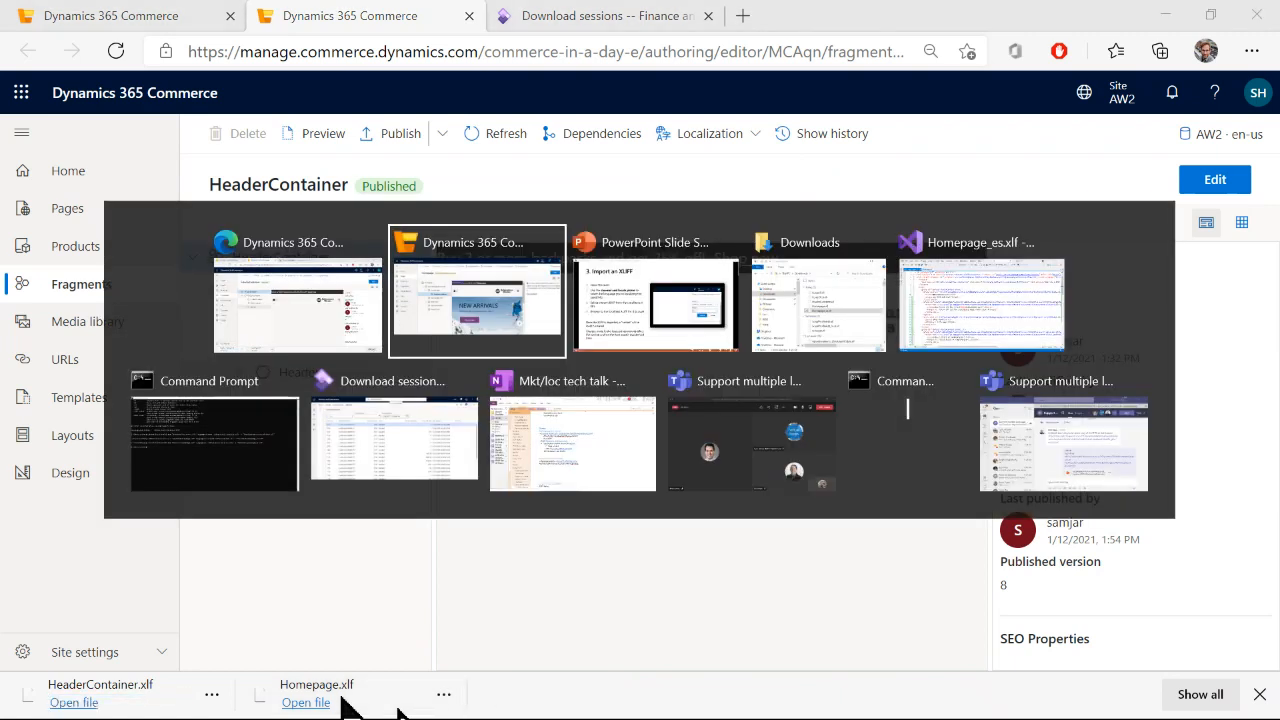
key("alt+Tab")
key("alt+Tab")
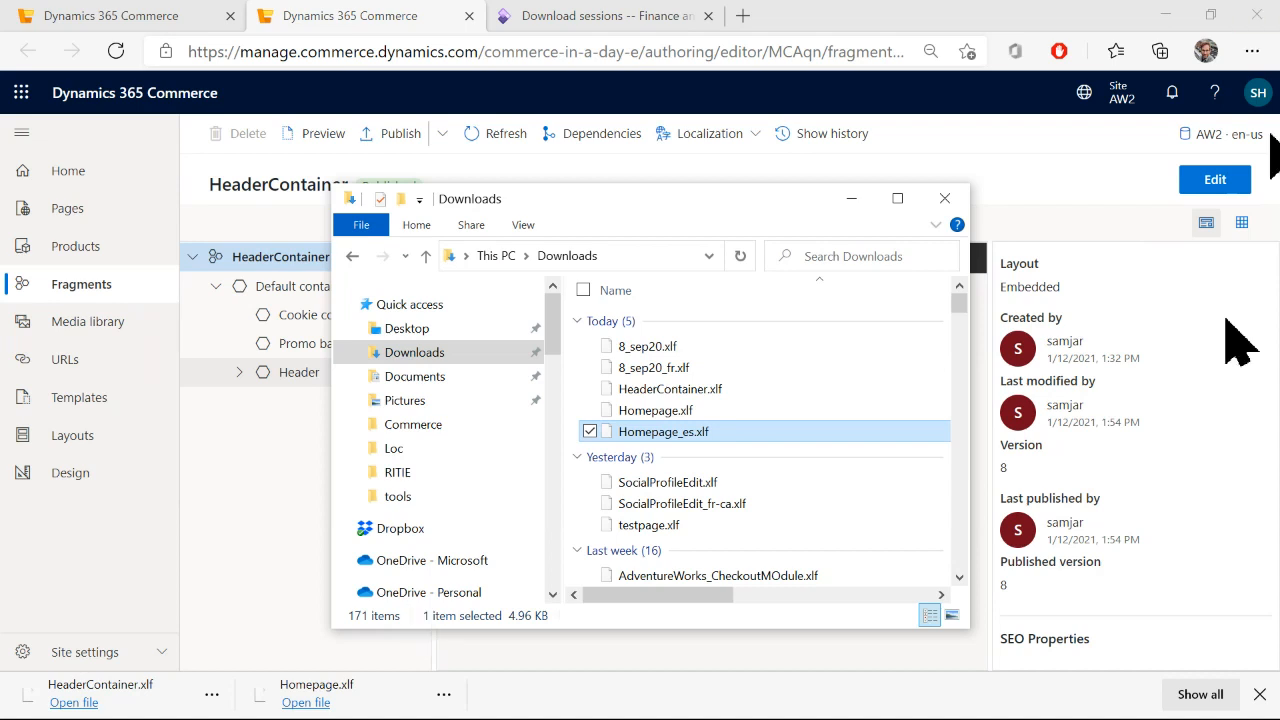
left_click(680, 390)
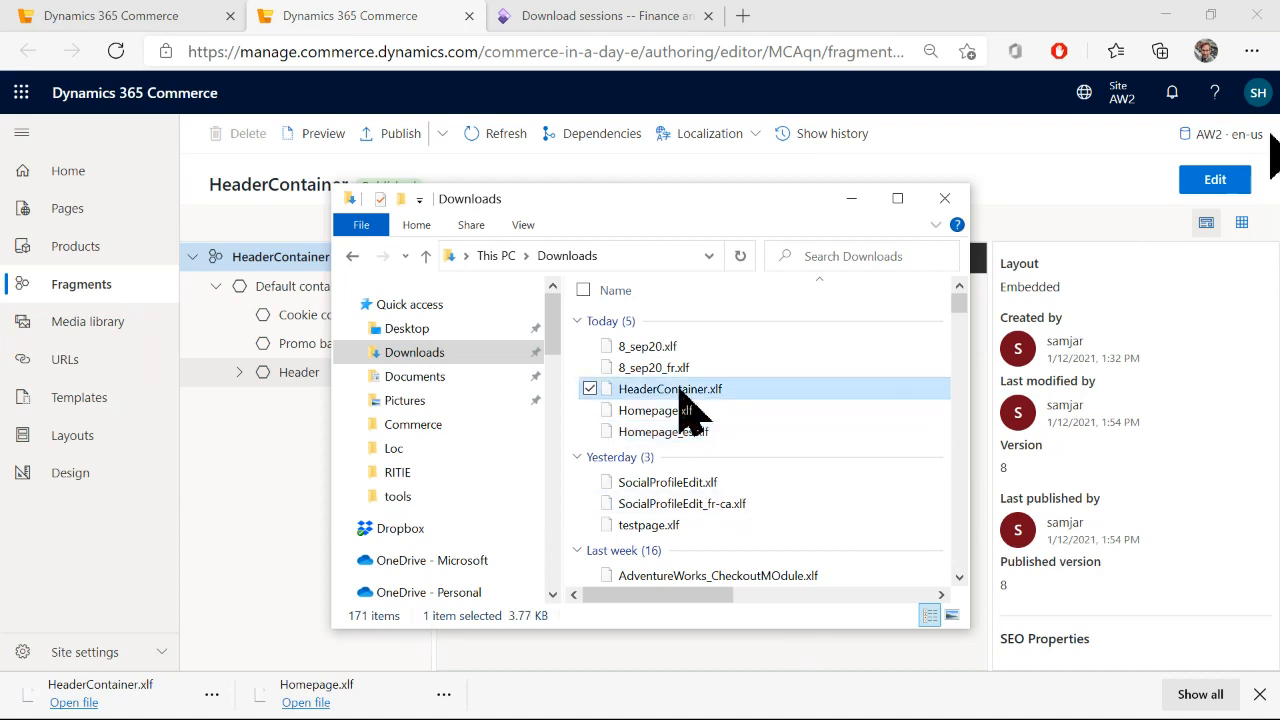
- In Command Prompt, run nxslt2.exe on HeaderContainer.xlf with language=es and localize.xslt, writing the output to Downloads\HeaderContainer_es.xlf
key("alt+Tab")
key("alt+Tab")
key("alt+Tab")
key("alt+Tab")
key("alt+Tab")
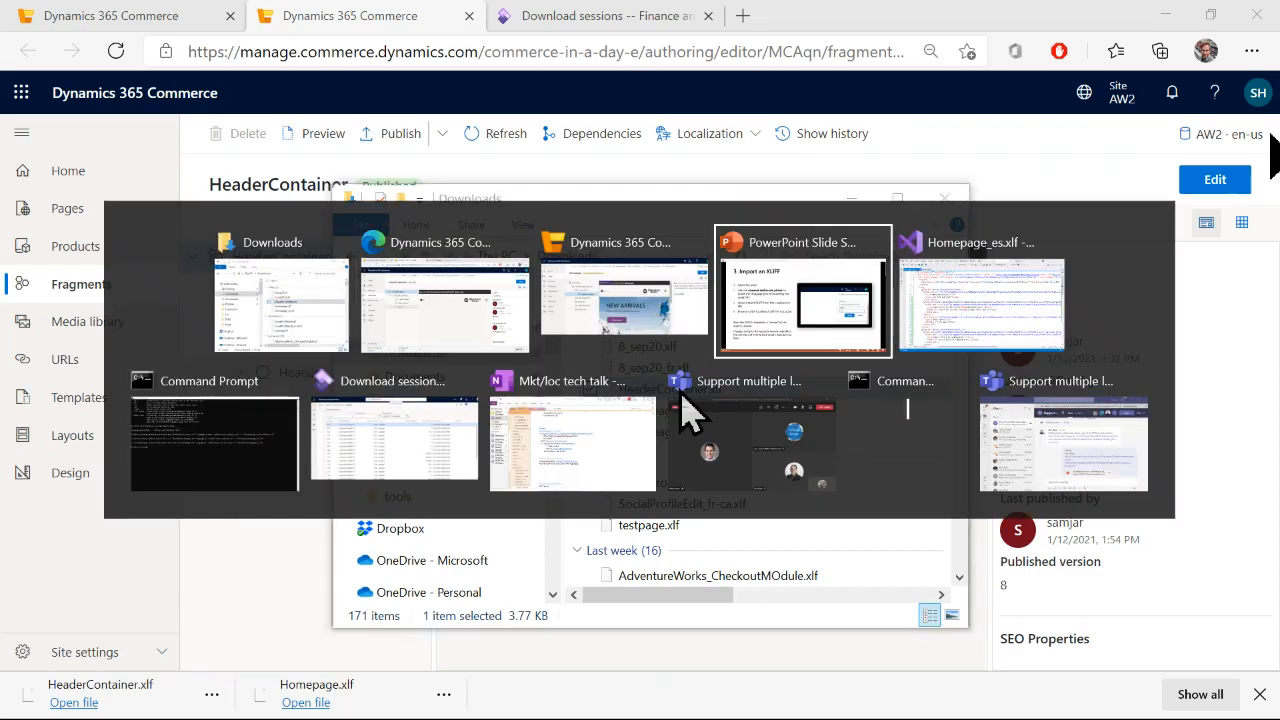
key("Up")
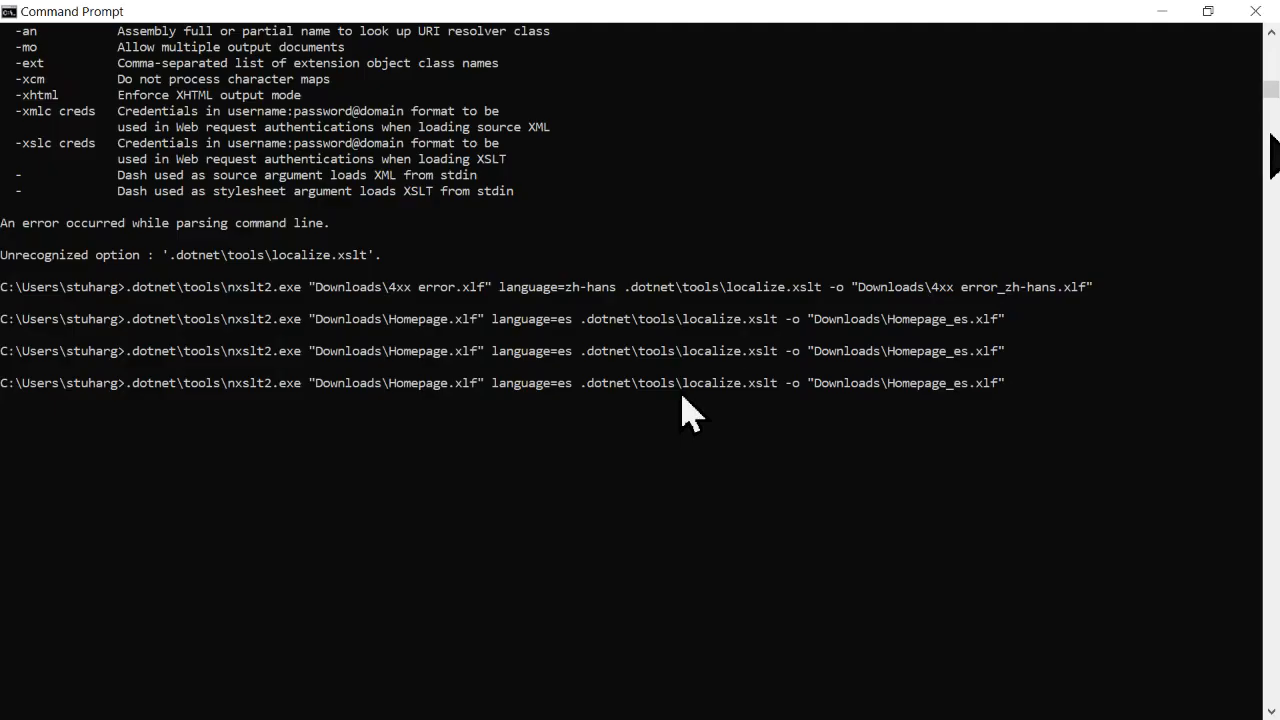
key("Up")
key("Up")
key("Up")
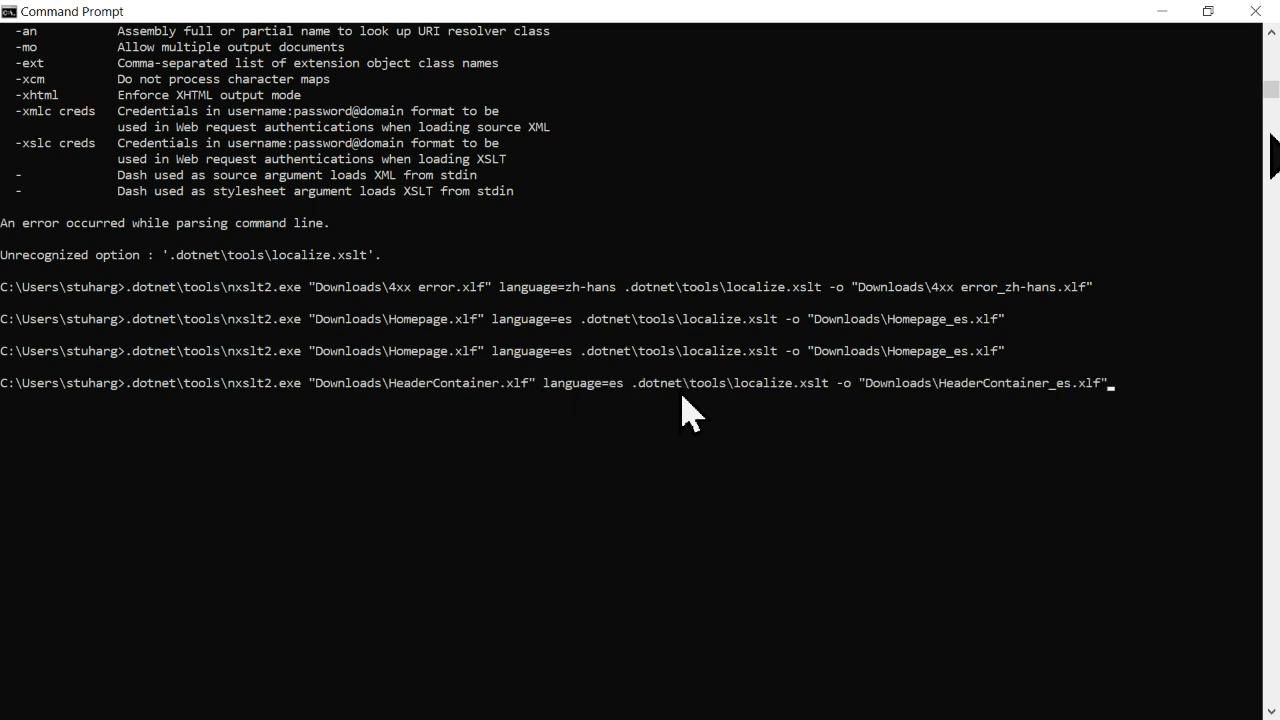
key("Return")
- Locate HeaderContainer_es.xlf in the Downloads folder and open it in Visual Studio
key("alt+Tab")
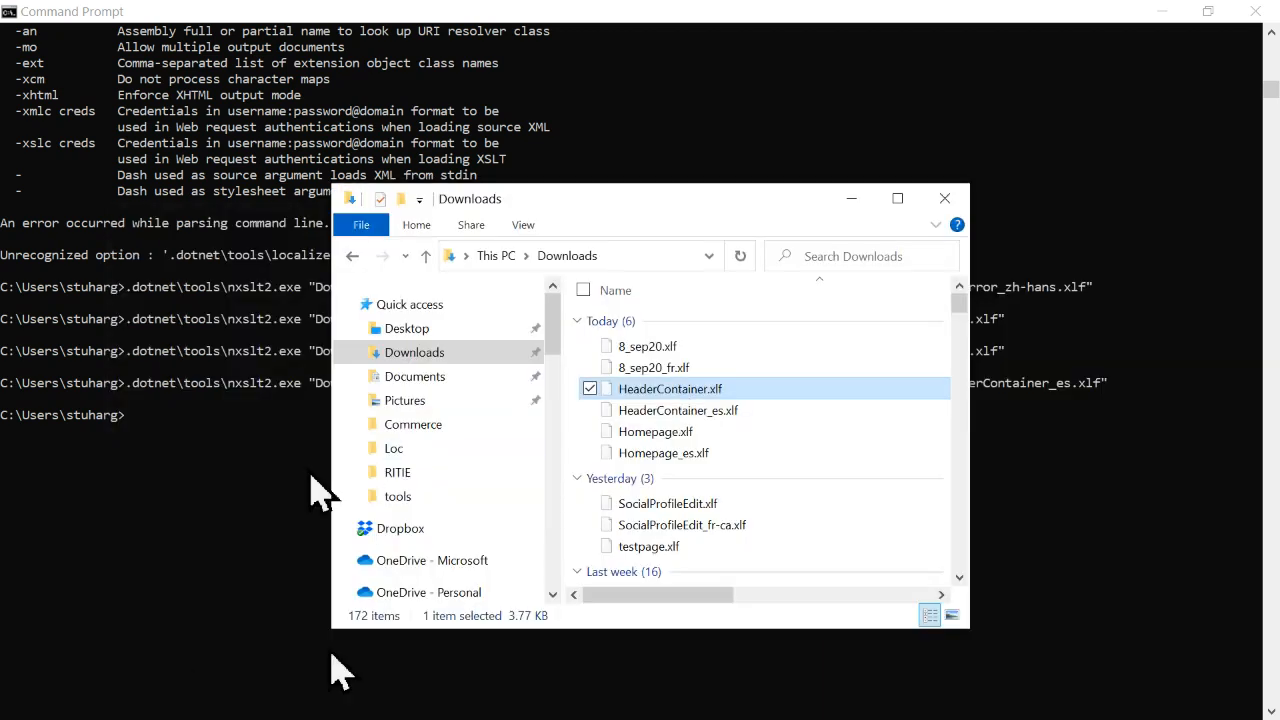
left_click(662, 456)
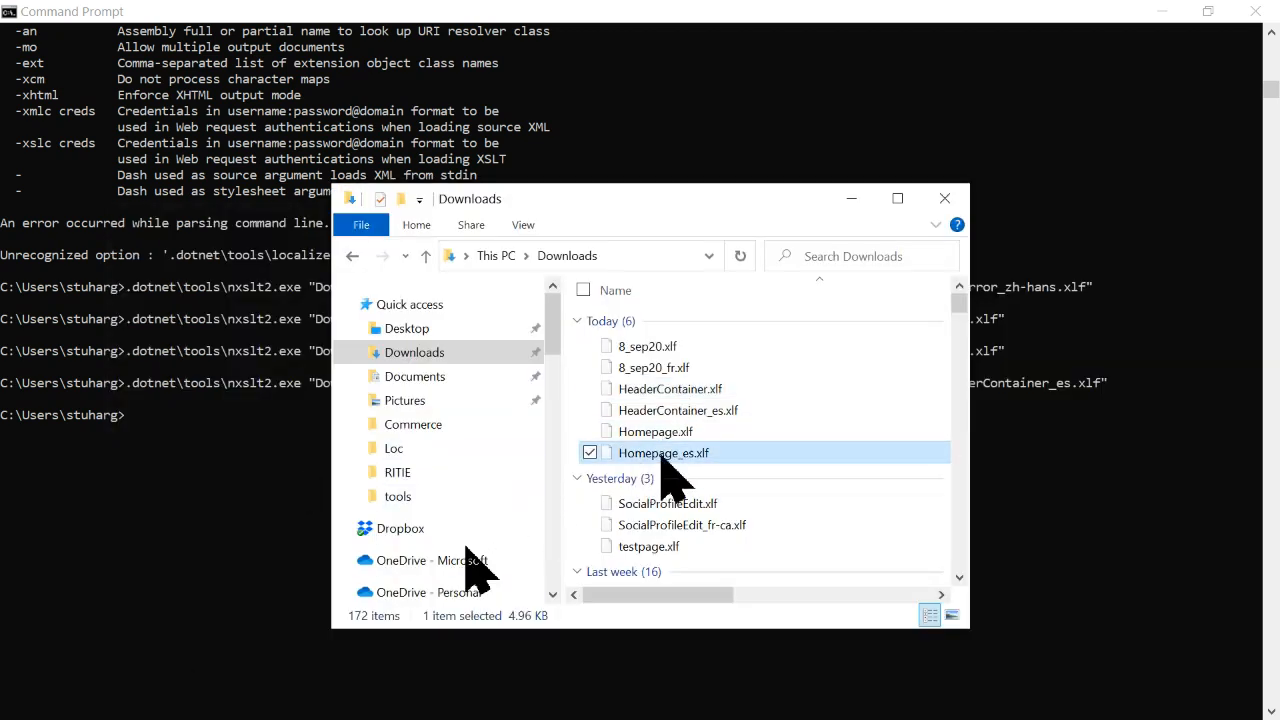
key("alt+Tab")
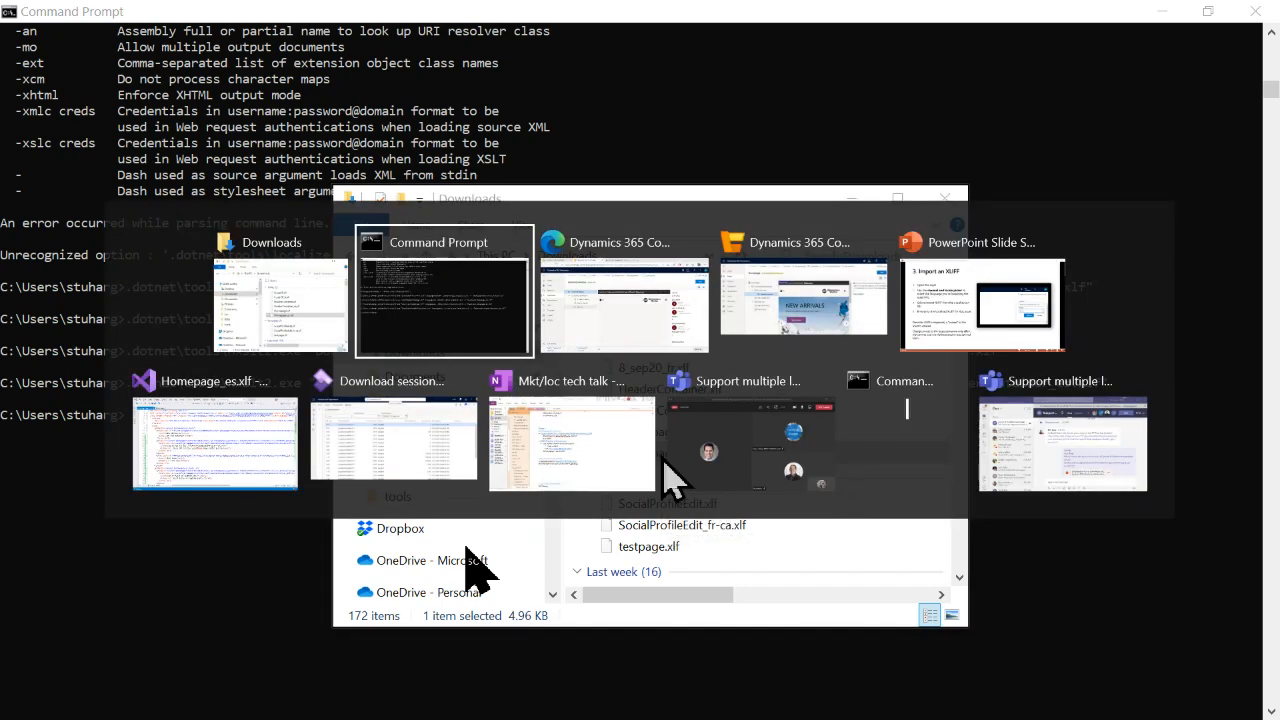
key("alt+Tab")
key("alt+Tab")
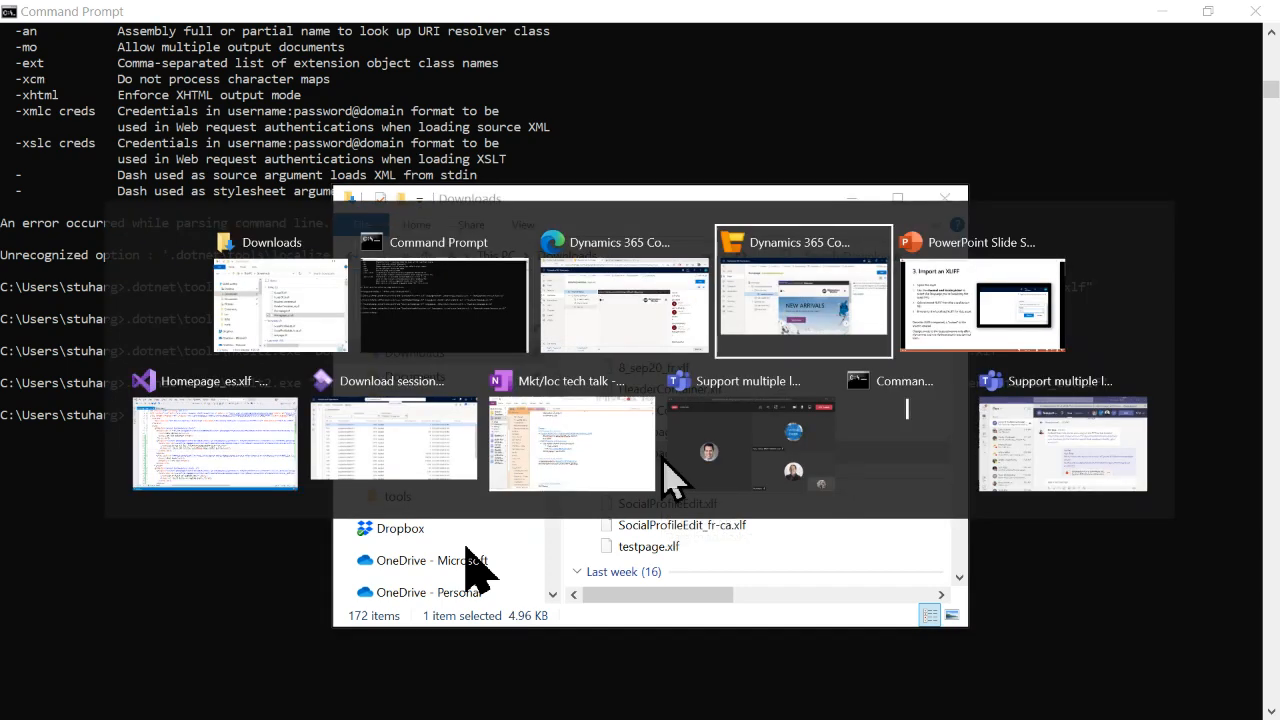
key("alt+Tab")
key("alt+Tab")
left_click_drag(660, 455, 235, 450)
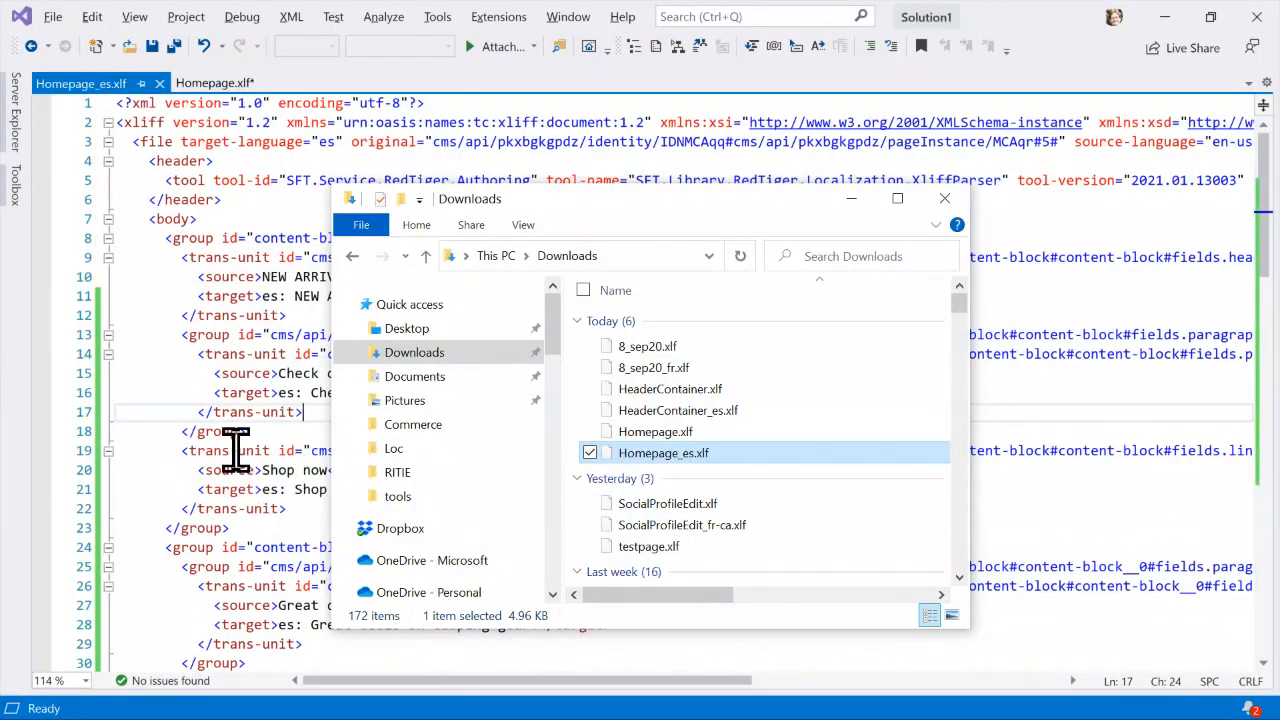
left_click_drag(665, 453, 257, 434)
left_click(272, 431)
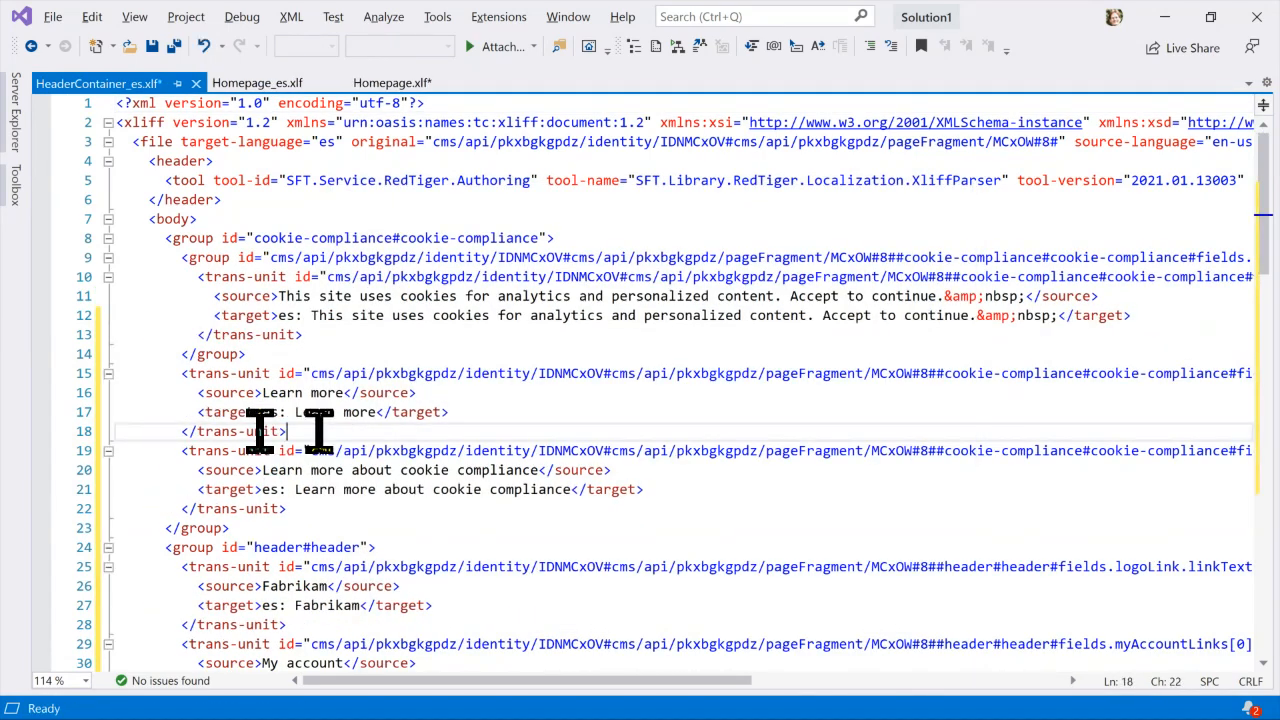
- Examine the target-language attribute and the target elements of the cookie-compliance trans-units in HeaderContainer_es.xlf
left_click_drag(181, 146, 335, 148)
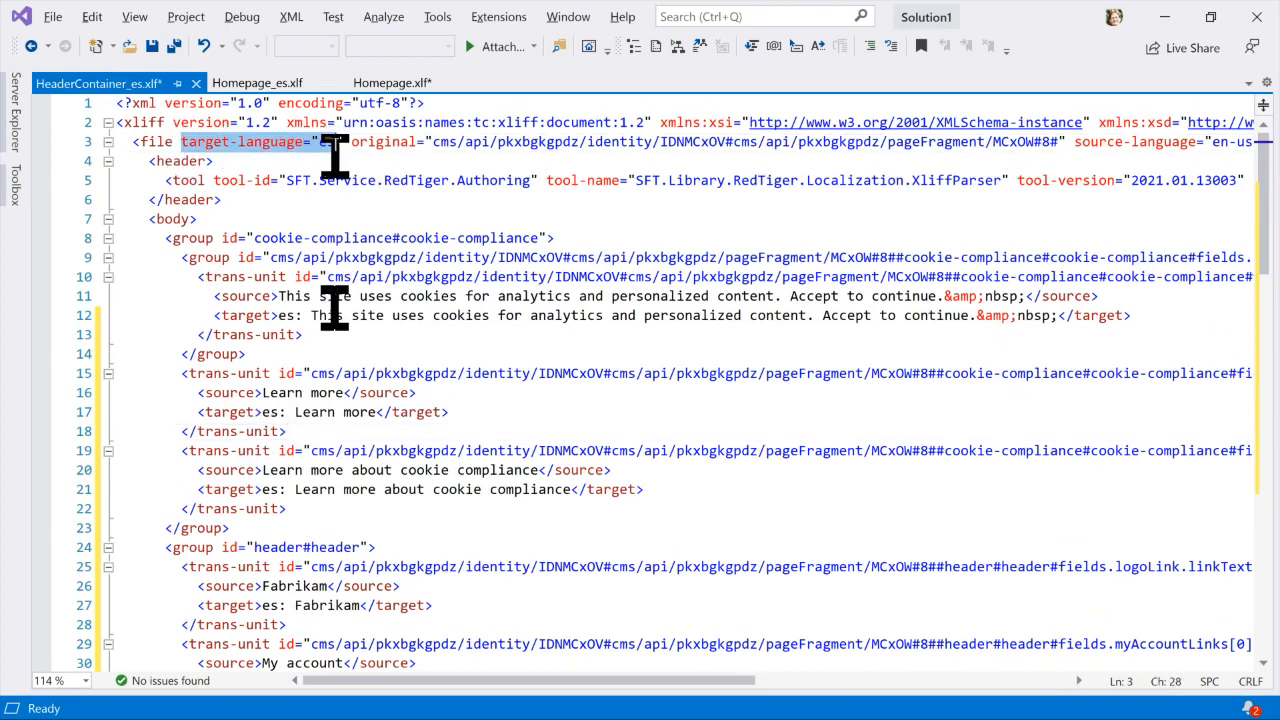
left_click(335, 315)
left_click(80, 315)
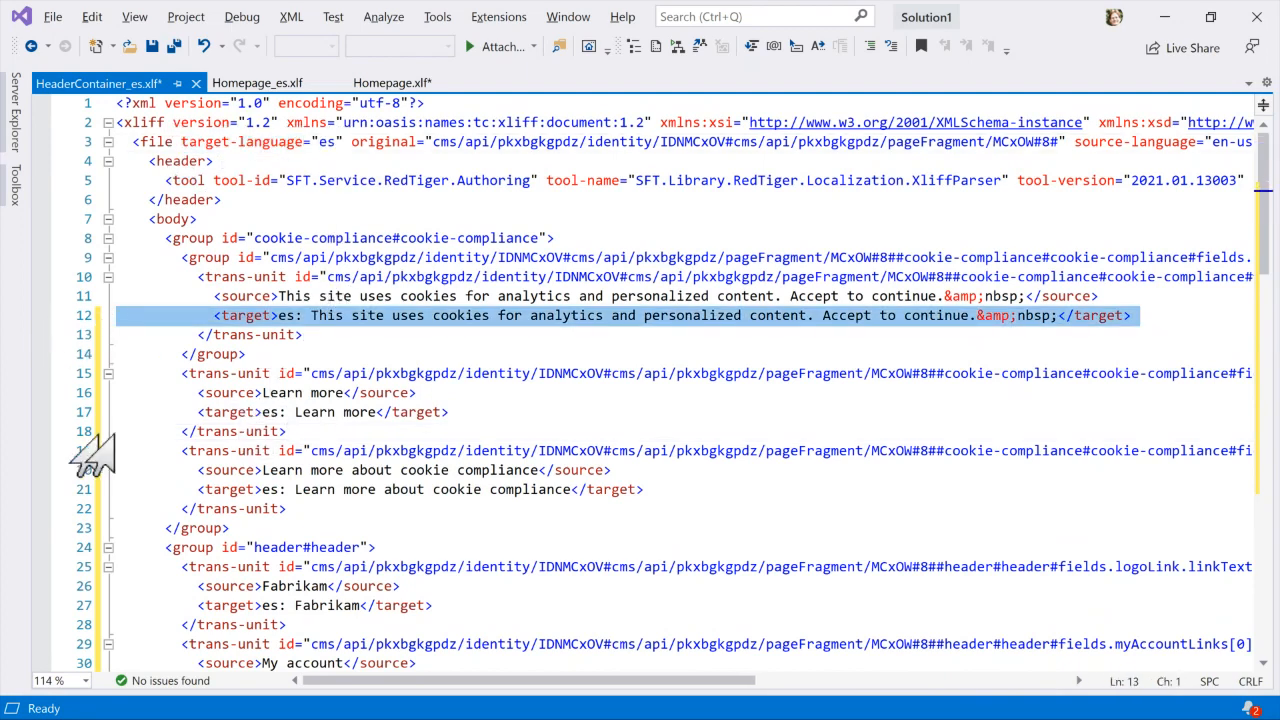
left_click(82, 489)
left_click(291, 508)
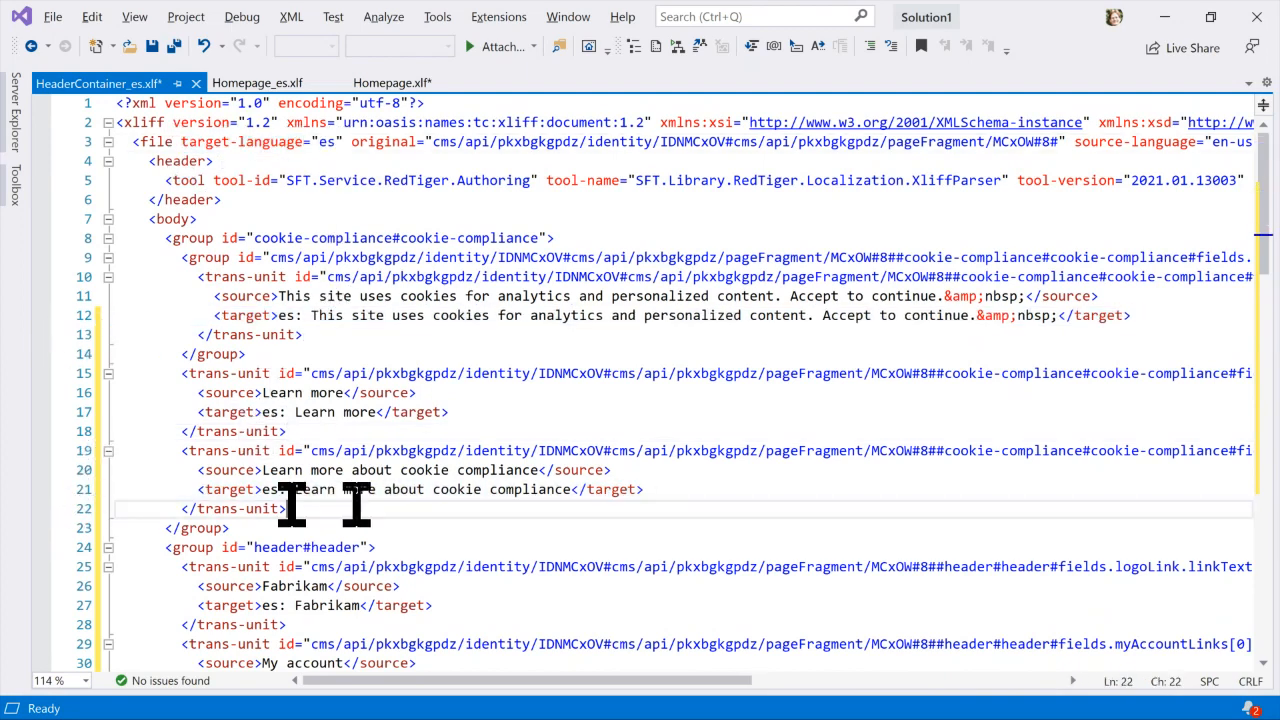
- Save HeaderContainer_es.xlf and switch to the Dynamics 365 Commerce site builder in the browser
scroll(357, 505, "down", 4)
scroll(354, 494, "up", 4)
key("ctrl+s")
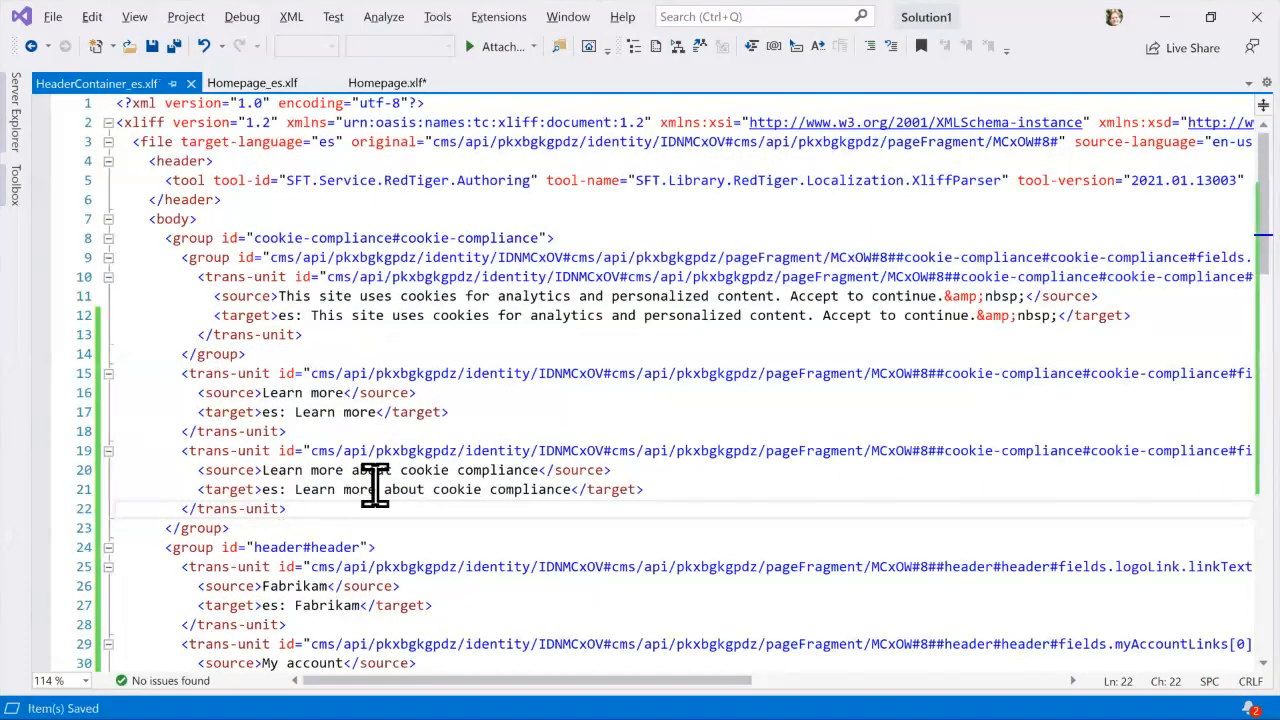
key("alt+Tab")
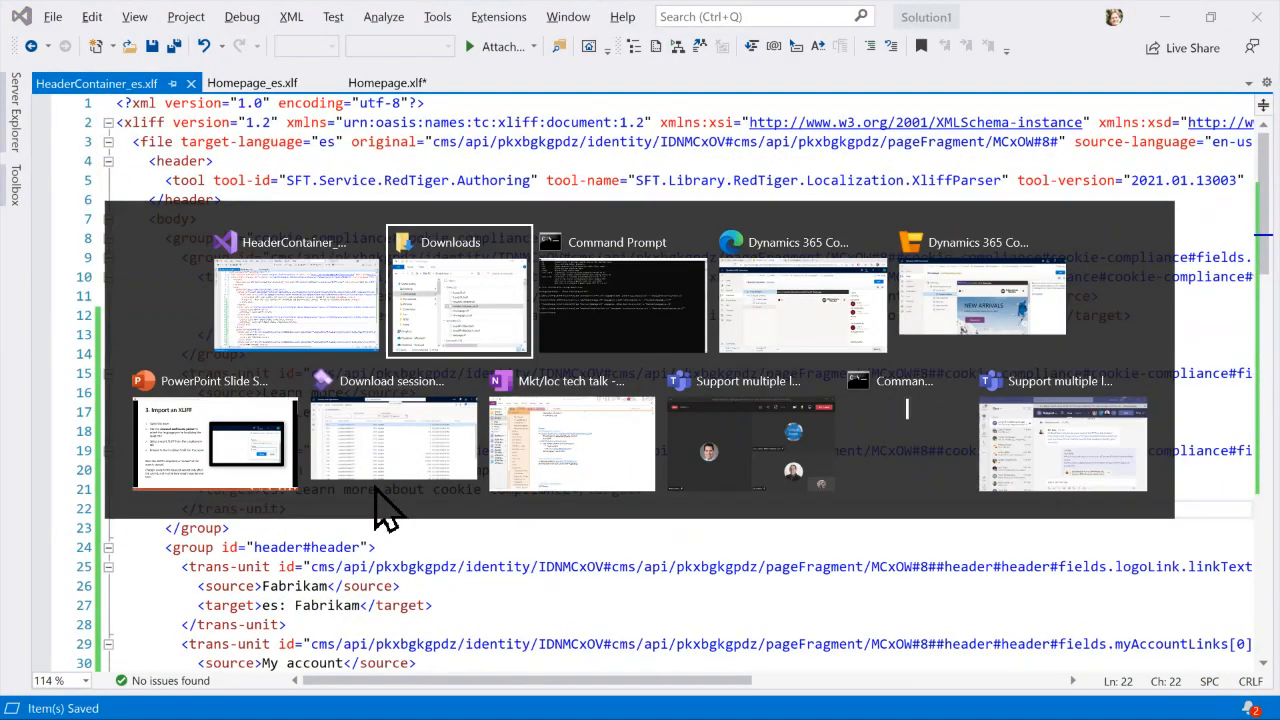
key("Tab")
key("Tab")
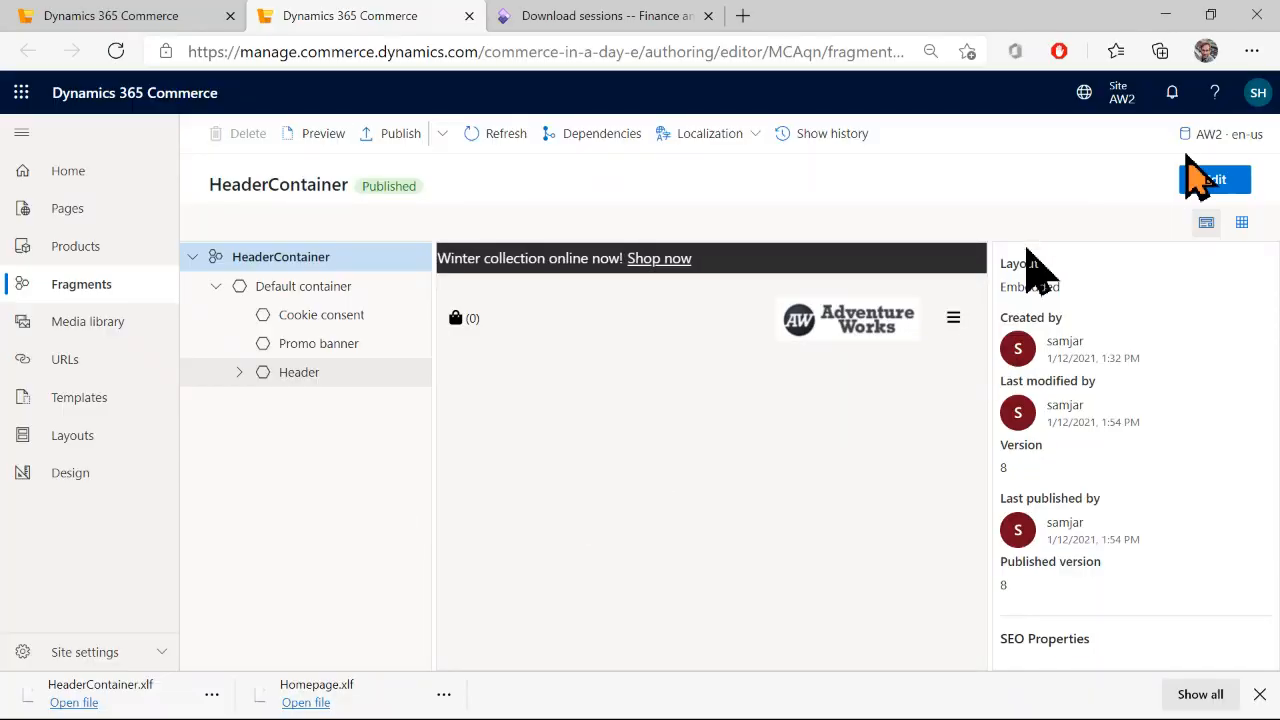
- Switch the HeaderContainer fragment's locale to es on the AW2 channel
left_click(1215, 179)
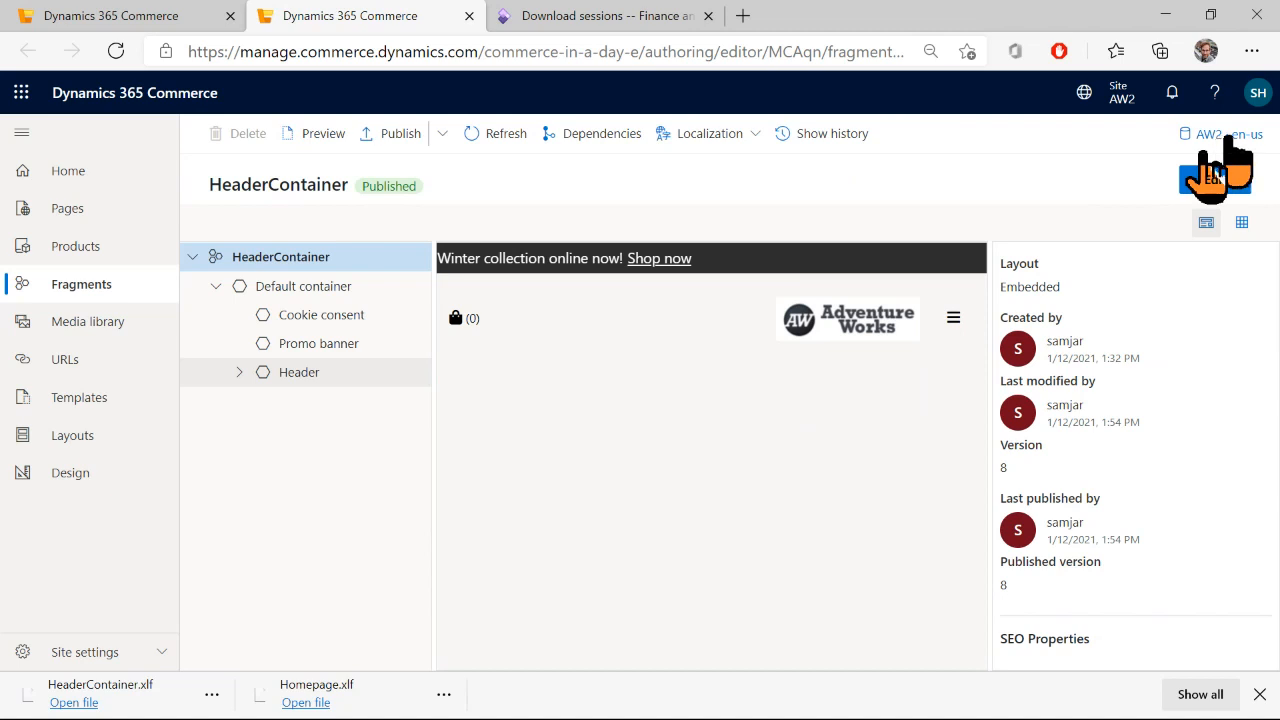
left_click(1230, 137)
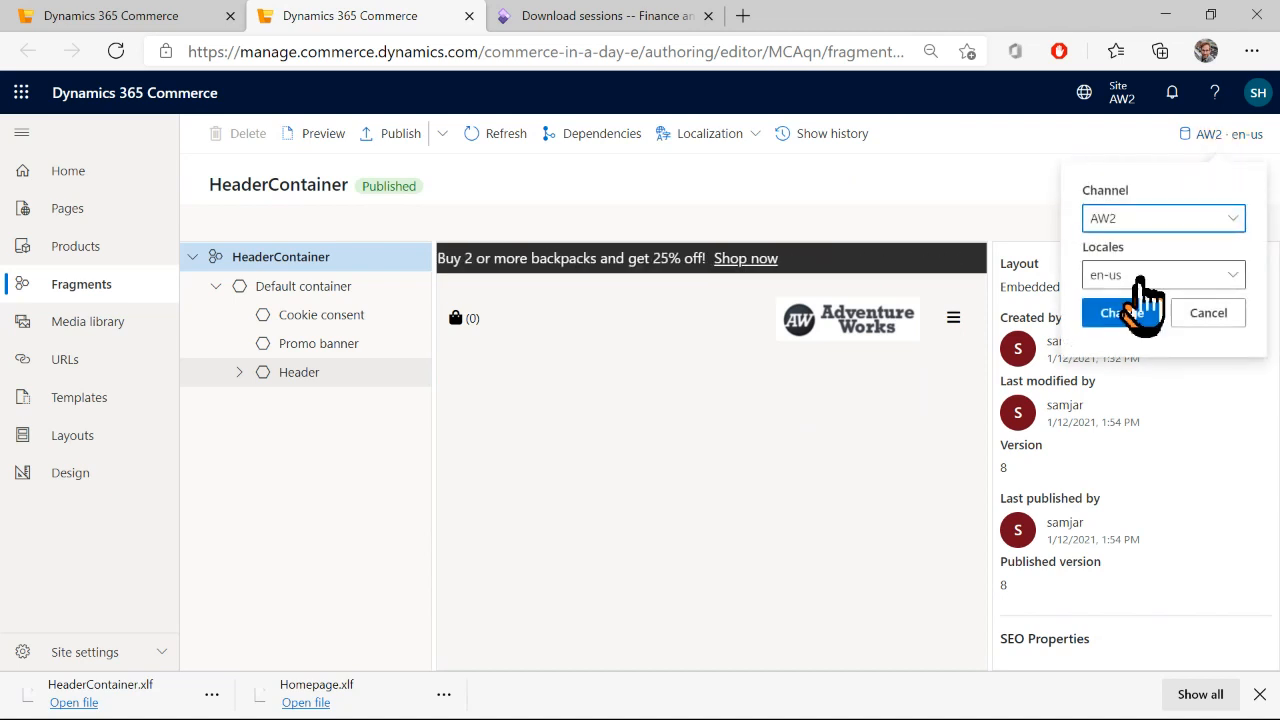
left_click(1140, 282)
left_click(1104, 339)
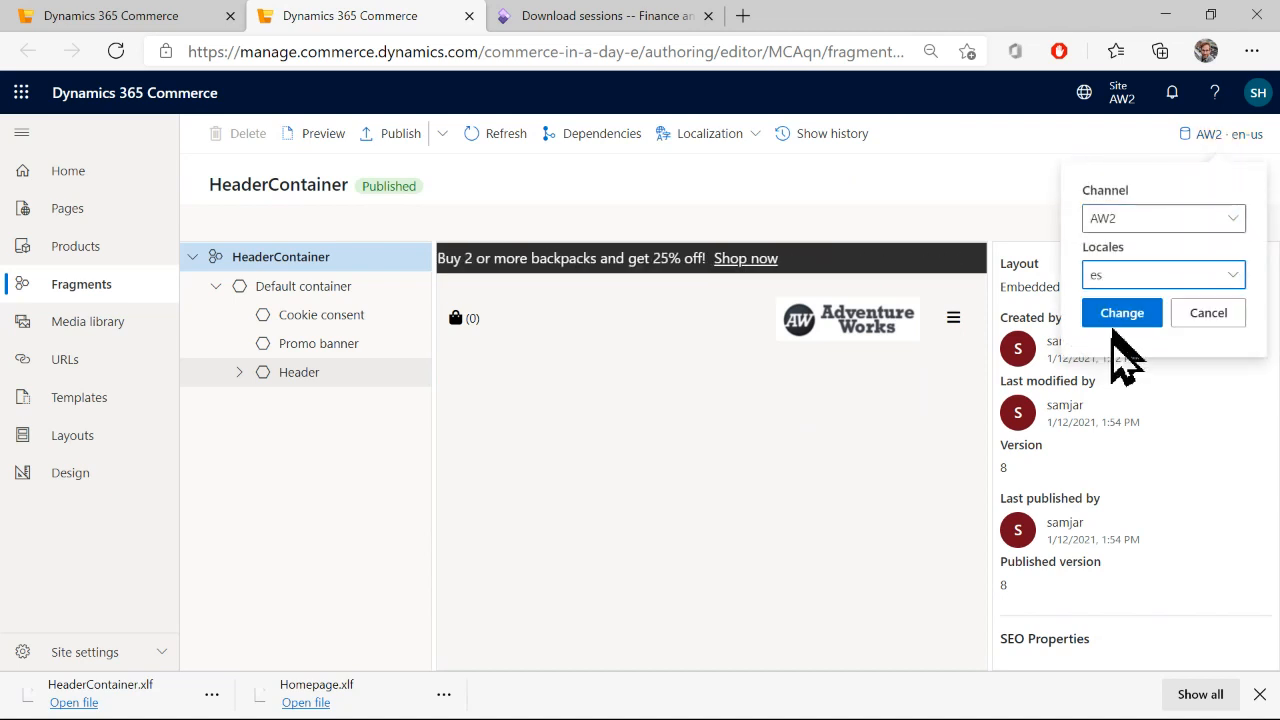
left_click(1120, 320)
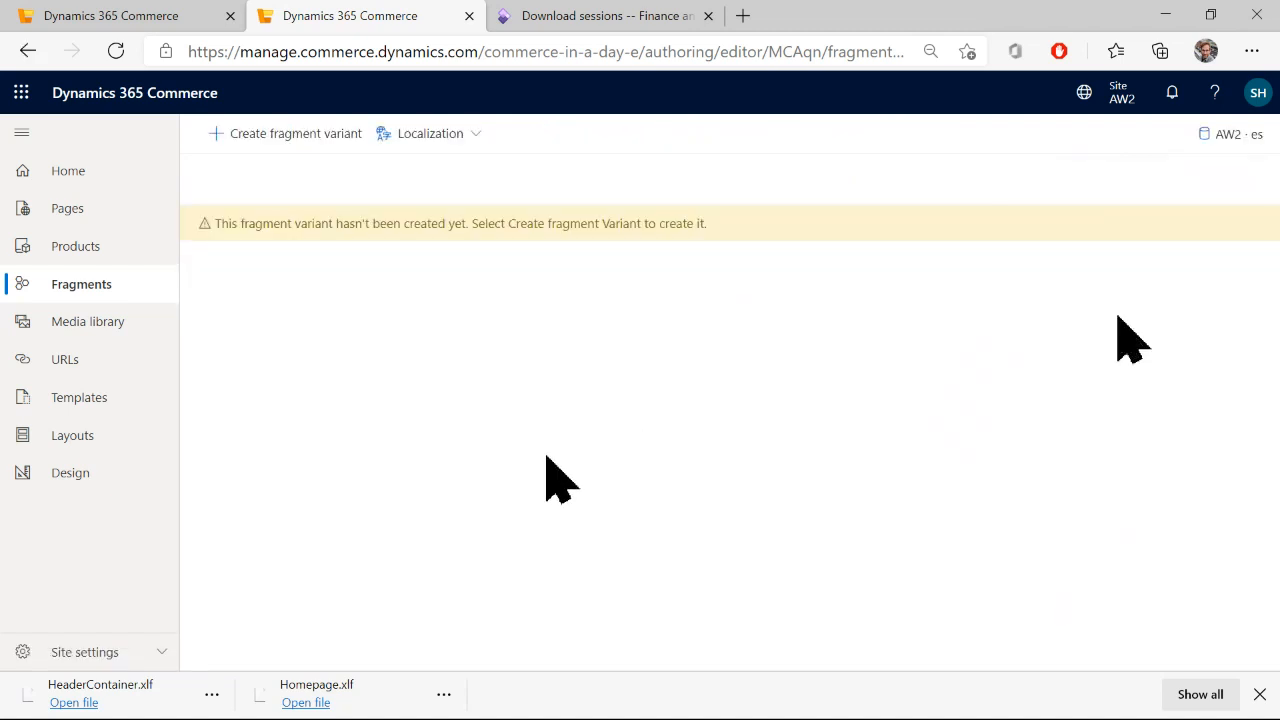
- Create the es variant of the HeaderContainer fragment and finish editing it
left_click(290, 135)
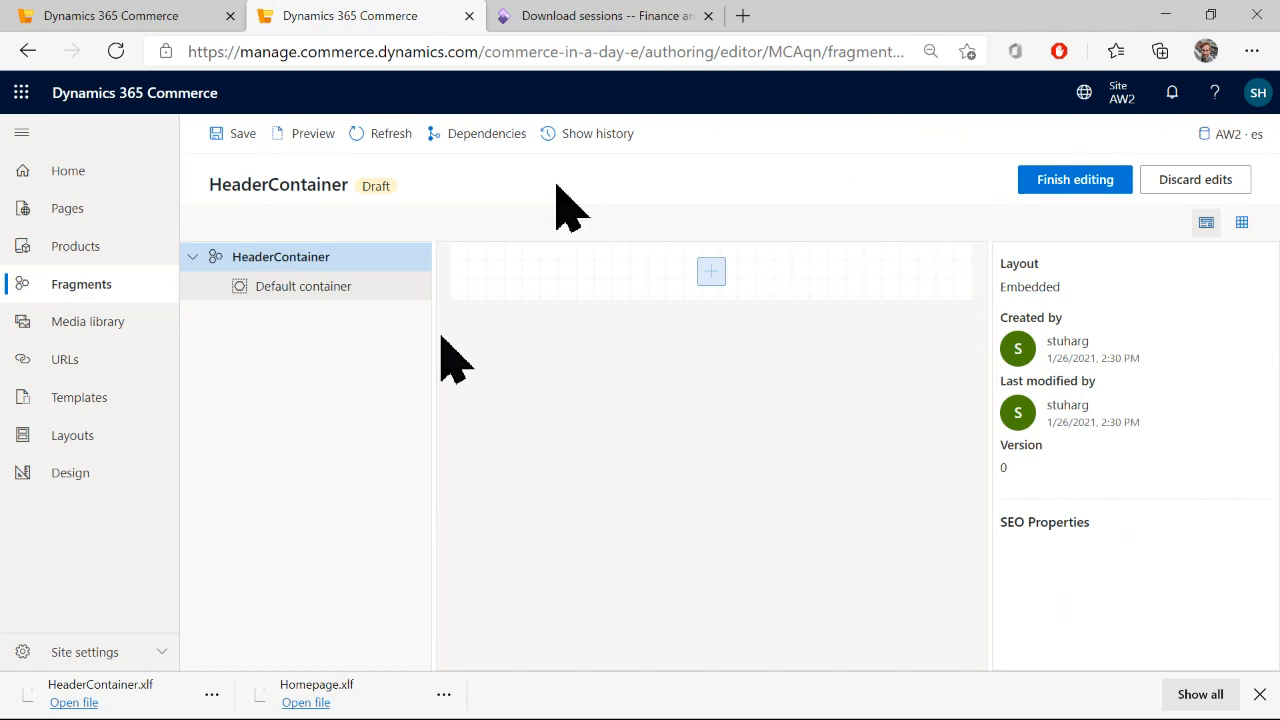
left_click(1075, 184)
left_click(655, 437)
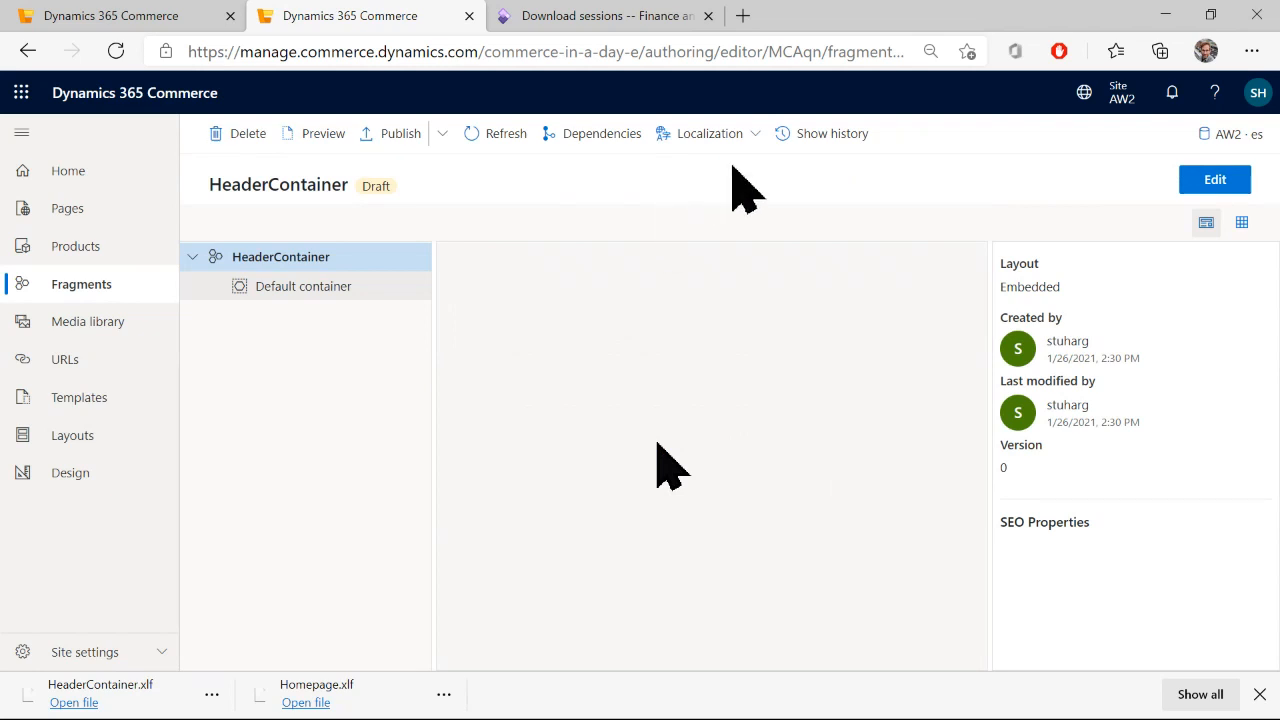
- Import HeaderContainer_es.xlf from Downloads as the XLIFF for the HeaderContainer fragment's es variant
left_click(756, 143)
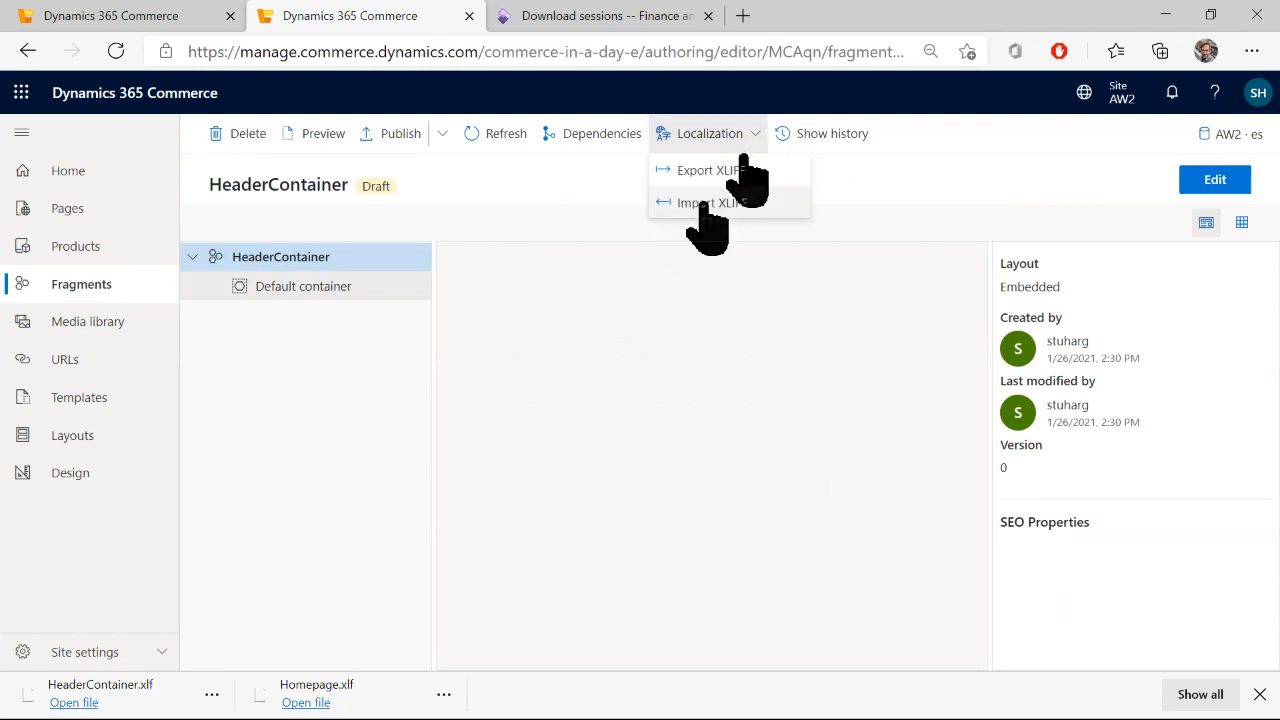
left_click(705, 202)
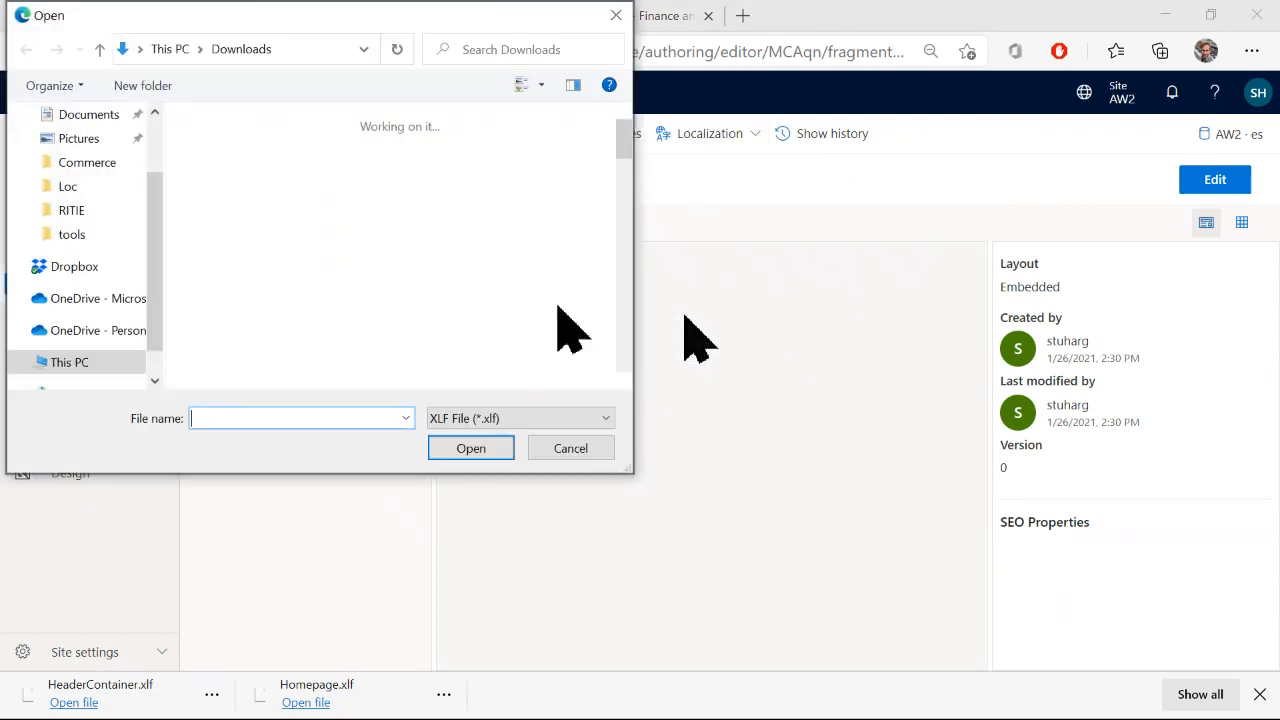
left_click(224, 175)
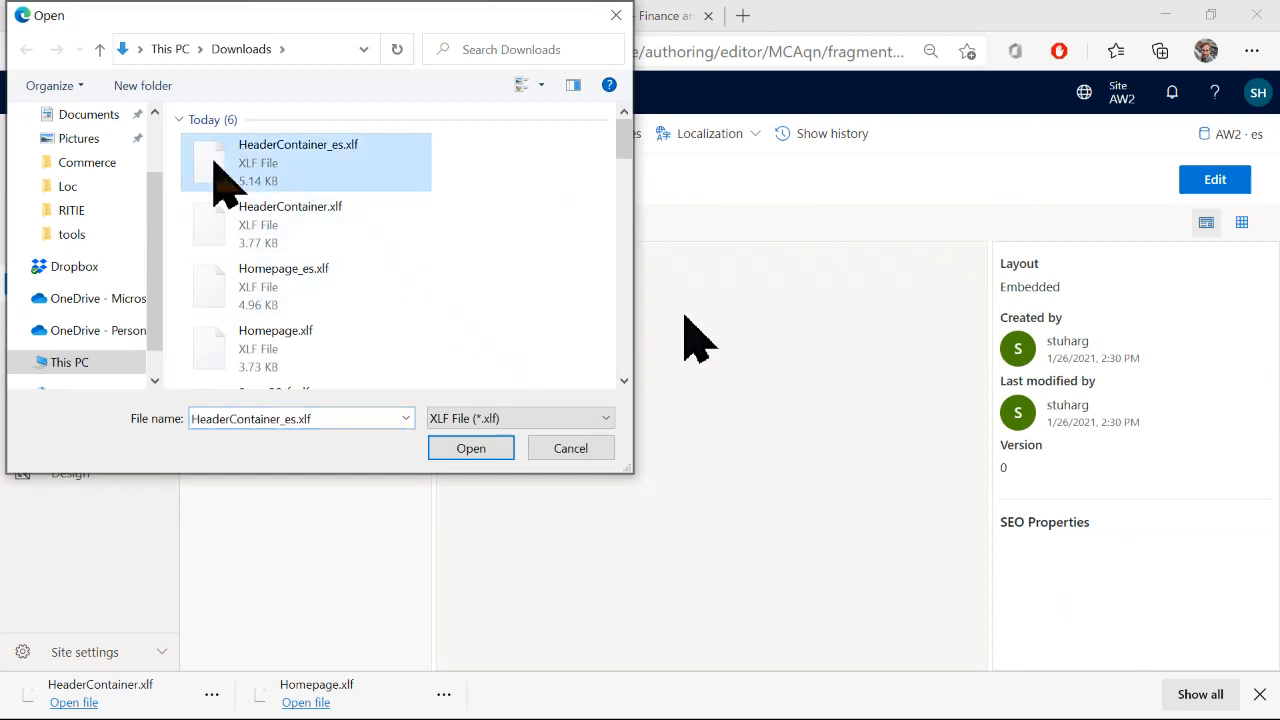
left_click(470, 448)
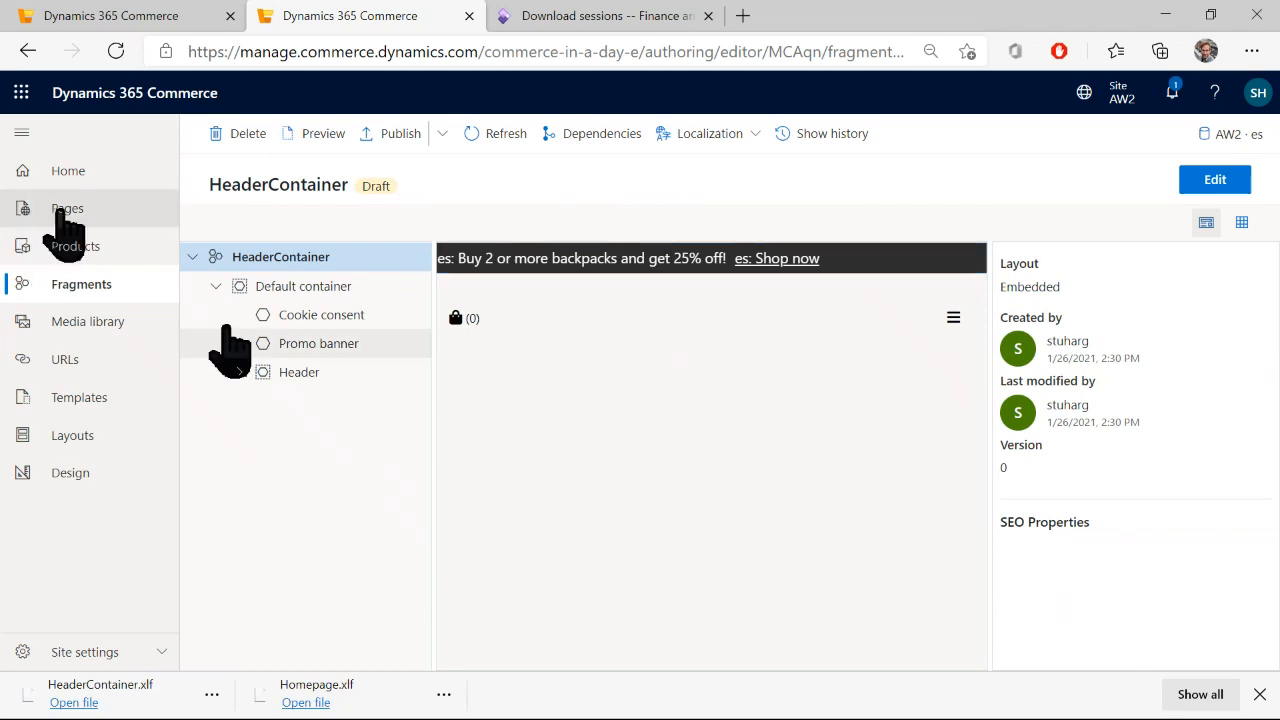
- Open the es variant of the Homepage from the site's pages and inspect the header content in its preview
left_click(70, 212)
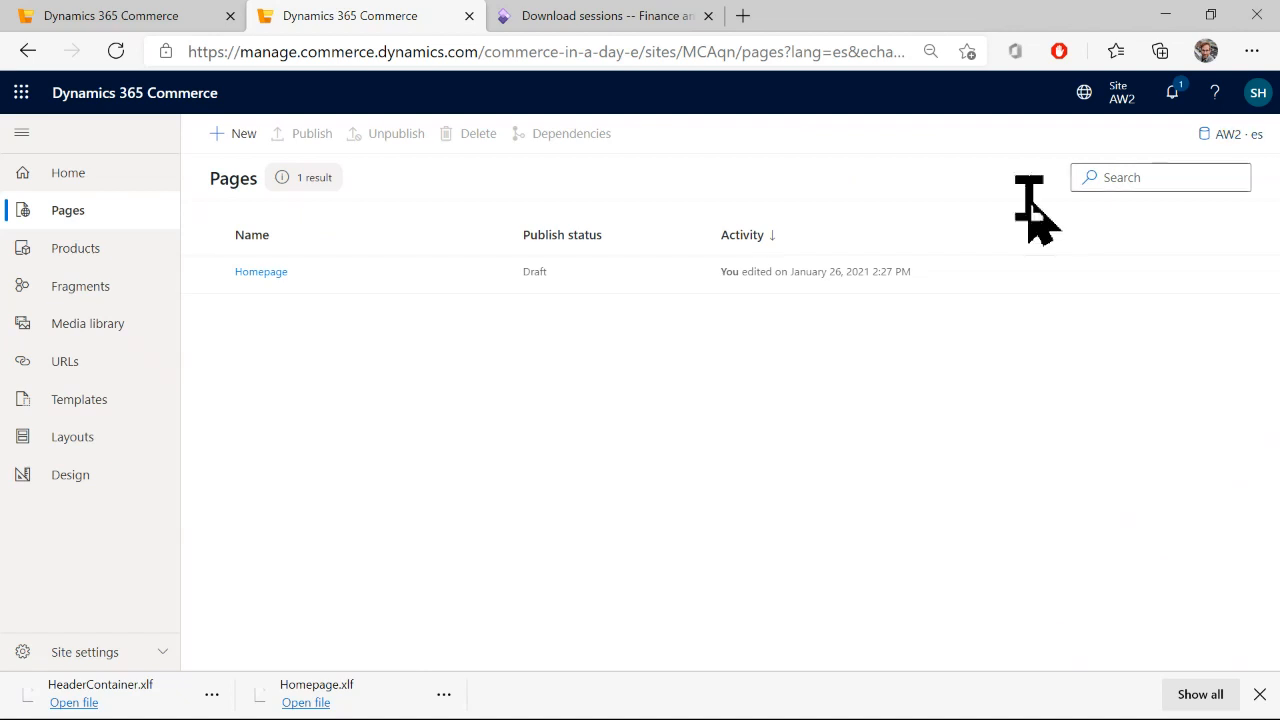
left_click(260, 273)
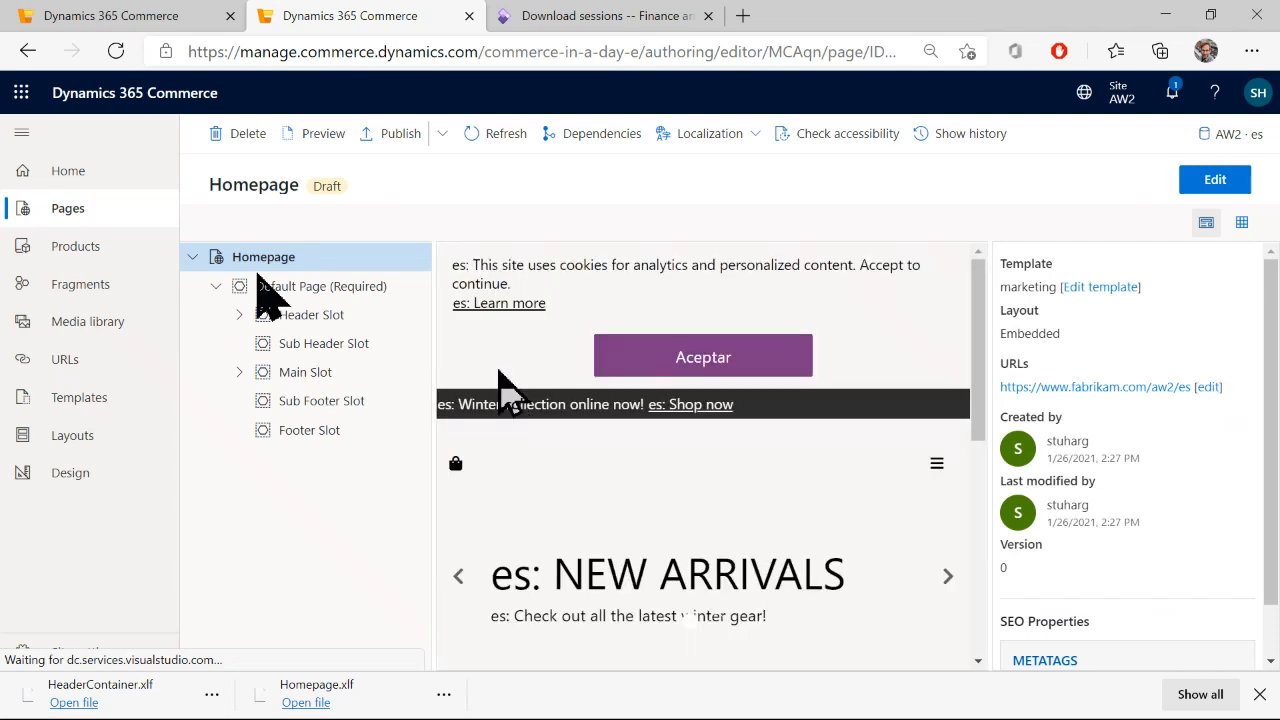
left_click(503, 407)
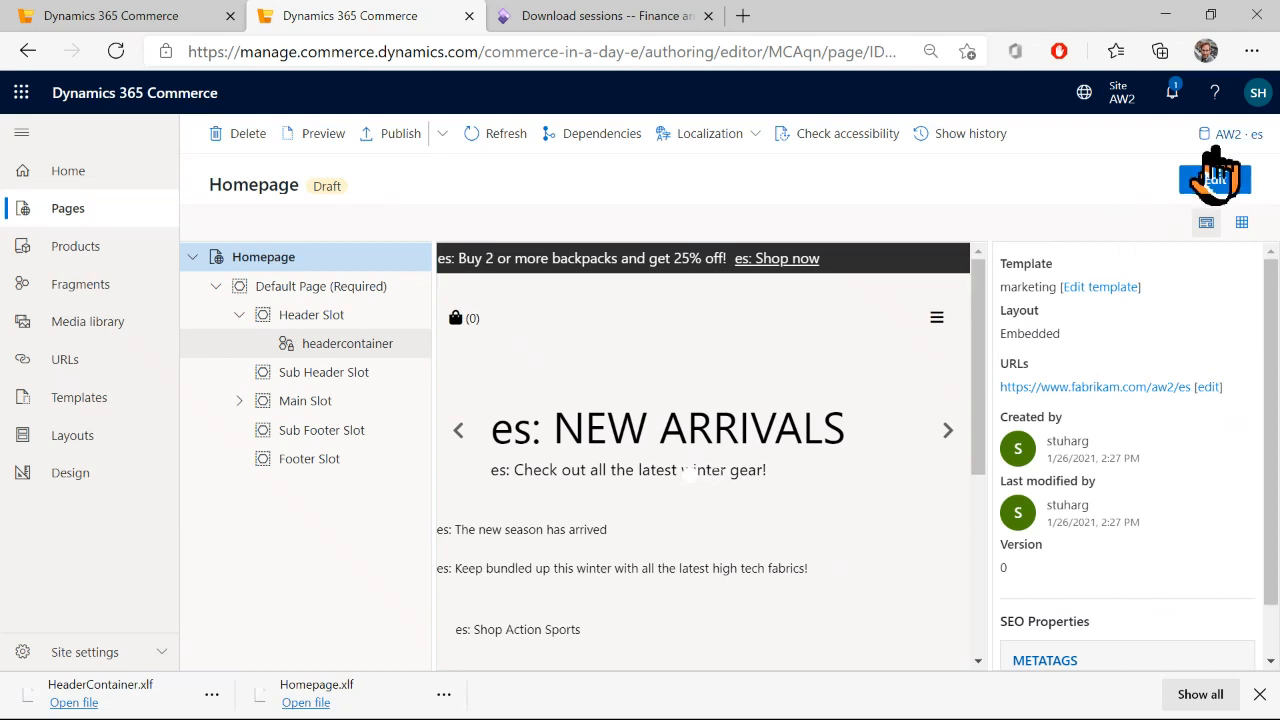
- Switch the Homepage's locale to en-us and inspect the header and its logo in the preview
left_click(1232, 134)
left_click(1140, 276)
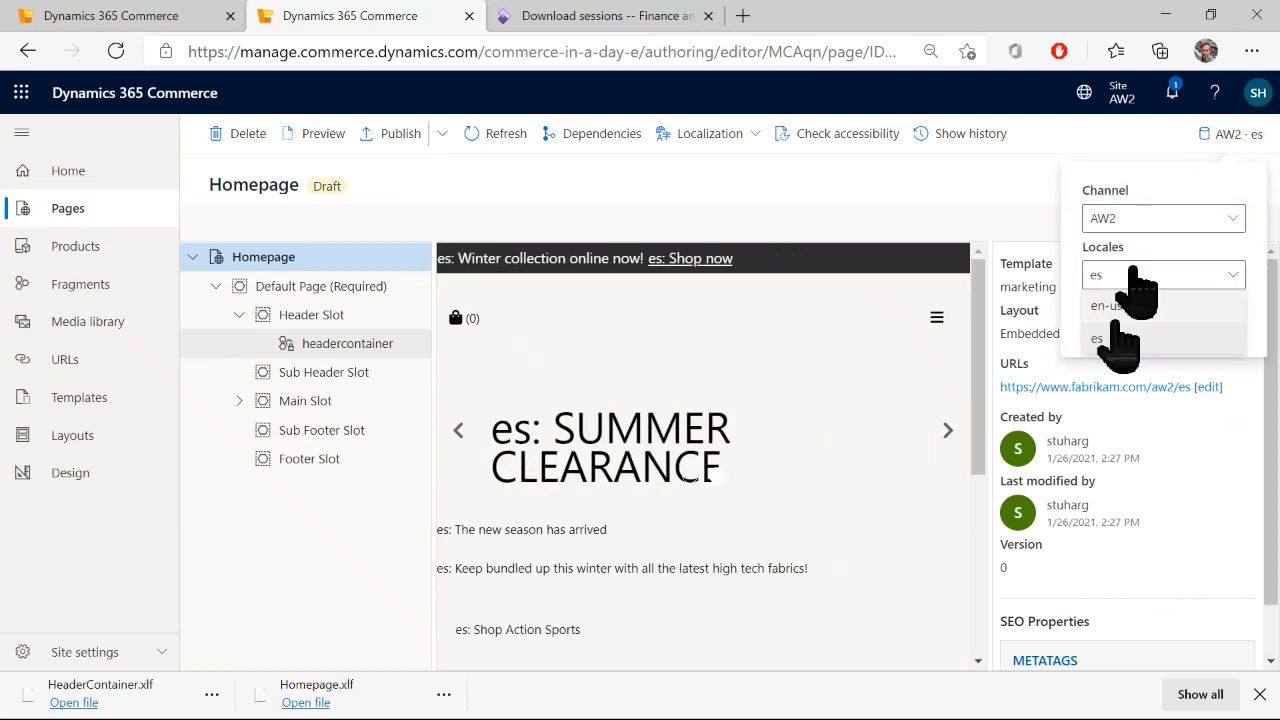
left_click(1110, 306)
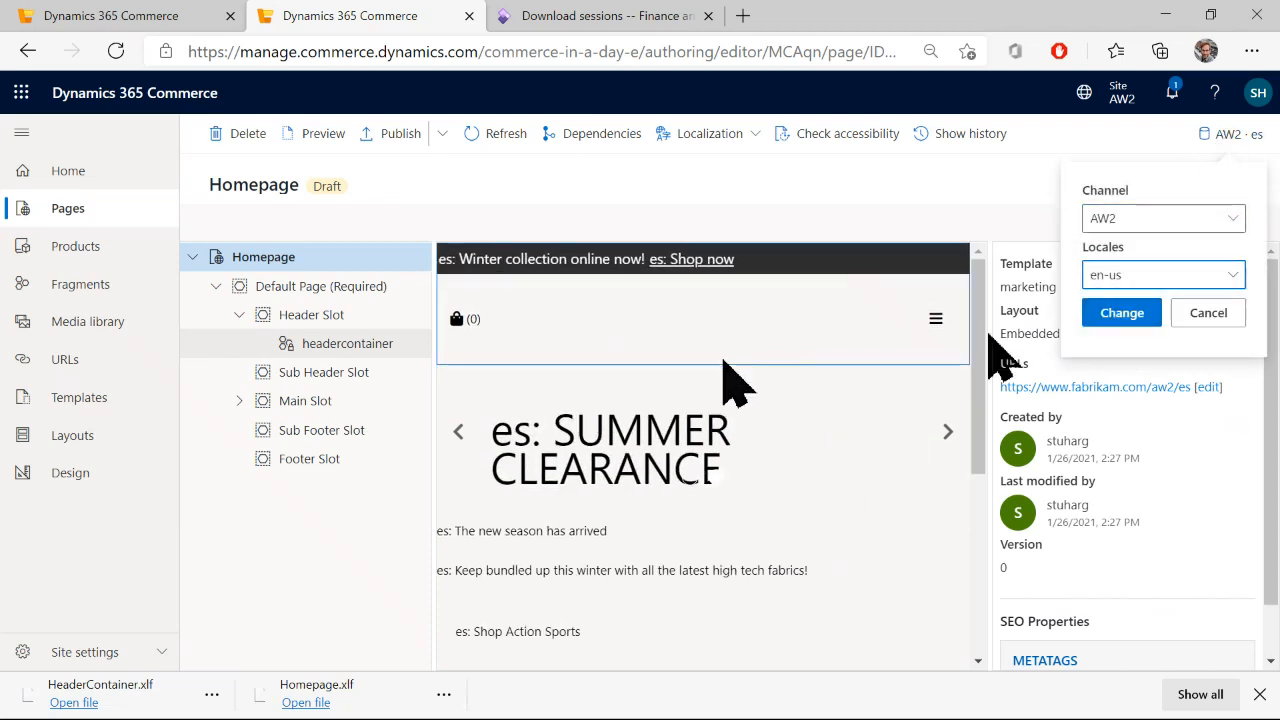
left_click(1115, 314)
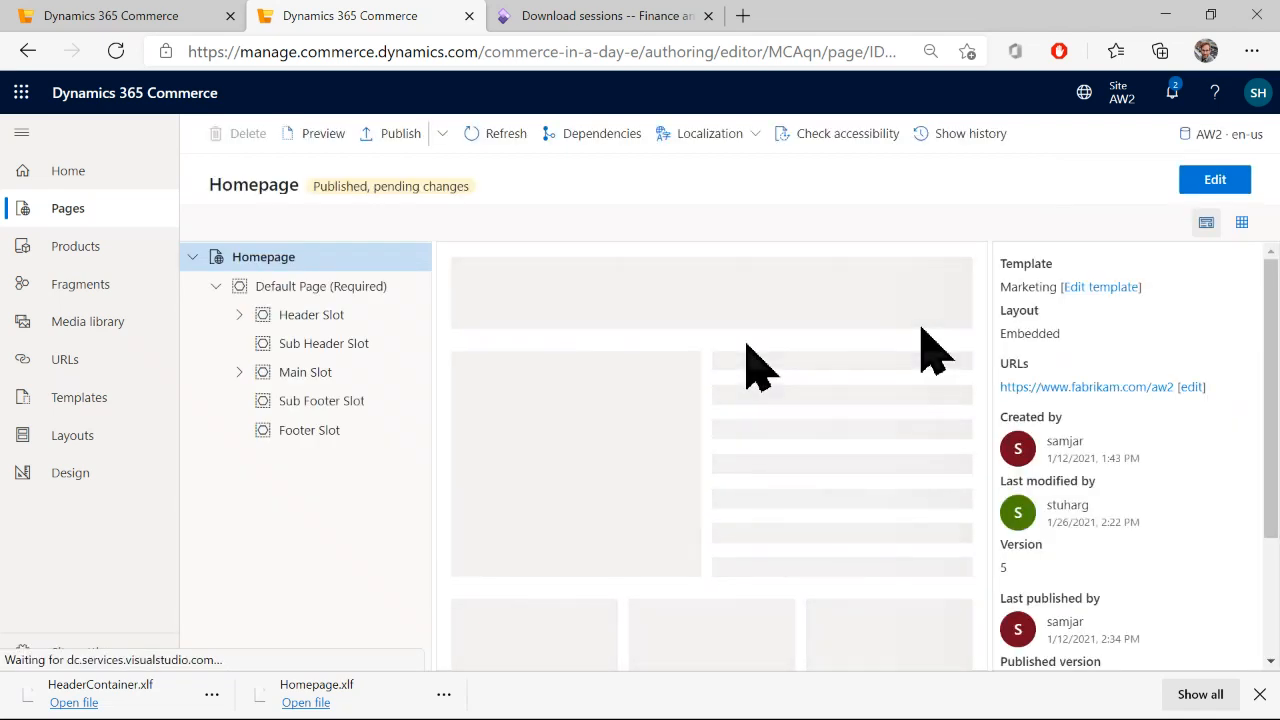
left_click(749, 366)
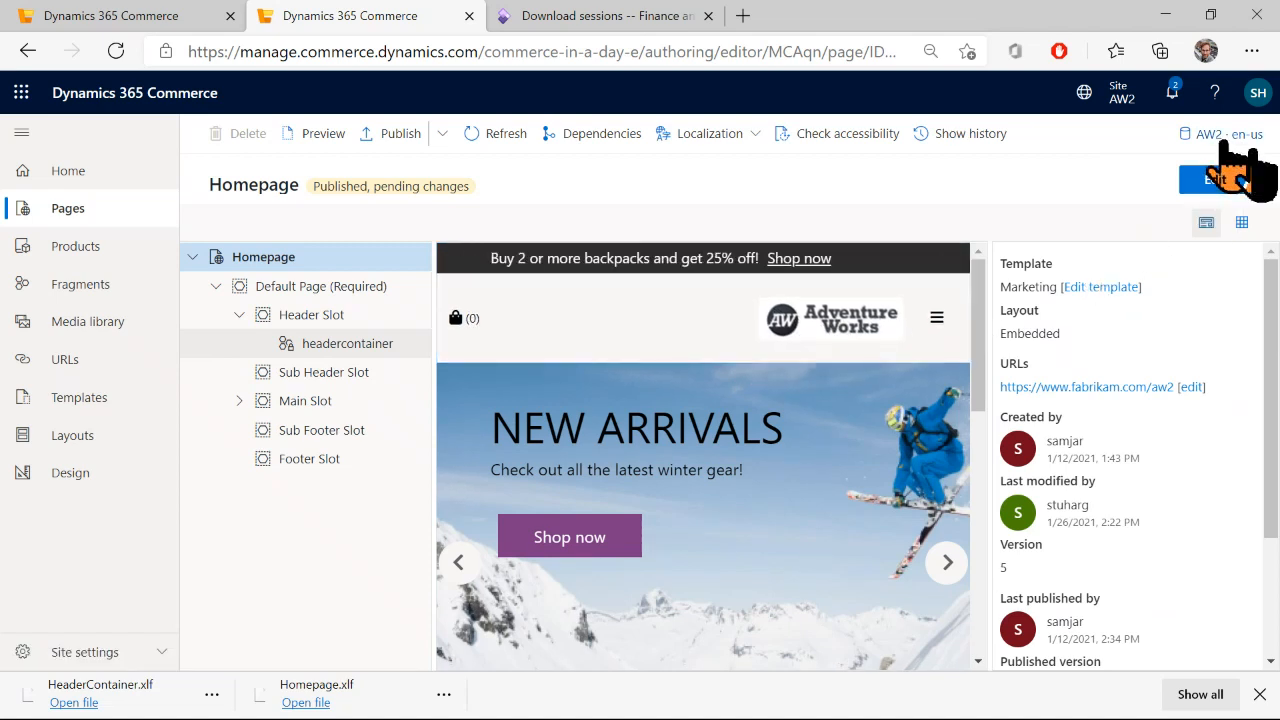
- Return the Homepage to the es locale and inspect its header and carousel content for missing images
left_click(1225, 137)
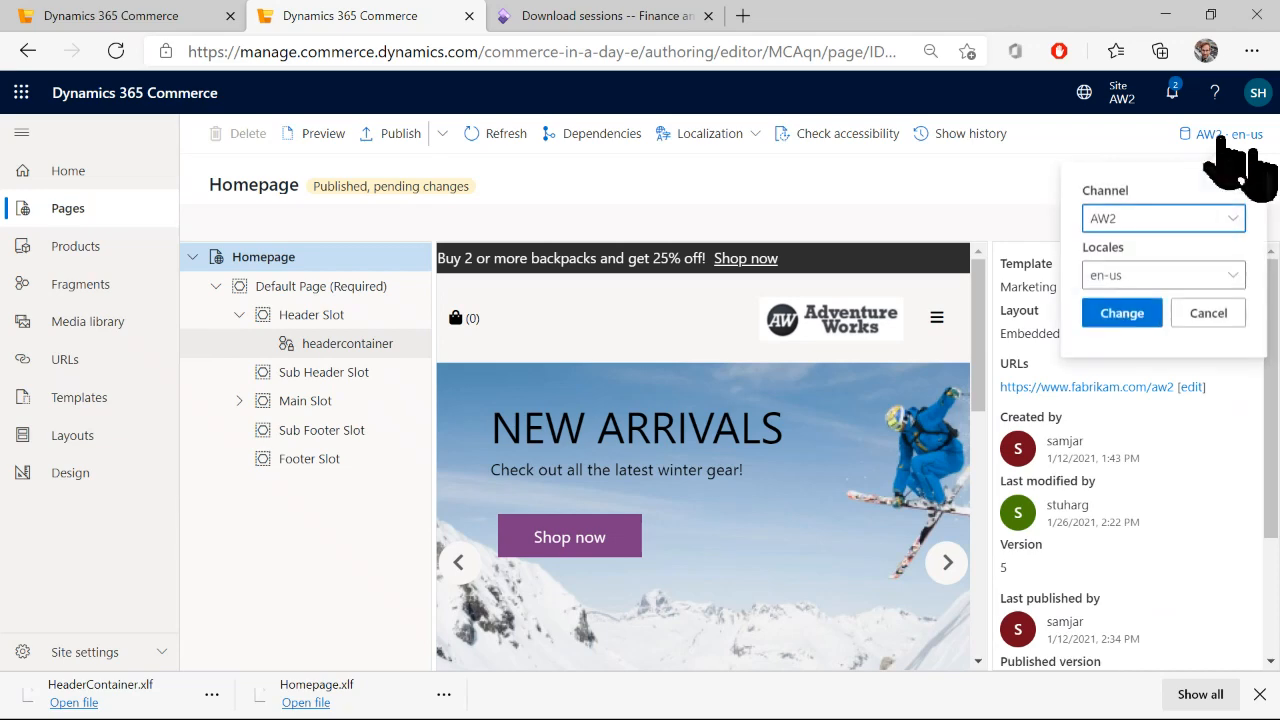
left_click(1138, 275)
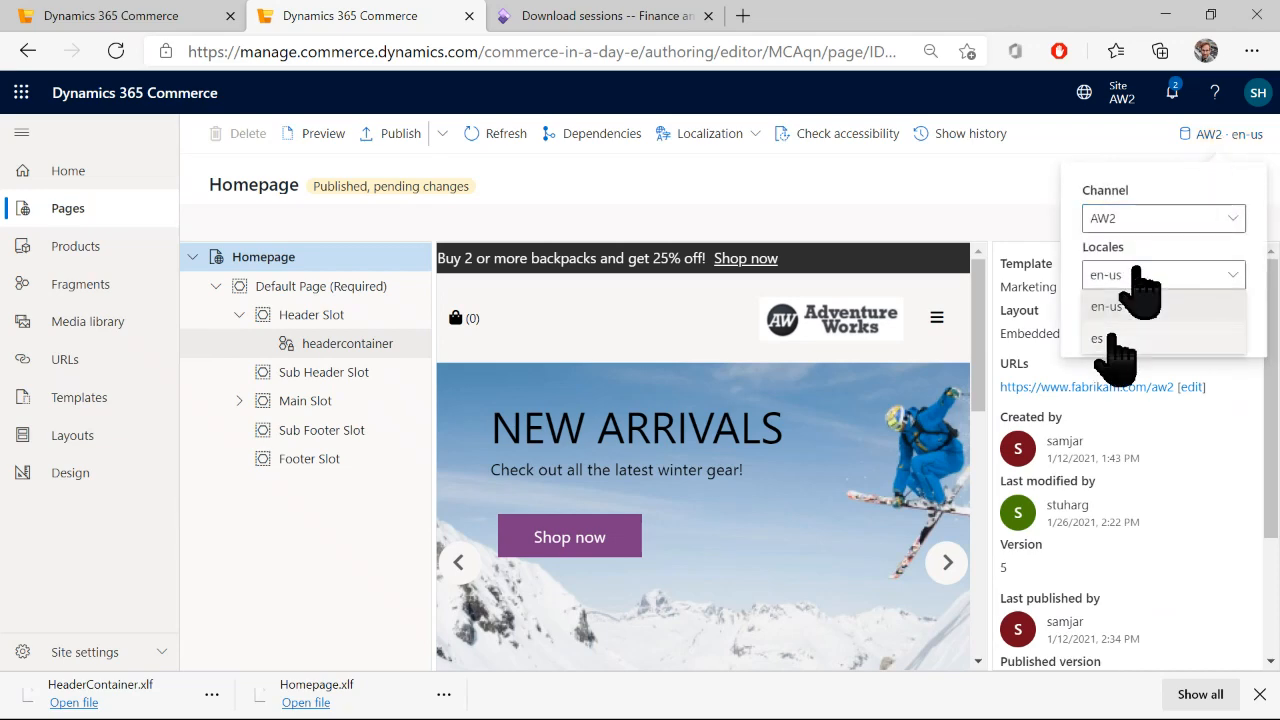
left_click(1106, 340)
left_click(1118, 311)
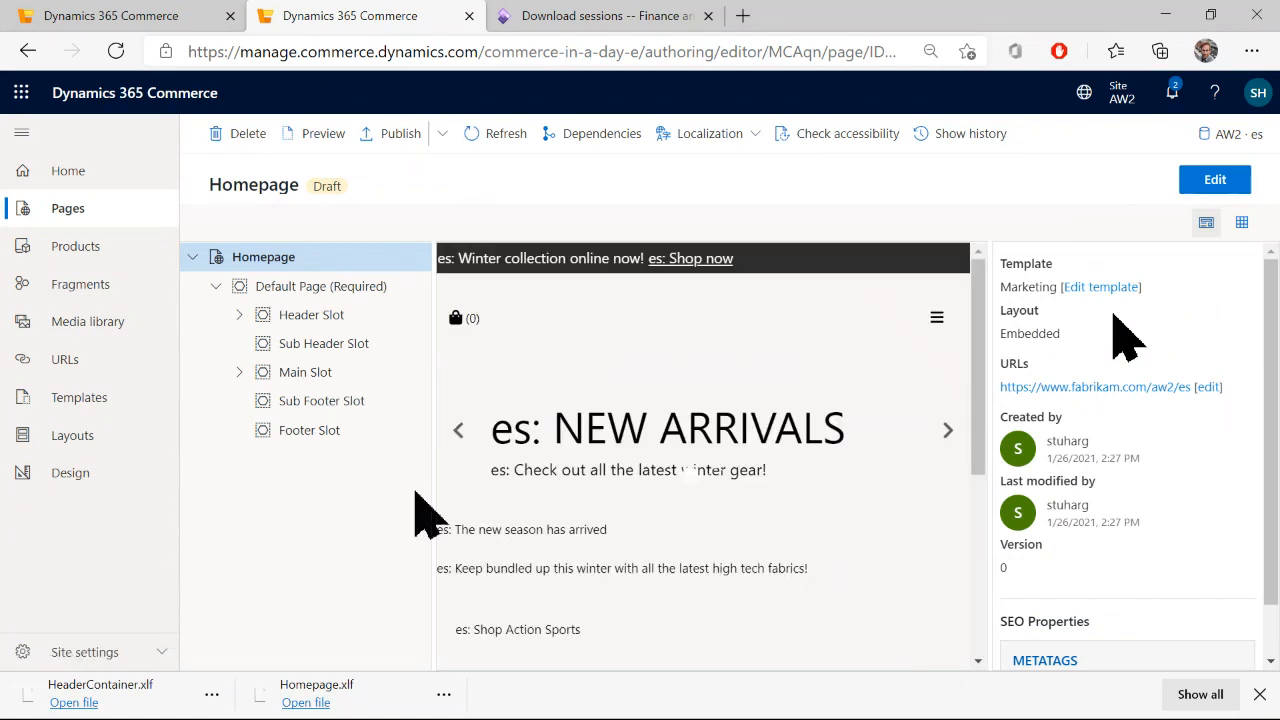
left_click(643, 400)
left_click(618, 342)
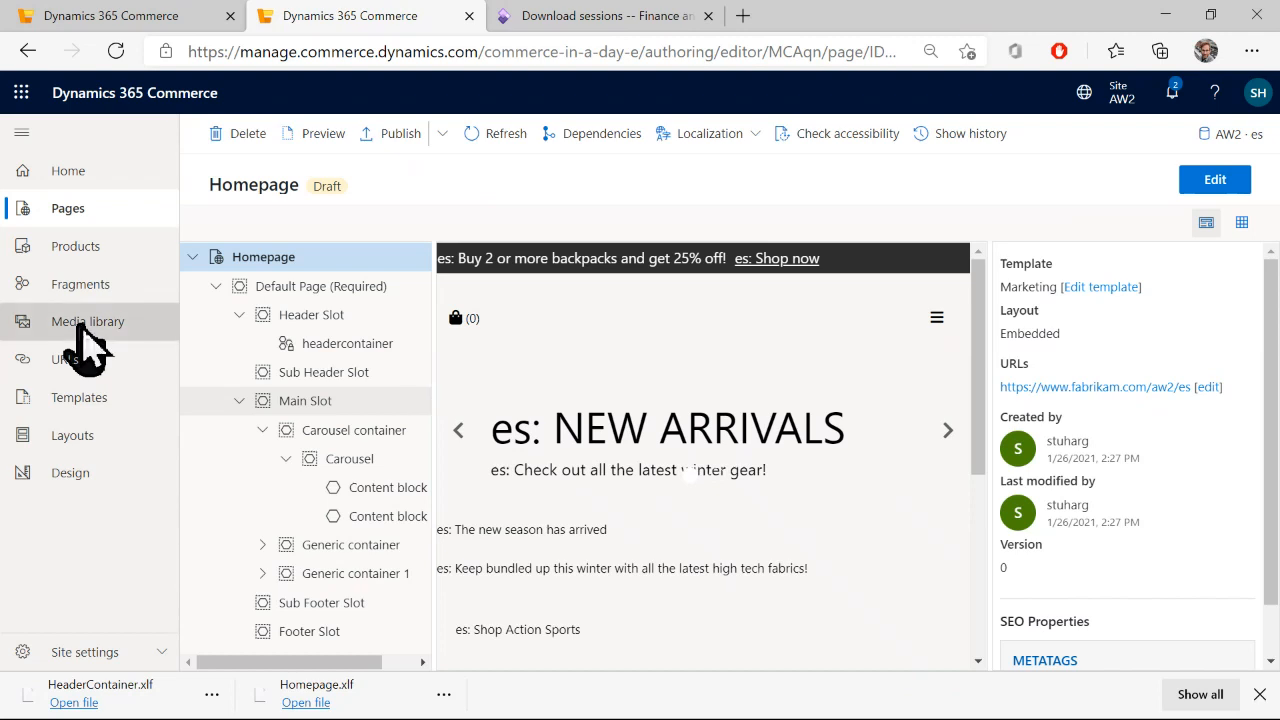
- Open the site's Media library in the es locale and check its images and full asset list
left_click(84, 326)
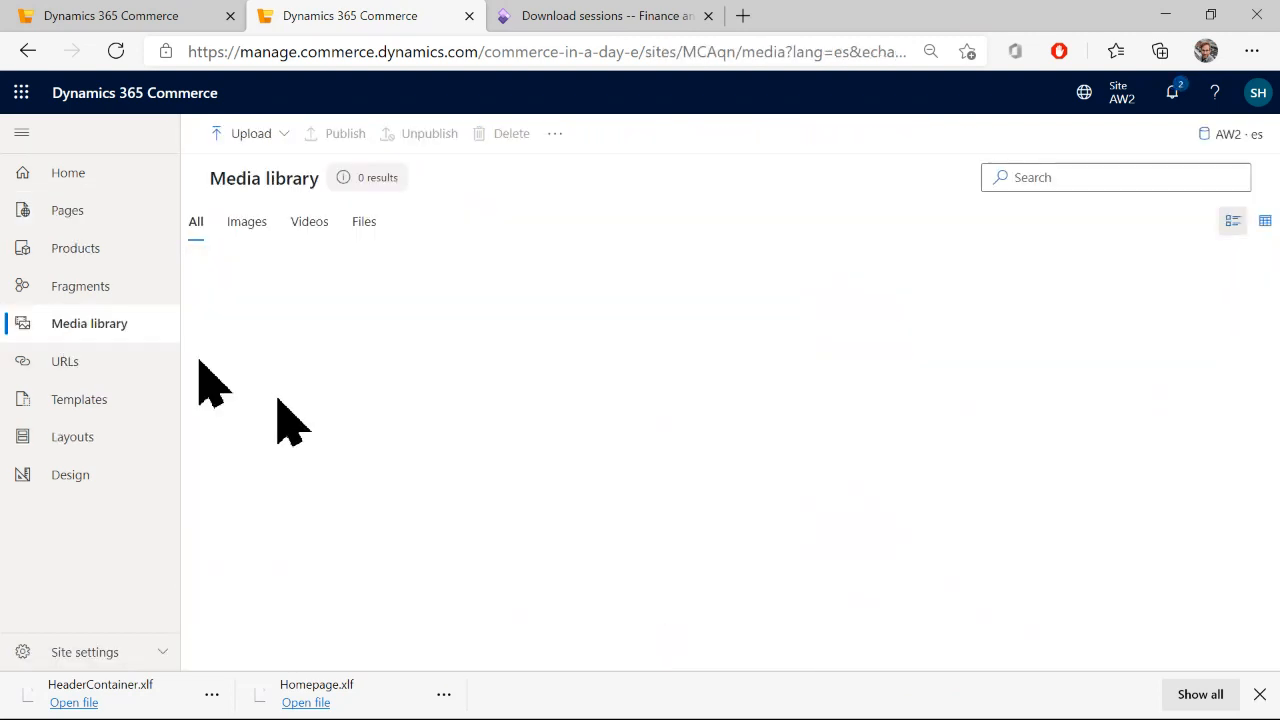
left_click(252, 223)
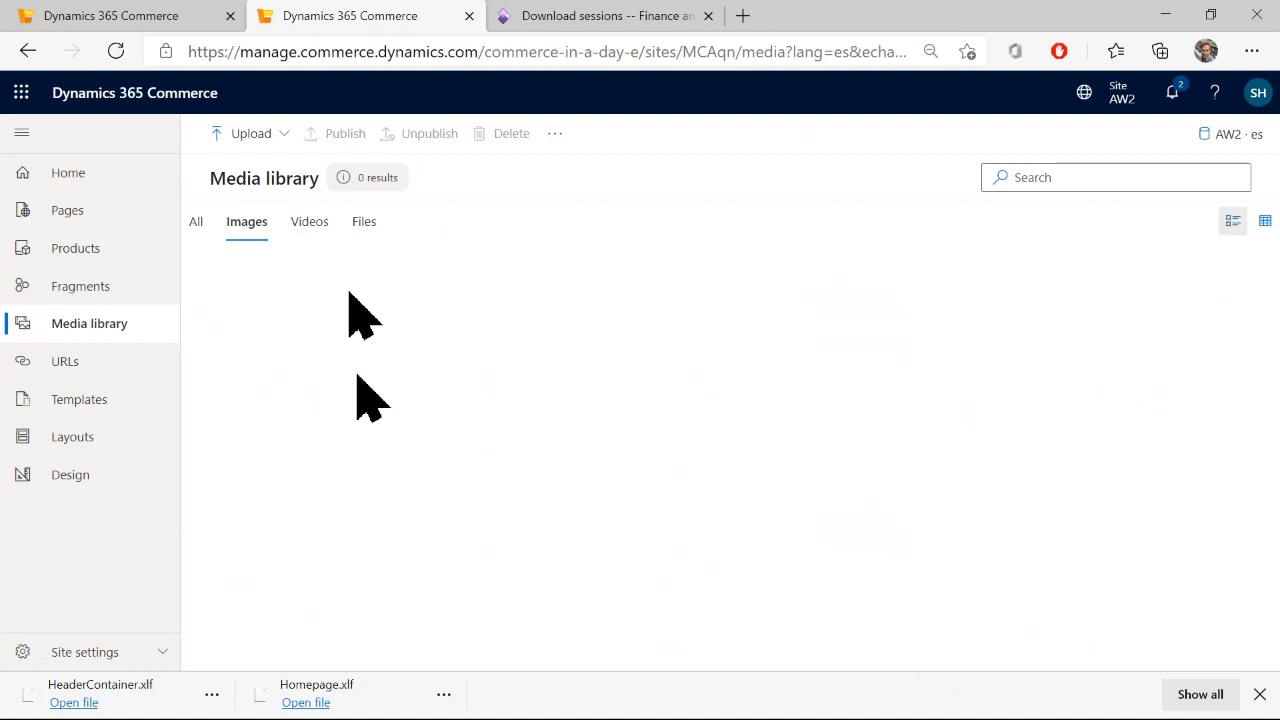
left_click(198, 226)
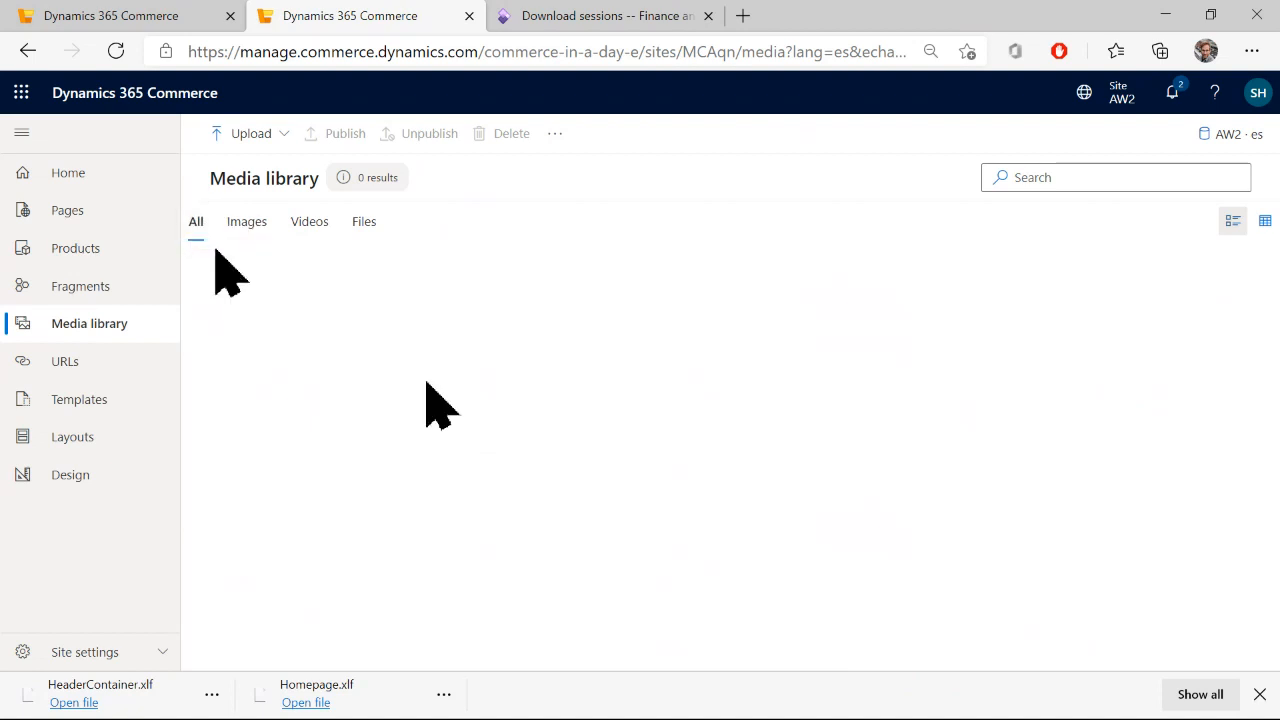
- Switch the Media library's locale to en-us on the AW2 channel
left_click(1230, 134)
left_click(1142, 266)
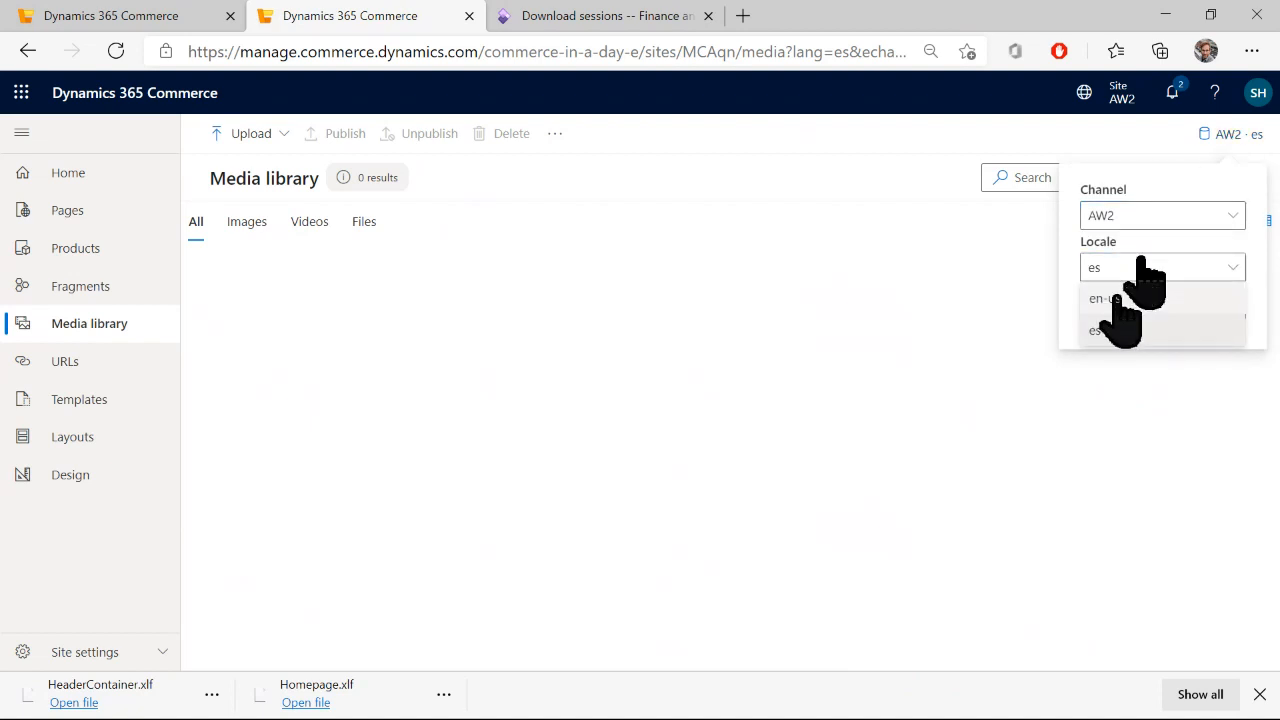
left_click(1118, 299)
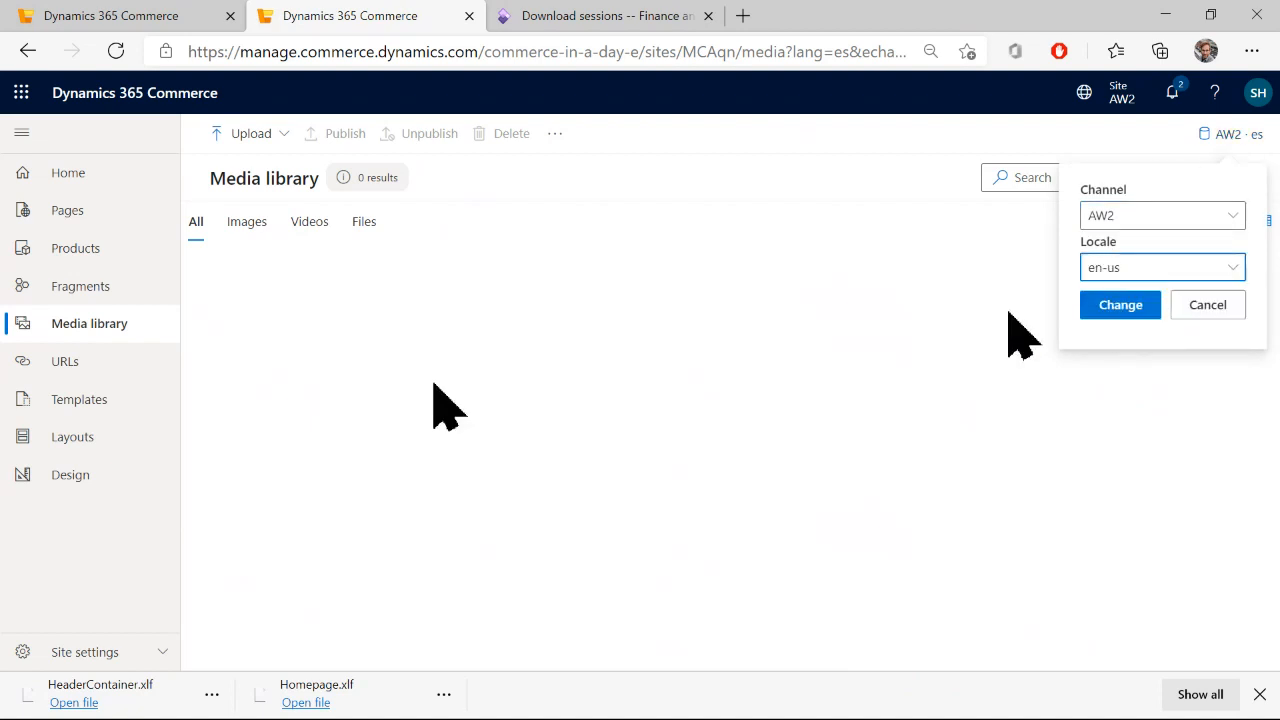
left_click(1110, 306)
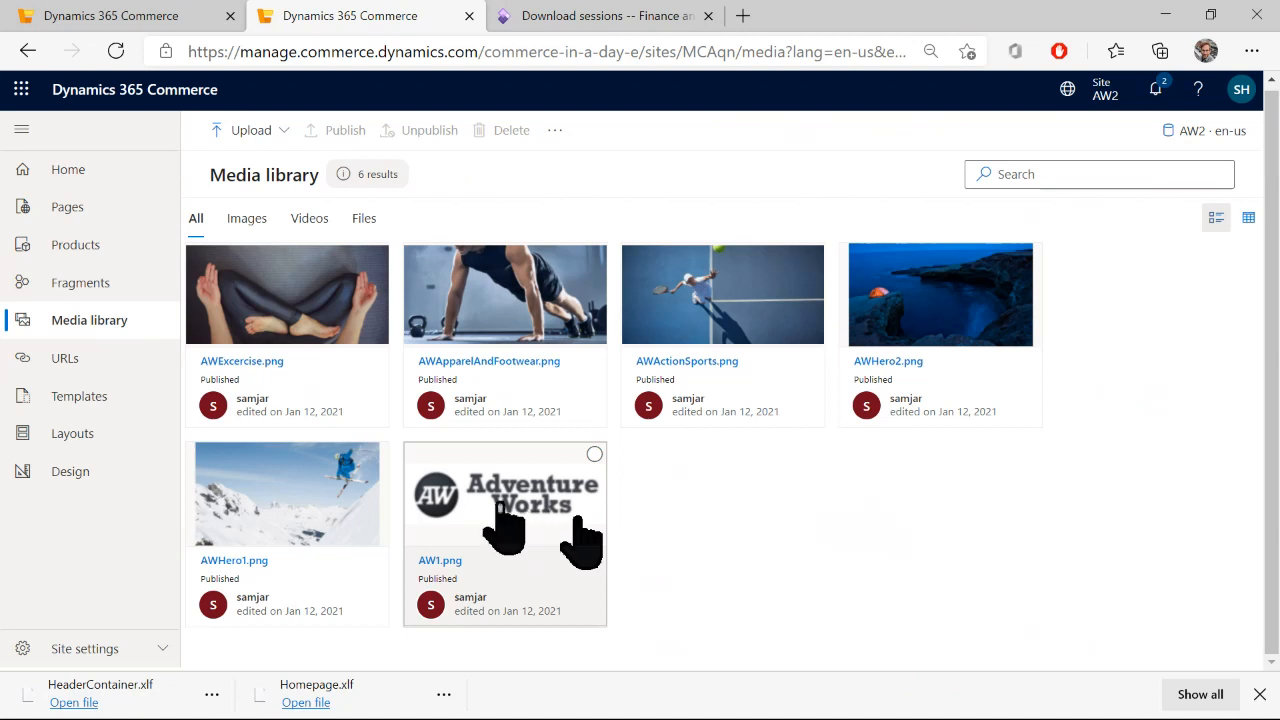
- Open the logo image AW1.png from the Media library and export its XLIFF file
left_click(437, 562)
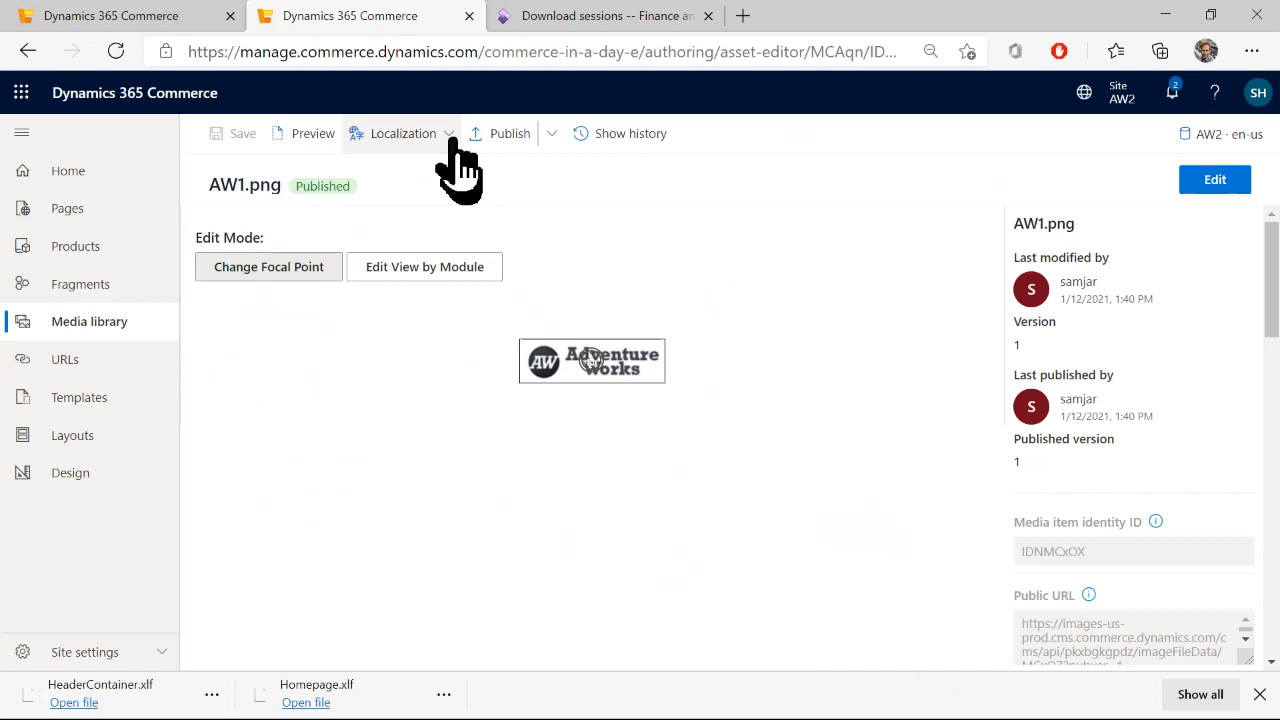
left_click(449, 137)
left_click(408, 200)
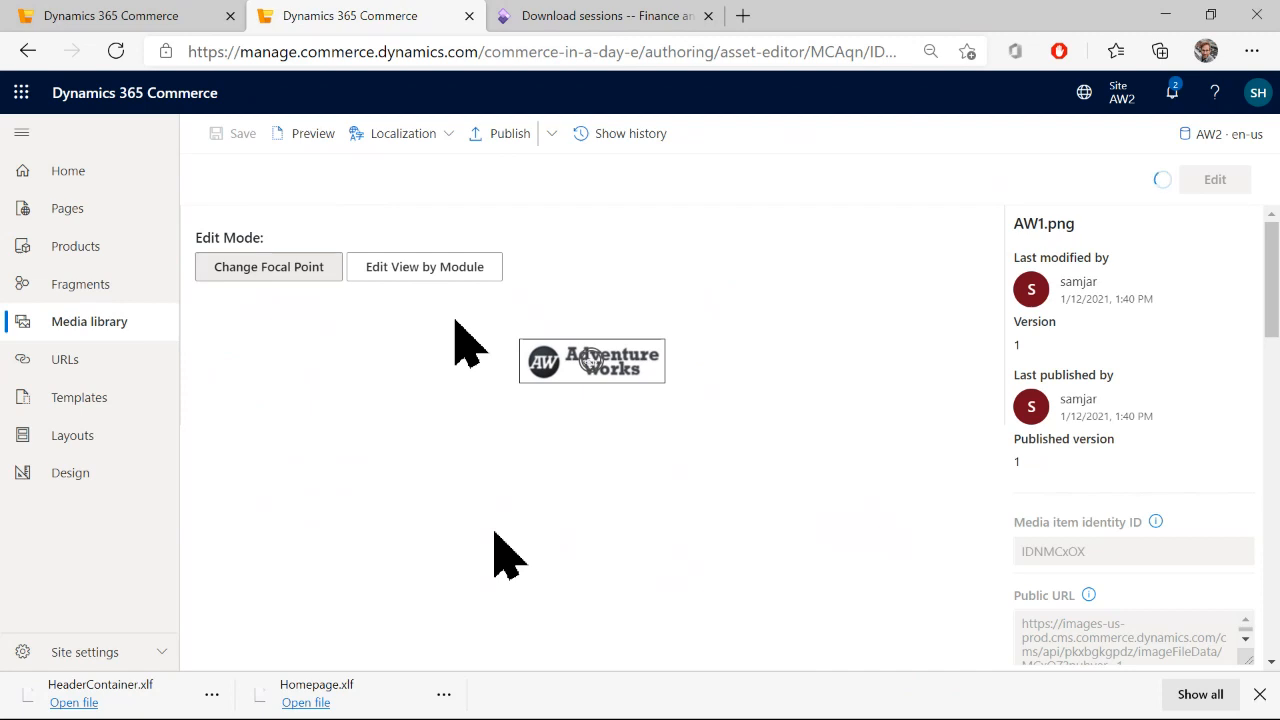
- Switch to the Downloads folder in File Explorer and select the exported AW1.png.xlf
key("alt+Tab")
key("Escape")
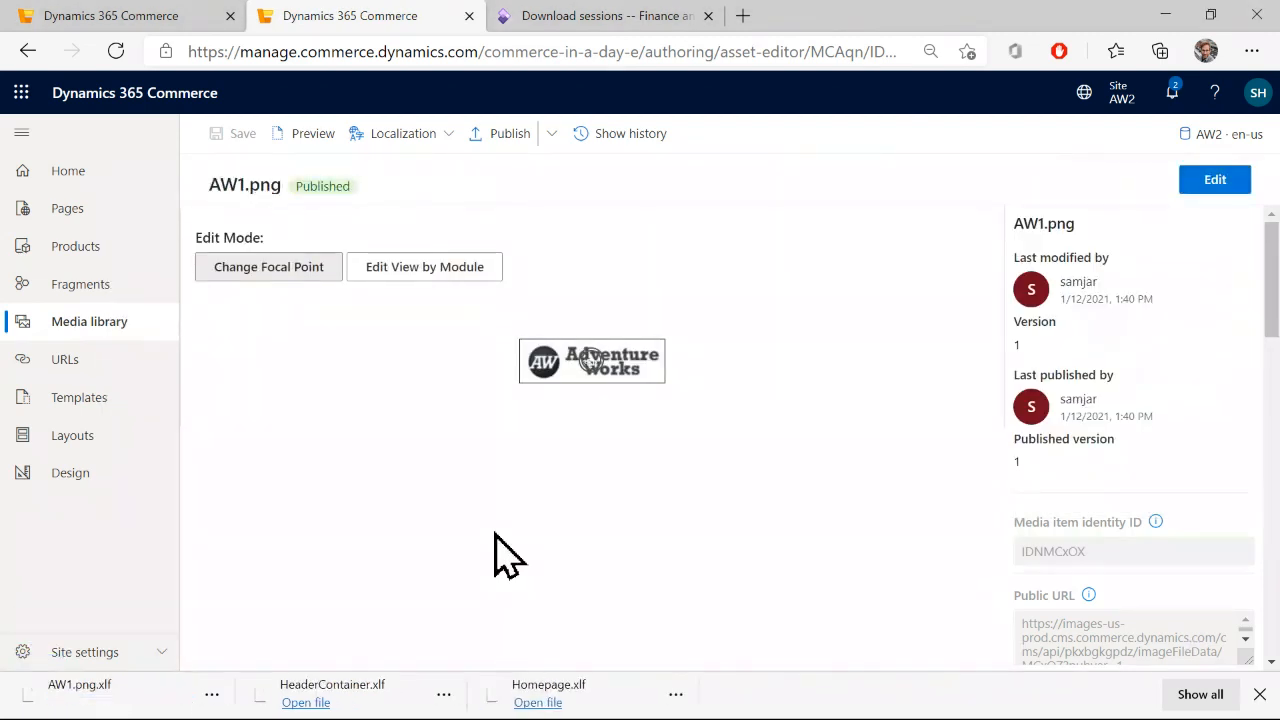
key("alt+Tab")
key("alt+Tab")
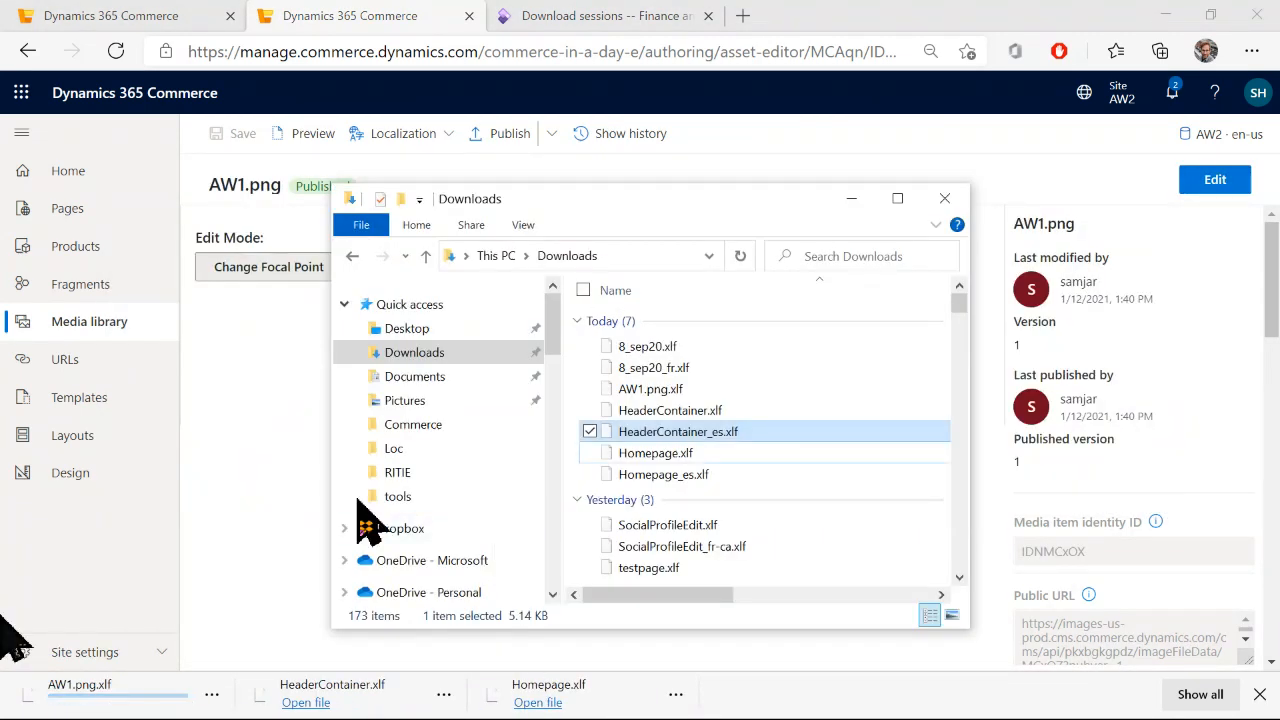
left_click(633, 390)
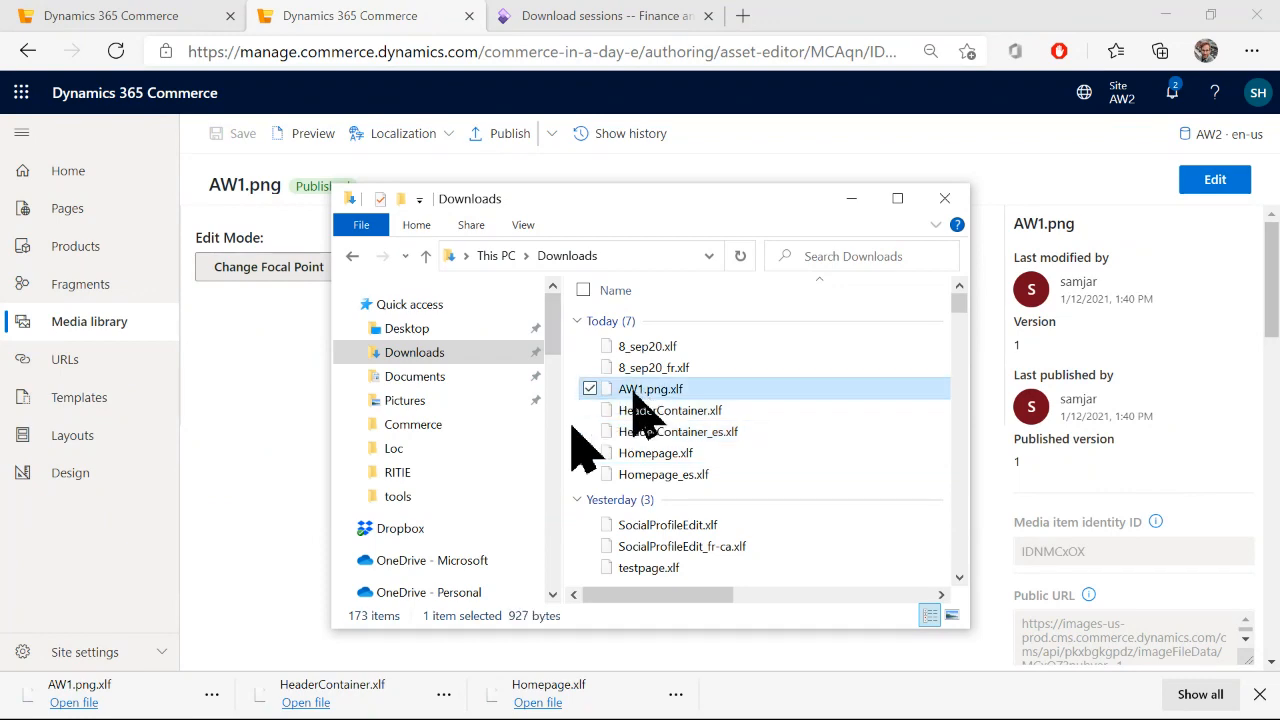
- Open the exported AW1.png.xlf in Visual Studio and format the document into indented XML
key("alt+Tab")
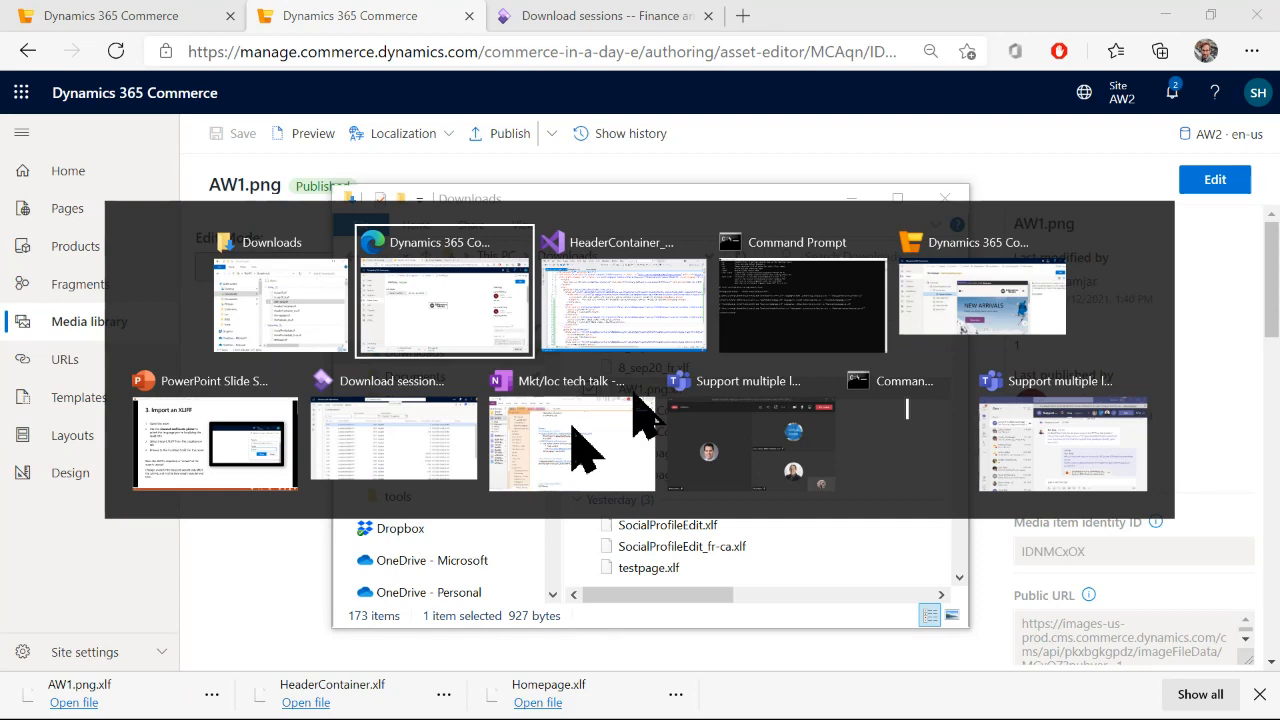
key("alt+Tab")
left_click_drag(632, 390, 222, 438)
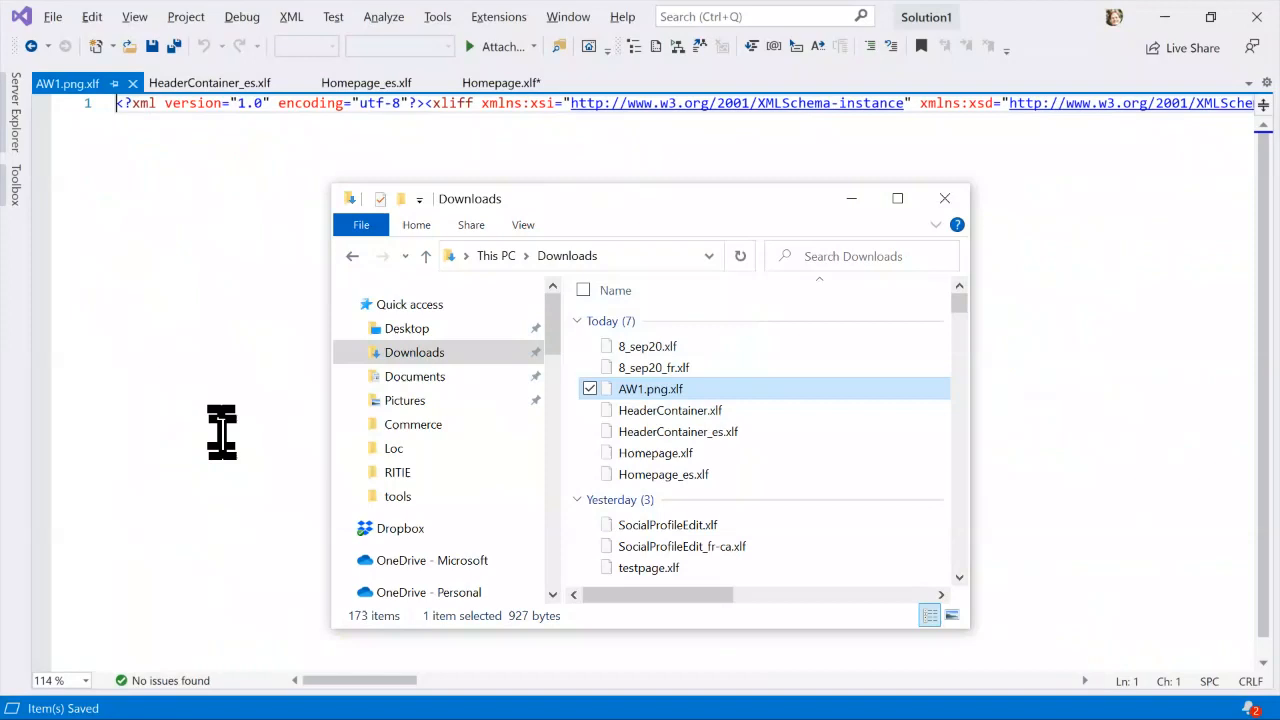
left_click(290, 341)
key("ctrl+k")
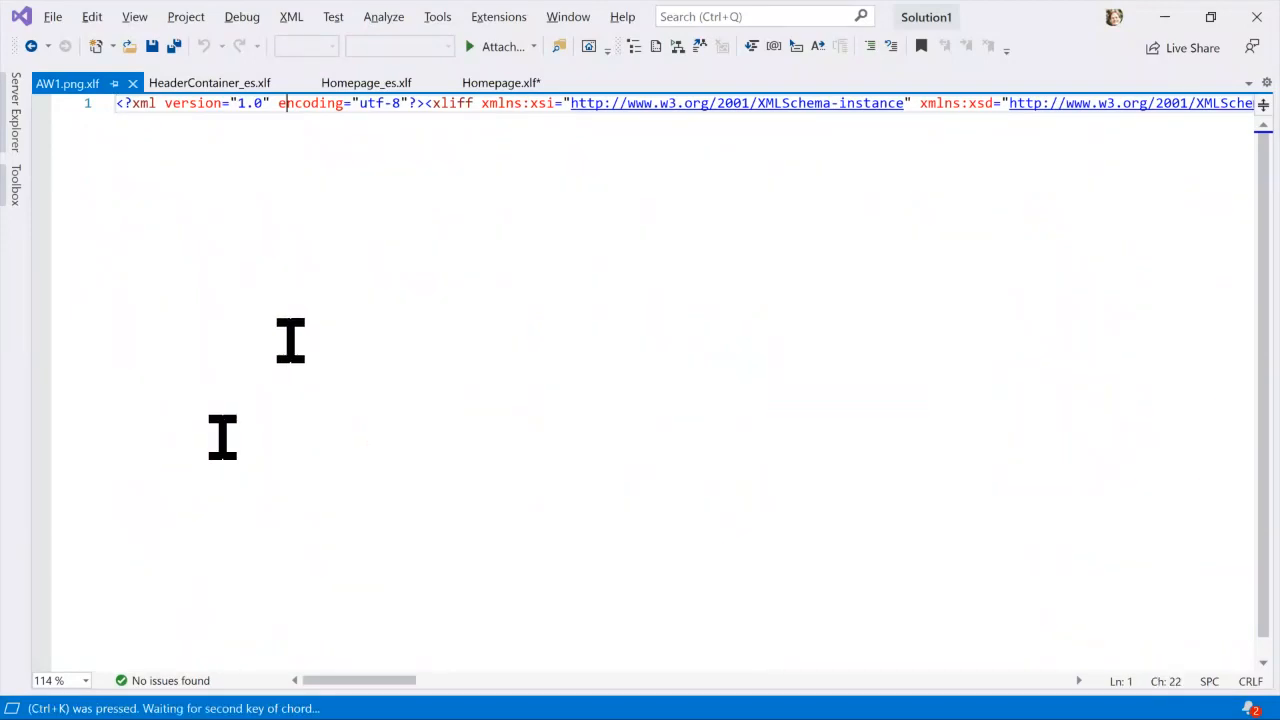
key("ctrl+d")
- Add the attribute target-language="es" to the file element of AW1.png.xlf
left_click(173, 141)
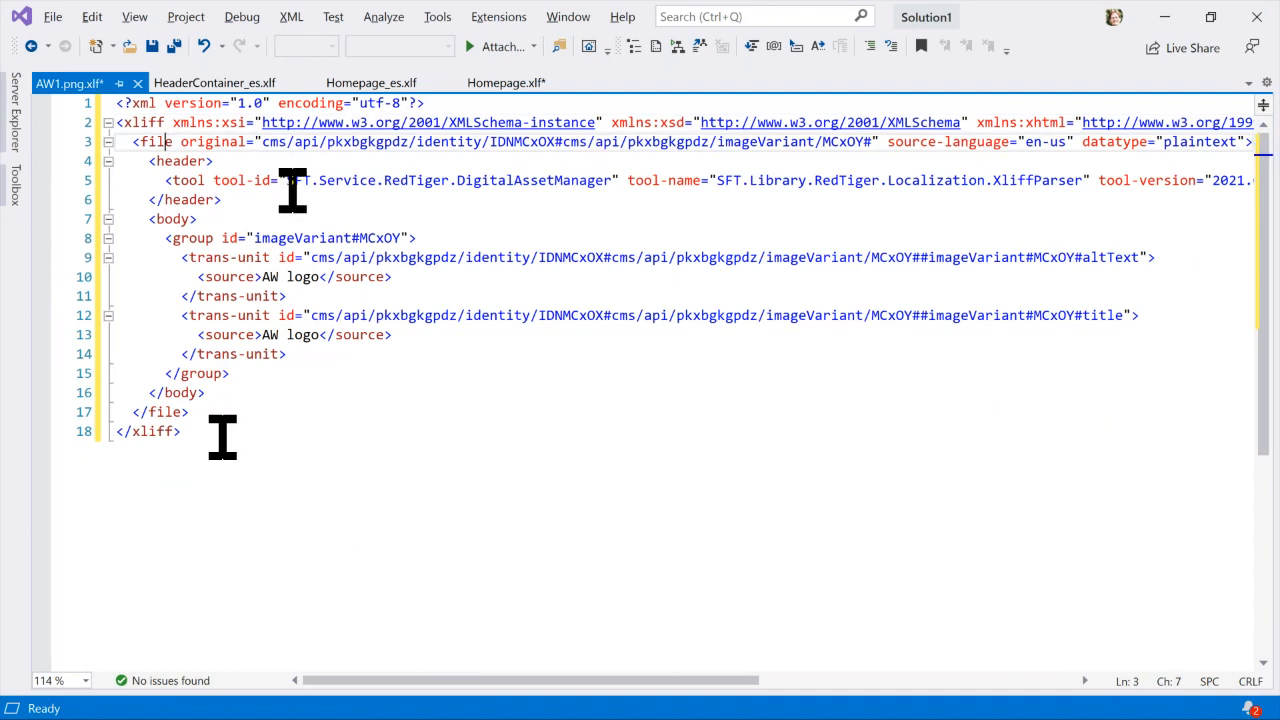
key("Right")
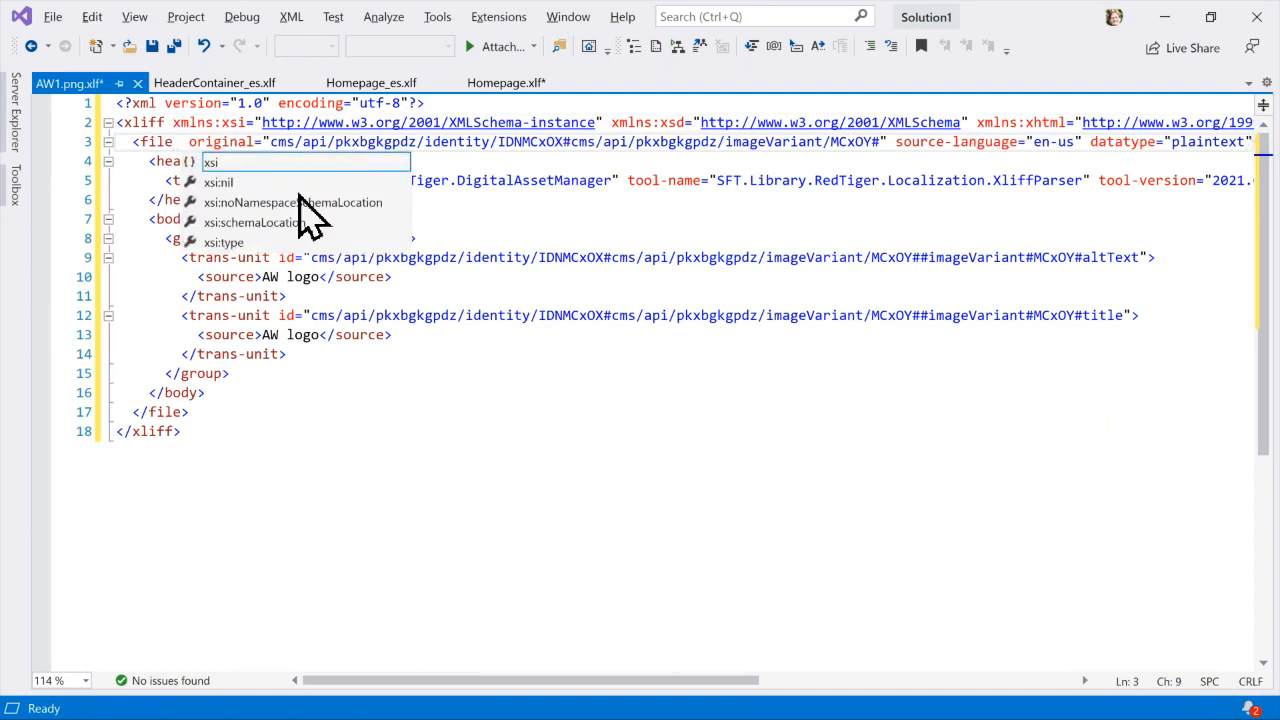
type("target-lang")
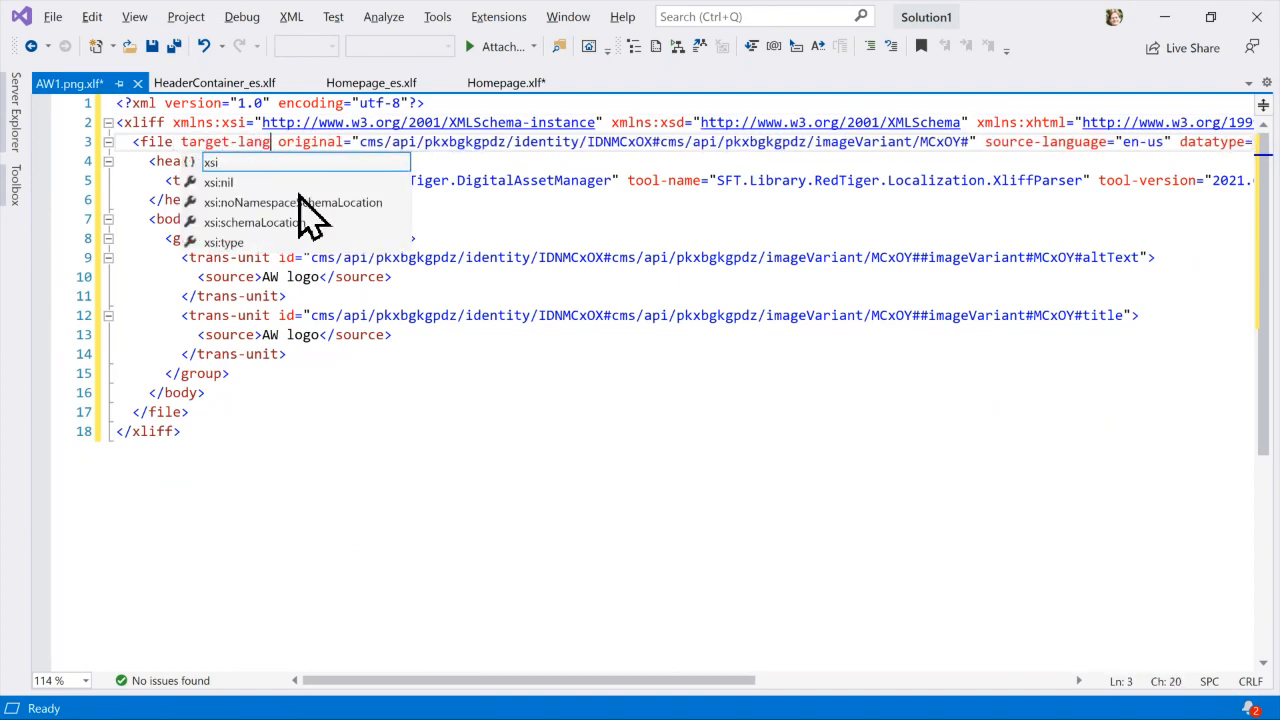
type("uage=\"es")
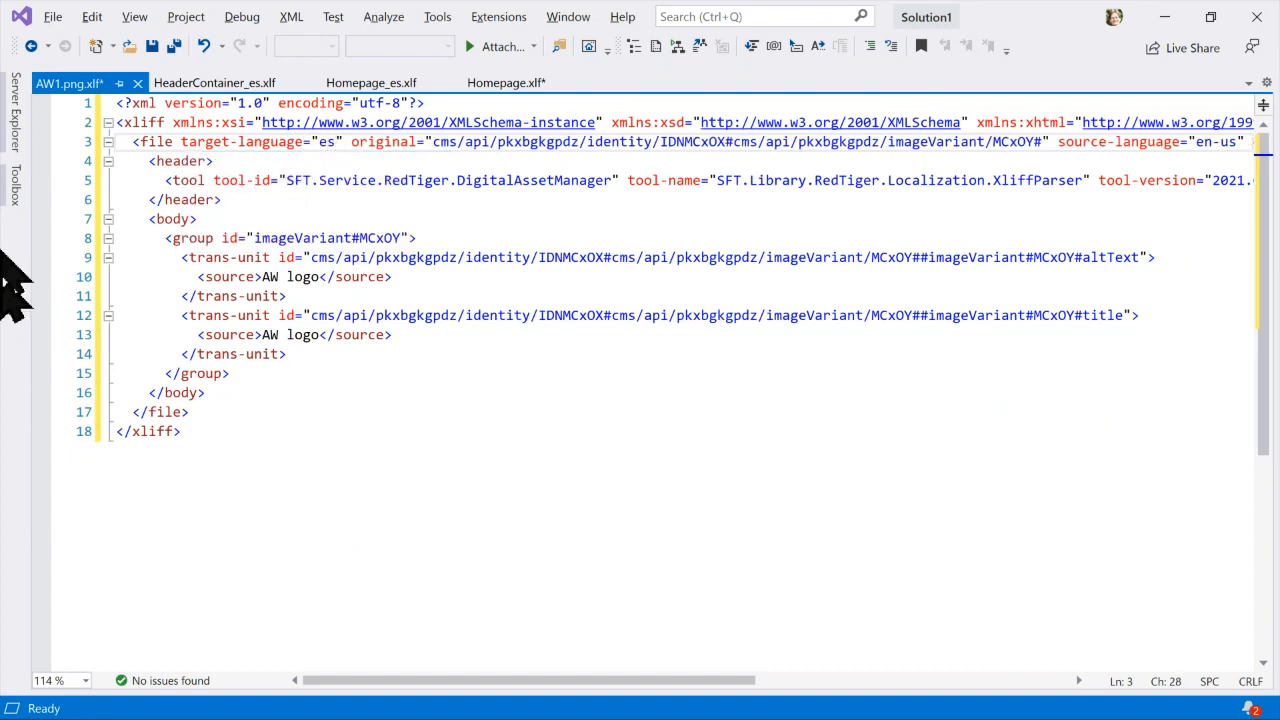
- Add a target element with the text "es: aw logo" below the source of the altText trans-unit
left_click(433, 272)
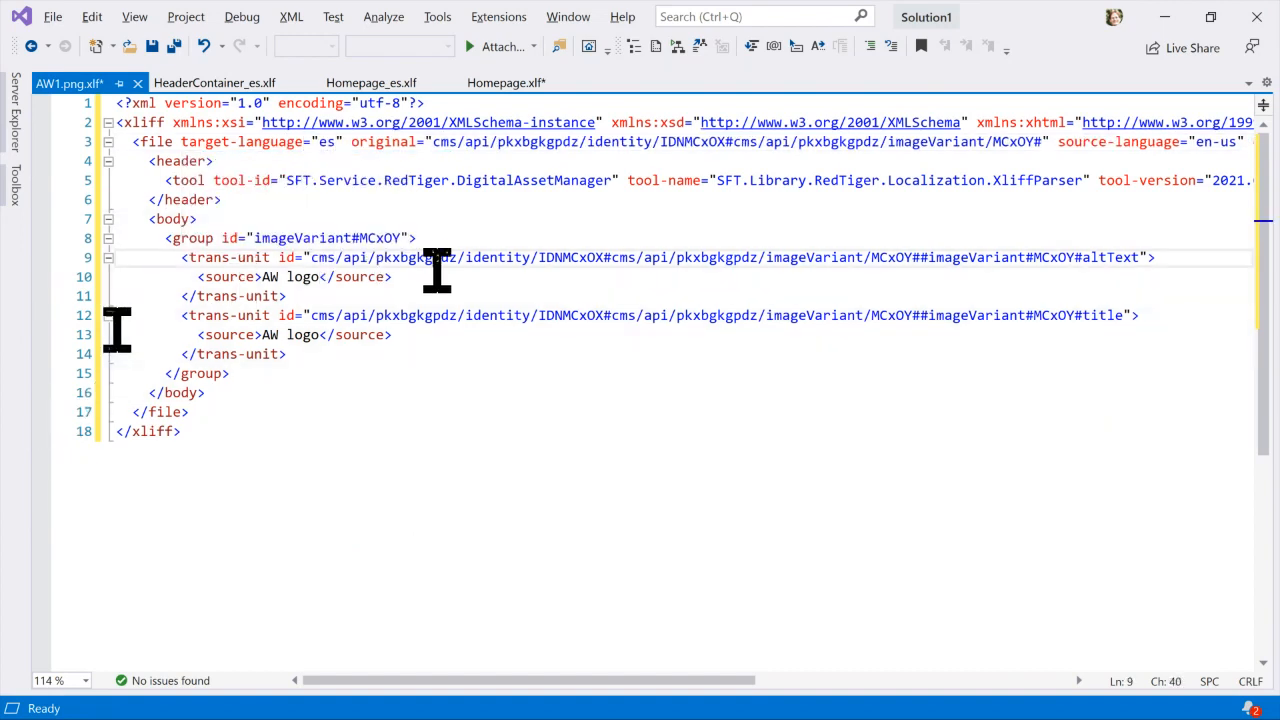
key("Return")
type("<tar")
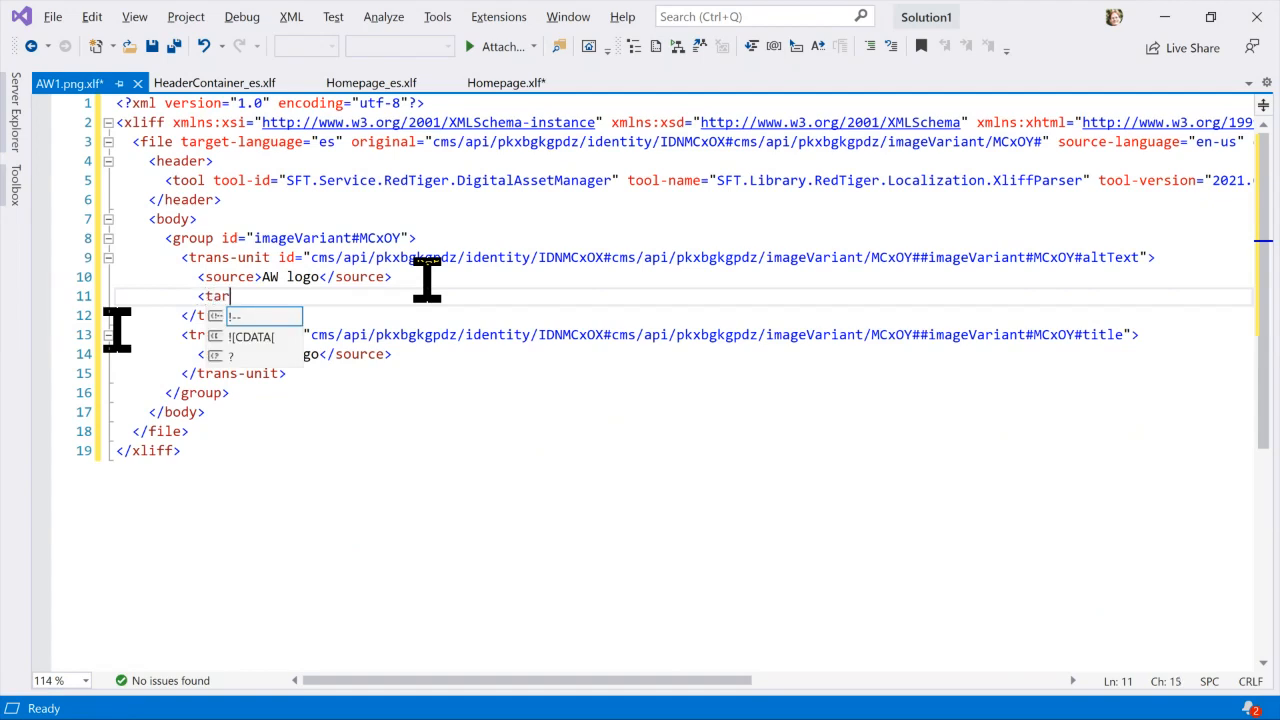
type("get>es: aw logo</target>")
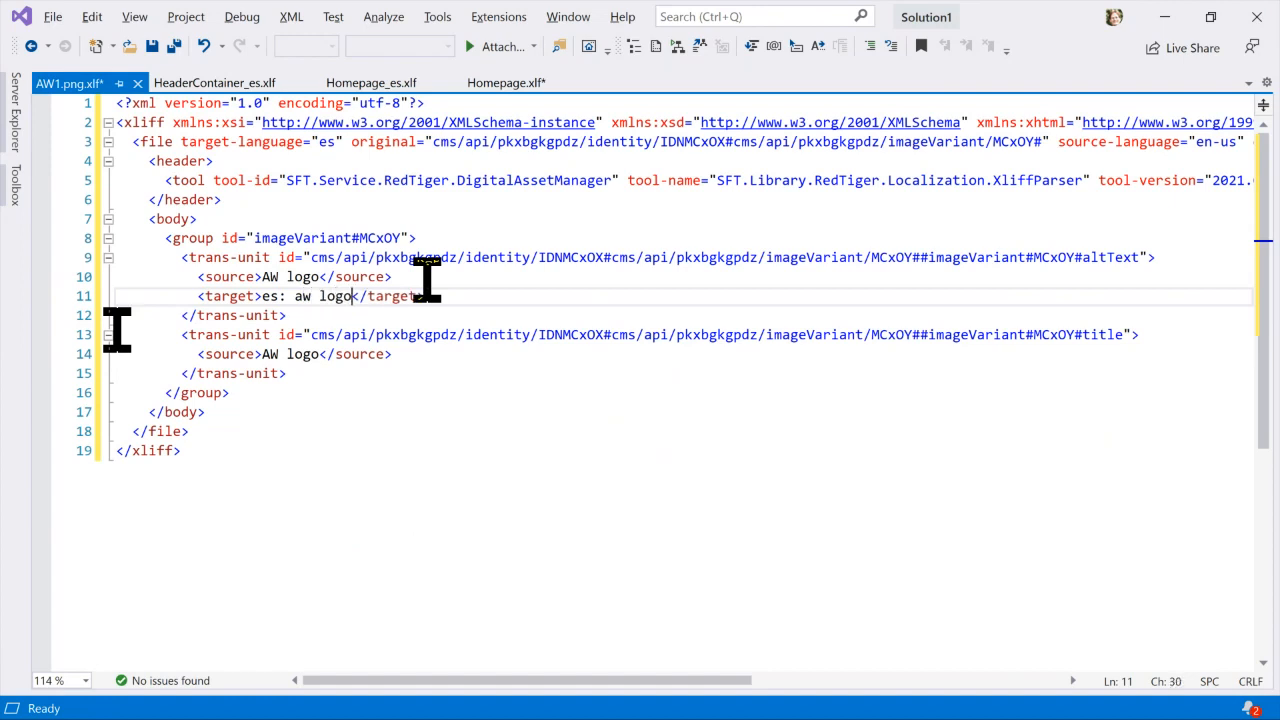
- Copy the "es: aw logo" target line into the title trans-unit below its source and save AW1.png.xlf
left_click(58, 298)
key("ctrl+c")
key("Down")
key("Down")
key("Down")
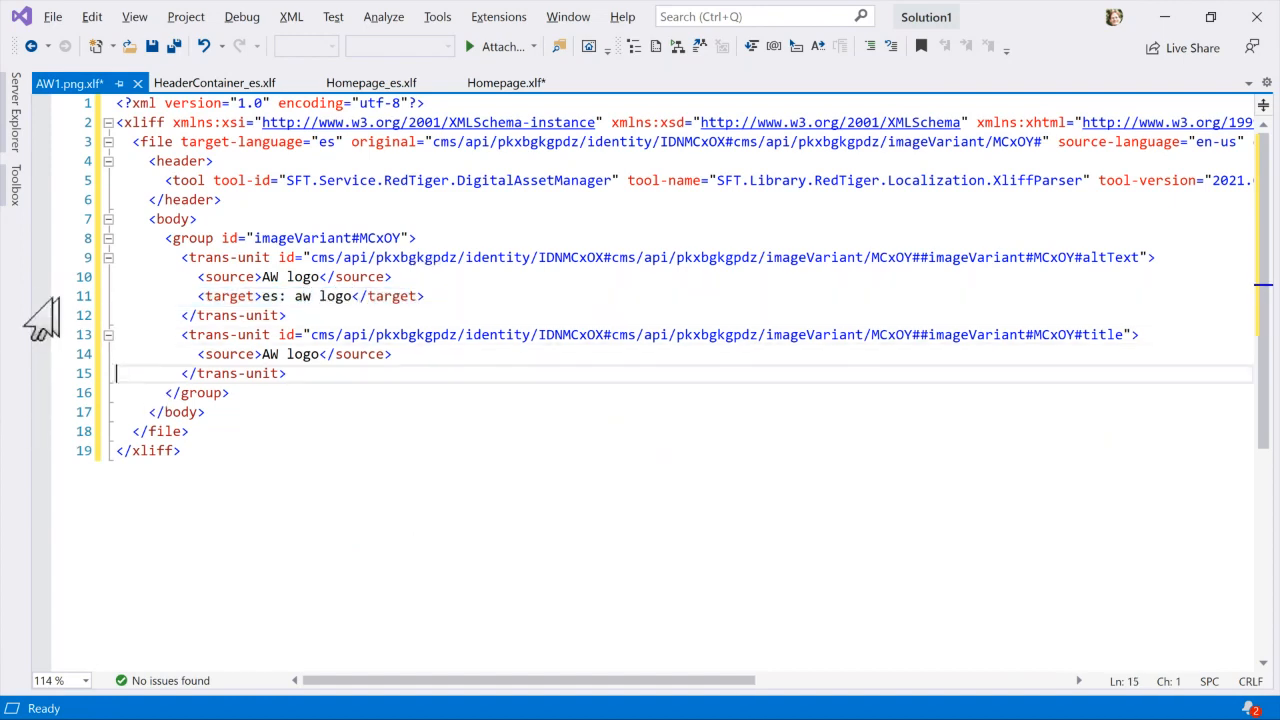
key("ctrl+v")
key("ctrl+s")
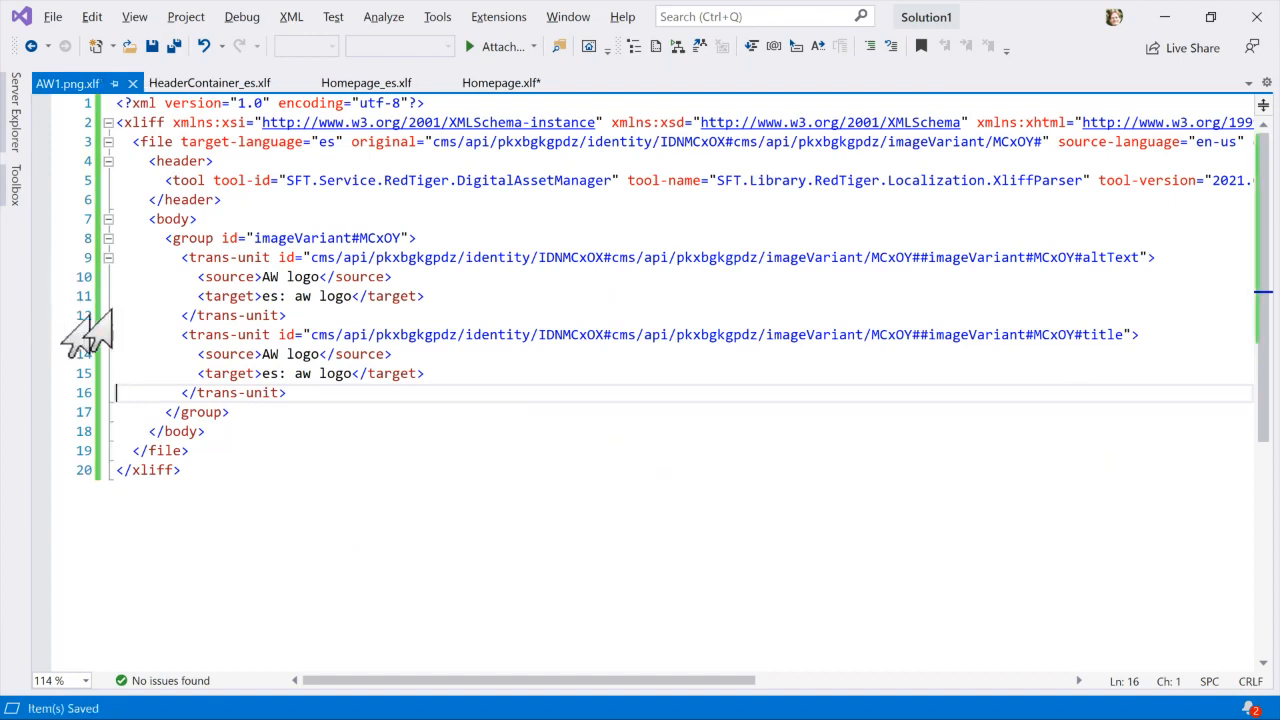
- Switch back to Dynamics 365 Commerce in the browser and import AW1.png.xlf for AW1.png in the en-us locale
key("alt+Tab")
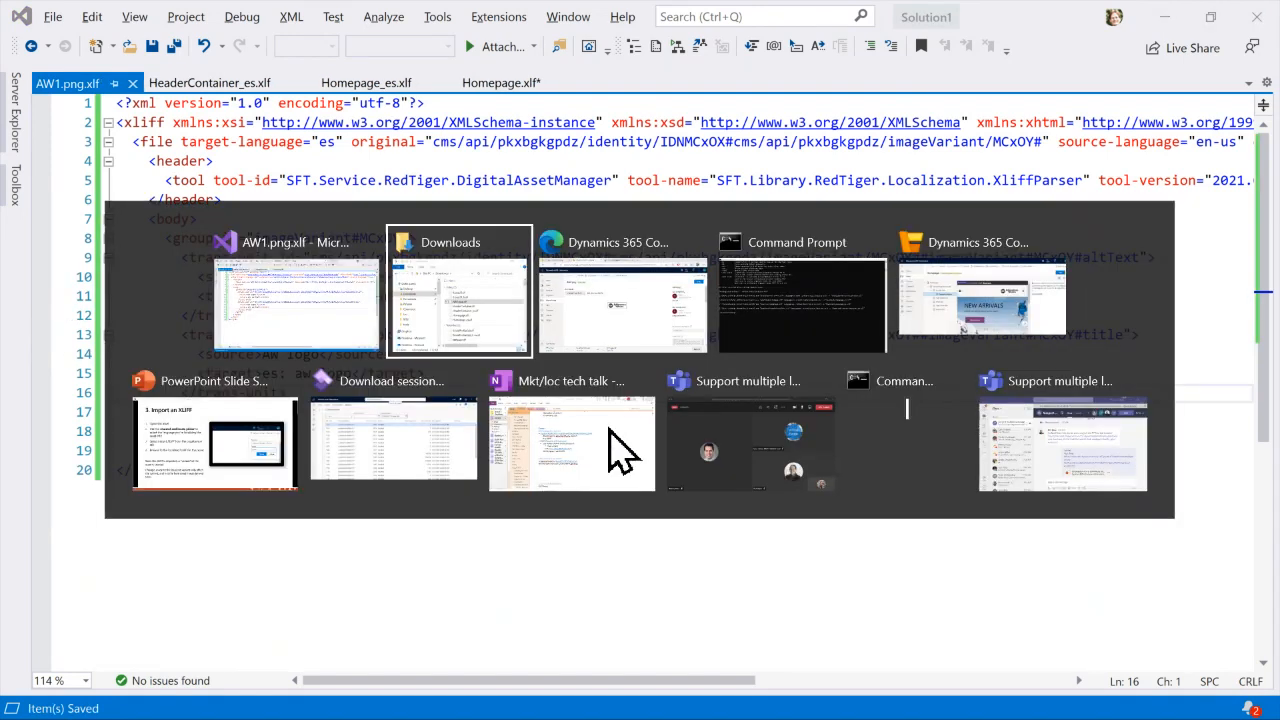
key("alt+Tab")
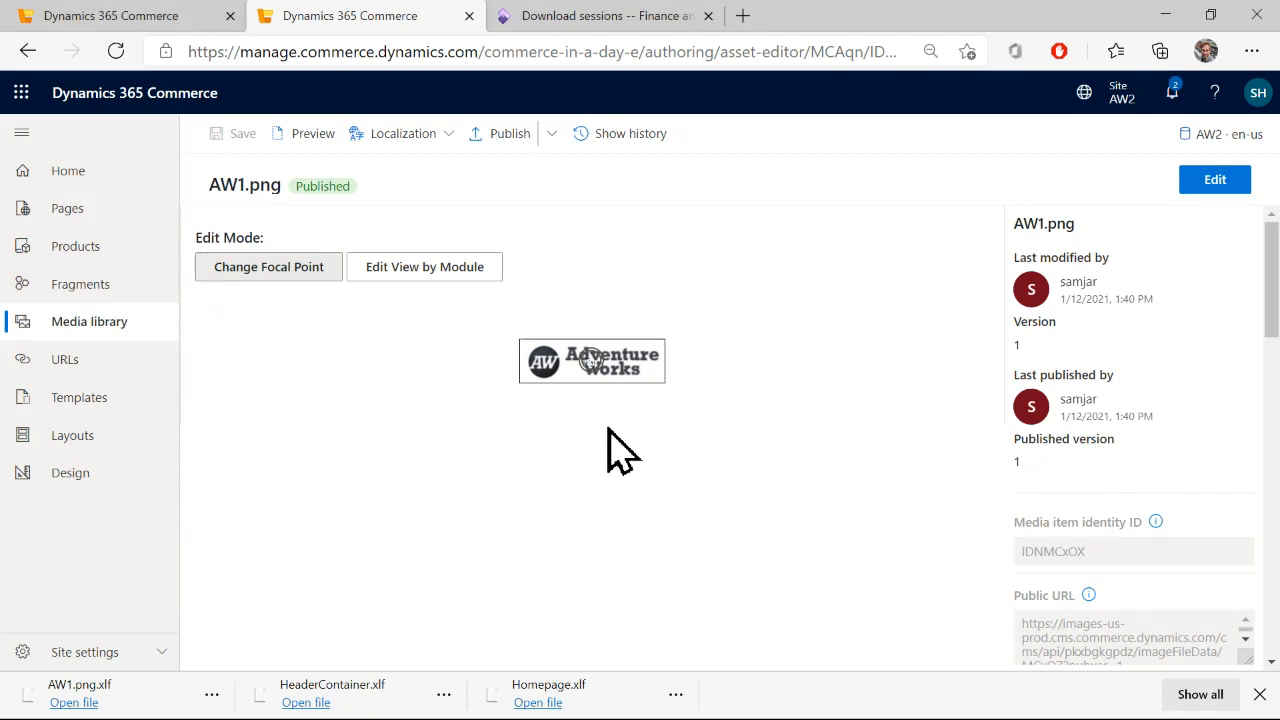
left_click(447, 137)
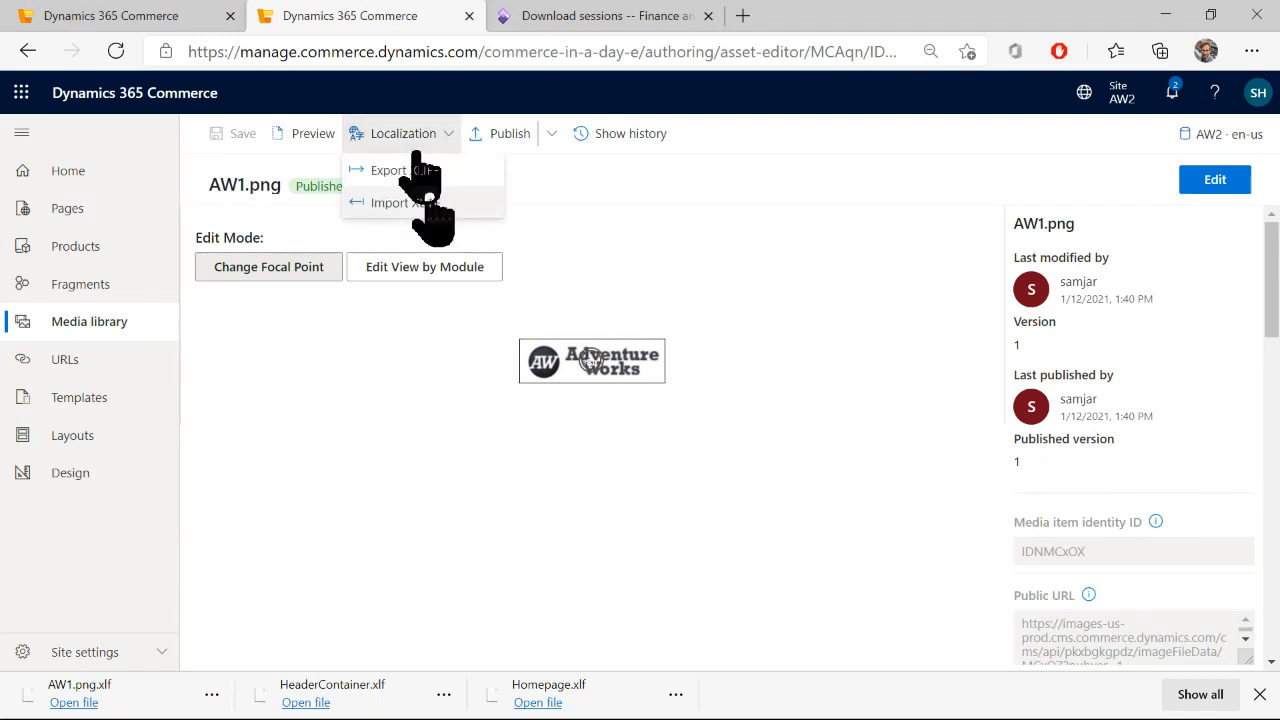
left_click(420, 202)
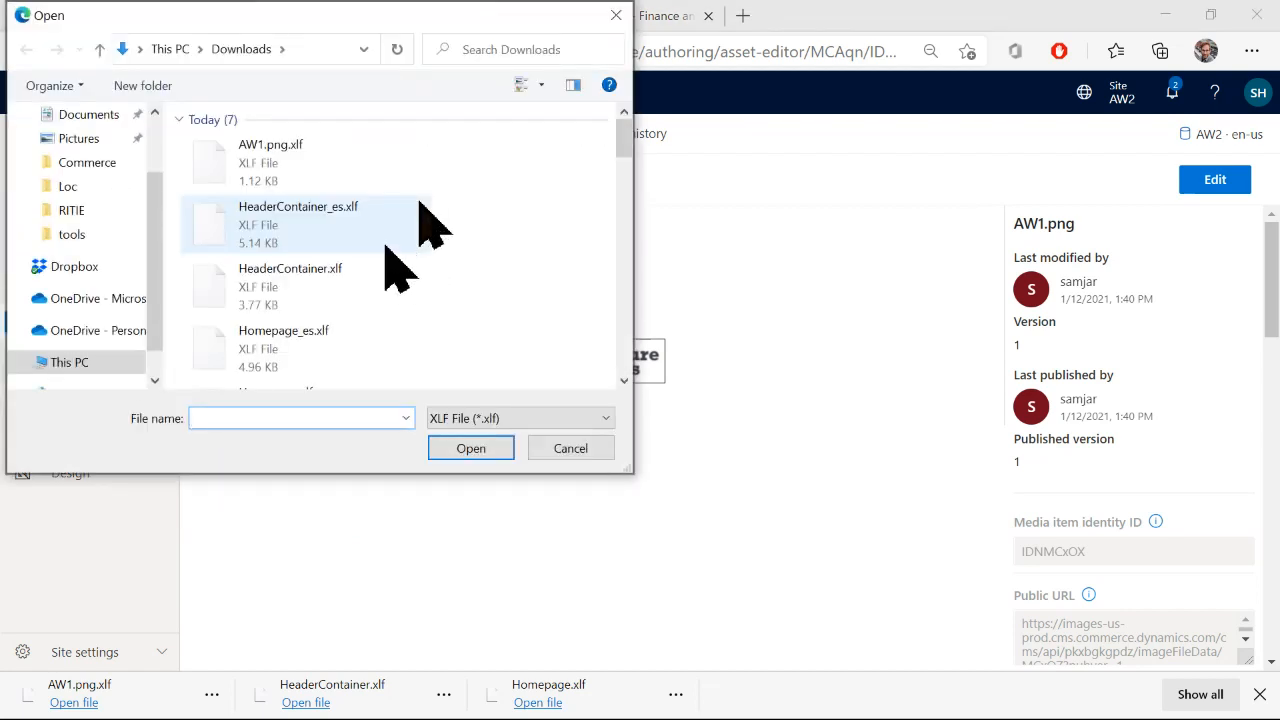
left_click(250, 188)
left_click(468, 449)
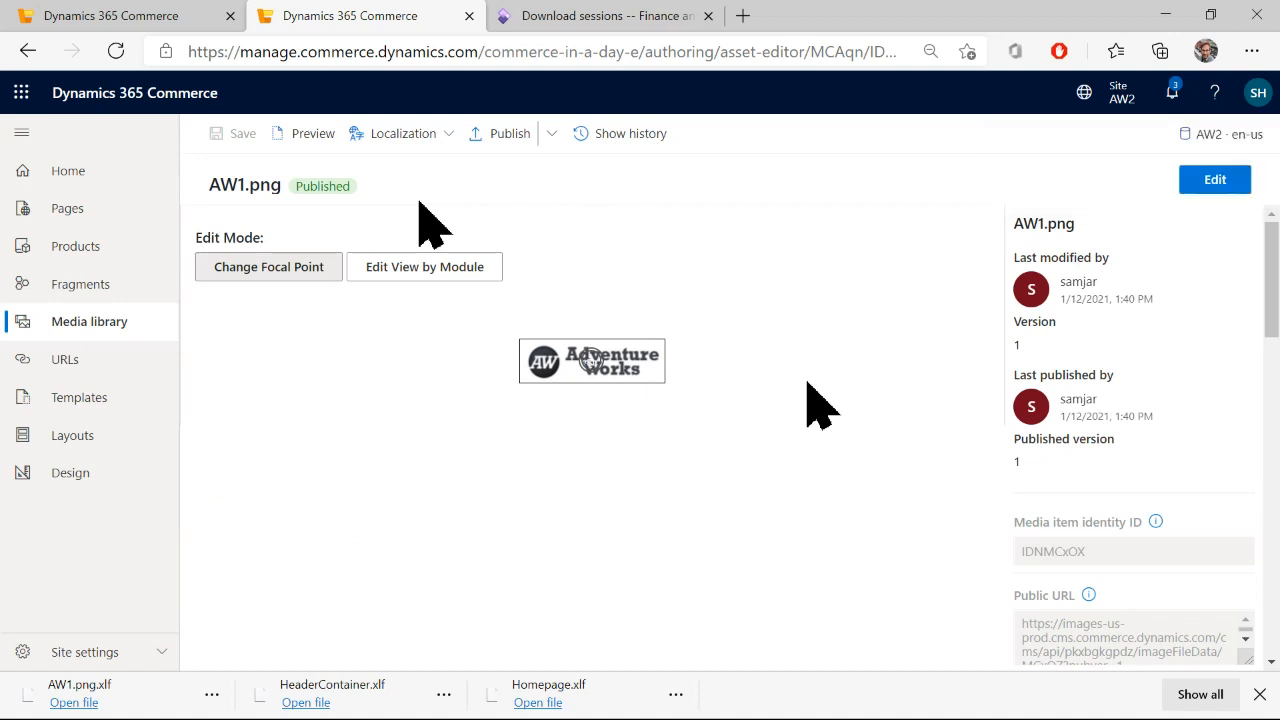
- Check AW1.png's en-us properties down to the alt text, and switch its locale to es on the AW2 channel
scroll(1120, 490, "down", 4)
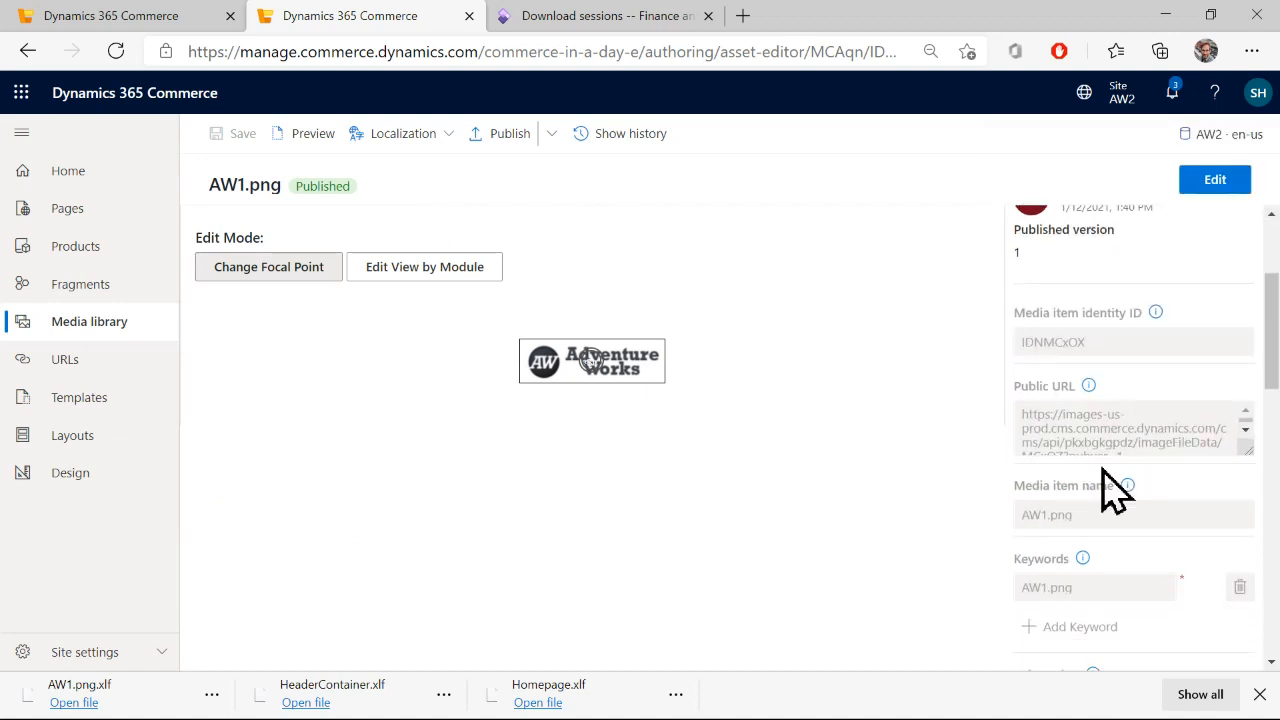
scroll(1103, 470, "down", 3)
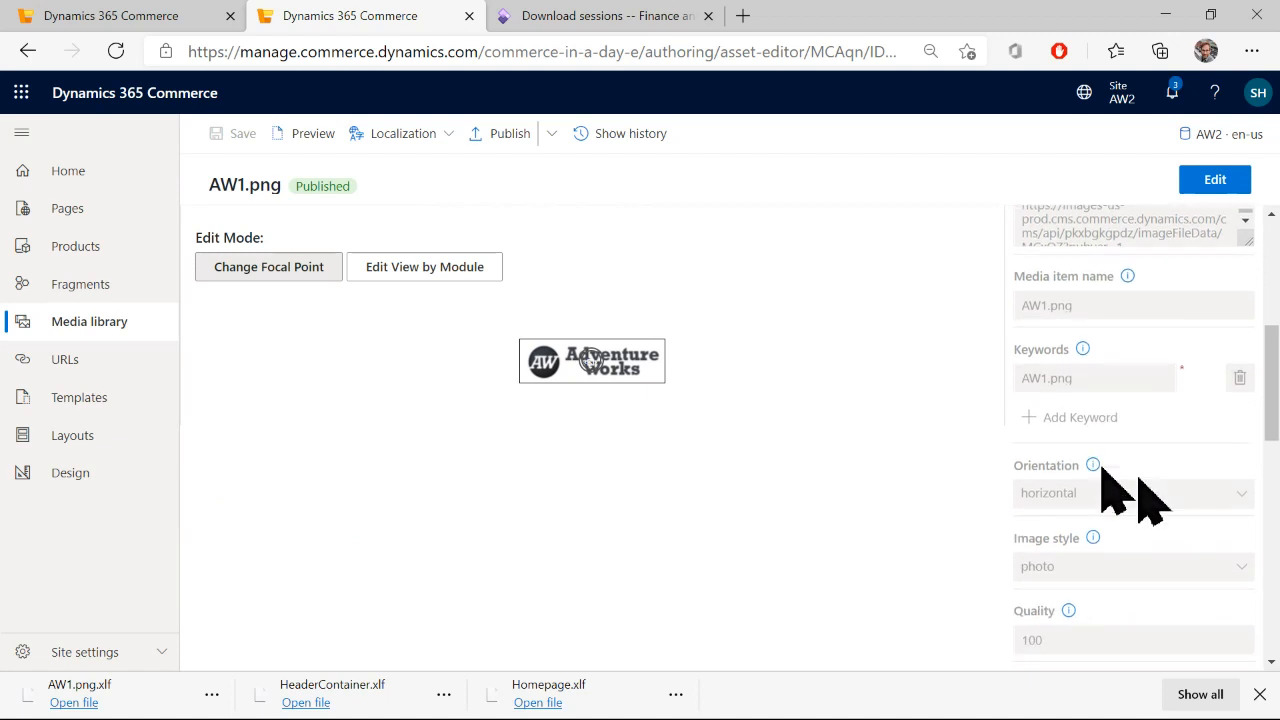
scroll(1103, 470, "down", 4)
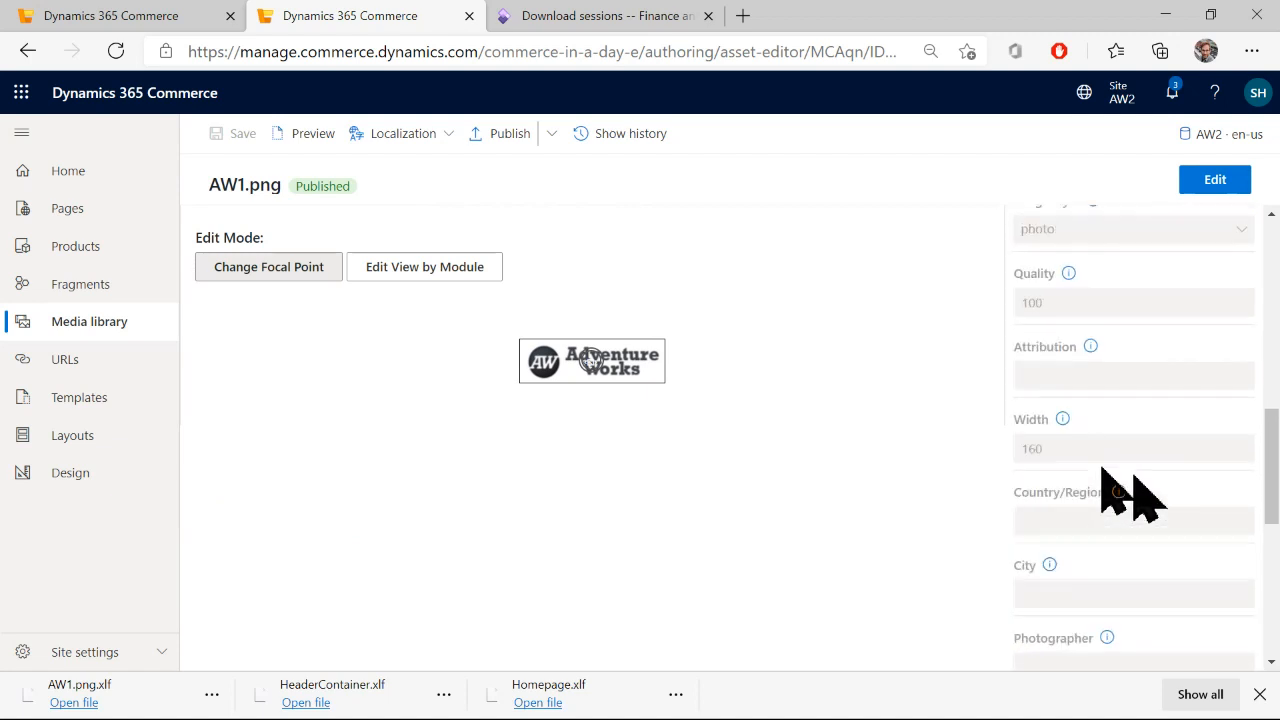
scroll(1103, 470, "down", 2)
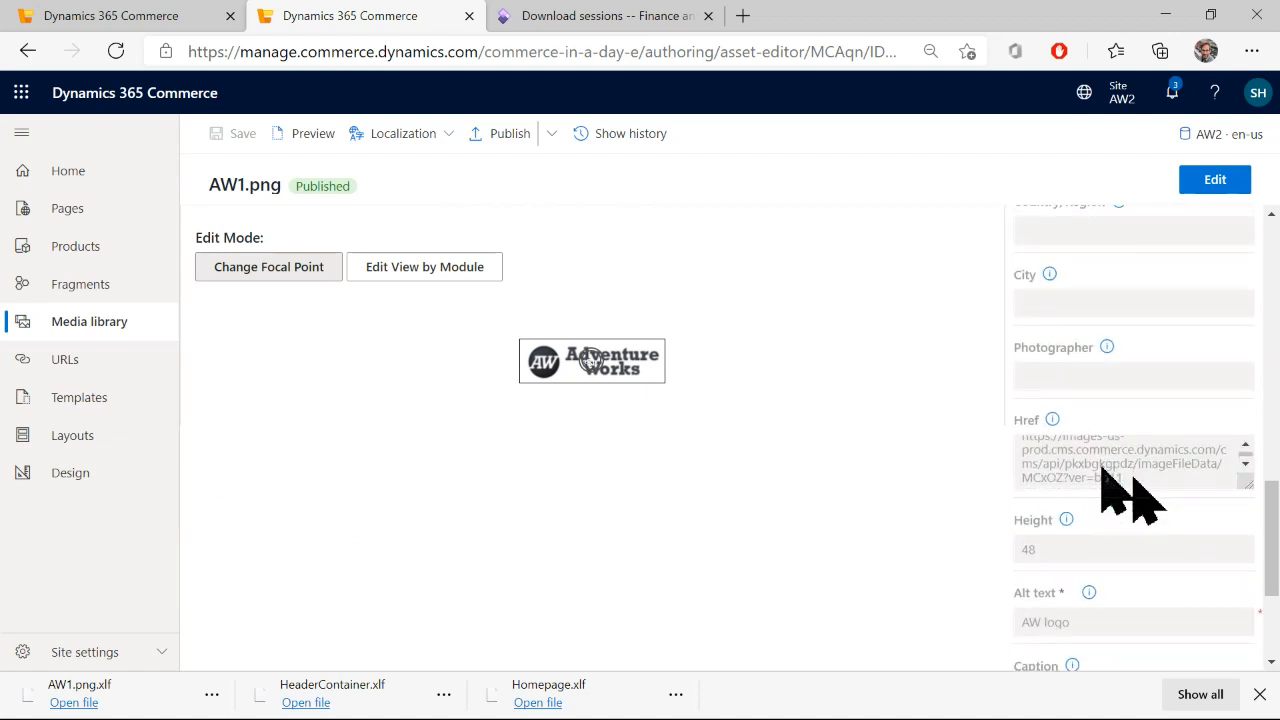
left_click(1243, 135)
left_click(1170, 270)
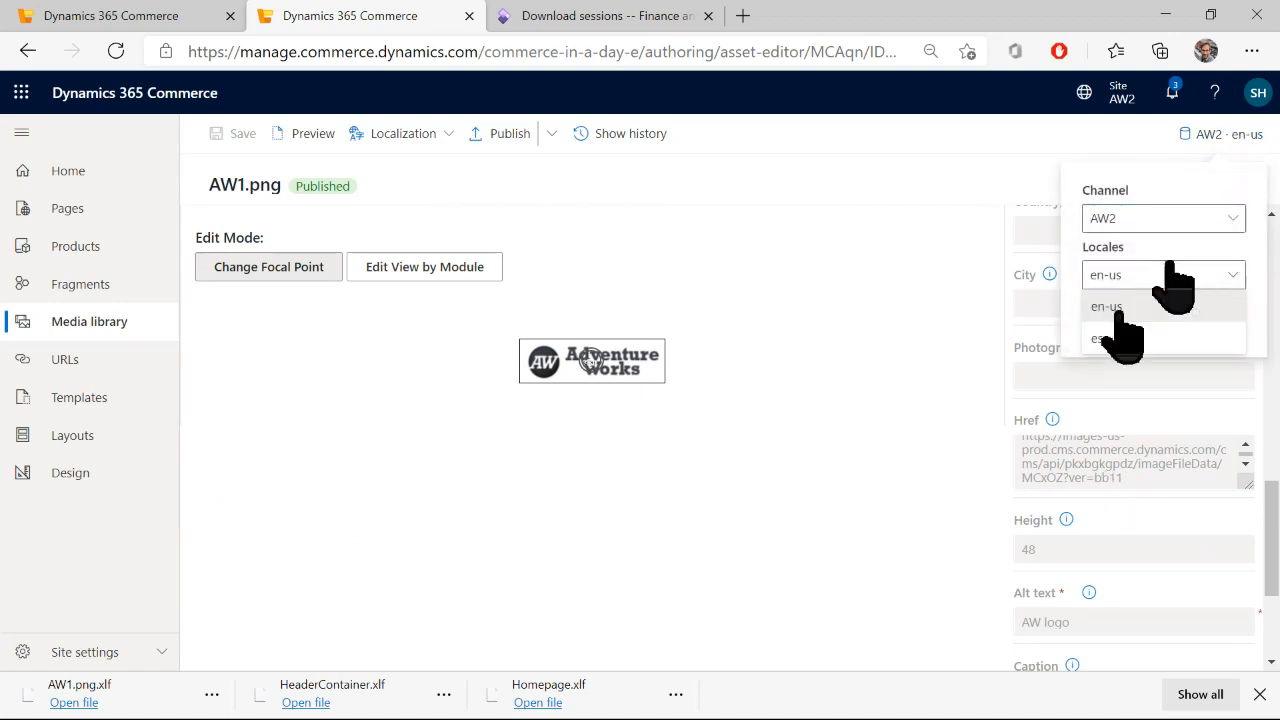
left_click(1114, 340)
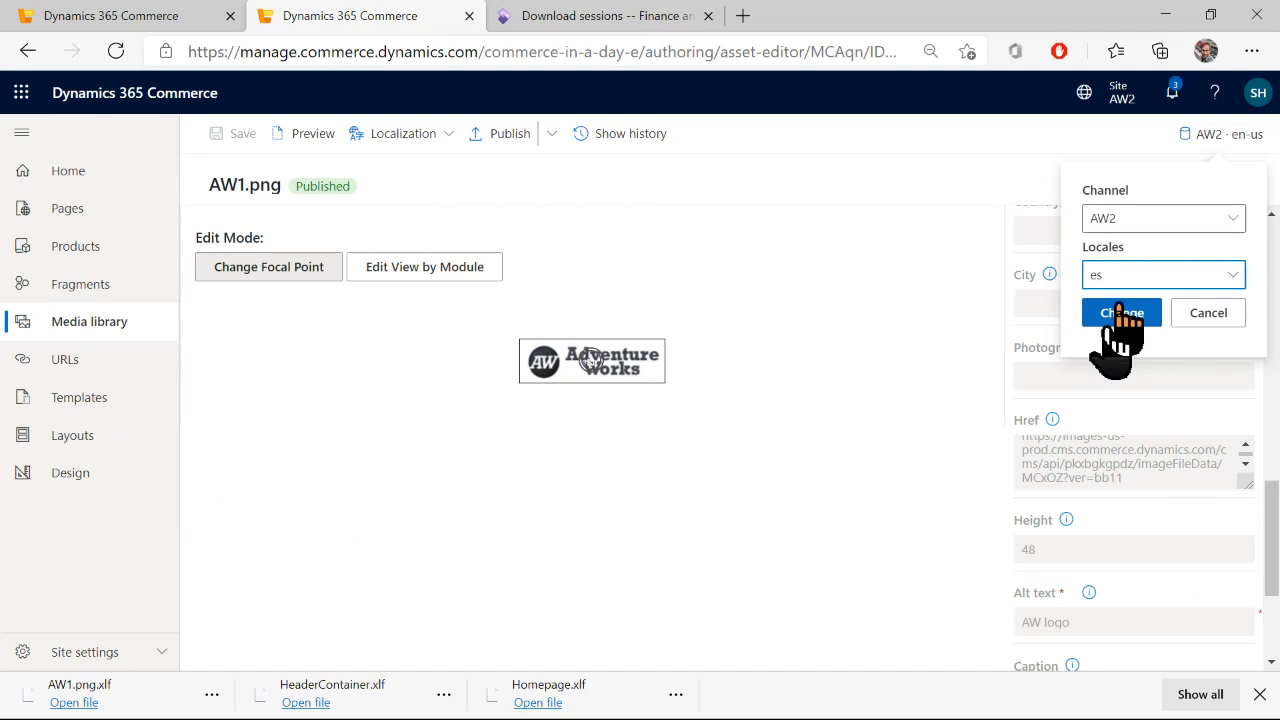
left_click(1121, 312)
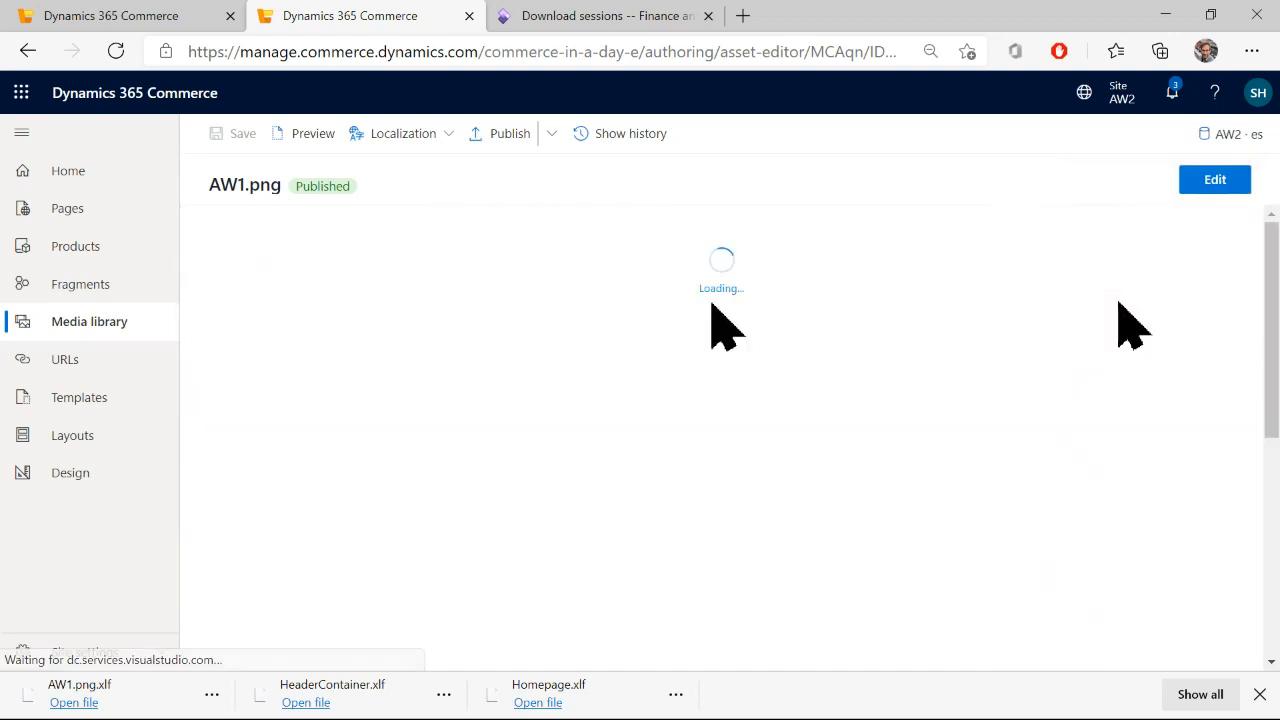
- Import the XLIFF file AW1.png.xlf for AW1.png in the es locale
left_click(445, 135)
left_click(432, 206)
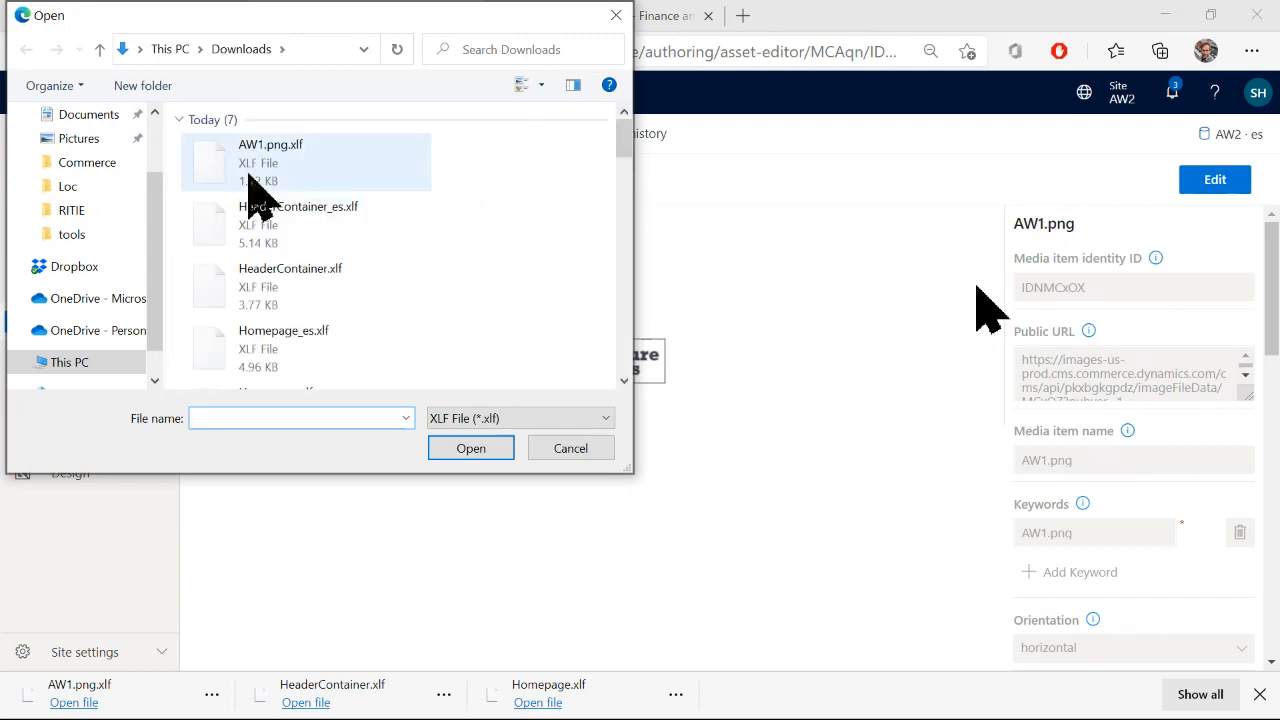
left_click(212, 182)
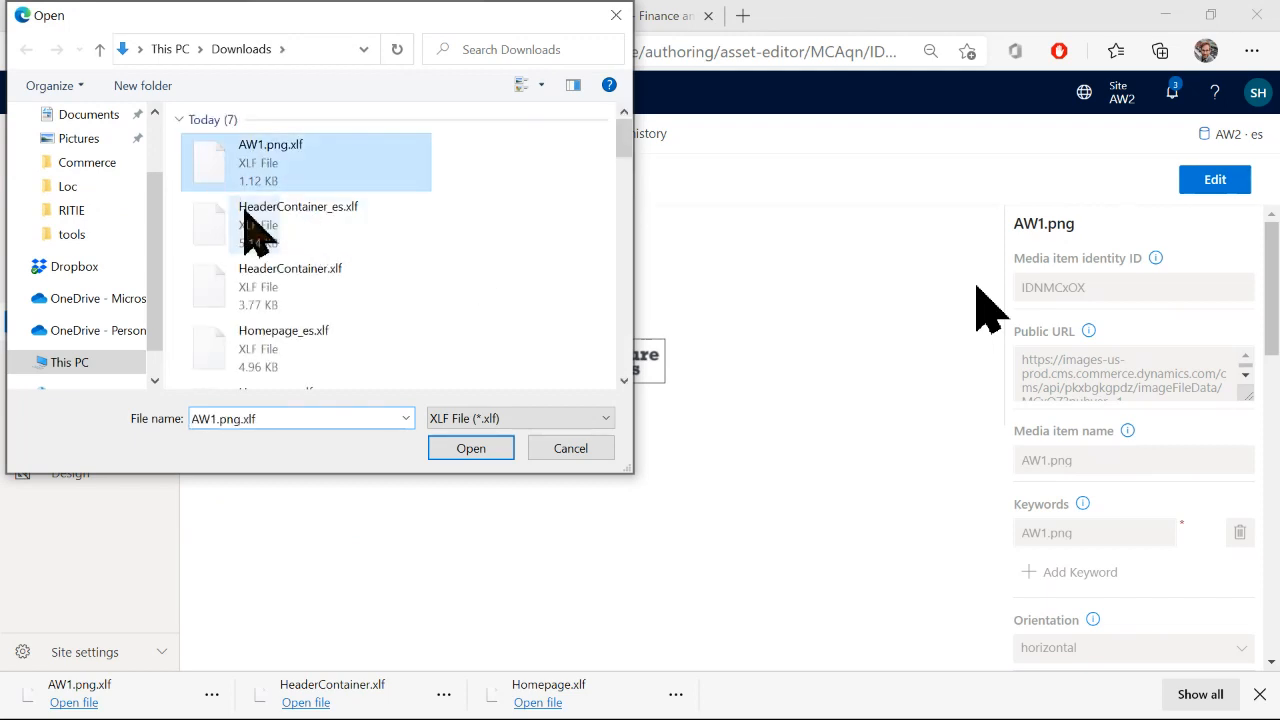
left_click(465, 448)
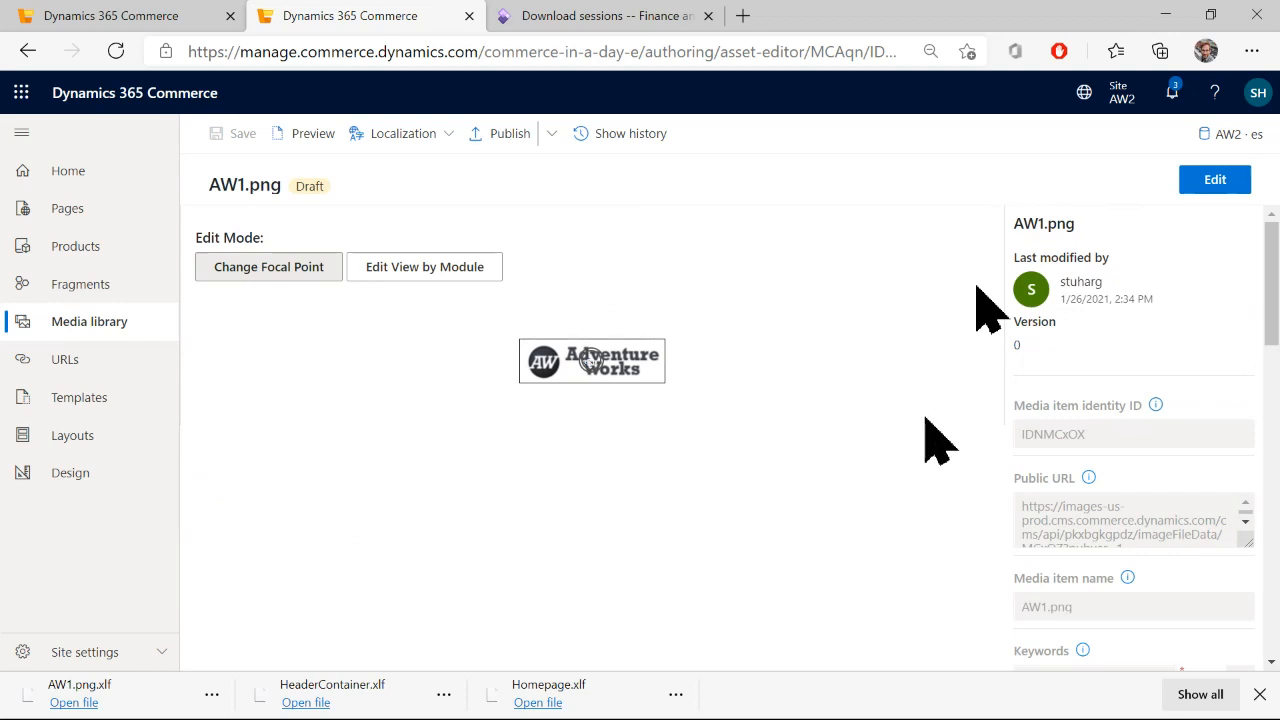
- Check the imported alt text and title in the es properties of AW1.png
scroll(1114, 471, "down", 8)
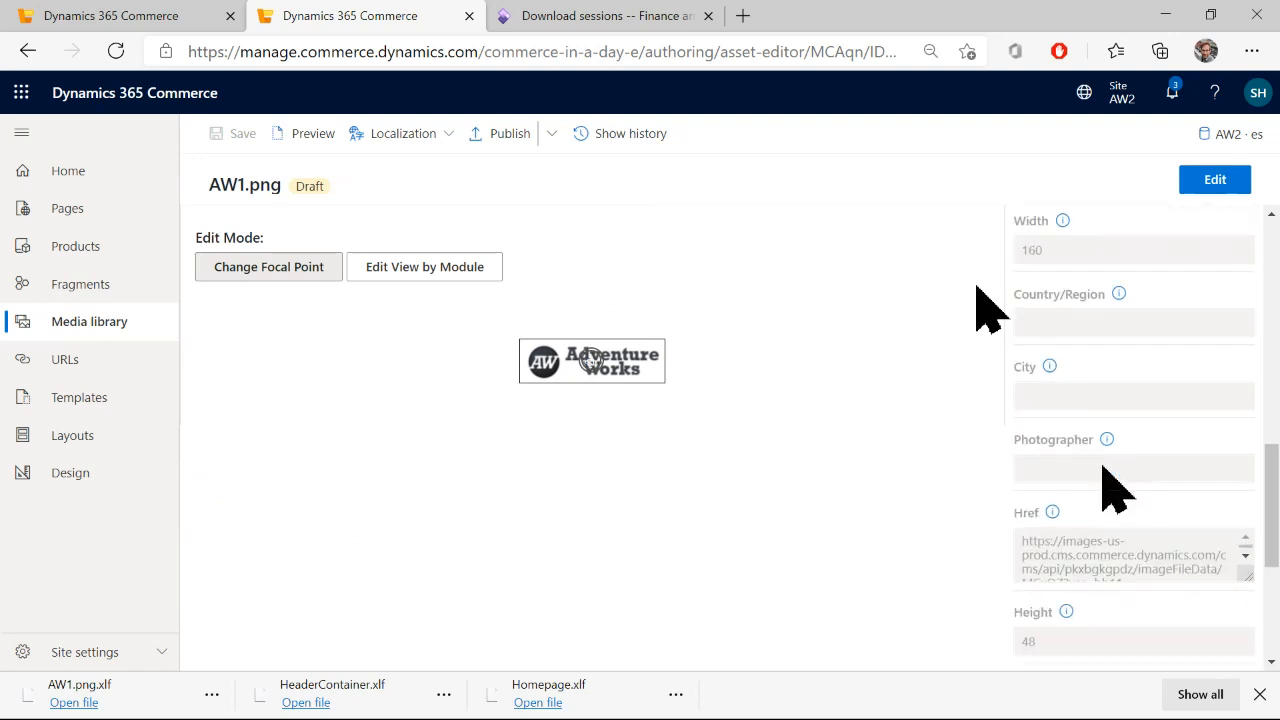
scroll(1114, 488, "down", 3)
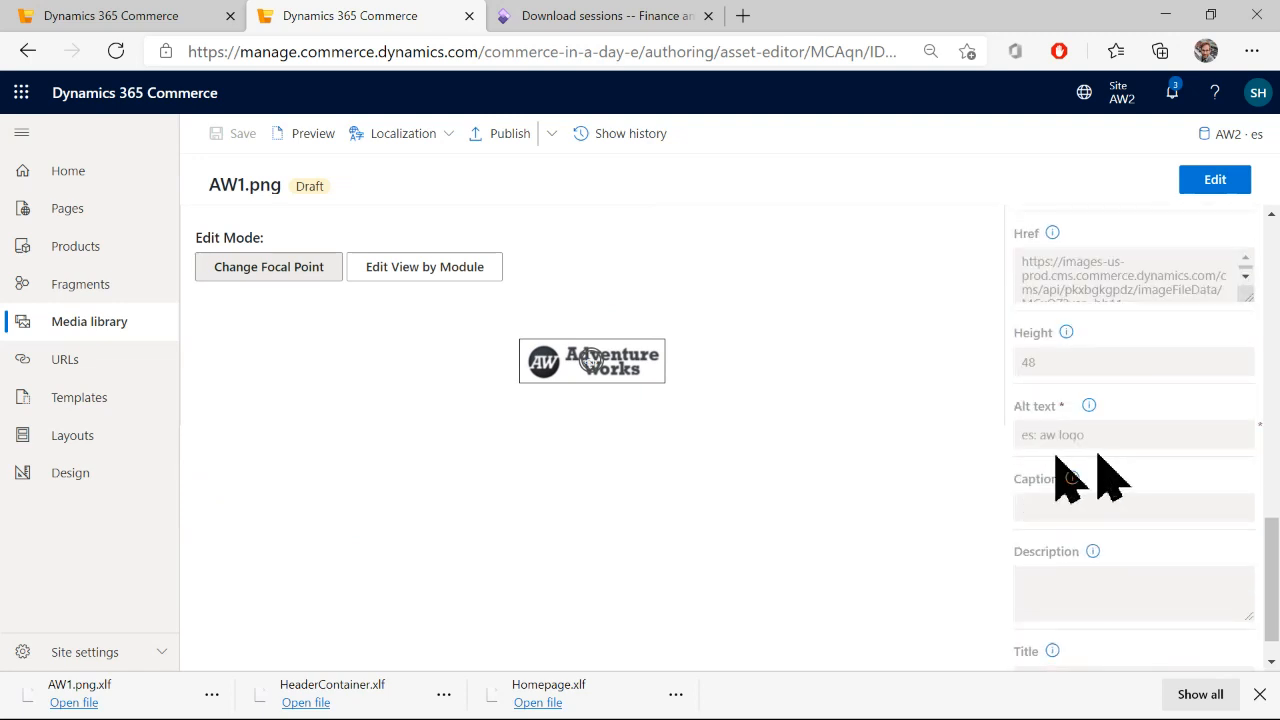
left_click_drag(1022, 435, 1037, 437)
left_click(1063, 442)
scroll(1068, 467, "down", 1)
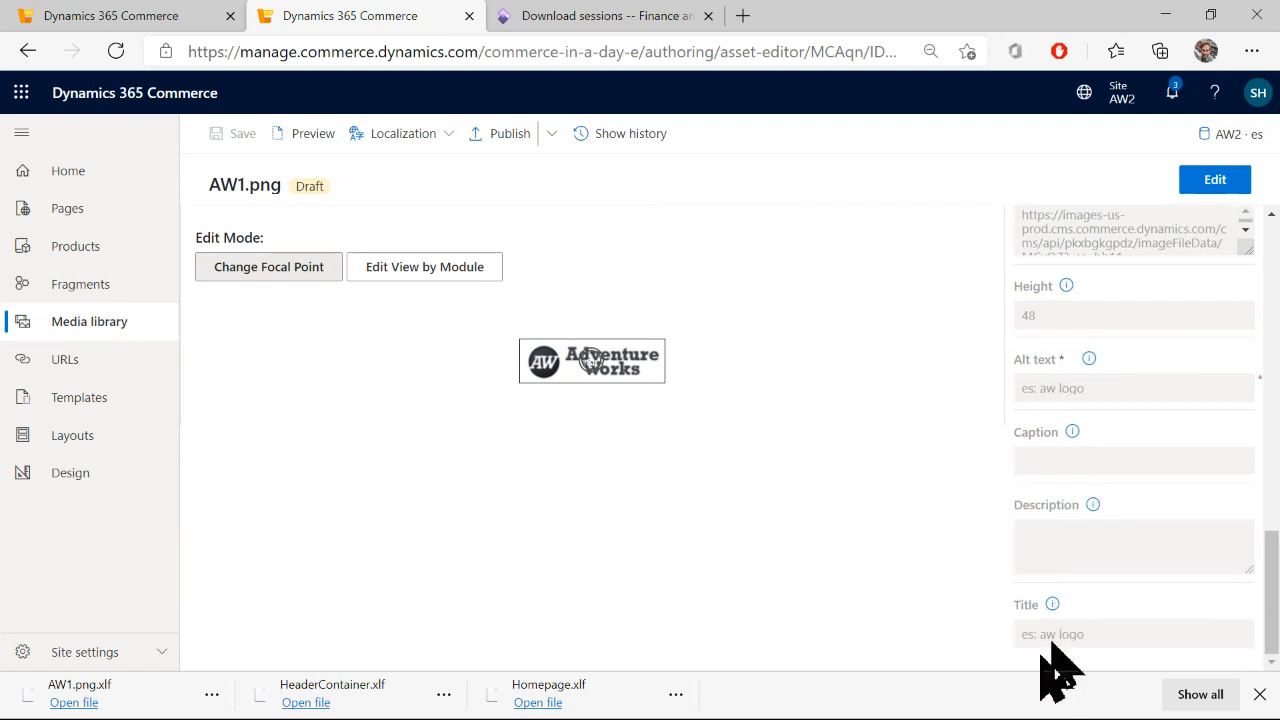
left_click_drag(1022, 636, 1040, 636)
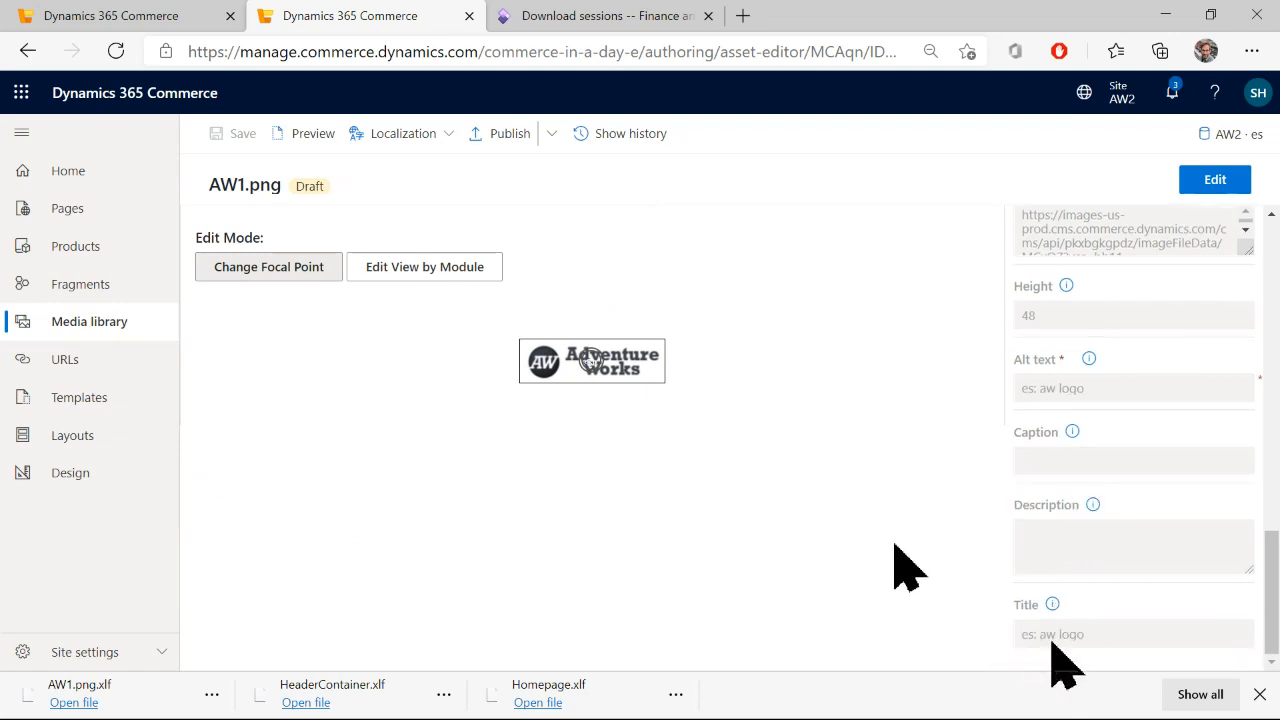
- Open the Homepage from the site's pages and check which locales the AW3 and Fabrikam extended online store channels offer
left_click(68, 212)
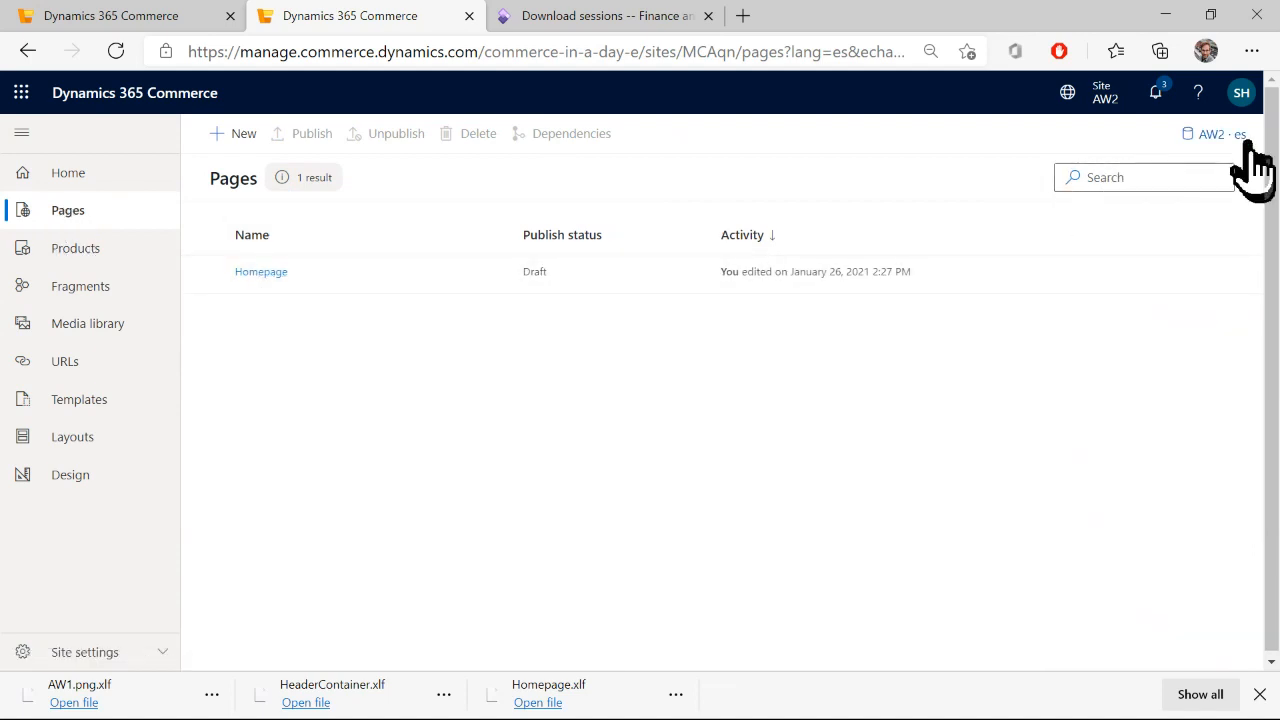
left_click(272, 278)
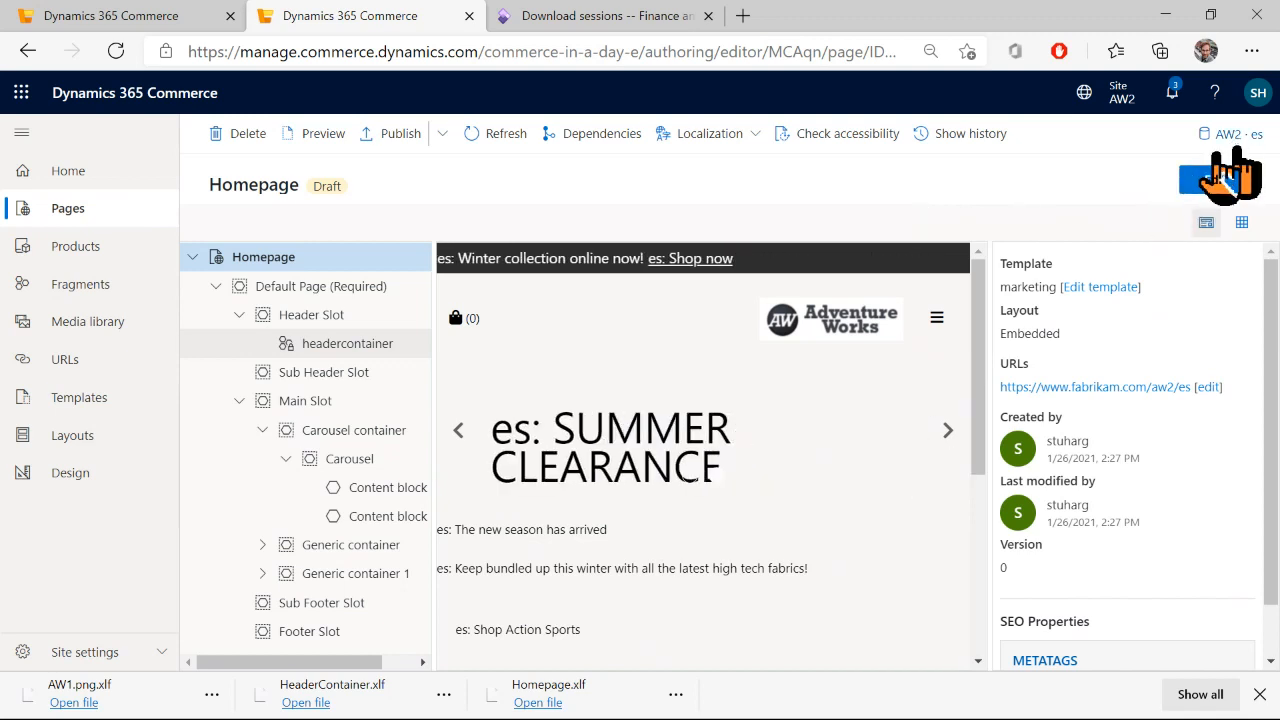
left_click(1232, 136)
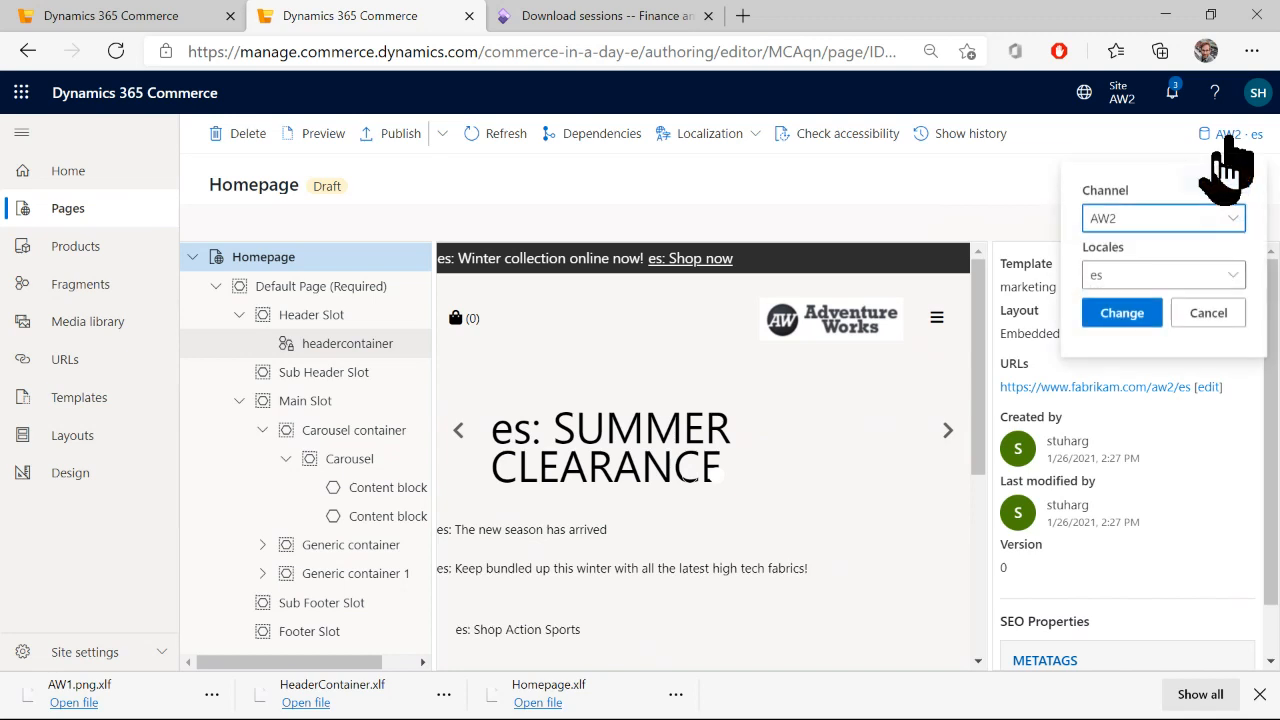
left_click(1190, 222)
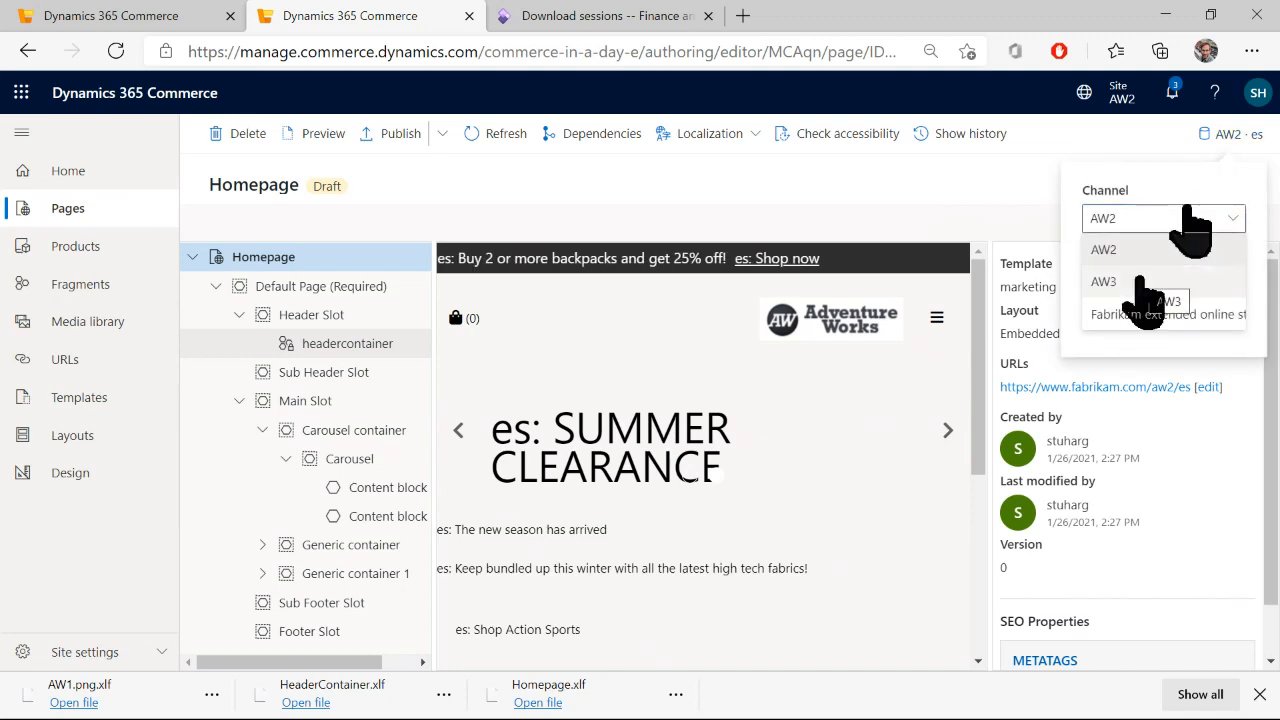
left_click(1140, 284)
left_click(1165, 278)
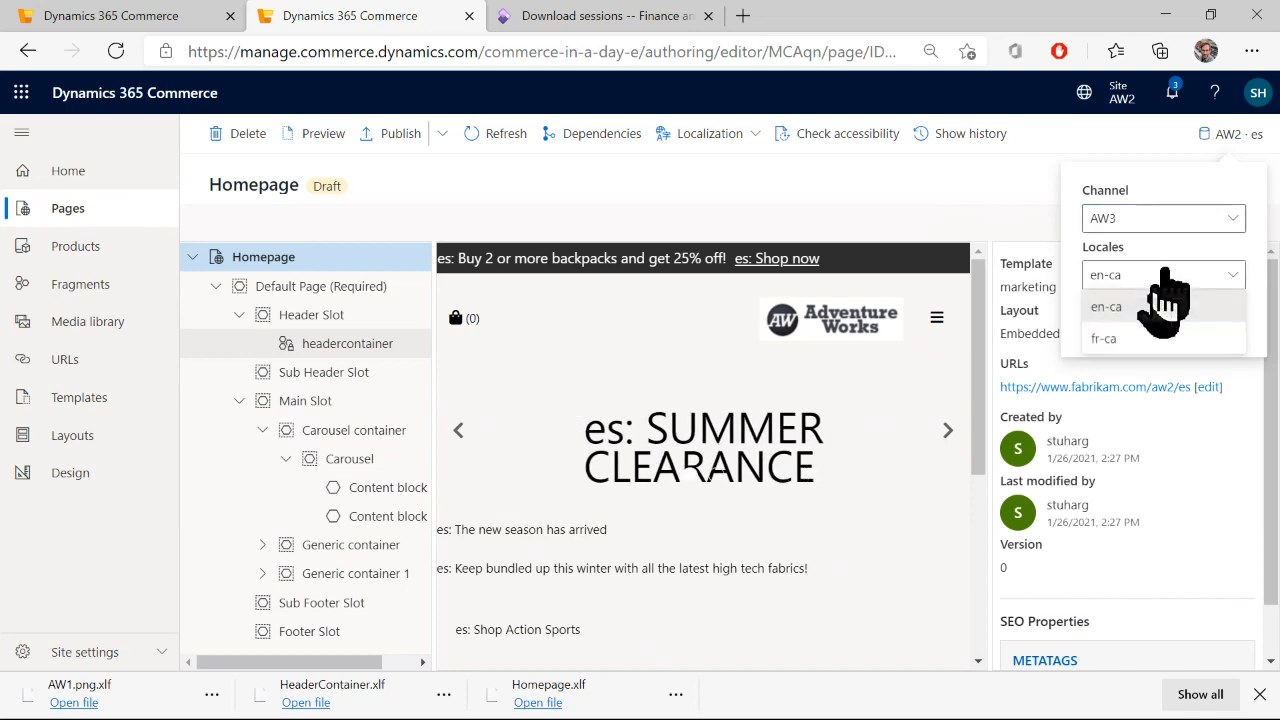
left_click(1160, 306)
left_click(1175, 220)
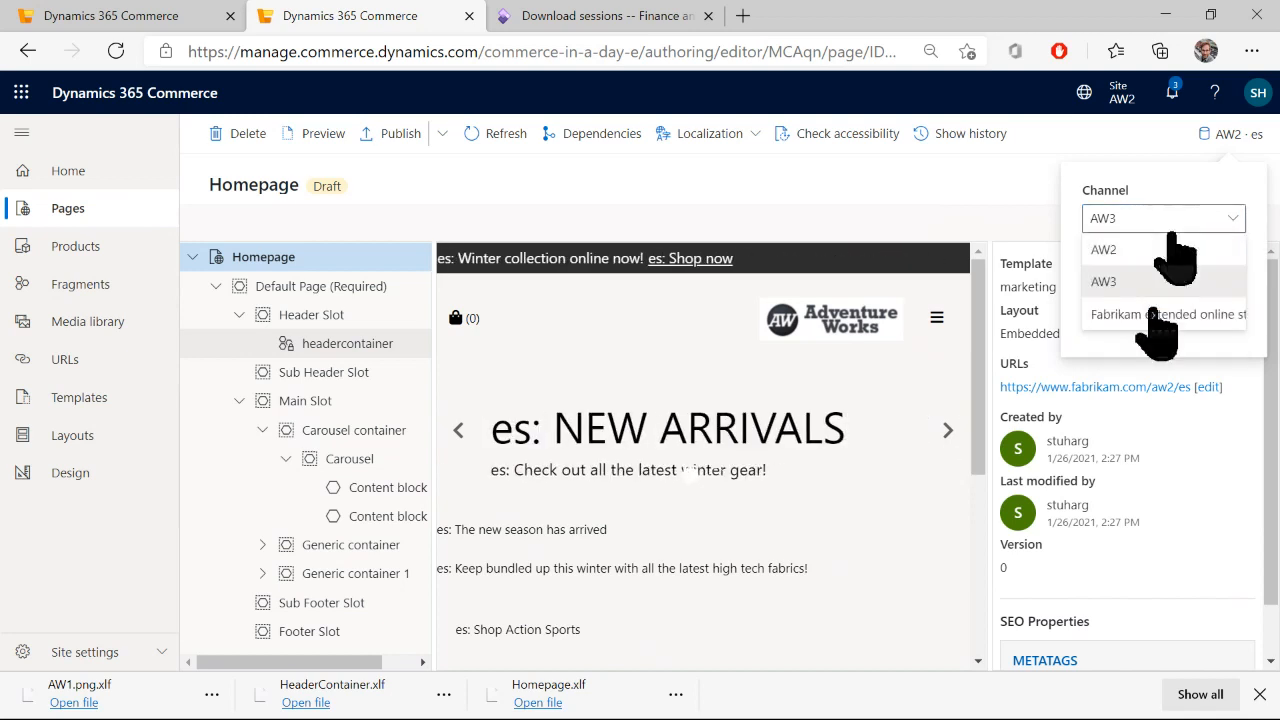
left_click(1153, 314)
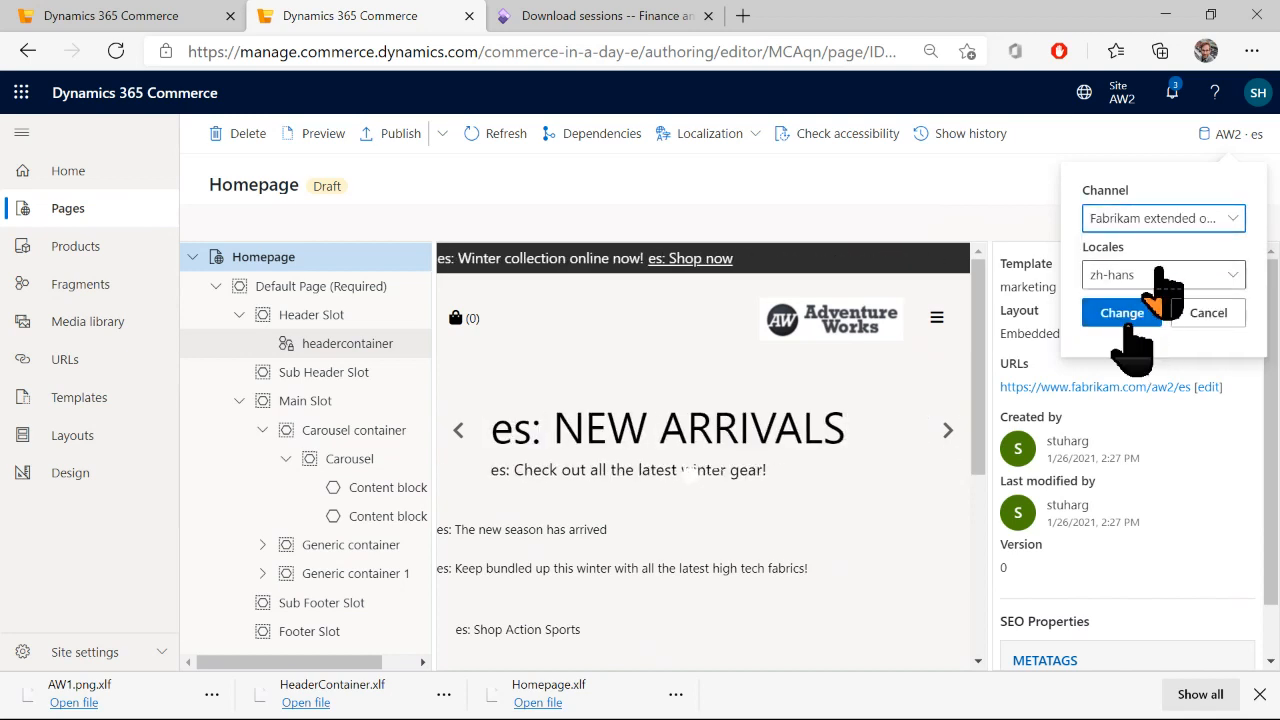
left_click(1158, 274)
left_click(1141, 340)
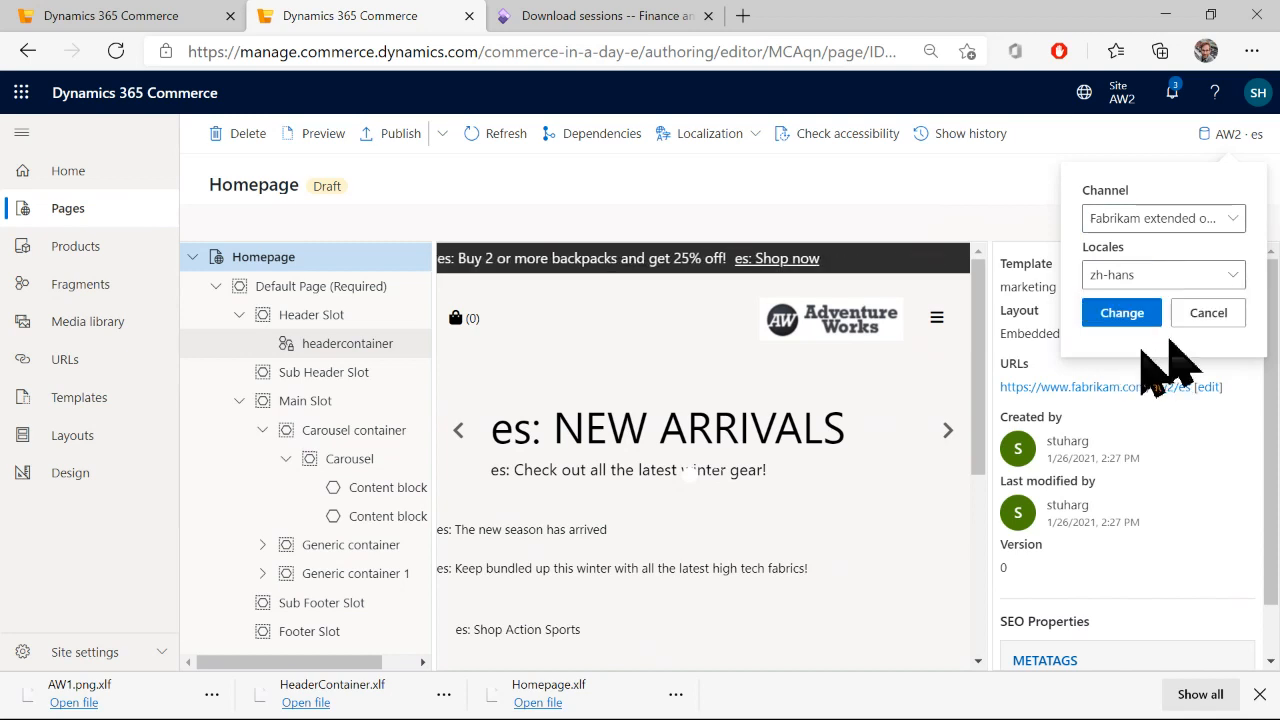
left_click(1207, 311)
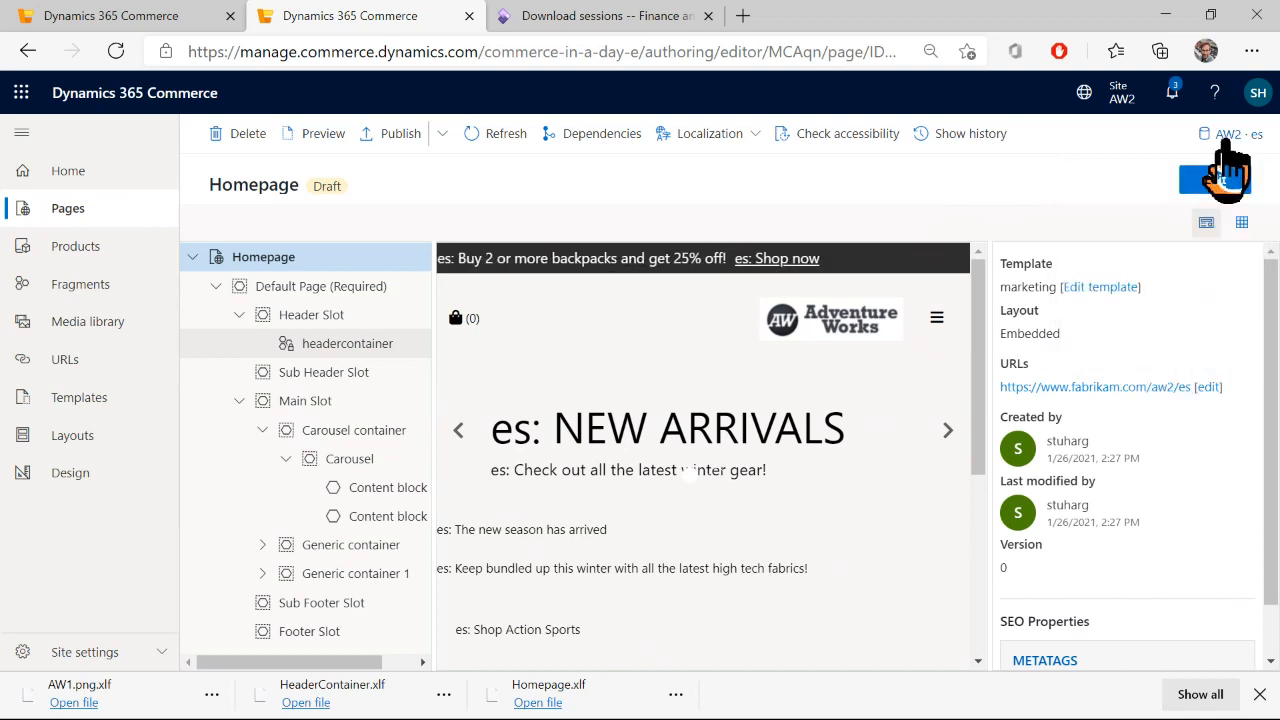
- Switch the Homepage to the AW3 channel with the en-ca locale
left_click(1226, 140)
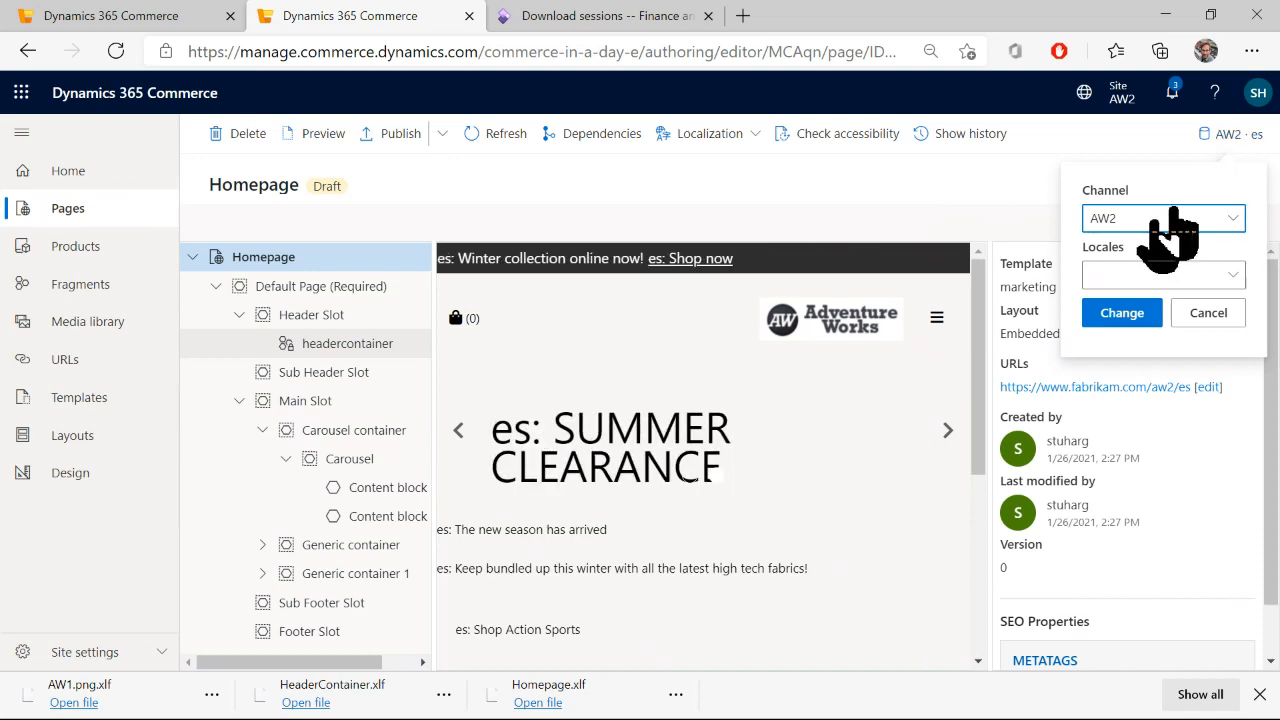
left_click(1172, 222)
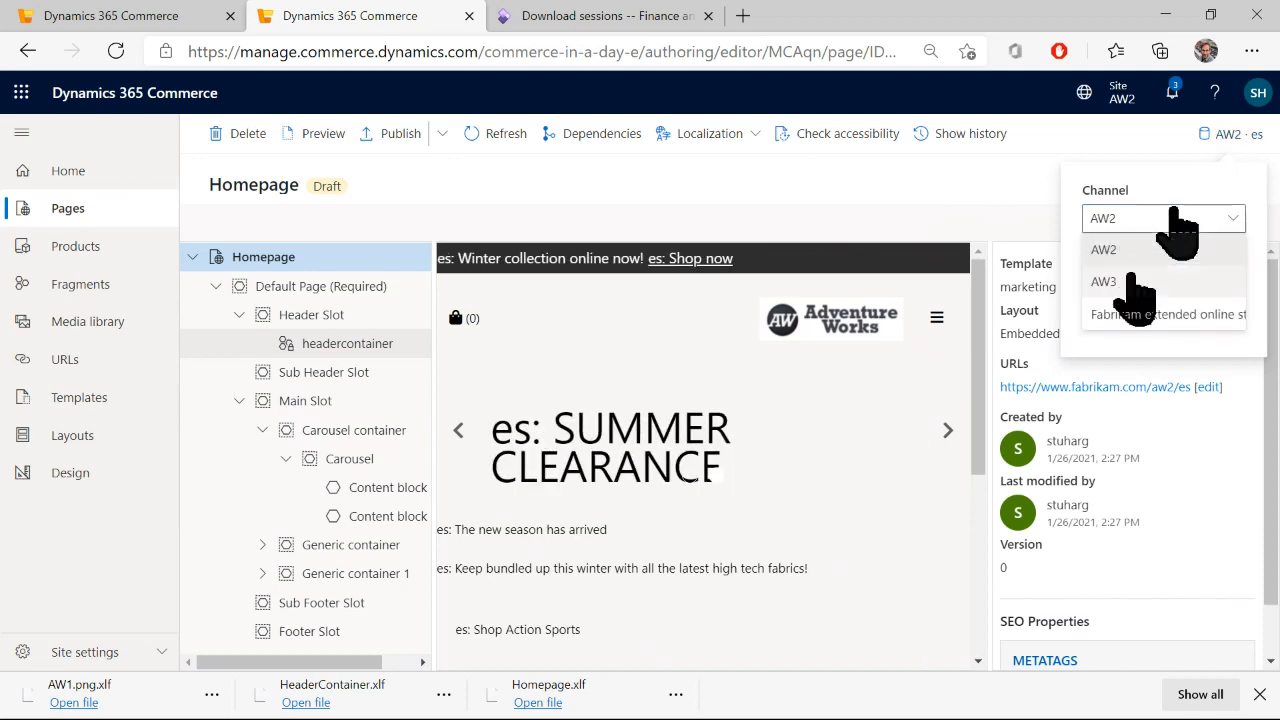
left_click(1128, 282)
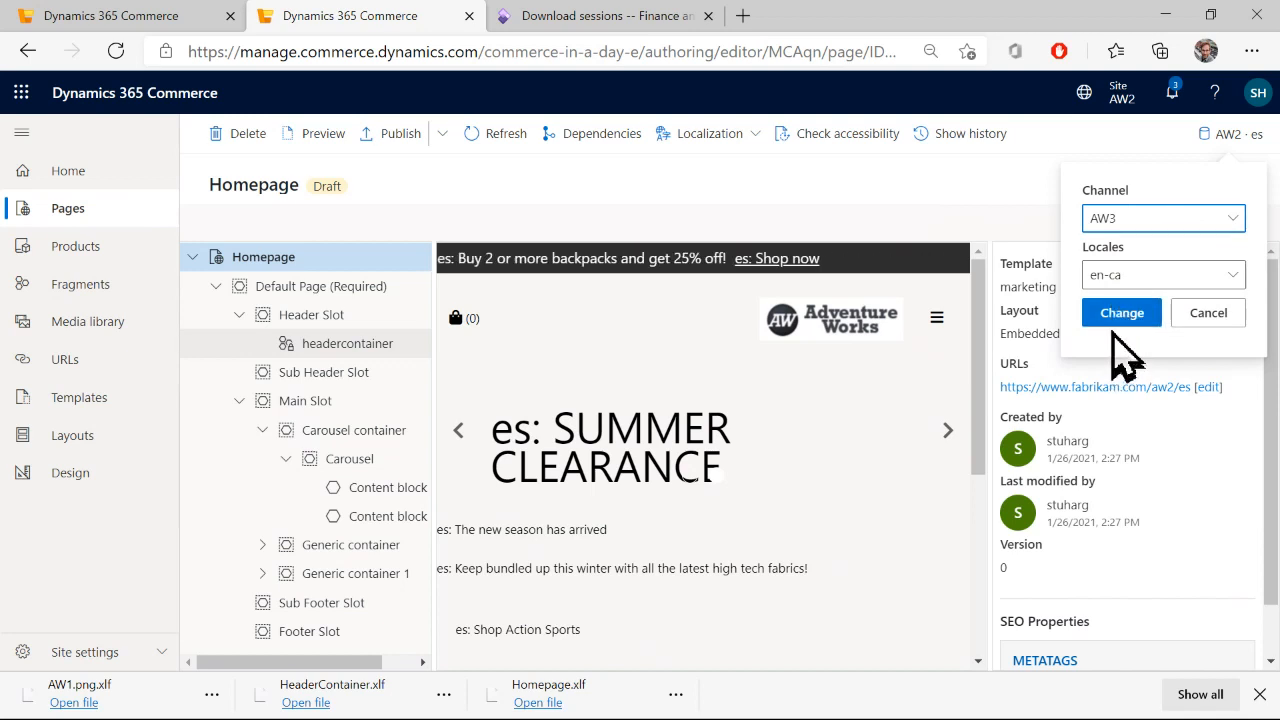
left_click(1116, 314)
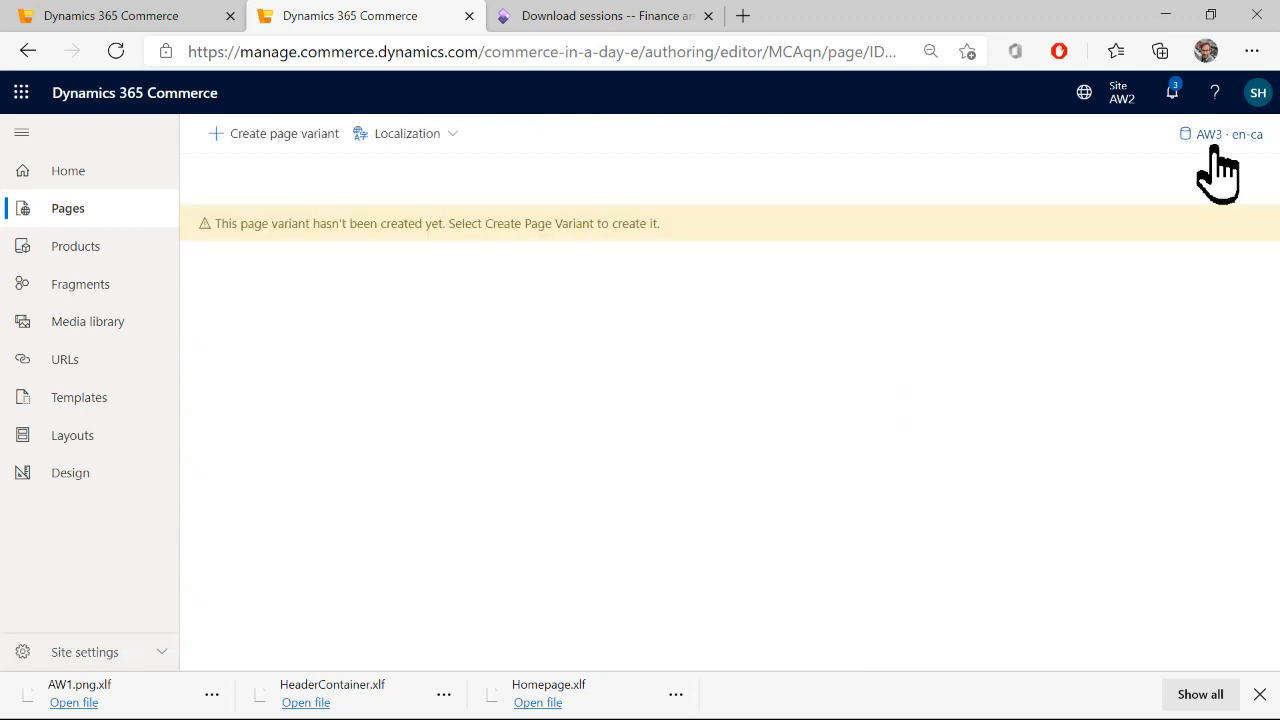
- Create the Homepage's page variant for AW3 en-ca and finish editing it
left_click(285, 137)
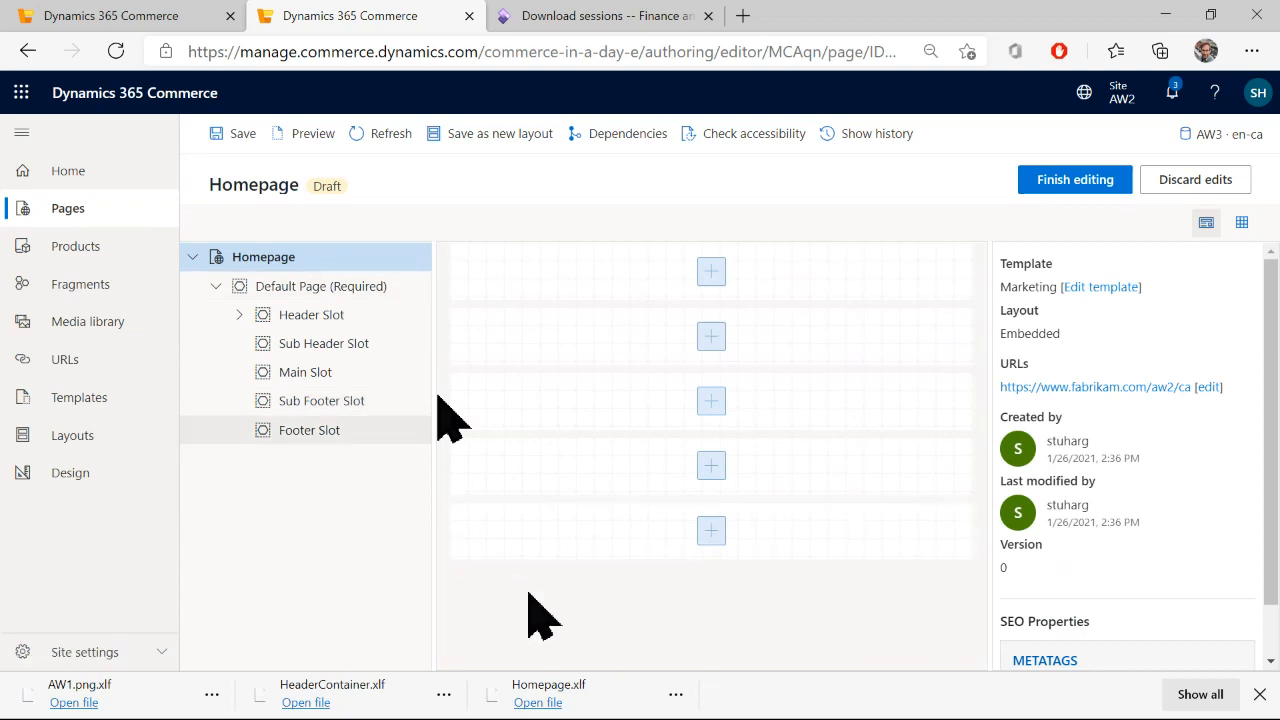
left_click(1051, 195)
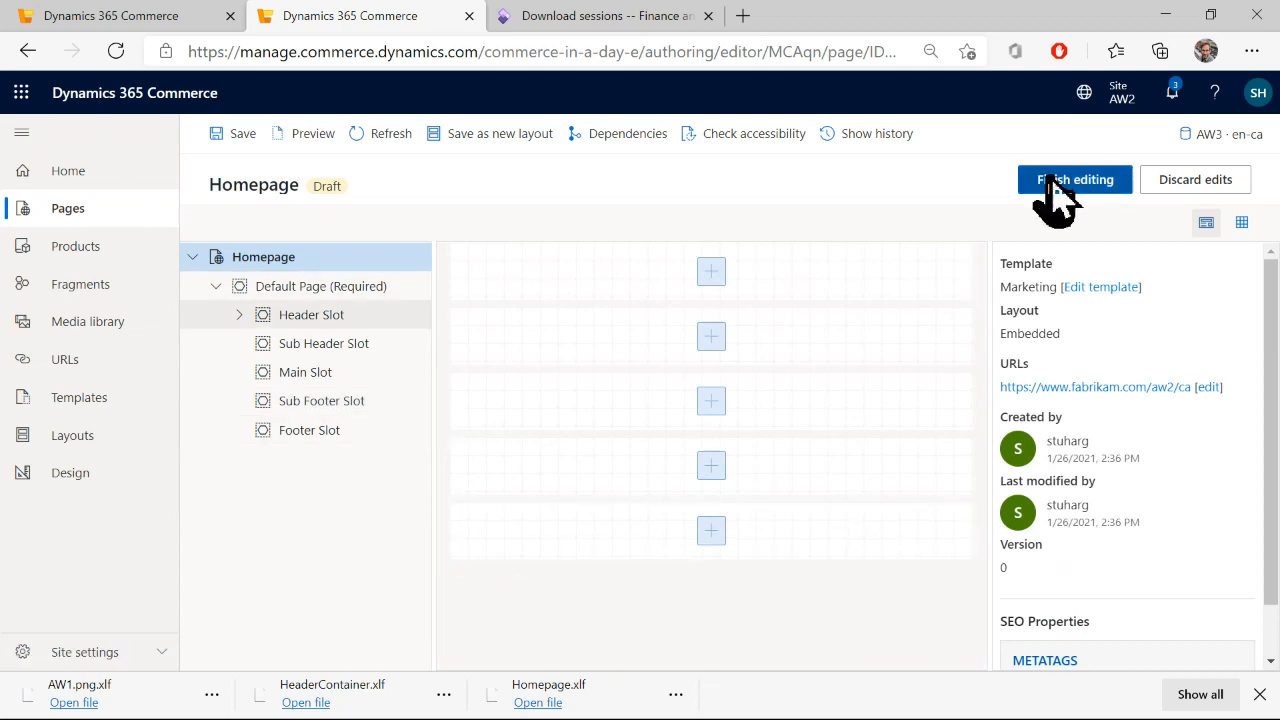
left_click(645, 440)
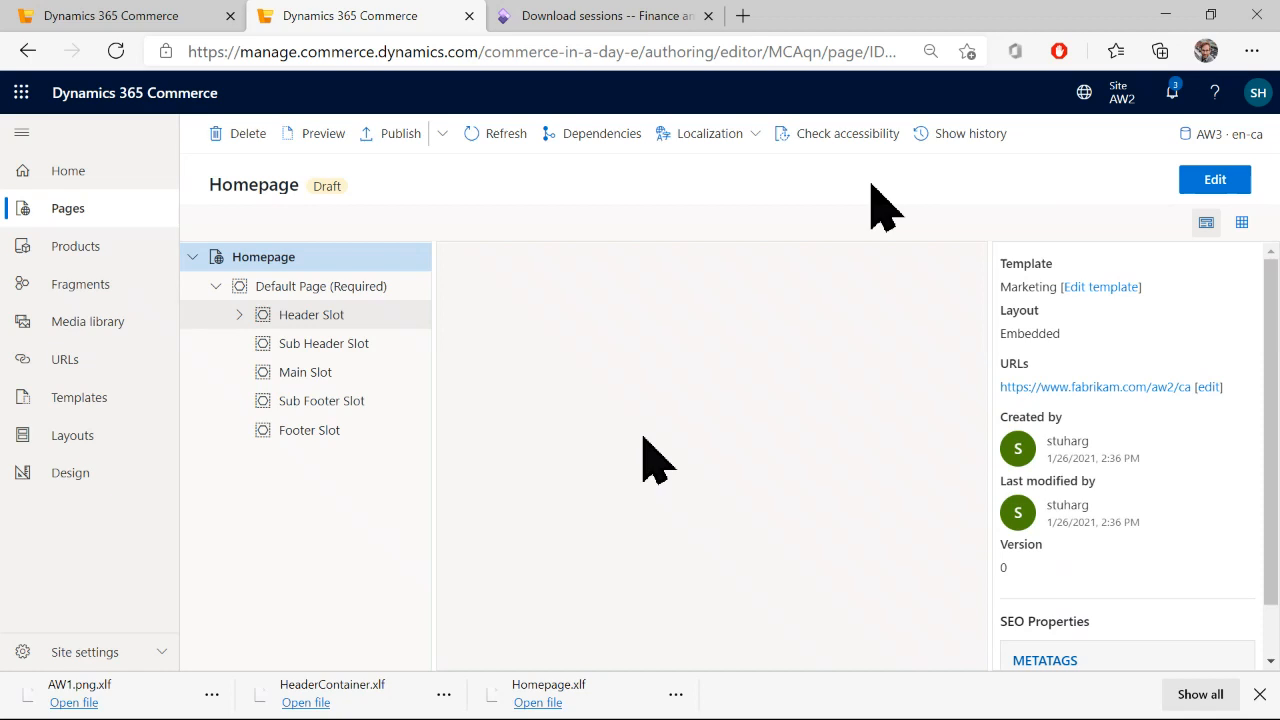
- Switch to Command Prompt and recall the earlier nxslt2.exe command that localizes Downloads\Homepage.xlf
key("alt+Tab")
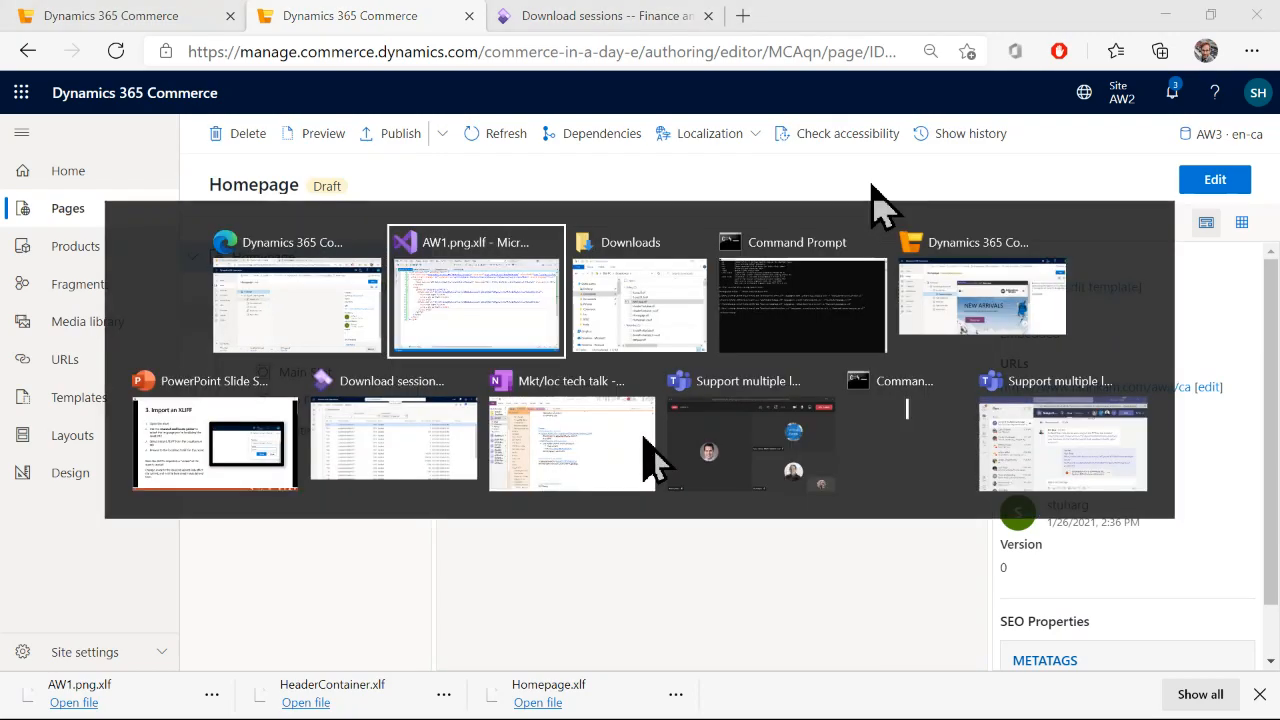
key("alt+Tab")
key("alt+Tab")
key("Up")
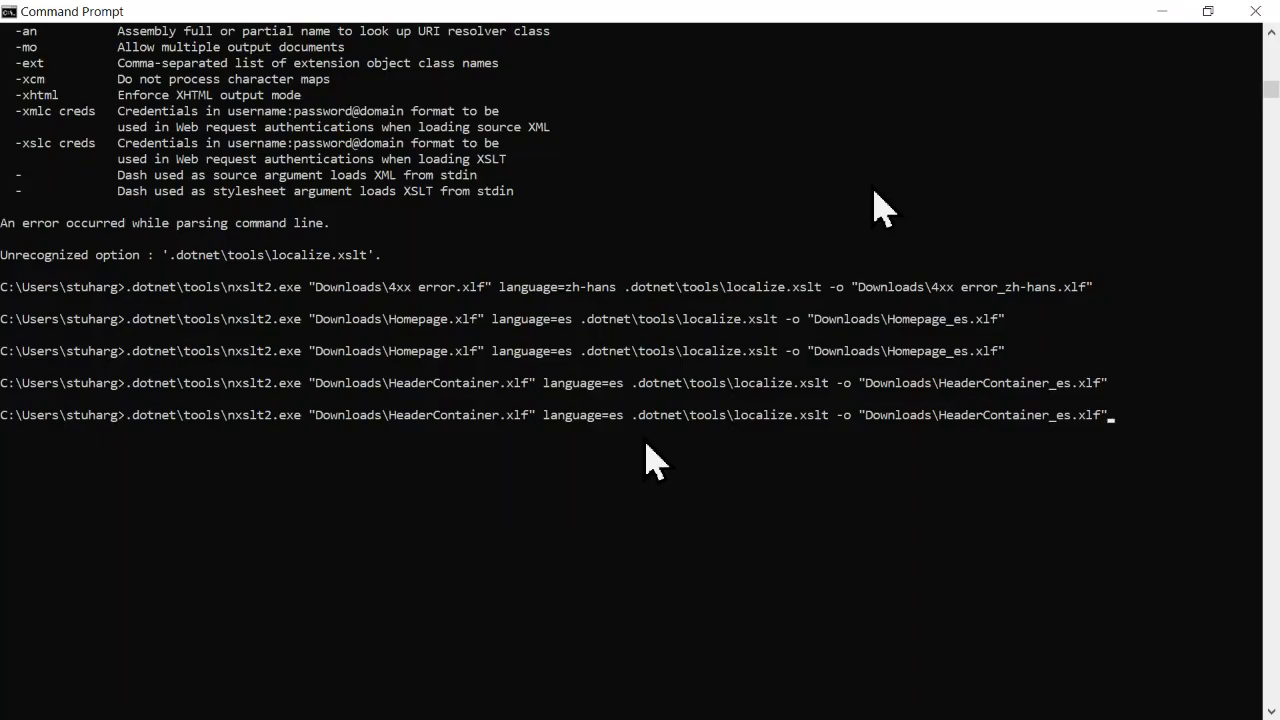
key("Up")
key("Up")
key("Up")
key("Up")
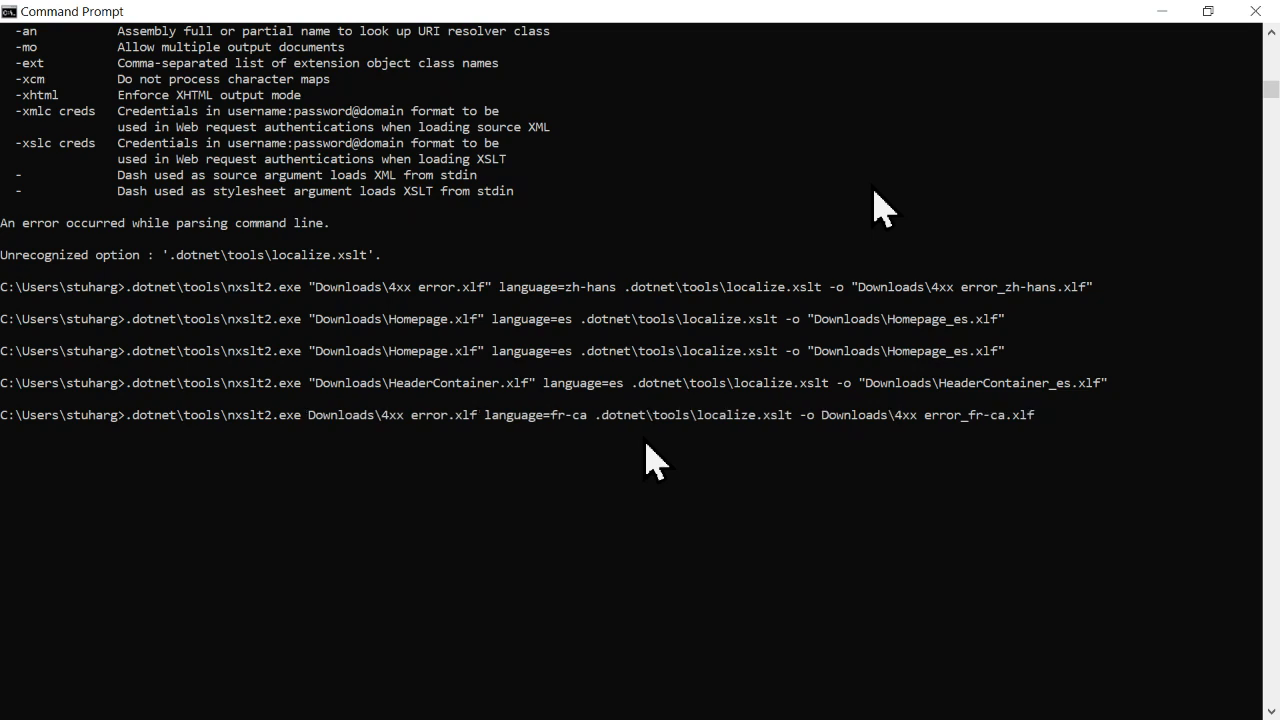
key("Up")
key("Up")
key("Up")
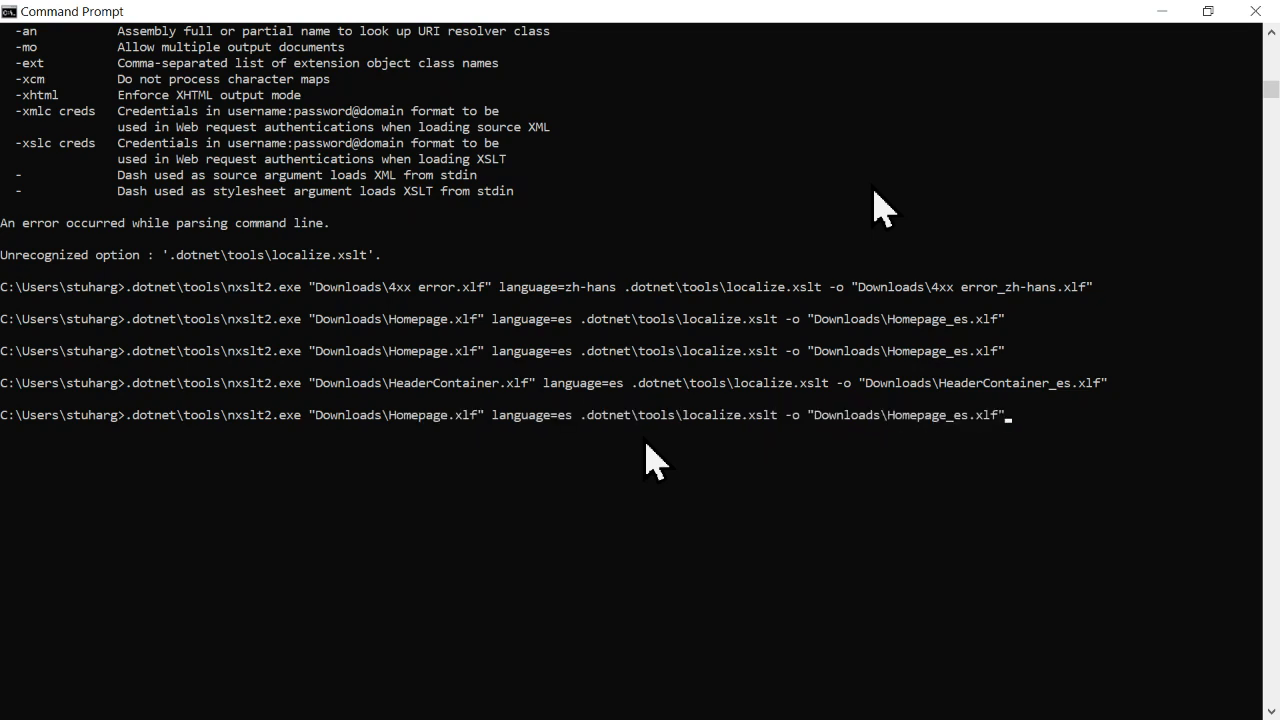
key("Up")
key("Down")
- Set the language parameter of the recalled Homepage.xlf command to en-ca
key("Left")
key("Left")
key("Left")
key("Left")
key("Left")
key("Left")
key("Left")
key("Left")
key("Left")
key("Left")
key("Left")
key("Left")
key("Left")
key("Left")
key("Left")
key("Left")
key("Left")
key("Left")
key("Left")
key("Left")
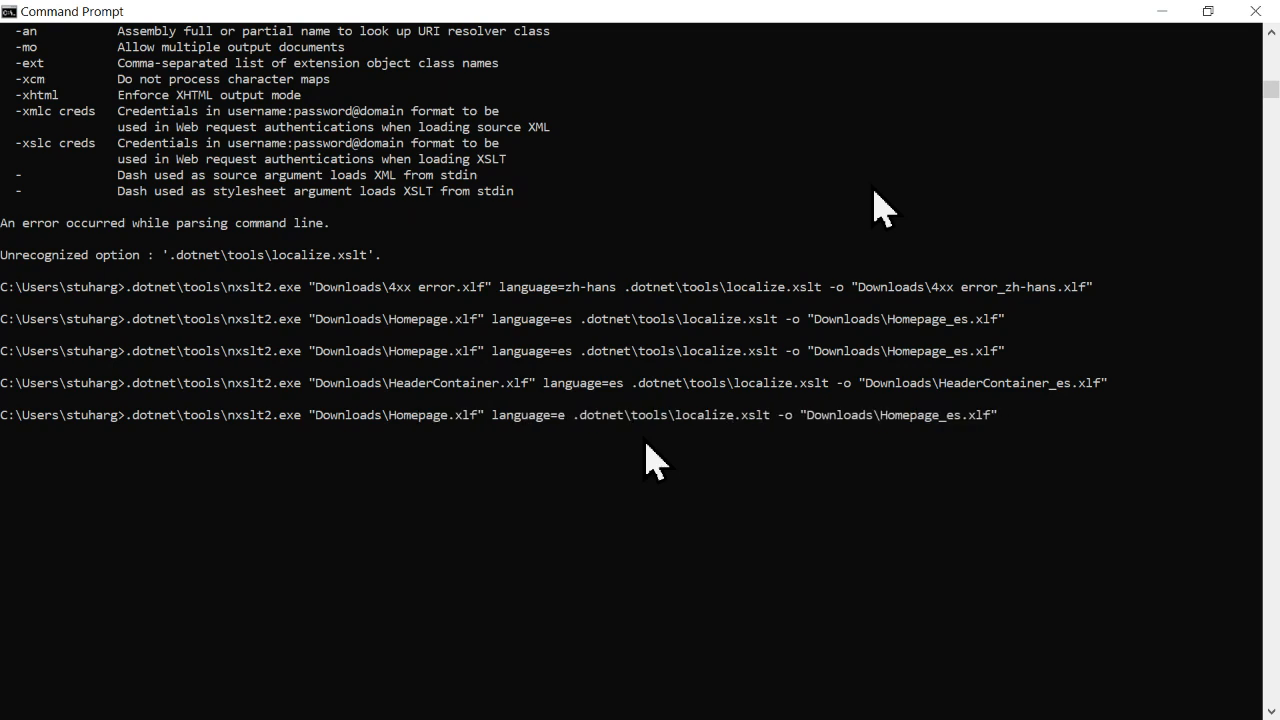
key("Delete")
type("n-ca")
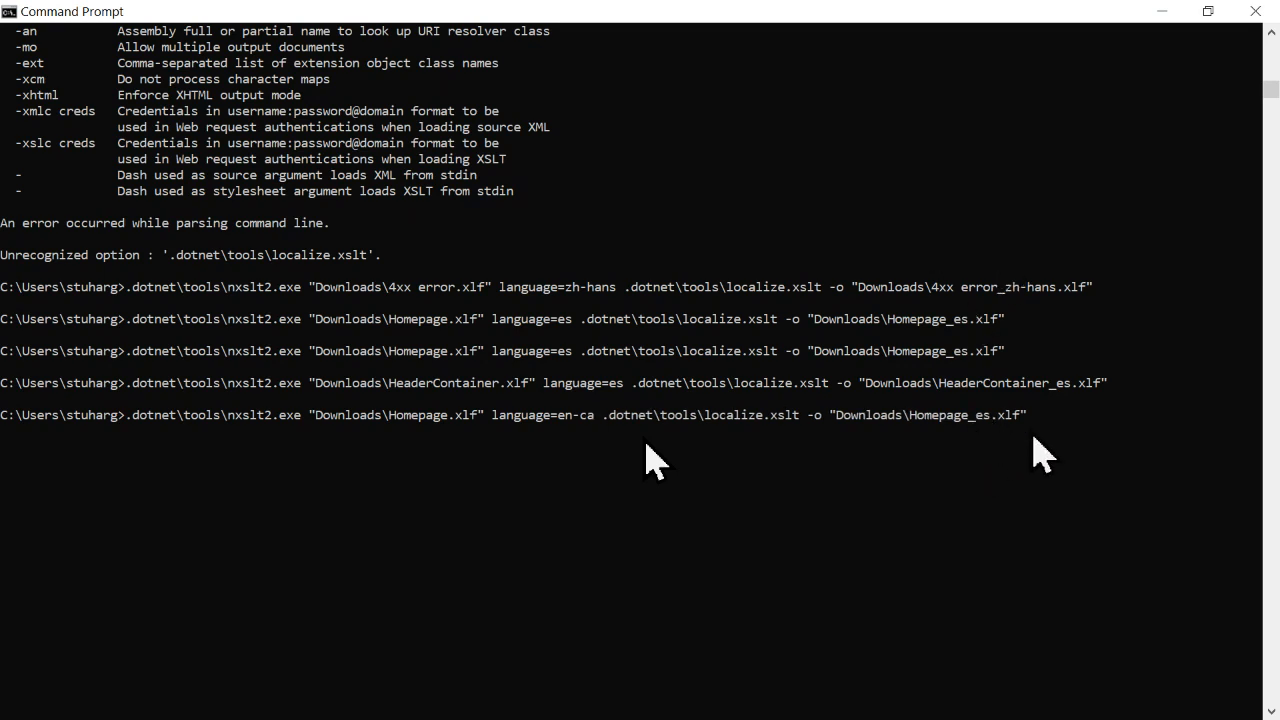
- Set the command's output file to Downloads\Homepage_en-ca.xlf and run it
key("Right")
key("Right")
key("Right")
key("Right")
key("Right")
key("Right")
key("Right")
key("Right")
key("Right")
key("Right")
key("Right")
key("Right")
key("Right")
key("Right")
key("Right")
key("Right")
key("Right")
key("Right")
key("Right")
key("Right")
key("Right")
key("Right")
key("Right")
key("Right")
key("Right")
key("Right")
key("Right")
key("Right")
key("Right")
key("Right")
key("Right")
key("Right")
key("Right")
key("Right")
key("Right")
key("Right")
key("Right")
key("BackSpace")
key("BackSpace")
type("en-ca")
key("Return")
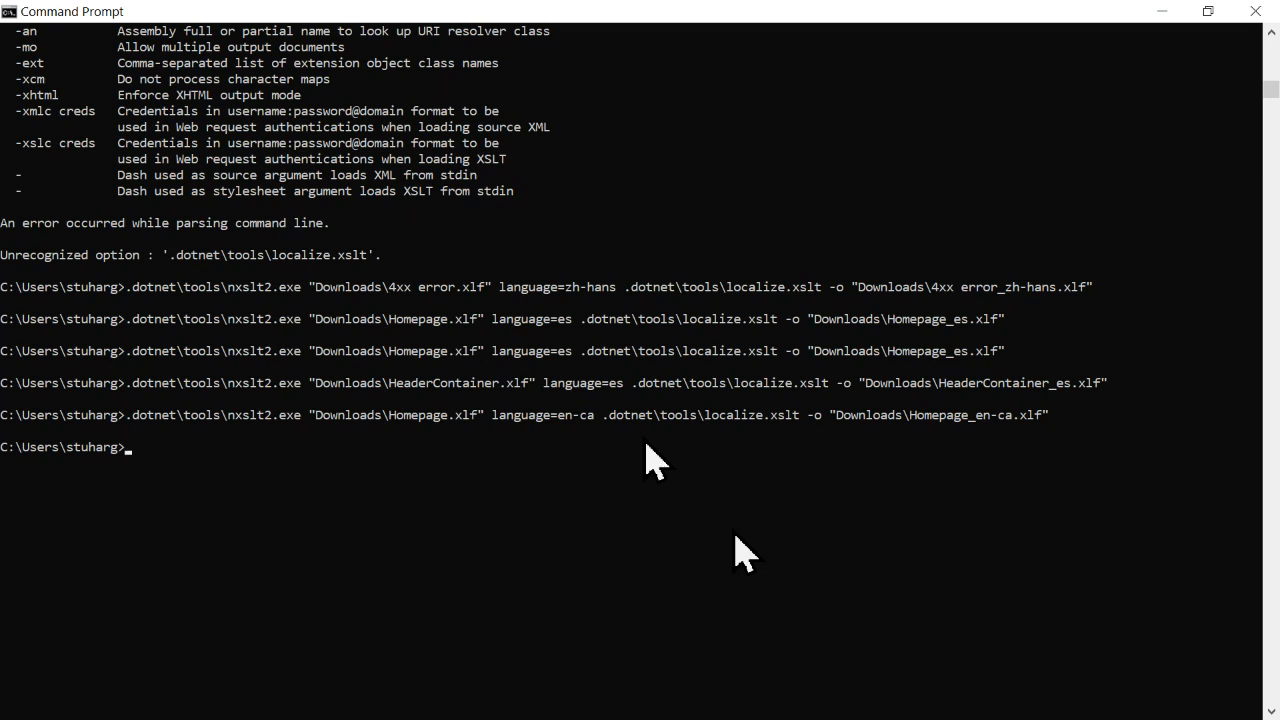
- Open Homepage_en-ca.xlf from the Downloads folder in Visual Studio and check its en-ca target strings
key("alt+Tab")
key("alt+Tab")
key("alt+Tab")
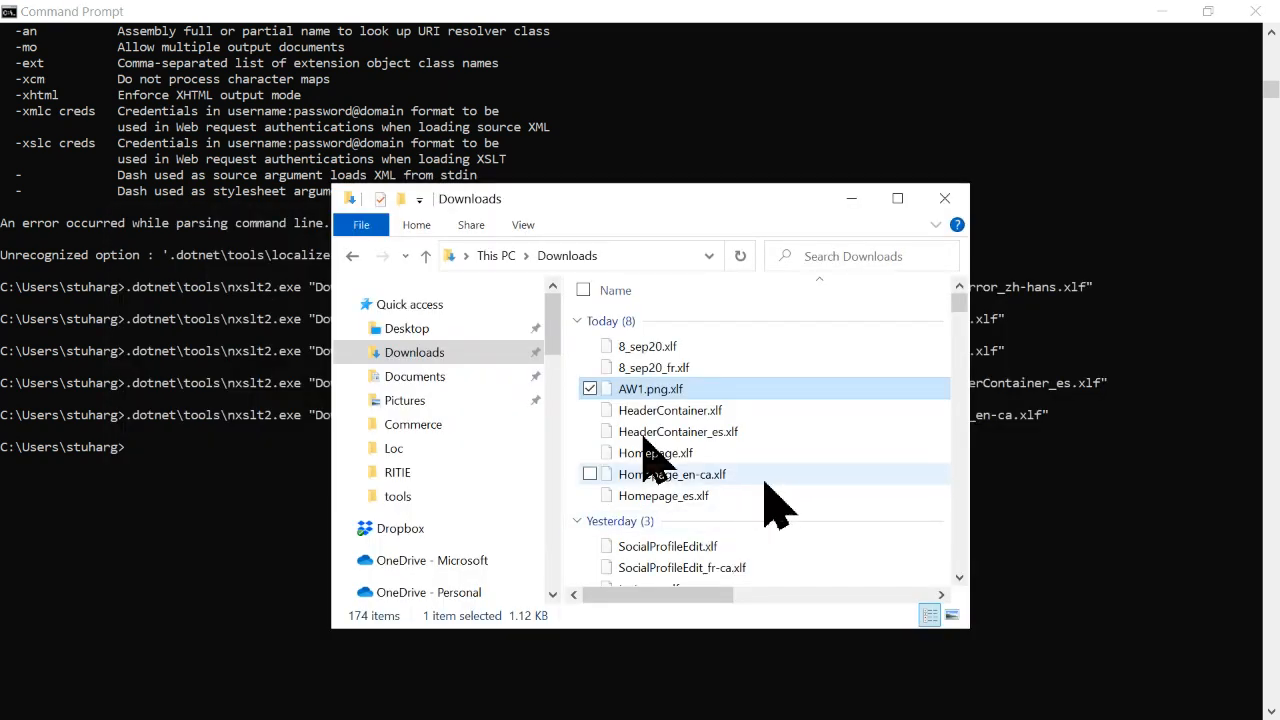
left_click(681, 478)
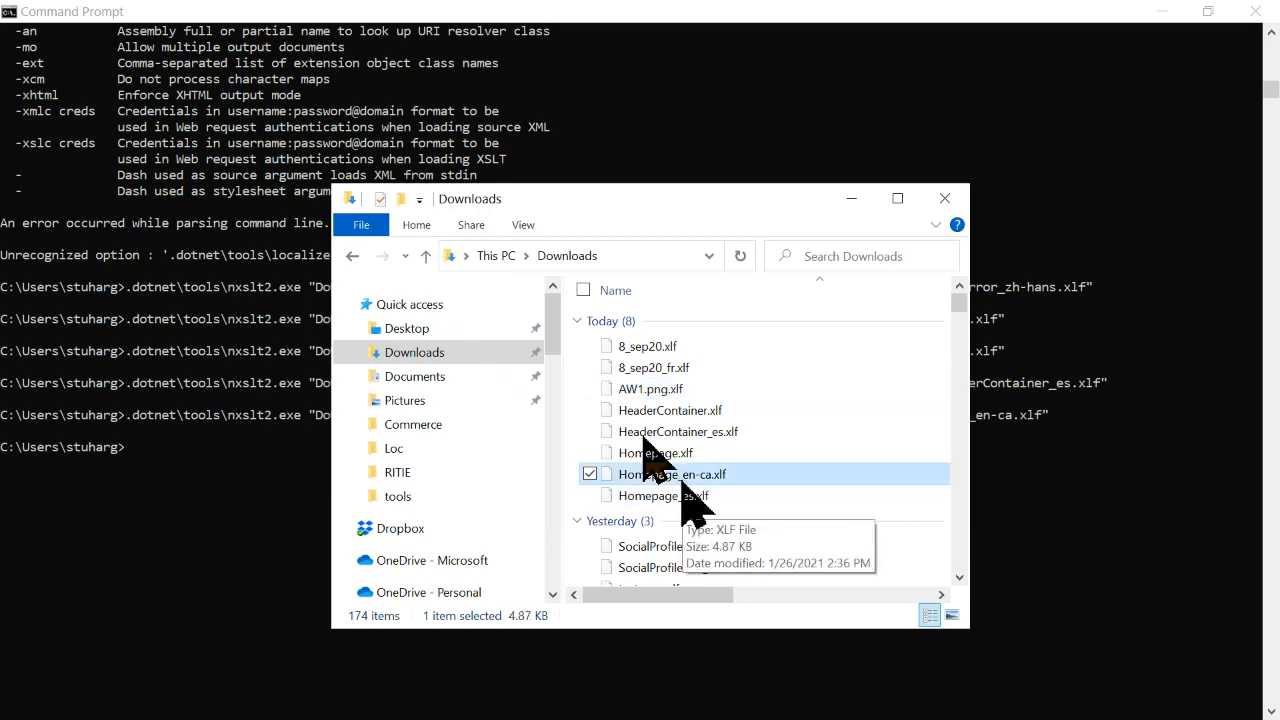
key("alt+Tab")
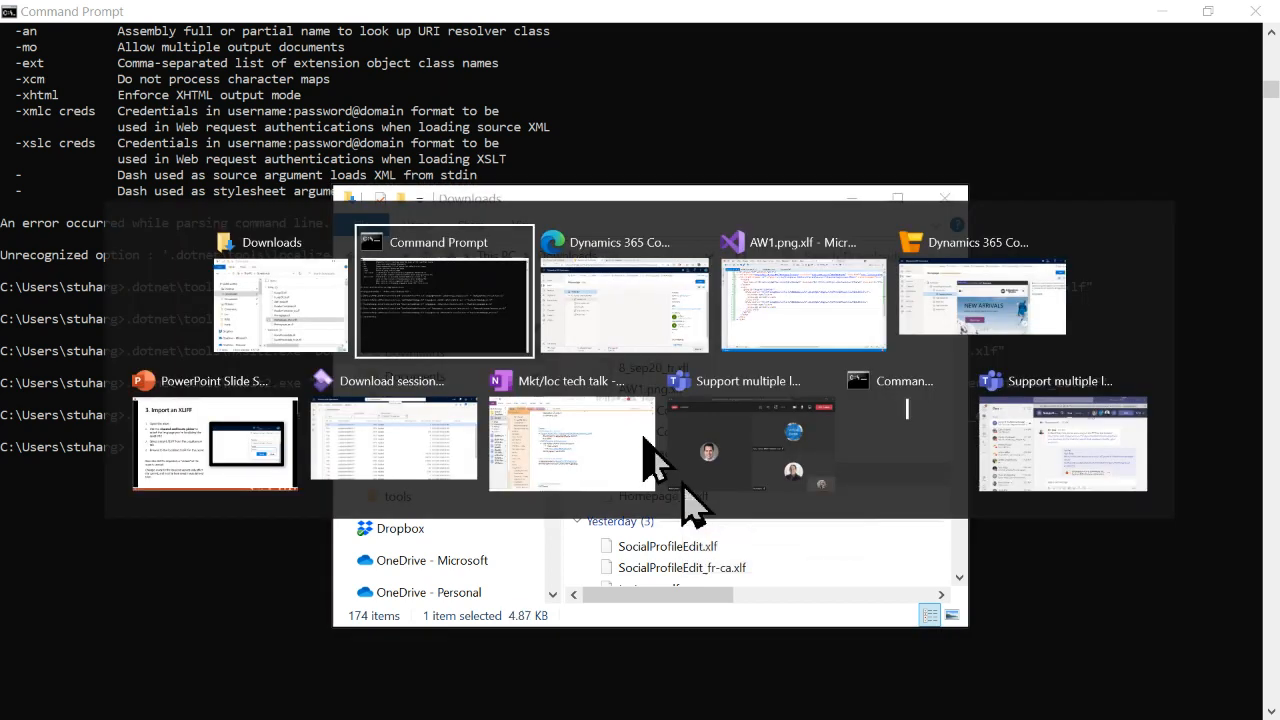
key("alt+Tab")
key("alt+Tab")
key("alt+Tab")
left_click_drag(682, 479, 228, 524)
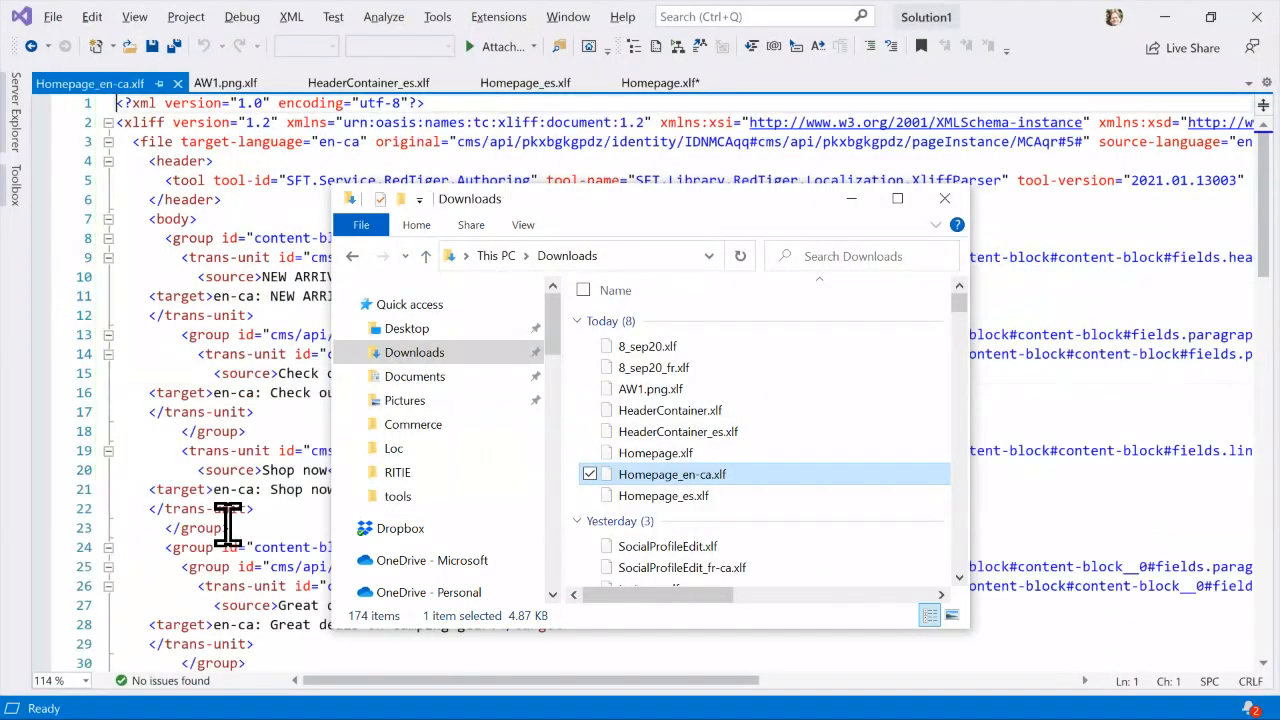
left_click(172, 468)
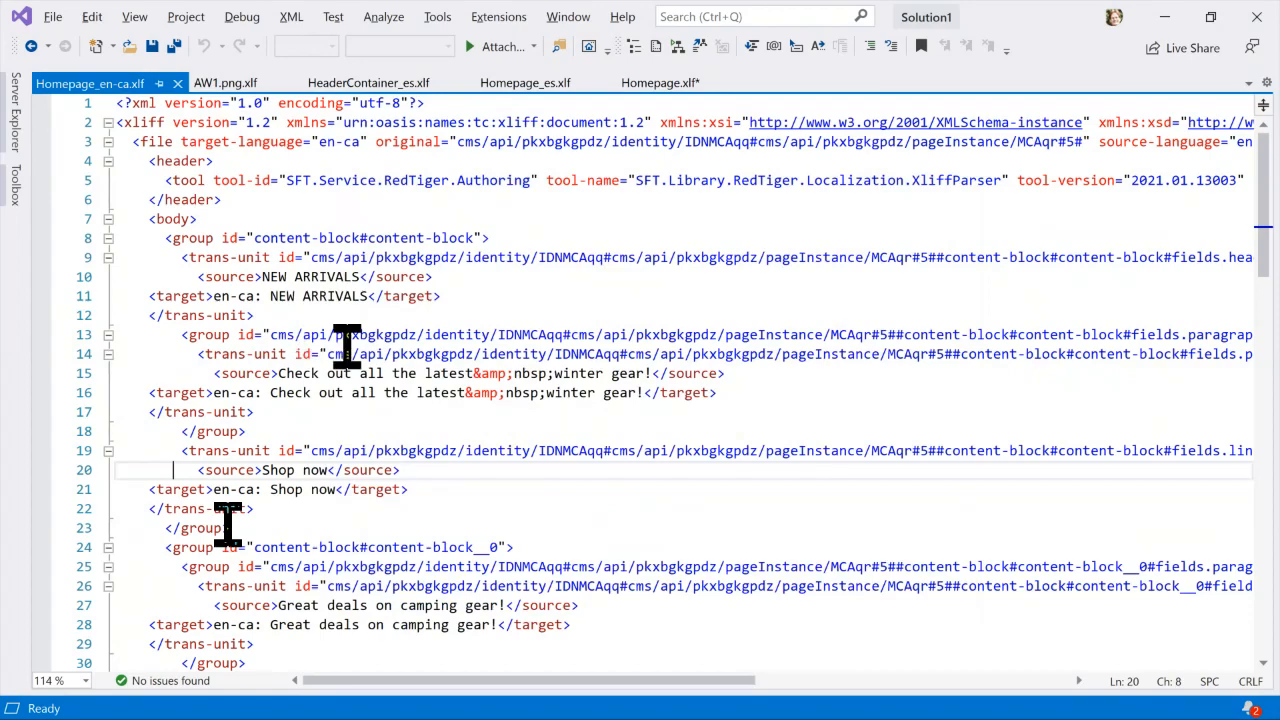
- Switch back to Dynamics 365 Commerce in the browser and import Homepage_en-ca.xlf into the Homepage's AW3 en-ca variant
key("alt+Tab")
key("alt+Tab")
key("alt+Tab")
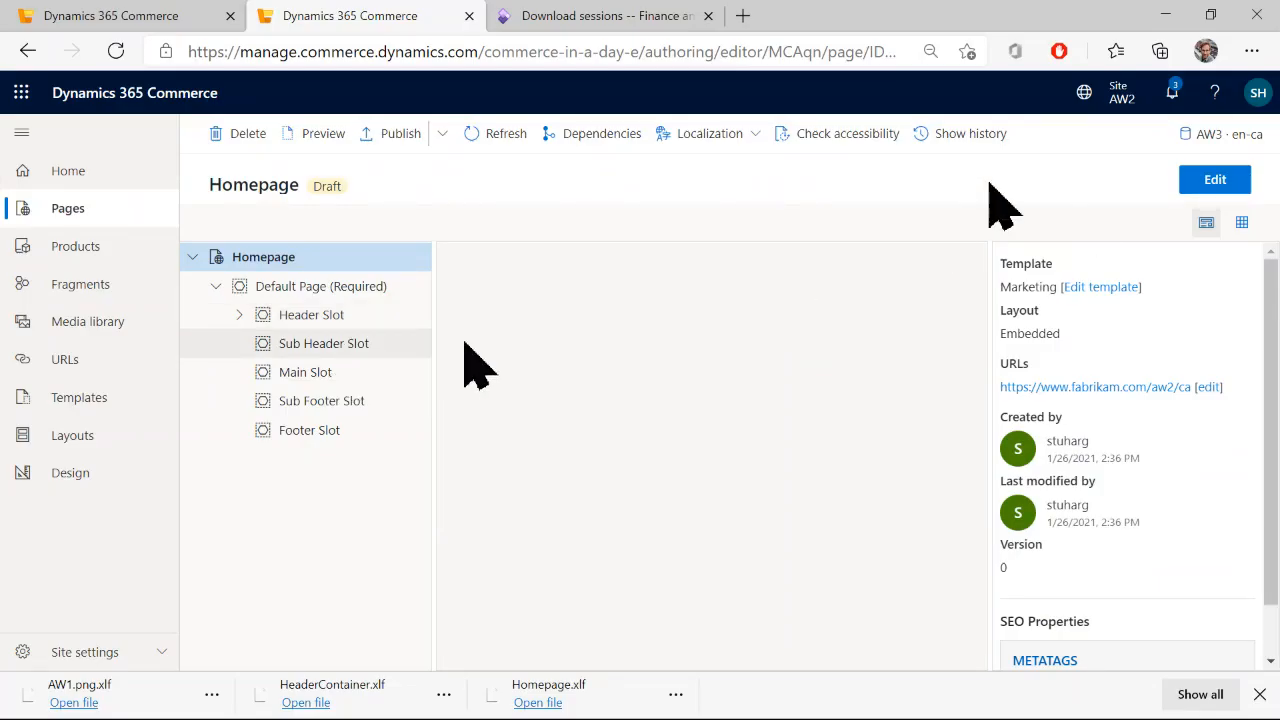
left_click(705, 140)
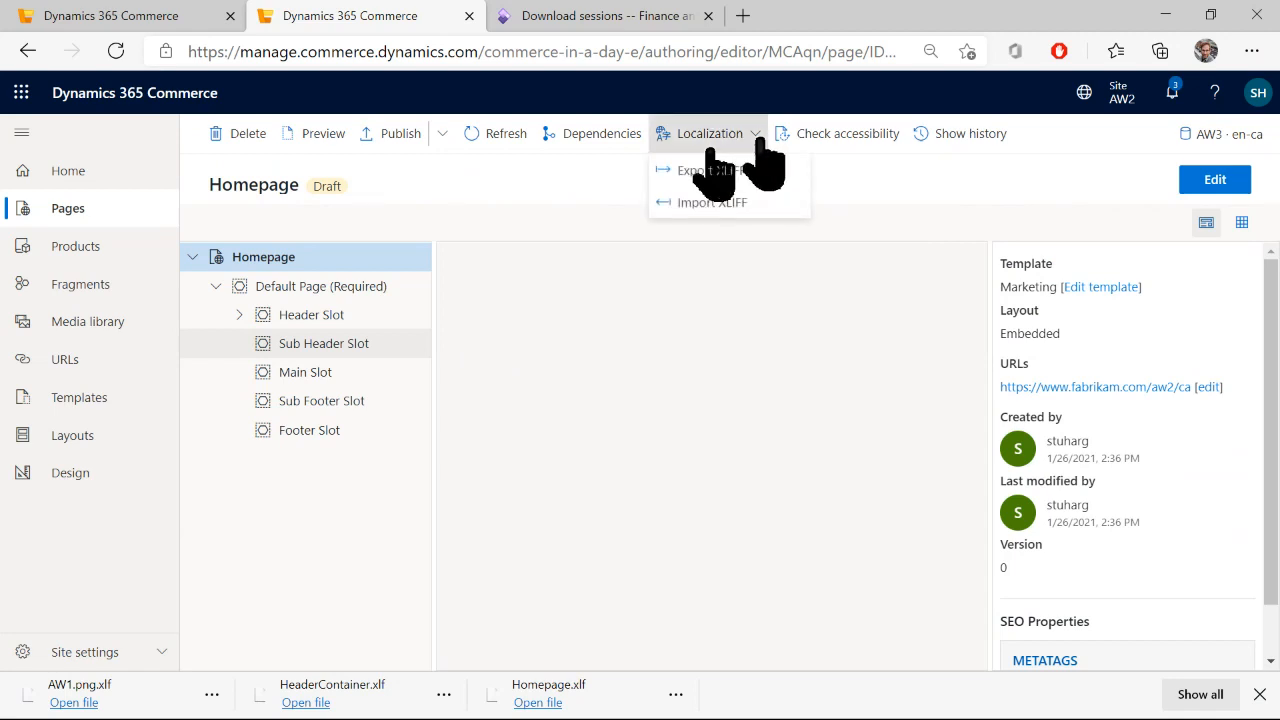
left_click(711, 203)
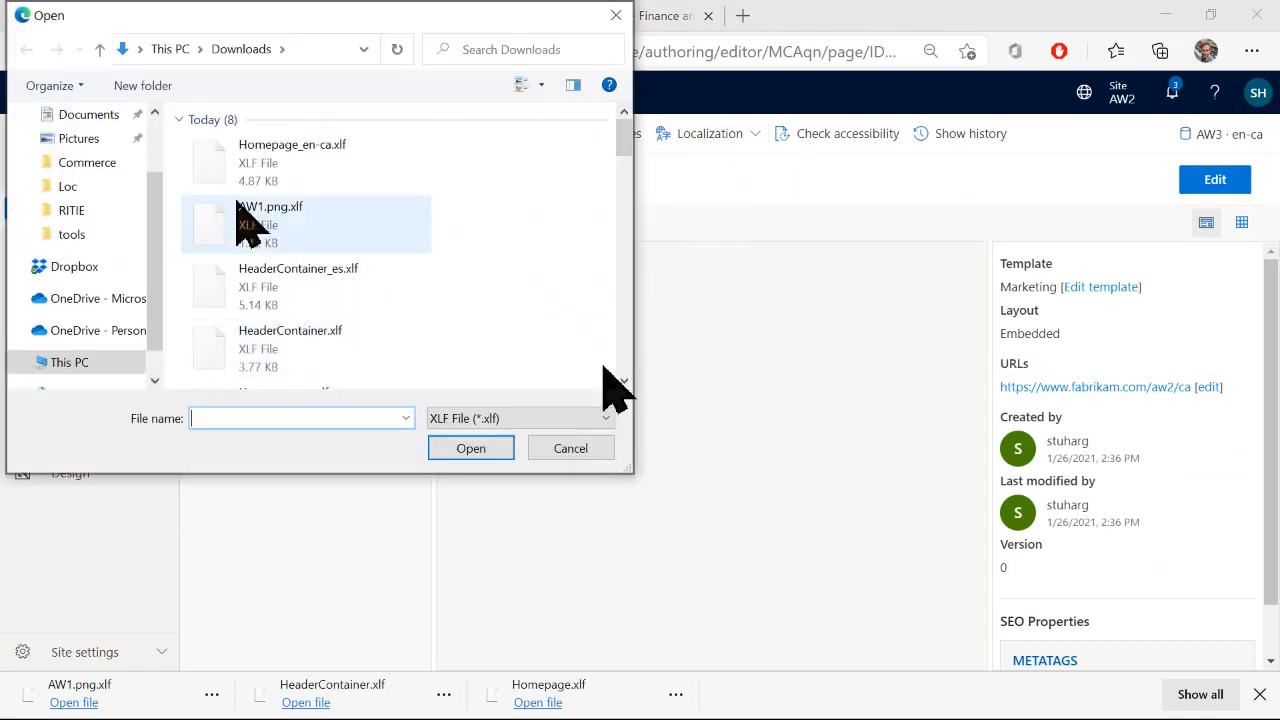
left_click(265, 180)
left_click(472, 450)
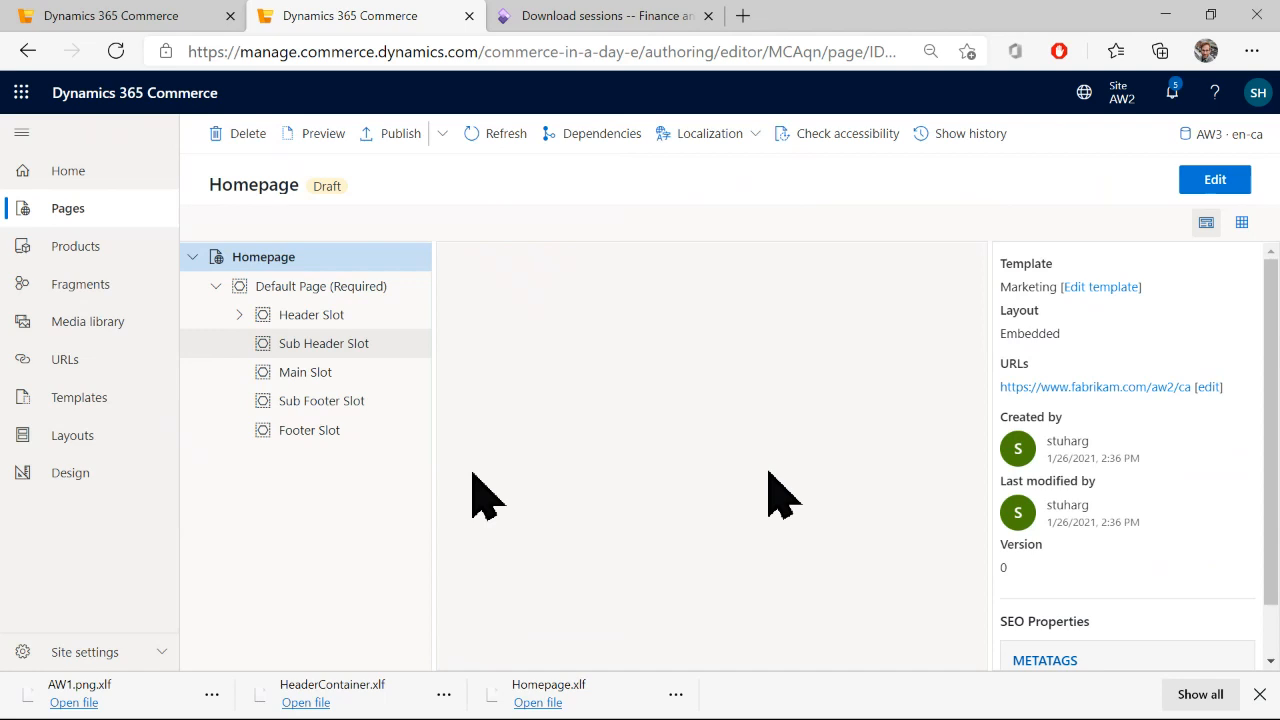
- Switch to the PowerPoint slide show and advance from the Import an XLIFF slide through Additional resources to the closing slide
key("alt+Tab")
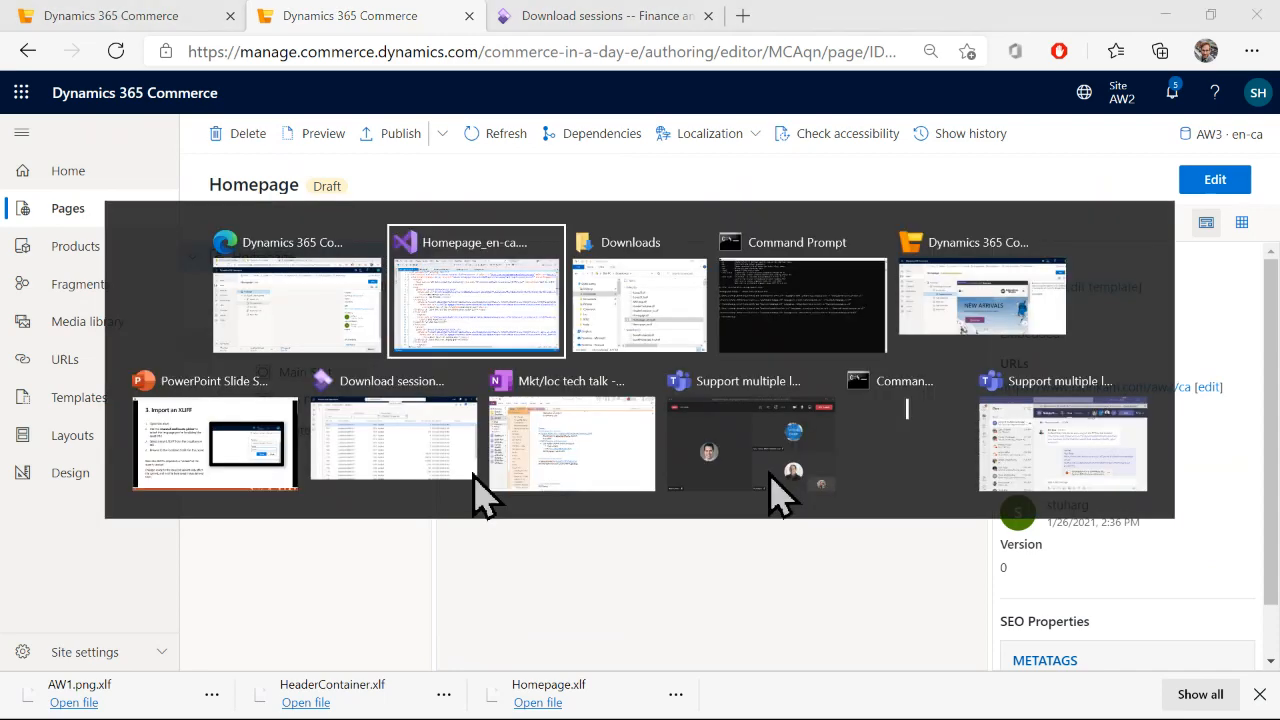
key("alt+Tab")
key("alt+Tab")
key("alt+Tab")
key("alt+Tab")
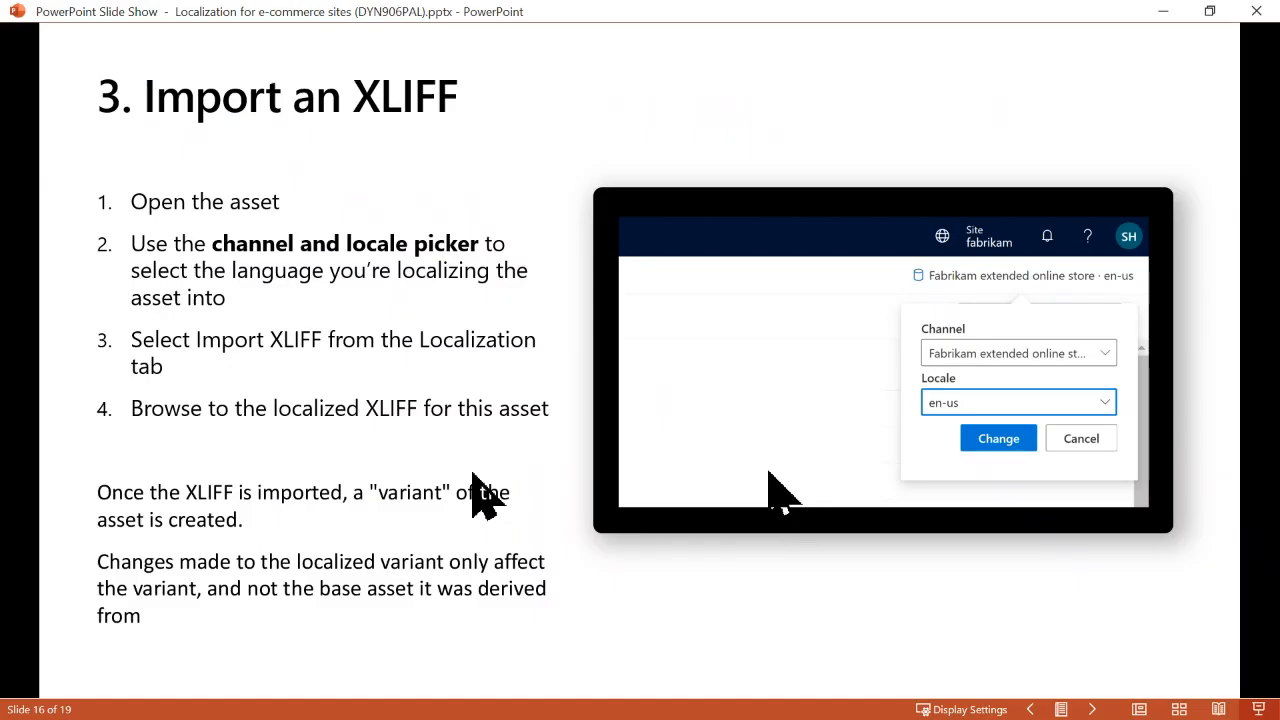
key("Right")
key("Right")
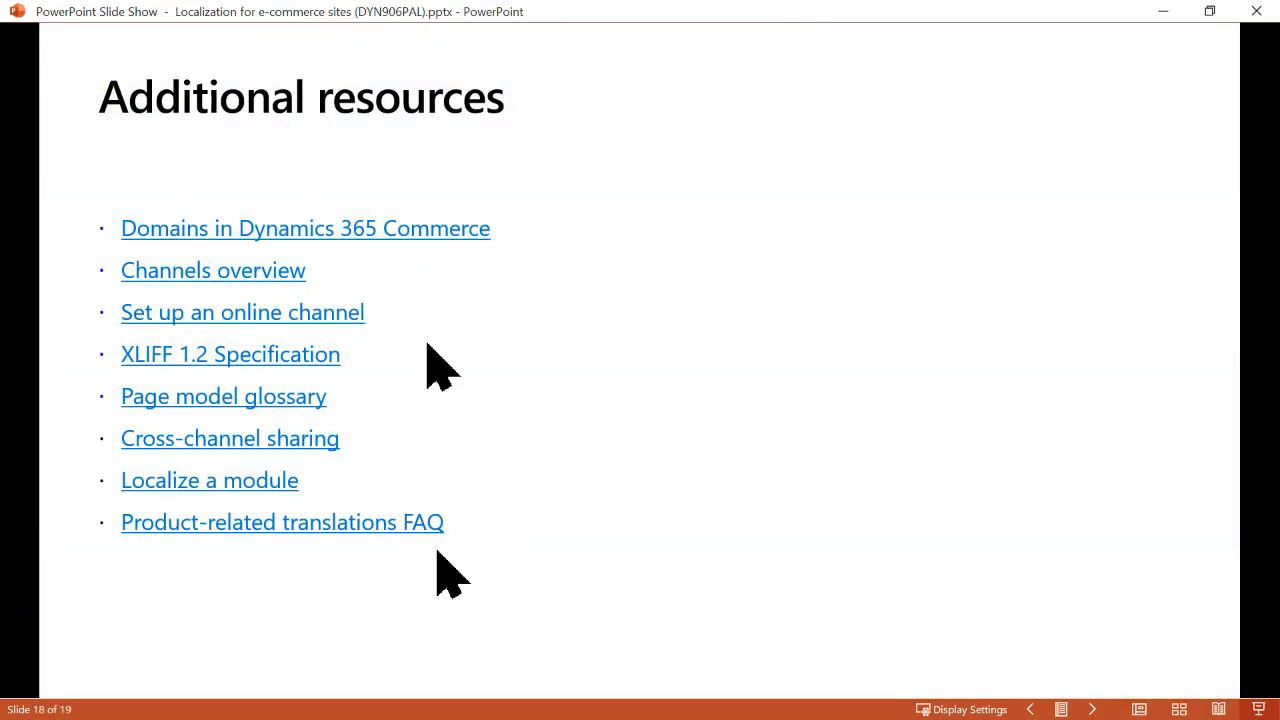
key("Right")
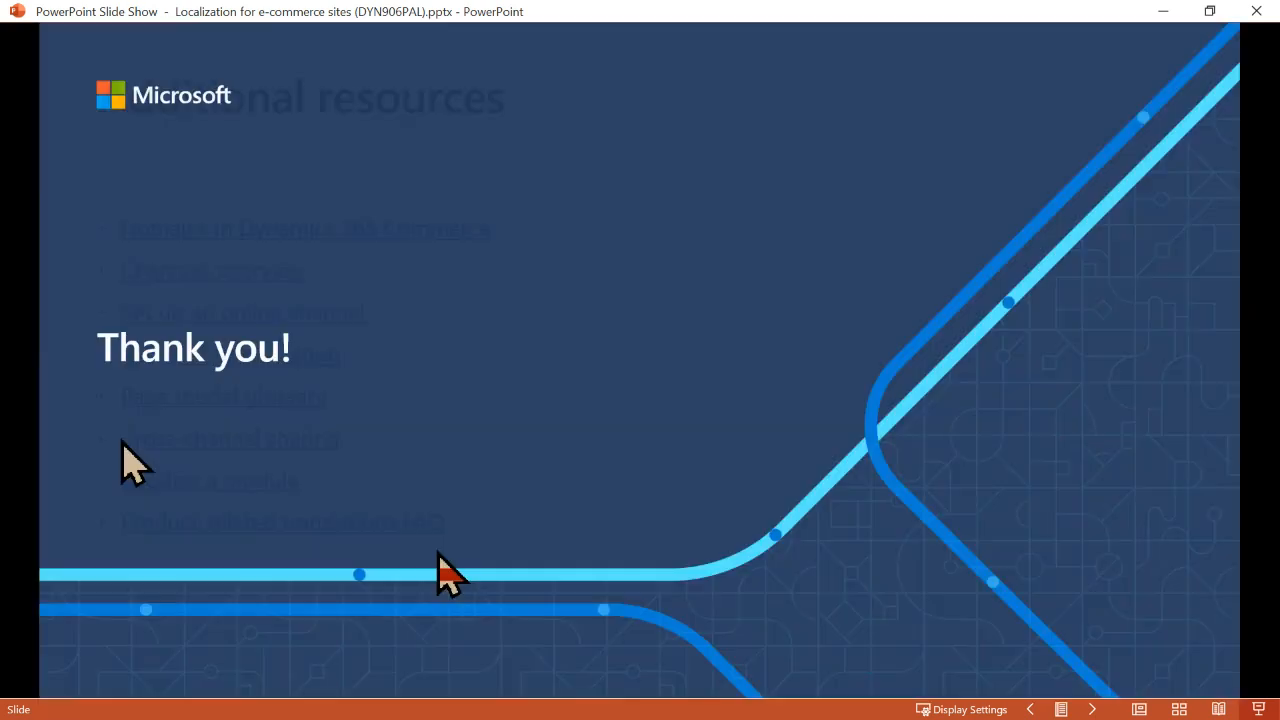